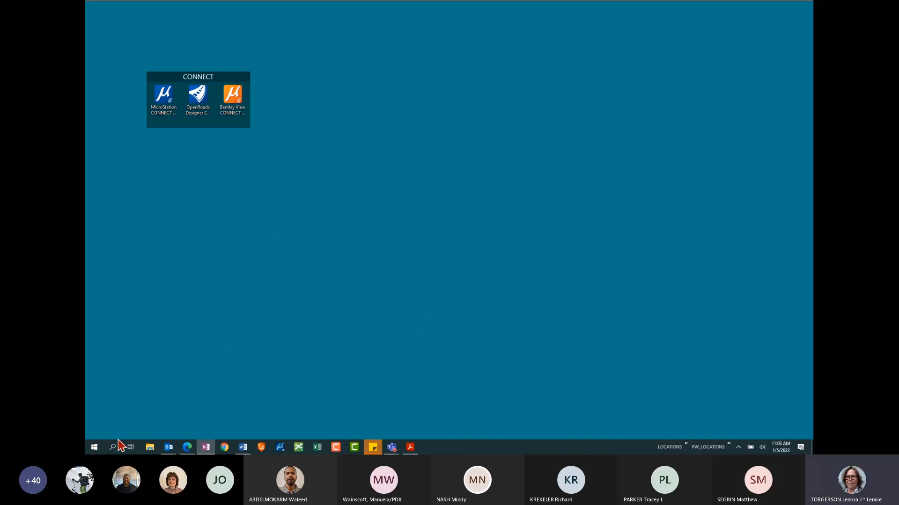
# Show the computer's shut down and restart options, and dismiss them without choosing one.
pyautogui.click(95, 448)
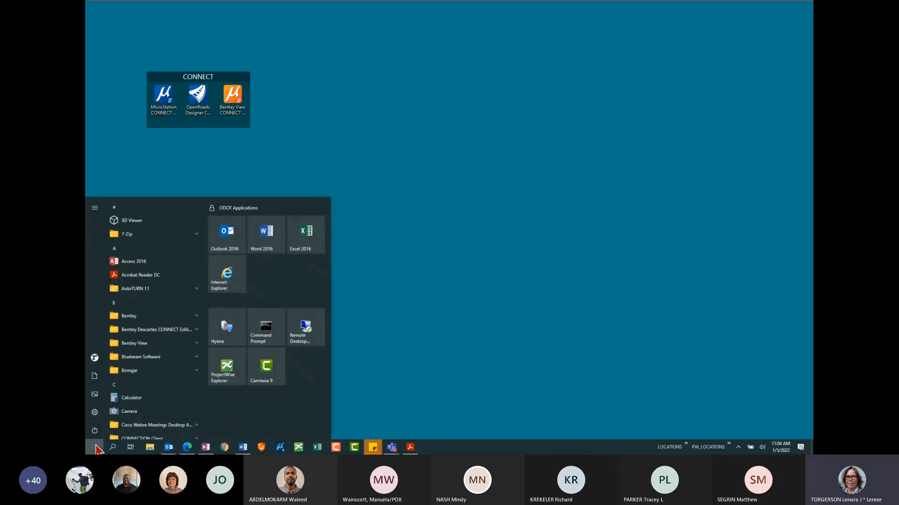
pyautogui.moveTo(97, 435)
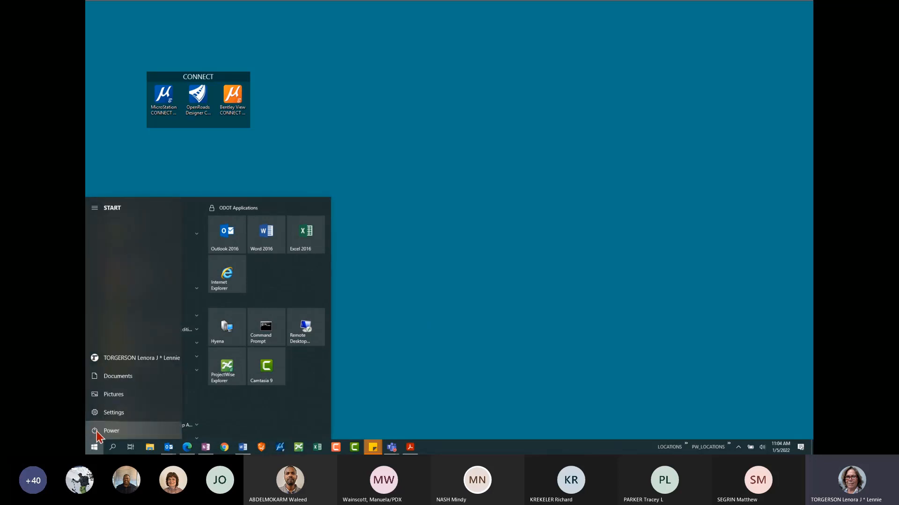
pyautogui.click(120, 433)
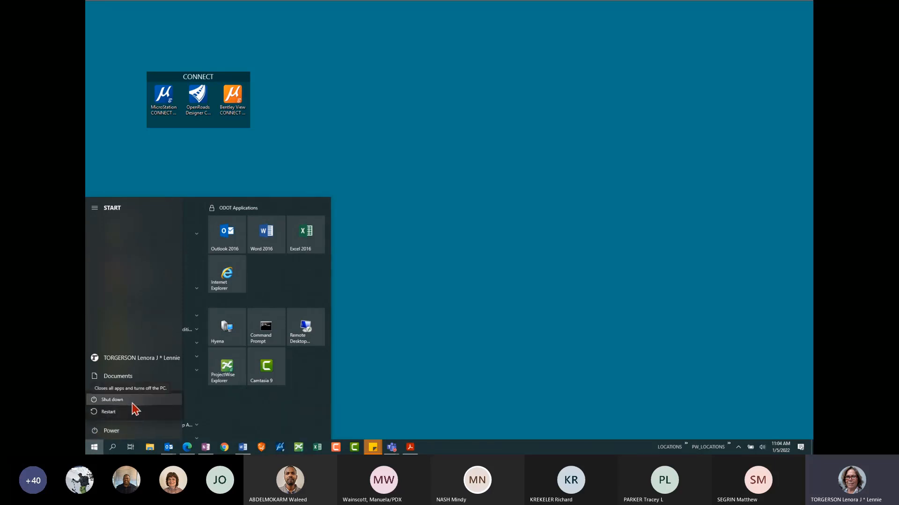
pyautogui.click(574, 206)
pyautogui.click(574, 179)
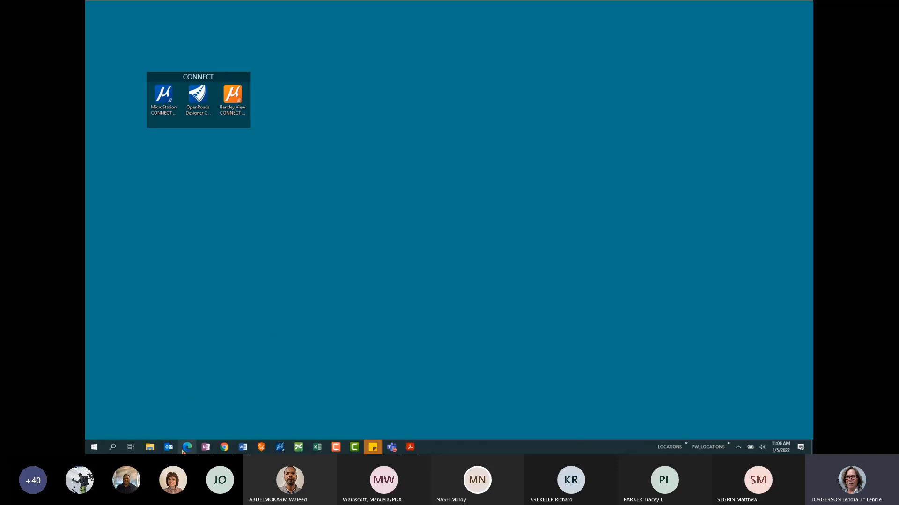
# Open File Explorer and go to the _NETWORK_SHORTCUTS folder on the Desktop.
pyautogui.click(149, 448)
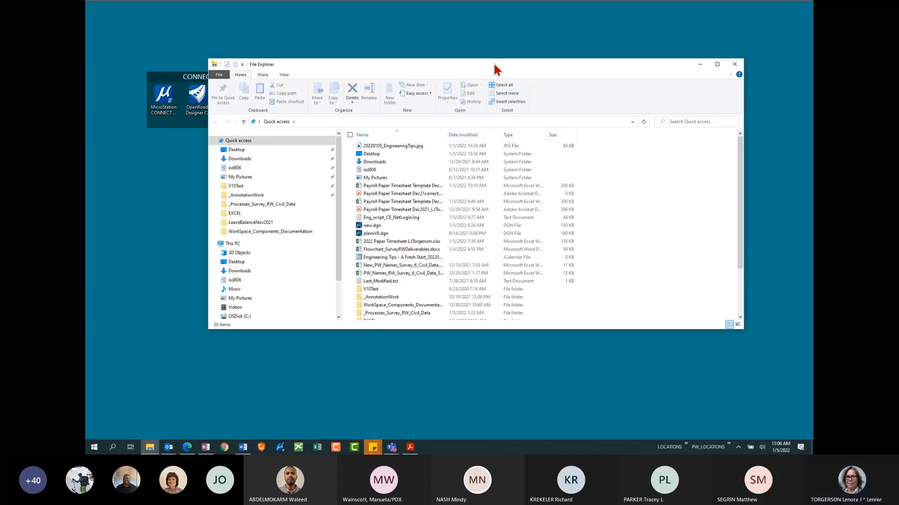
pyautogui.moveTo(495, 69); pyautogui.dragTo(469, 67)
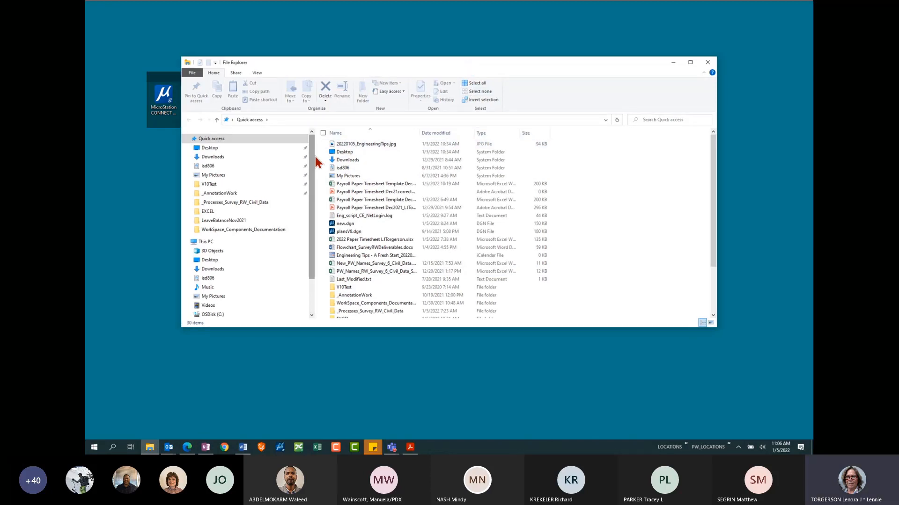
pyautogui.scroll(-2, 262, 234)
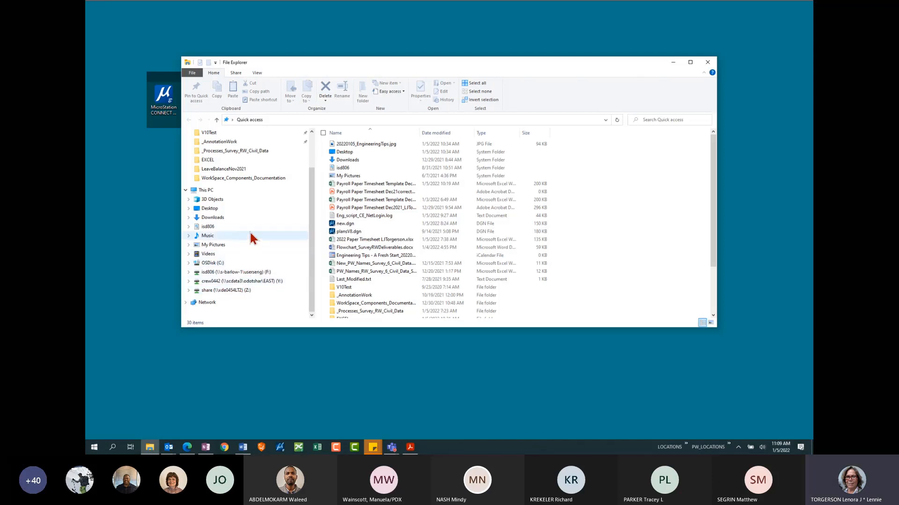
pyautogui.scroll(3, 251, 234)
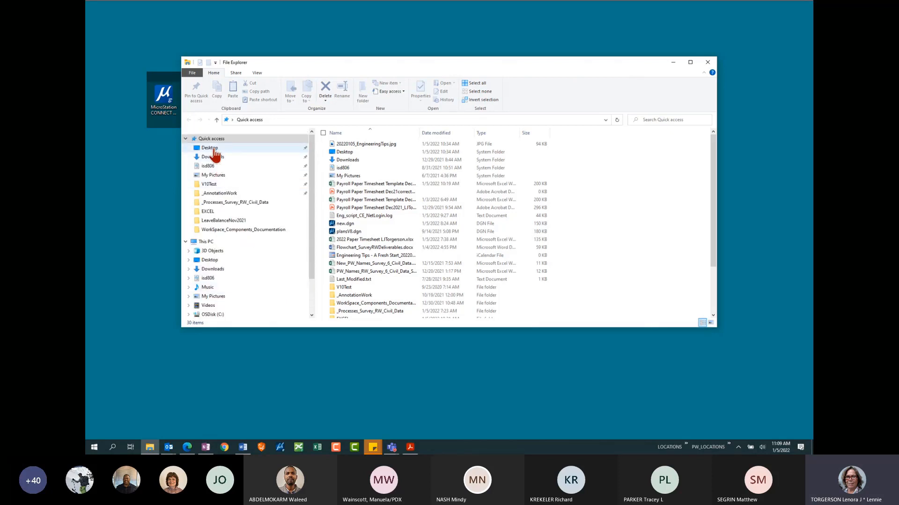
pyautogui.click(213, 149)
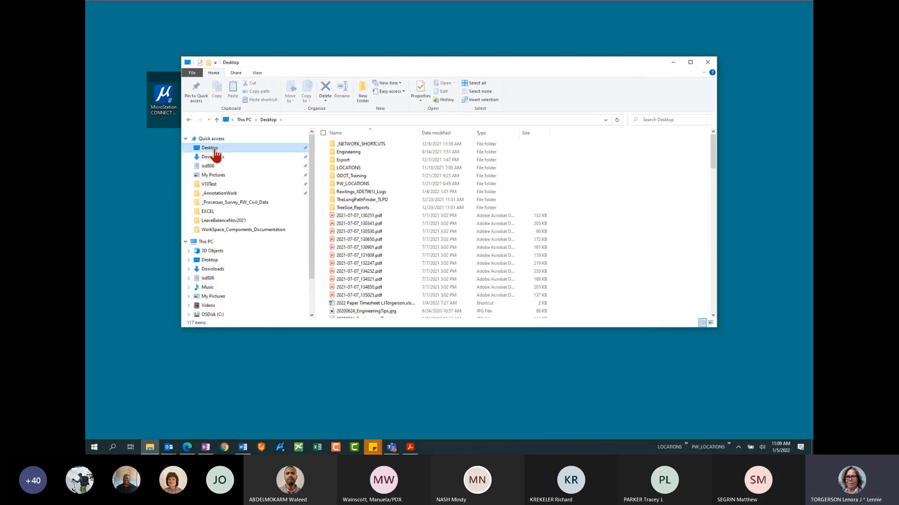
pyautogui.click(367, 144)
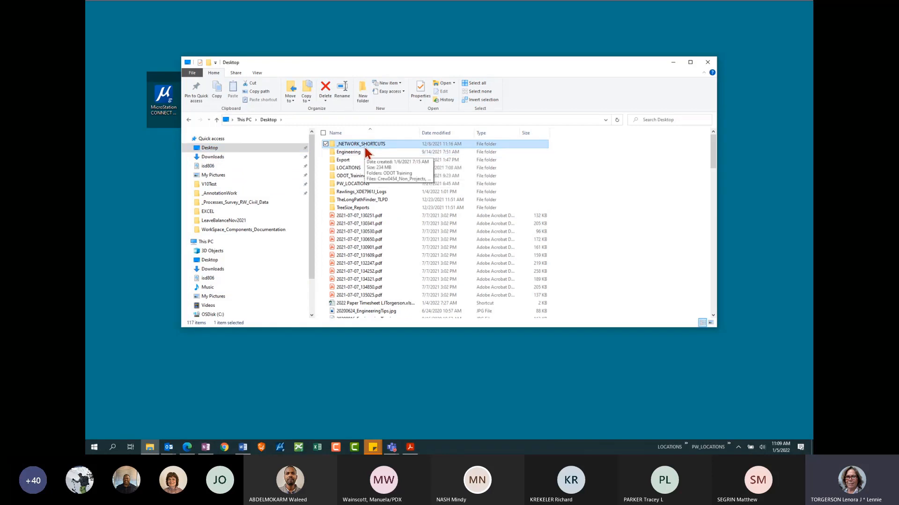
pyautogui.doubleClick(369, 145)
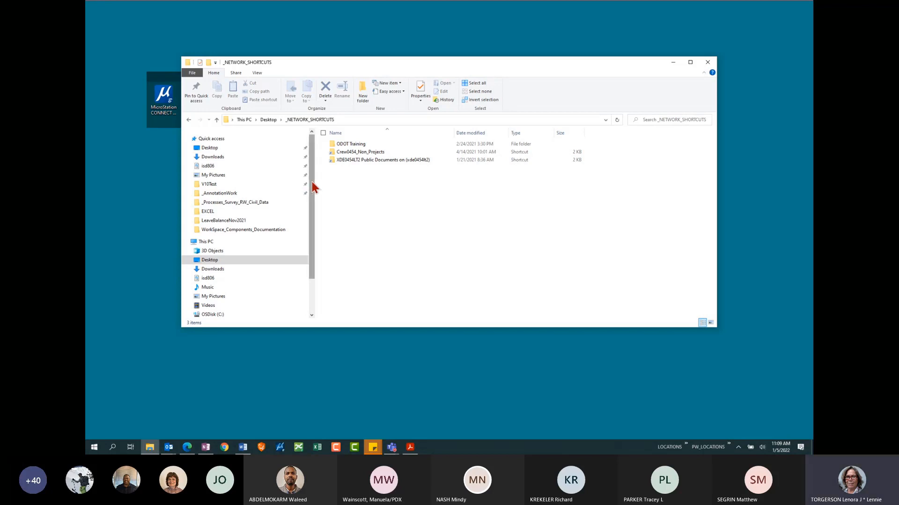
# Create a shortcut in this folder to \\scdata3\odotshar\EAST\crew0442, keeping the suggested name crew0442.
pyautogui.moveTo(311, 192); pyautogui.dragTo(313, 231)
pyautogui.rightClick(361, 198)
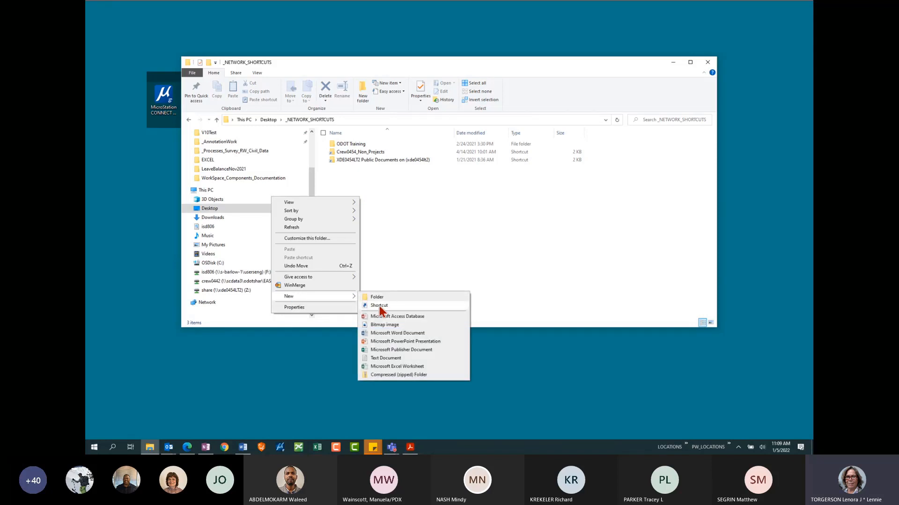
pyautogui.click(379, 306)
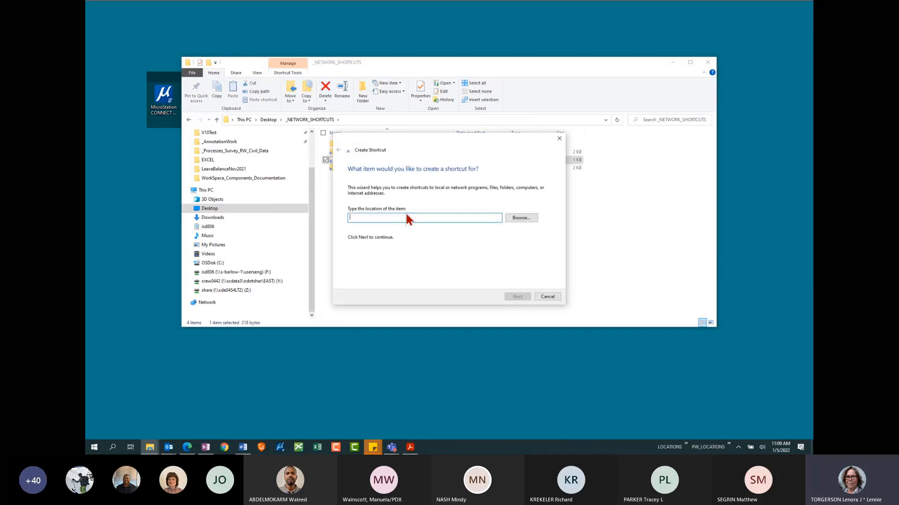
pyautogui.write('\\\\')
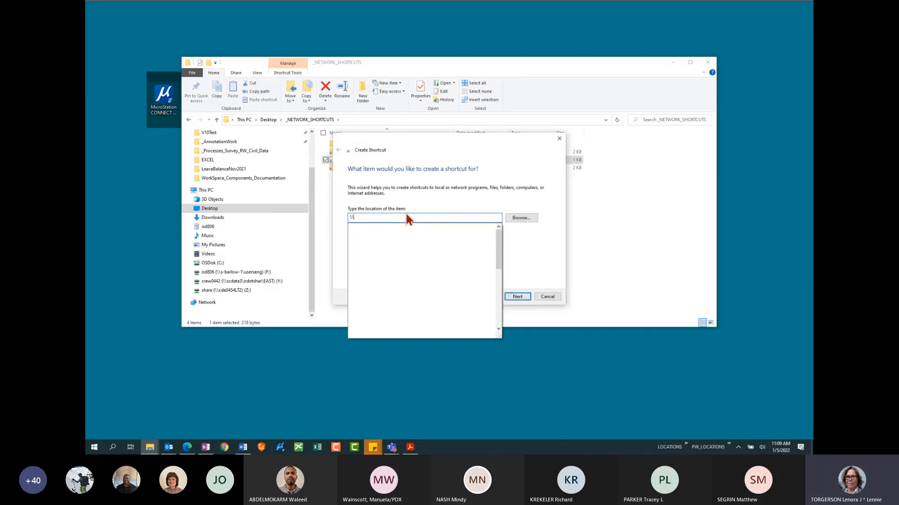
pyautogui.write('scdata3')
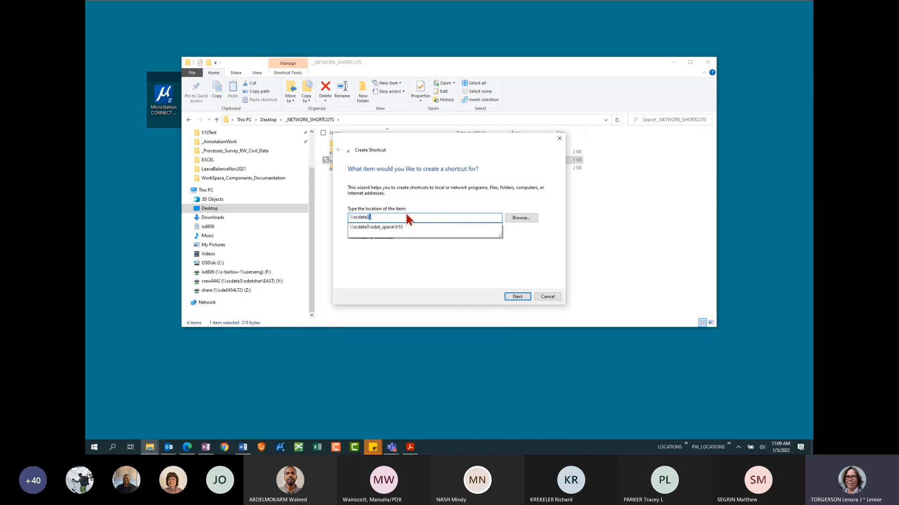
pyautogui.write('\\')
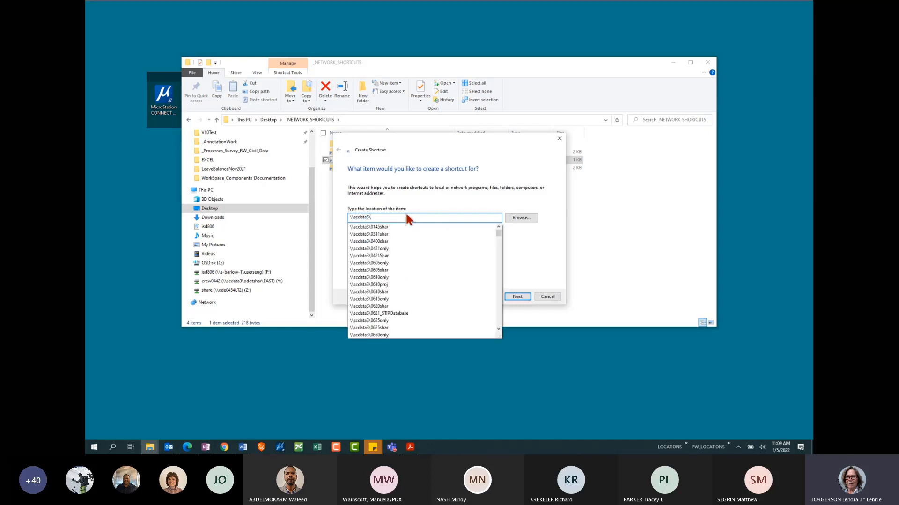
pyautogui.write('odotshar')
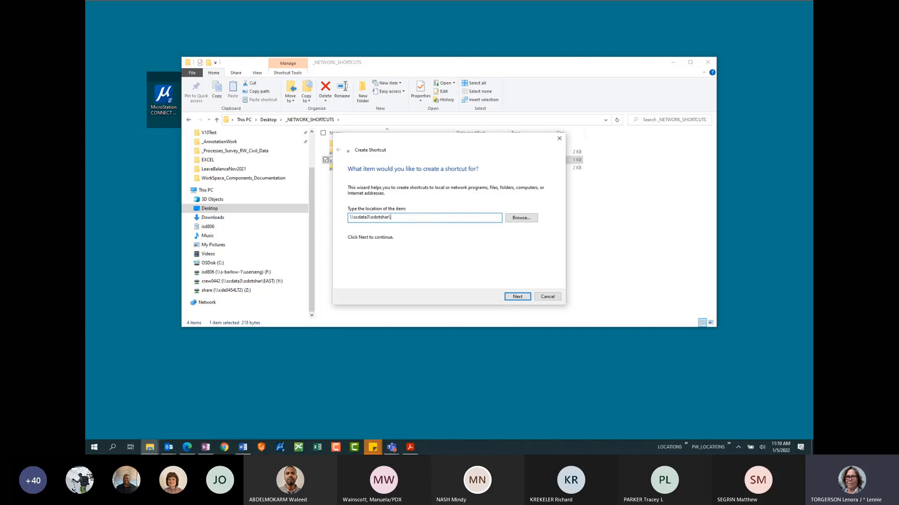
pyautogui.write('\\EAS')
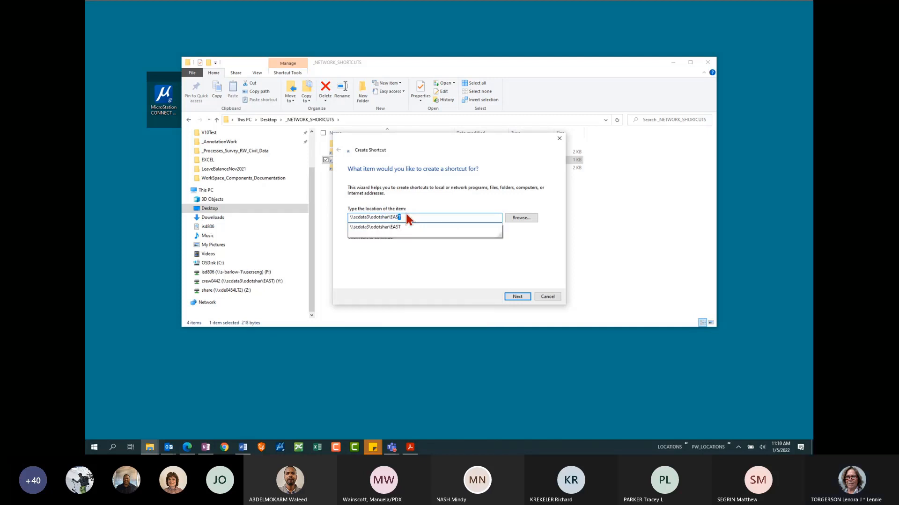
pyautogui.press('Down')
pyautogui.write('\\')
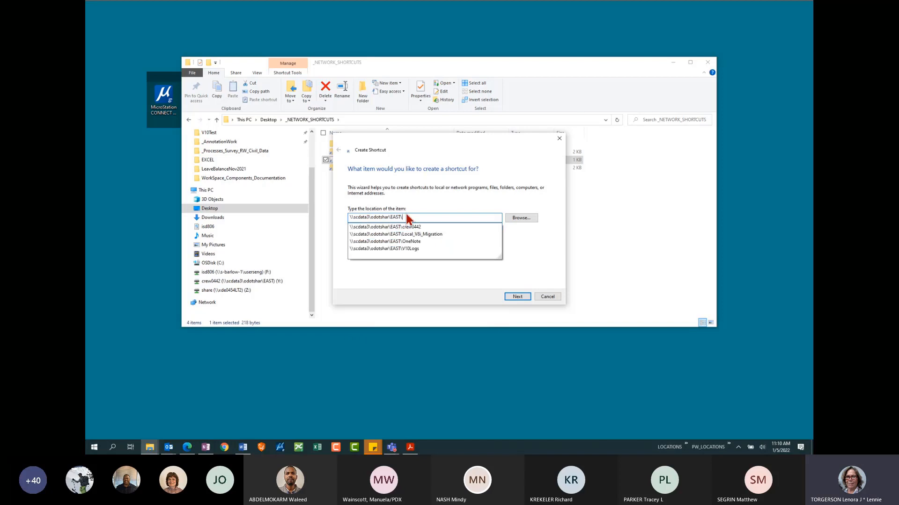
pyautogui.press('Down')
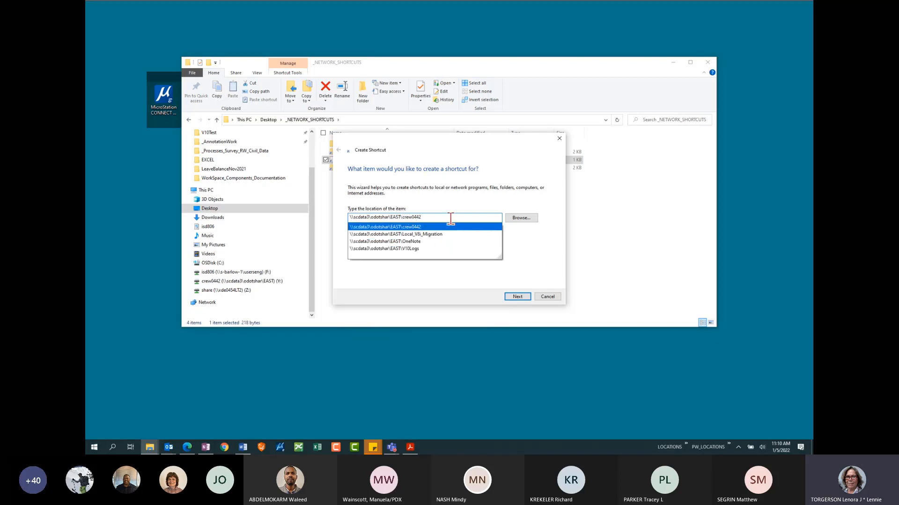
pyautogui.press('Return')
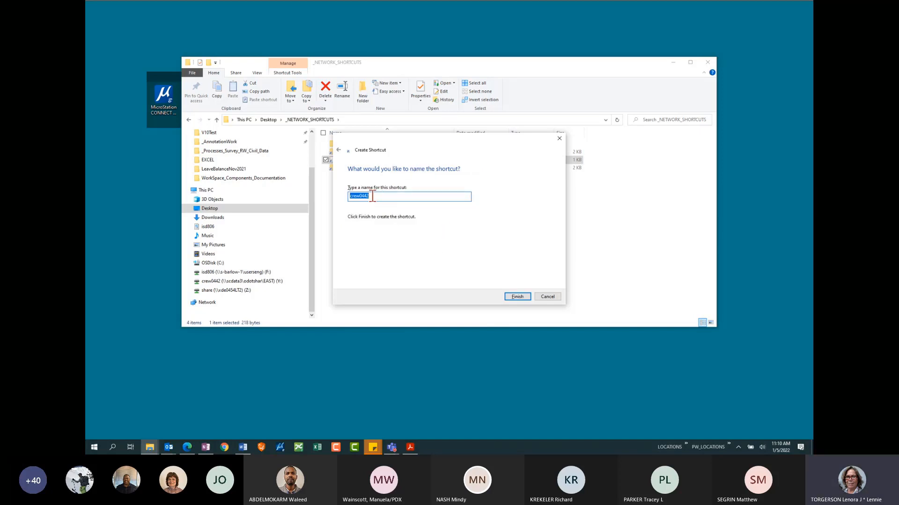
pyautogui.click(517, 297)
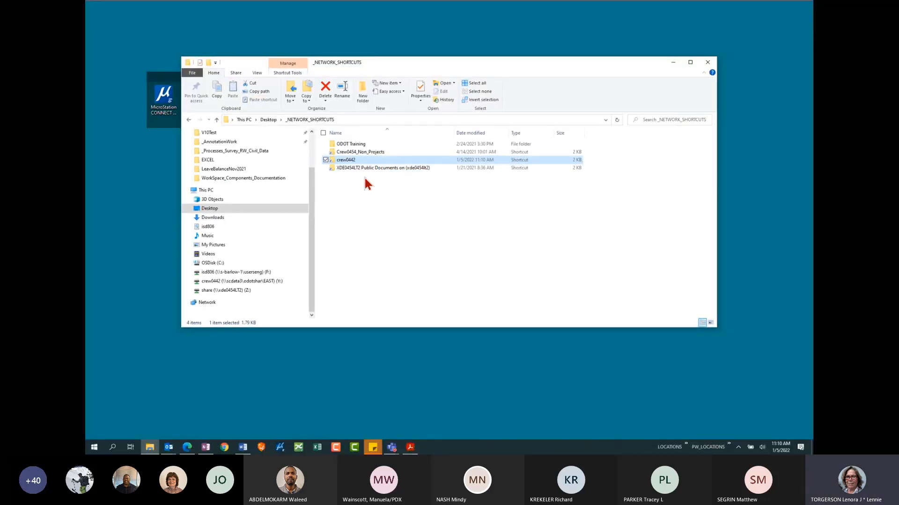
# Test the Crew0454_Non_Projects shortcut by opening it, and return to the _NETWORK_SHORTCUTS folder.
pyautogui.doubleClick(374, 151)
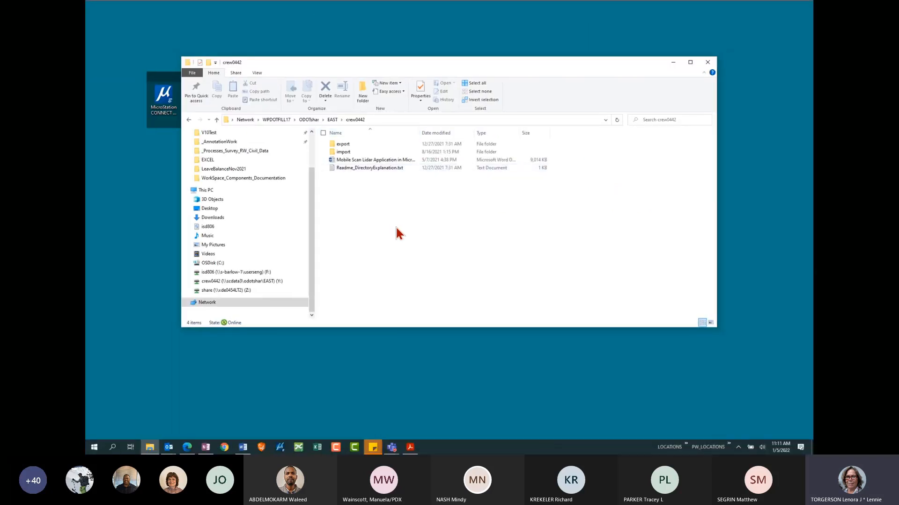
pyautogui.click(189, 119)
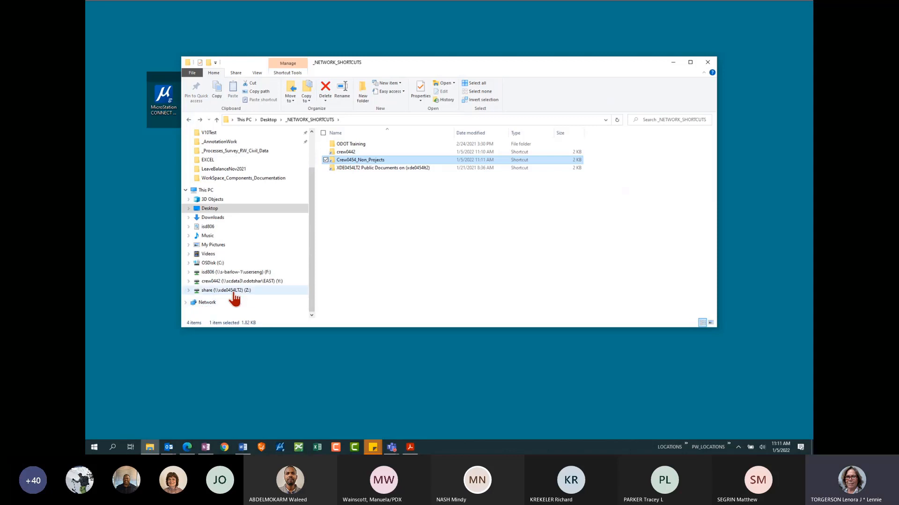
pyautogui.click(346, 152)
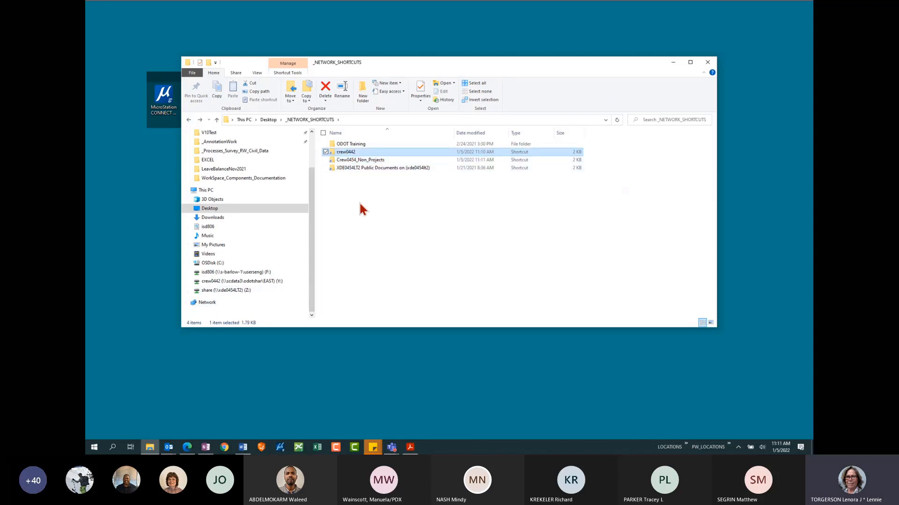
# Disconnect the mapped network drives share (Z:) and crew0442 (Y:).
pyautogui.rightClick(243, 291)
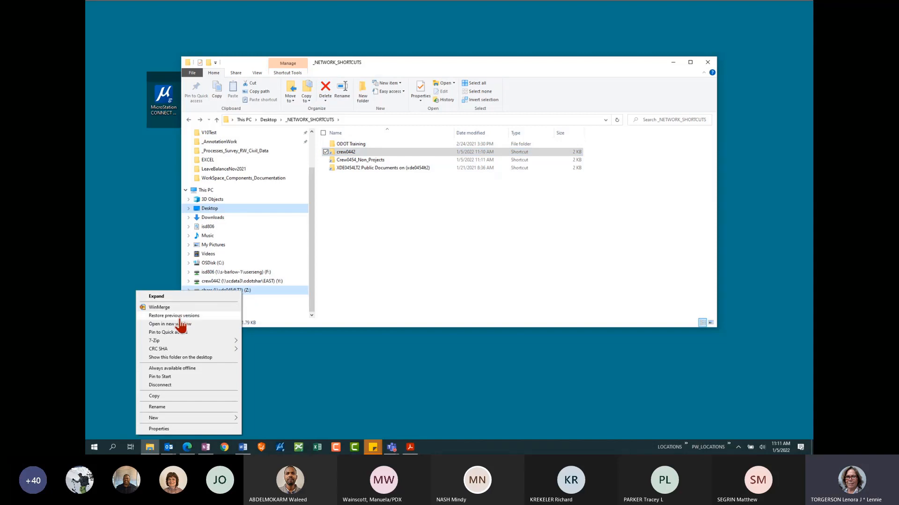
pyautogui.click(165, 387)
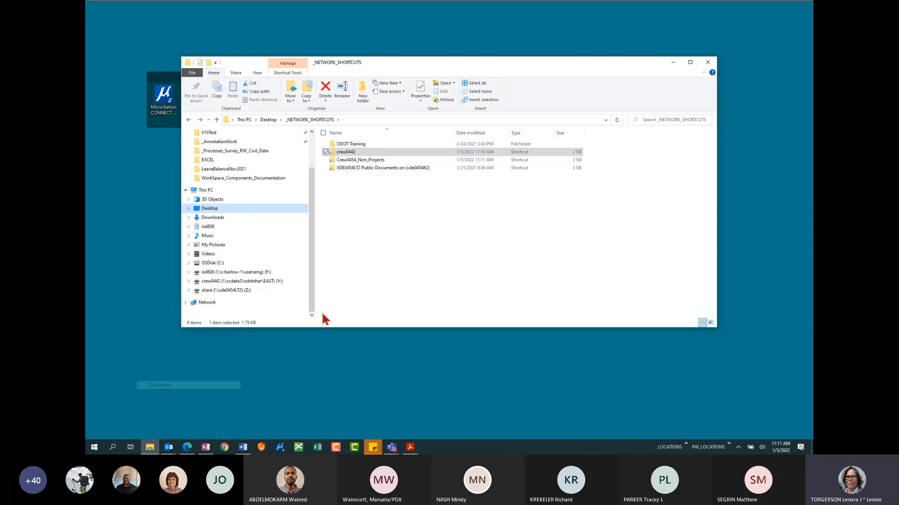
pyautogui.click(250, 283)
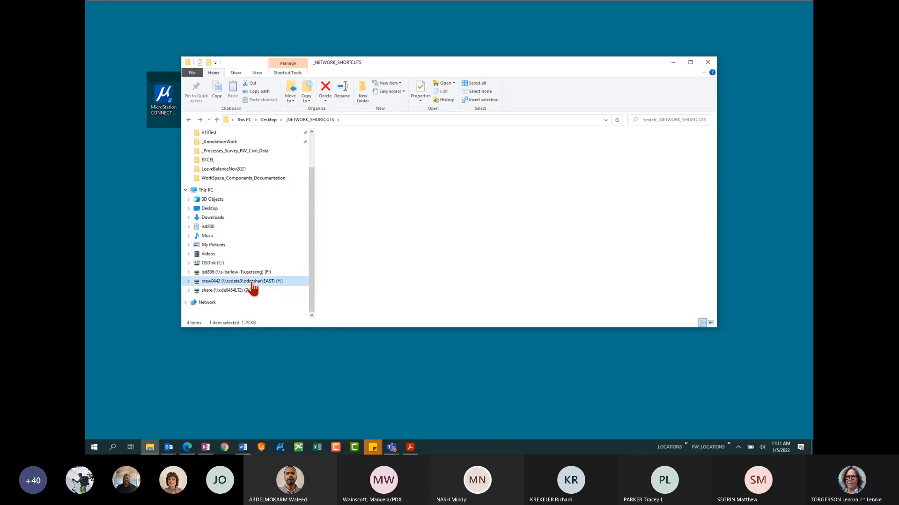
pyautogui.rightClick(251, 282)
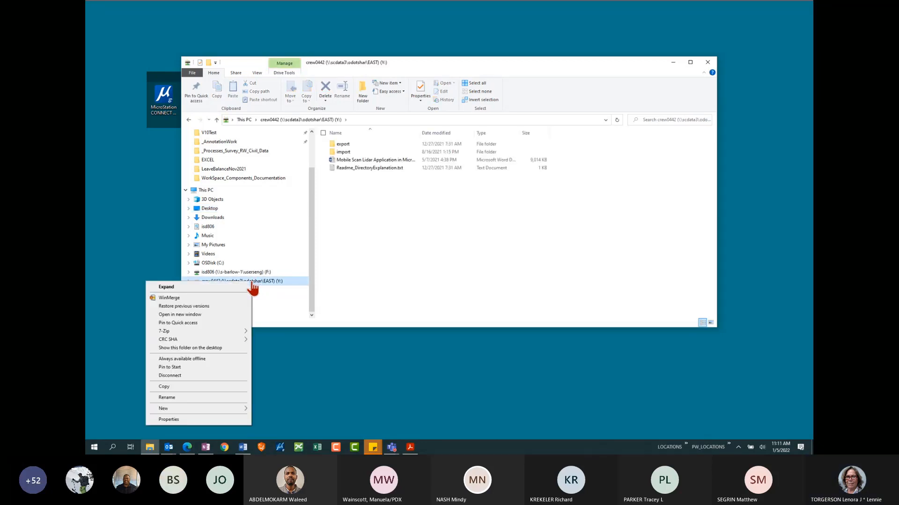
pyautogui.click(169, 376)
pyautogui.click(477, 253)
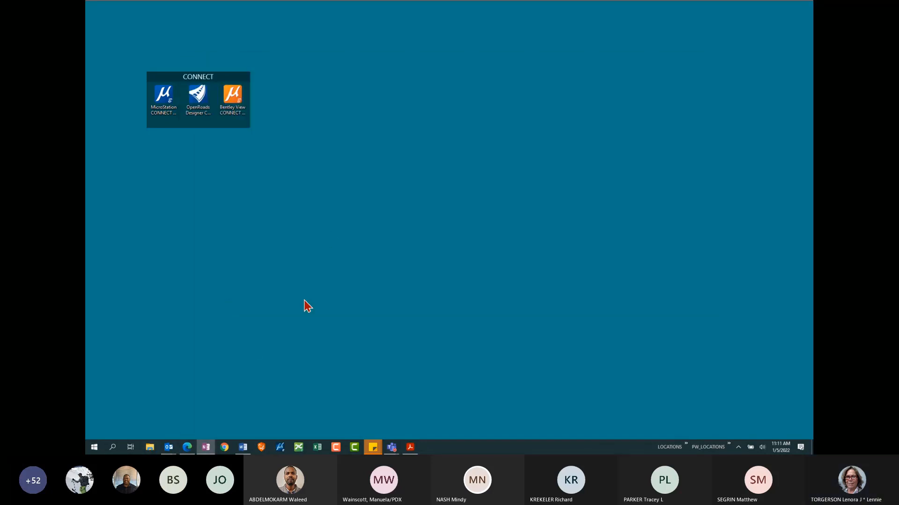
# Reopen File Explorer and return to the _NETWORK_SHORTCUTS folder on the Desktop.
pyautogui.press('super+e')
pyautogui.scroll(-2, 253, 243)
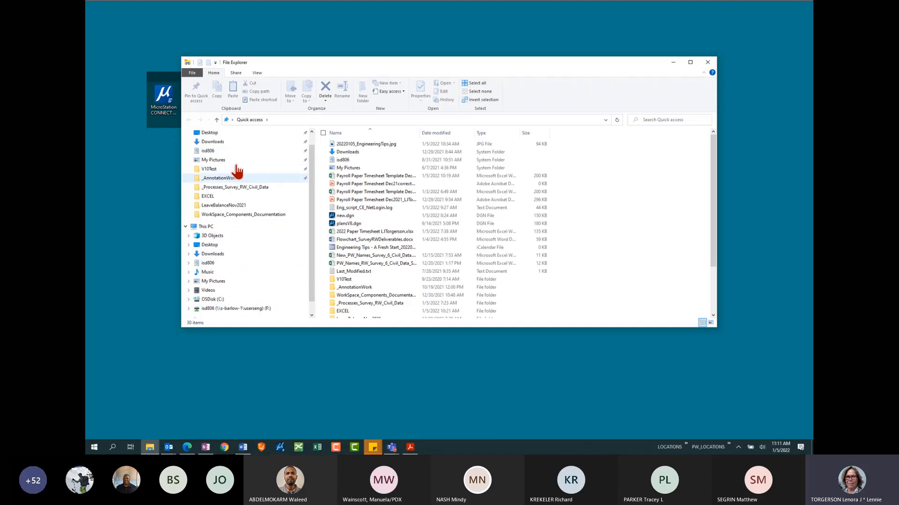
pyautogui.scroll(2, 231, 172)
pyautogui.click(210, 260)
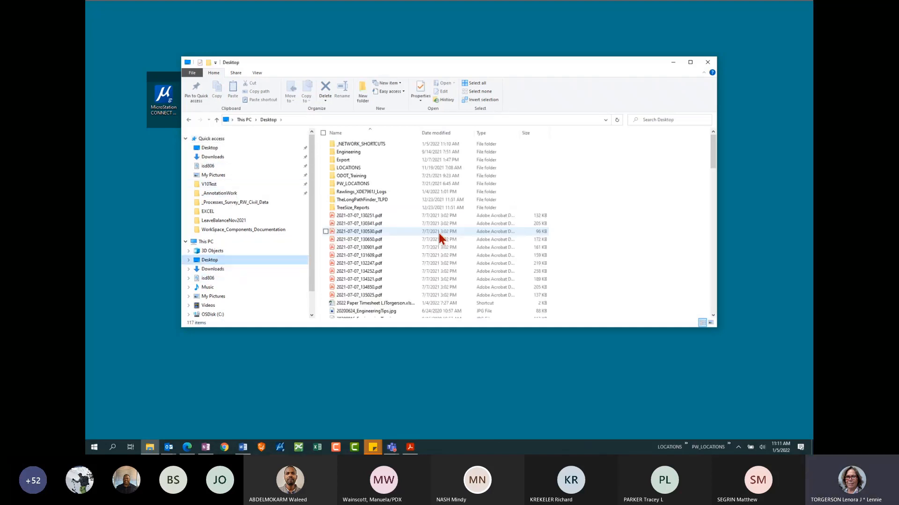
pyautogui.doubleClick(384, 144)
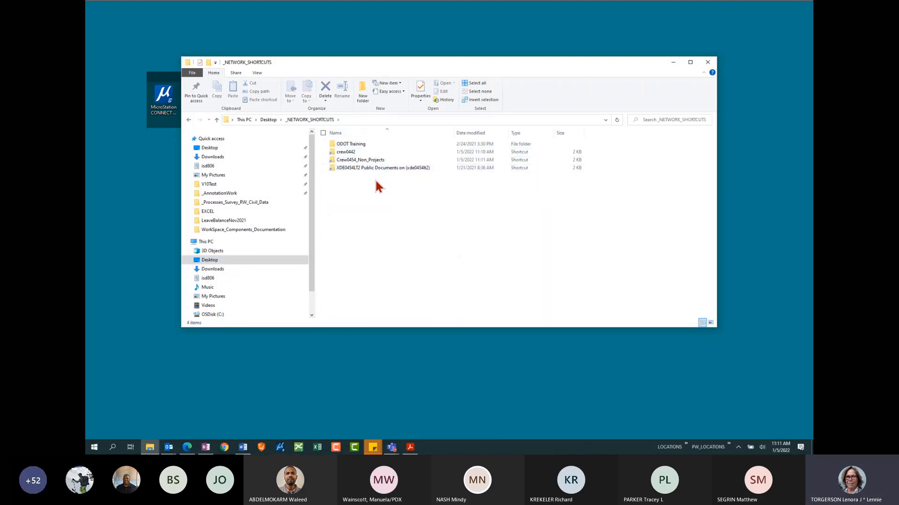
# Create a shortcut in this folder to \\xde0454LT2\SHARE, keeping the suggested name.
pyautogui.click(400, 83)
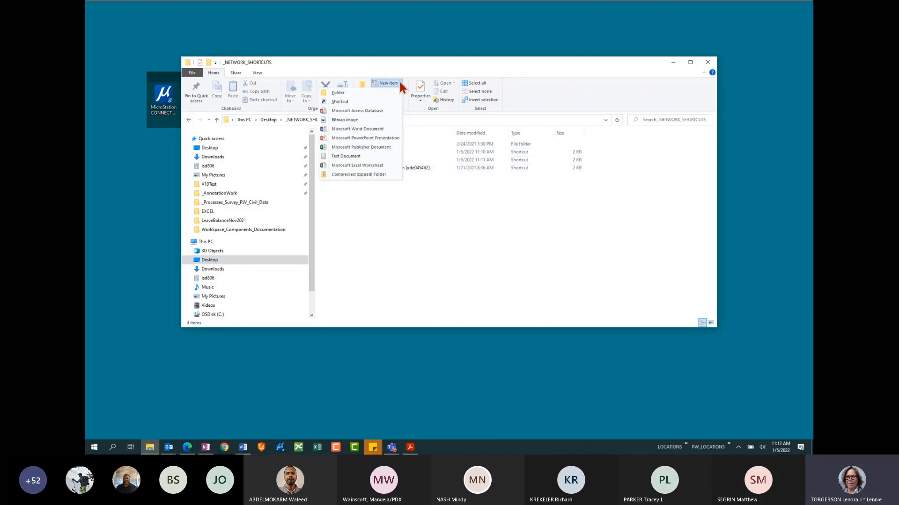
pyautogui.click(350, 101)
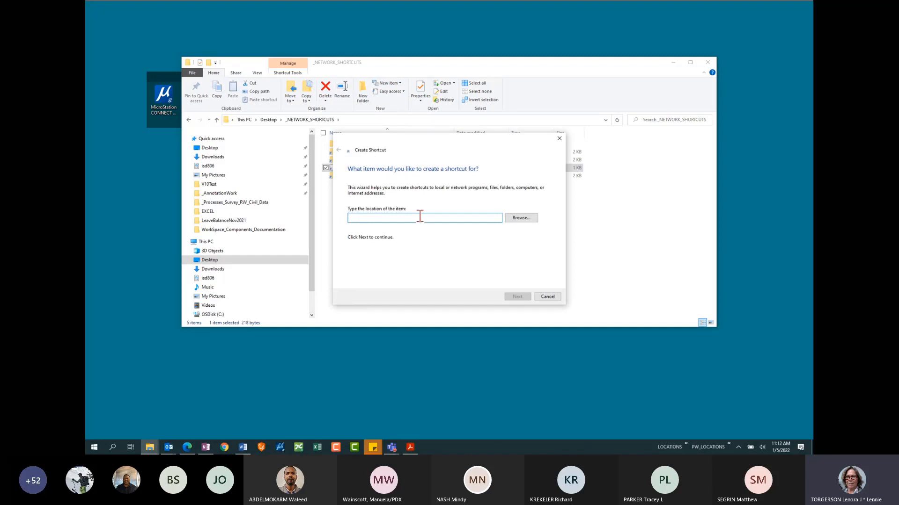
pyautogui.write('\\\\')
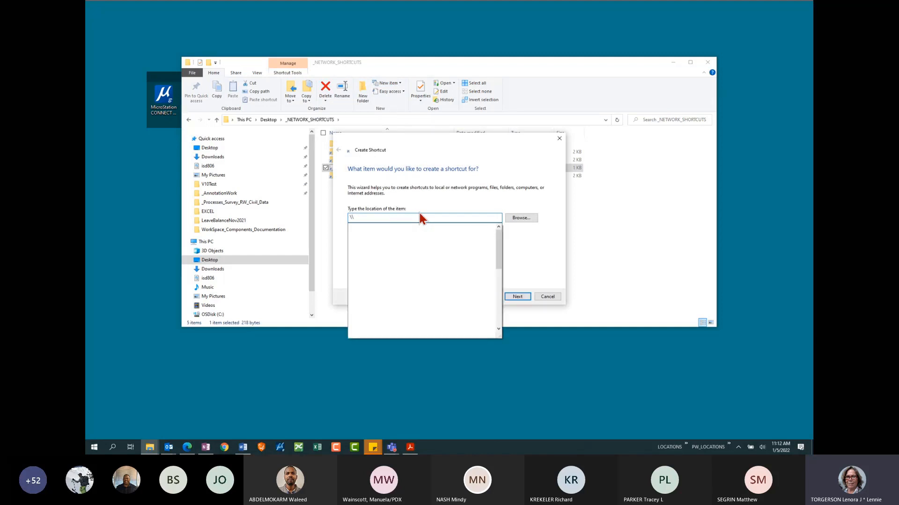
pyautogui.write('xde')
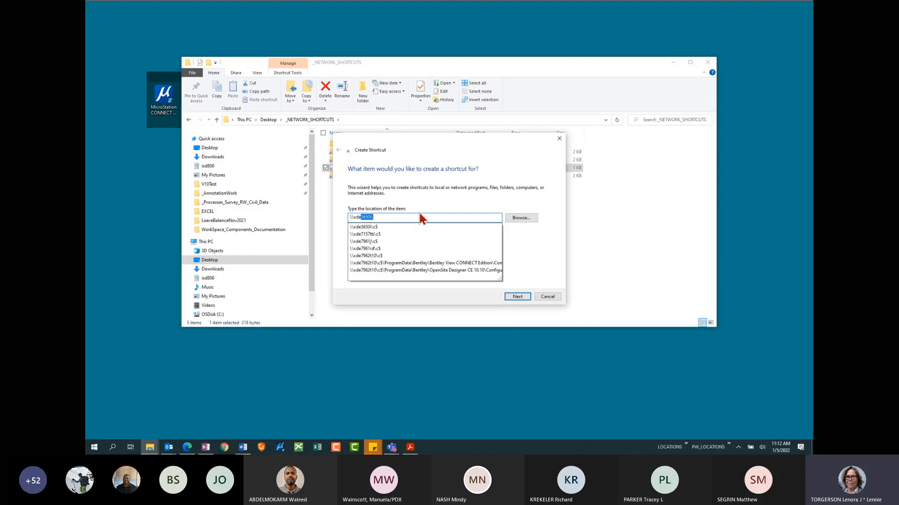
pyautogui.write('0454LT')
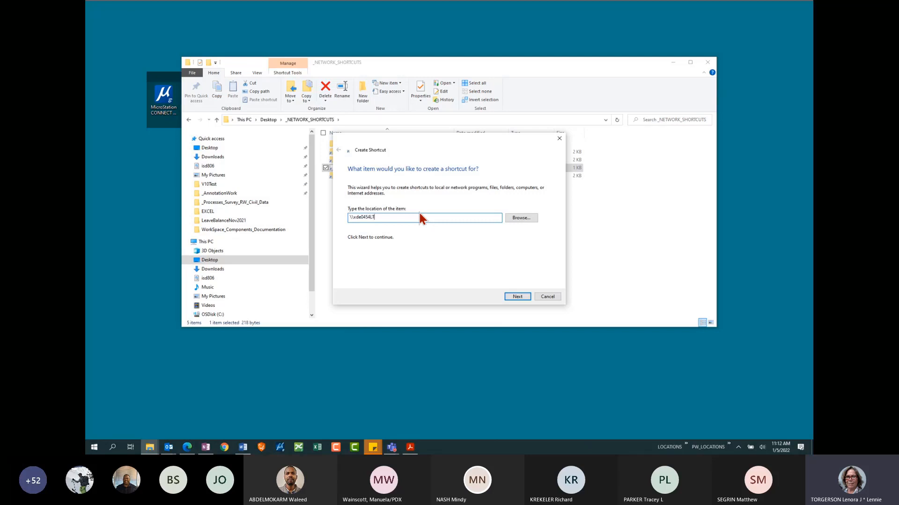
pyautogui.write('2\\')
pyautogui.write('S')
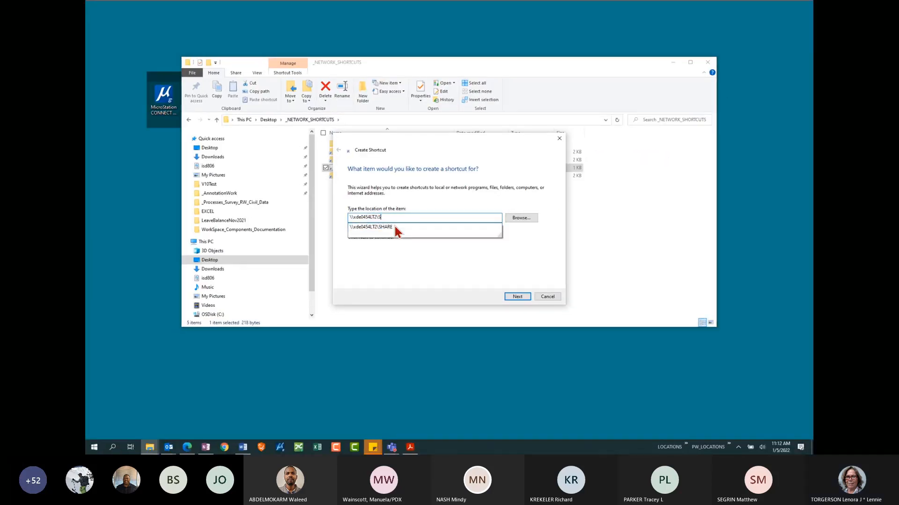
pyautogui.press('Down')
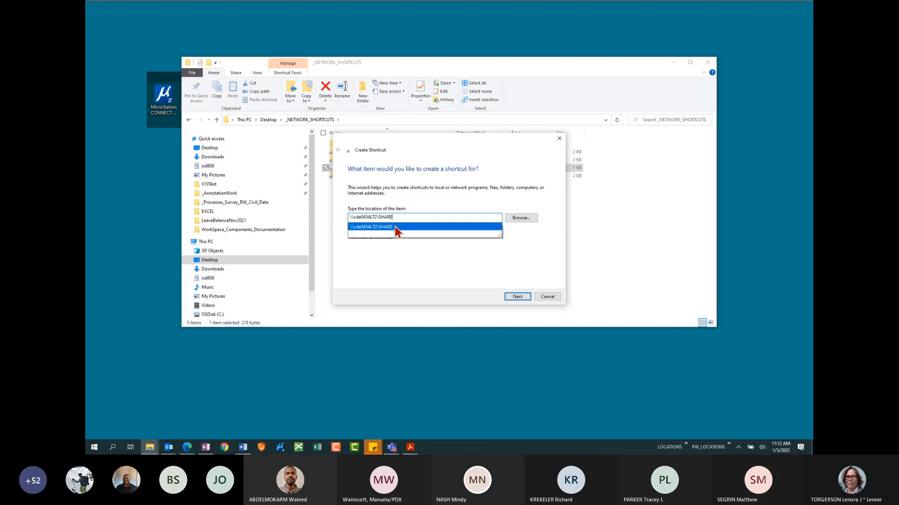
pyautogui.click(518, 297)
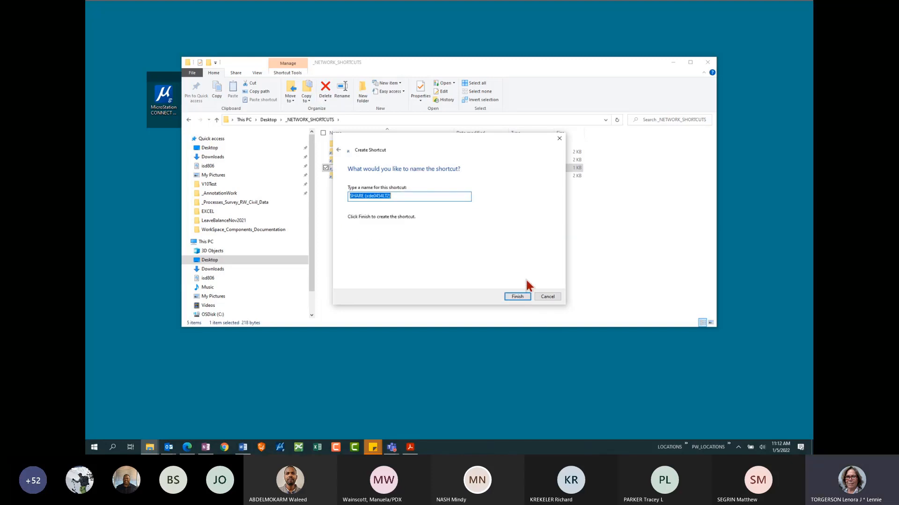
pyautogui.click(516, 297)
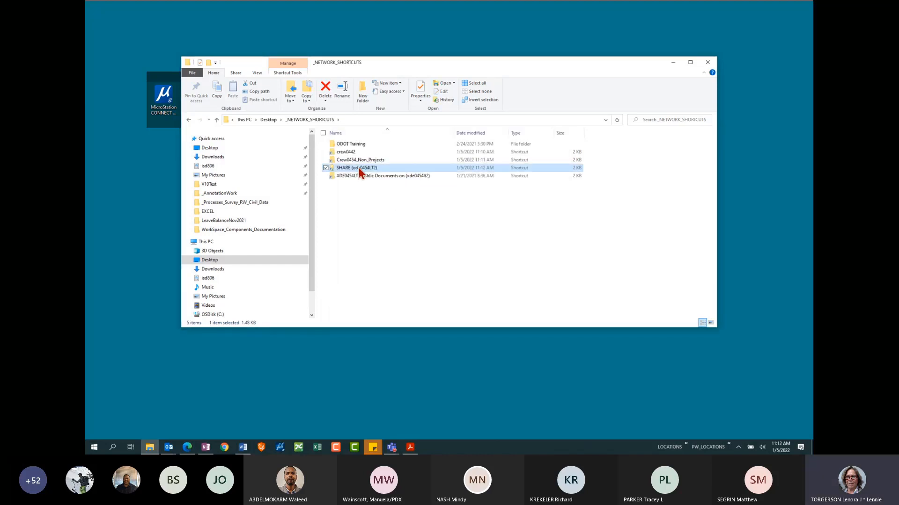
# Test the SHARE shortcut by opening it, and close the File Explorer window.
pyautogui.doubleClick(358, 167)
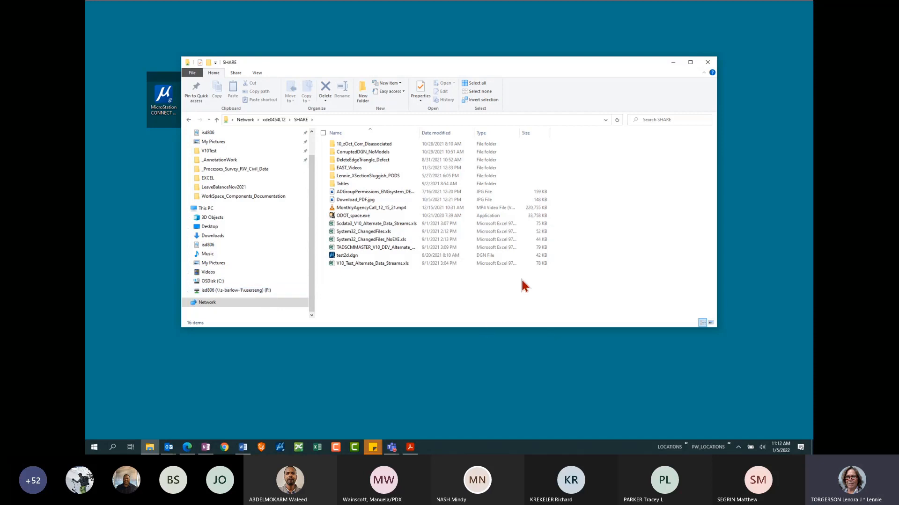
pyautogui.click(708, 63)
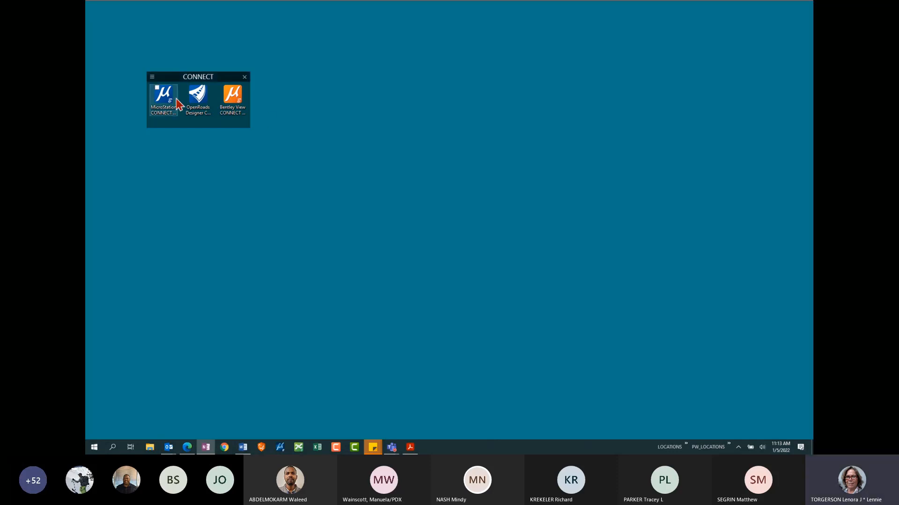
pyautogui.moveTo(162, 98)
pyautogui.mouseDown()
pyautogui.moveTo(204, 114)
pyautogui.moveTo(360, 117)
pyautogui.moveTo(249, 96)
pyautogui.moveTo(162, 97)
pyautogui.mouseUp()
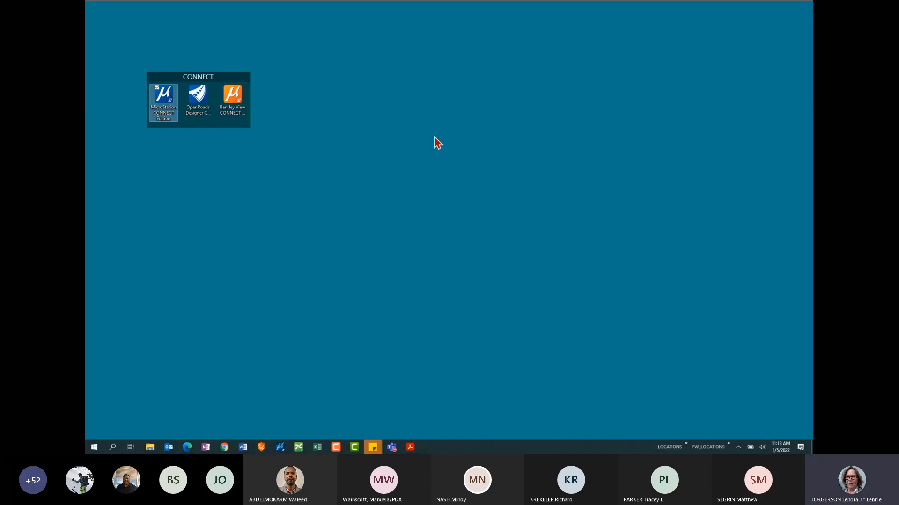
# Search Windows for printers and open the Printers & scanners settings.
pyautogui.click(113, 449)
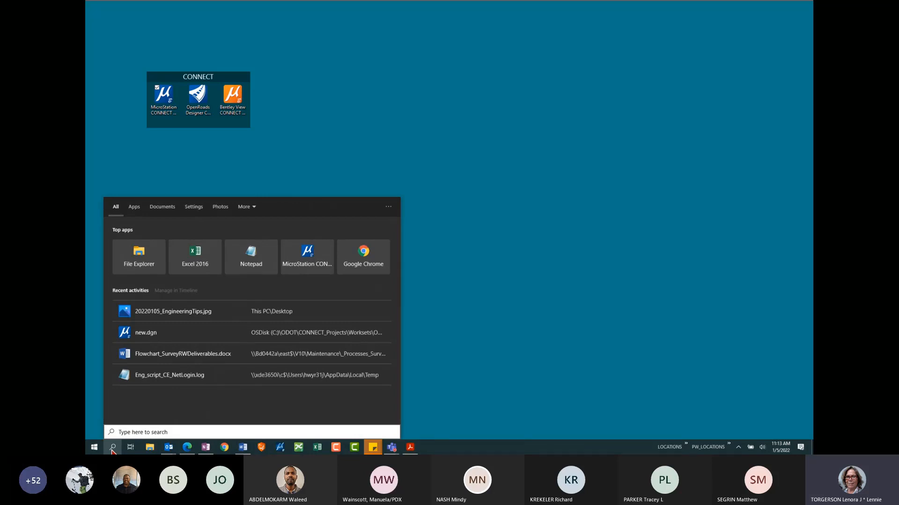
pyautogui.write('printers')
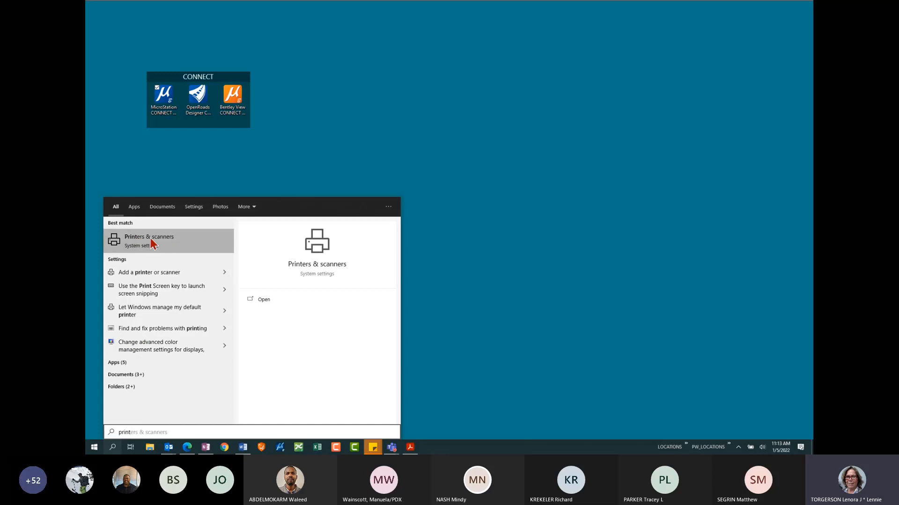
pyautogui.click(151, 239)
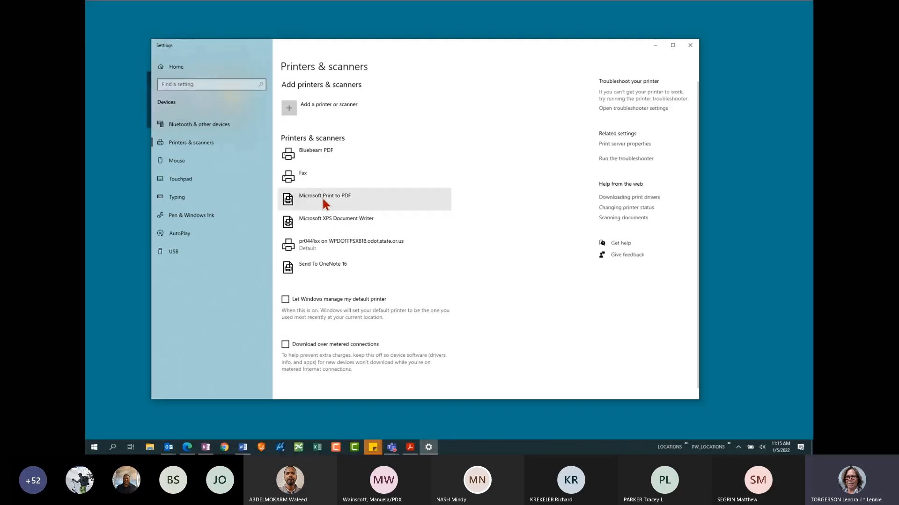
# Make Microsoft Print to PDF the default printer and remove the pr0441xx network printer.
pyautogui.click(335, 198)
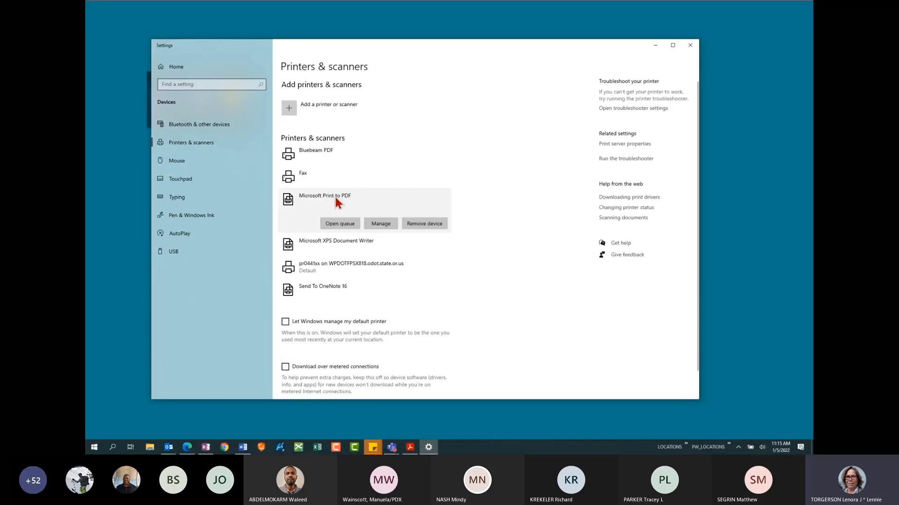
pyautogui.click(381, 224)
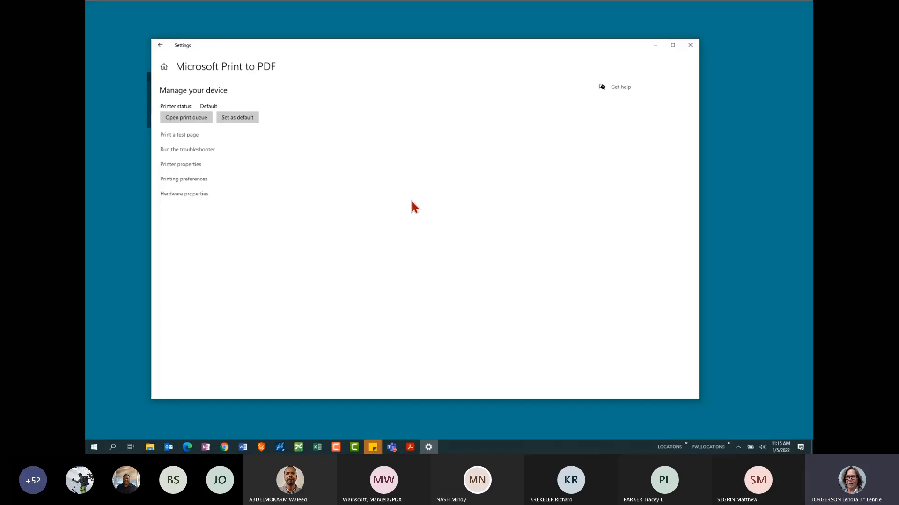
pyautogui.click(160, 47)
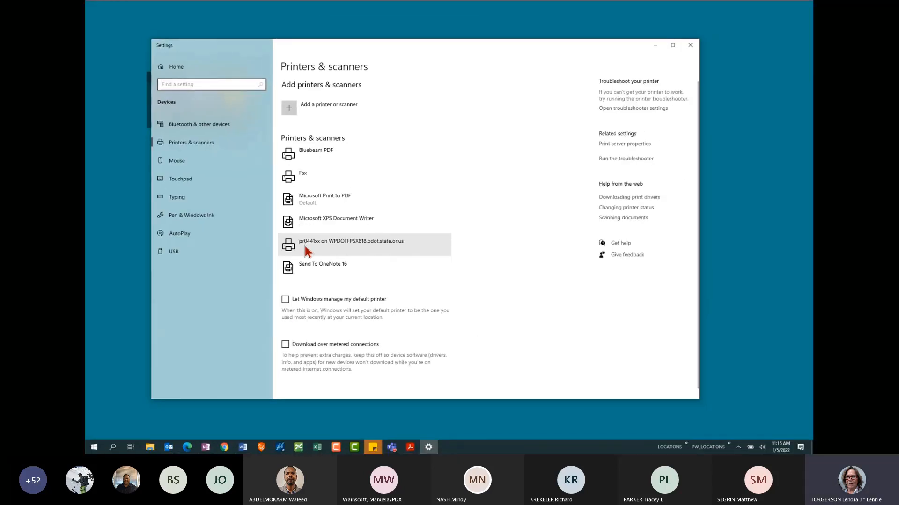
pyautogui.click(354, 253)
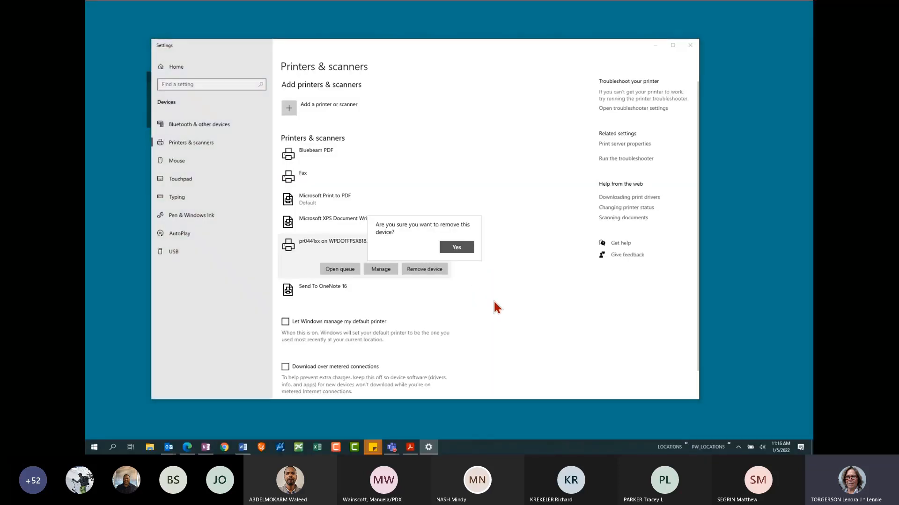
pyautogui.click(457, 248)
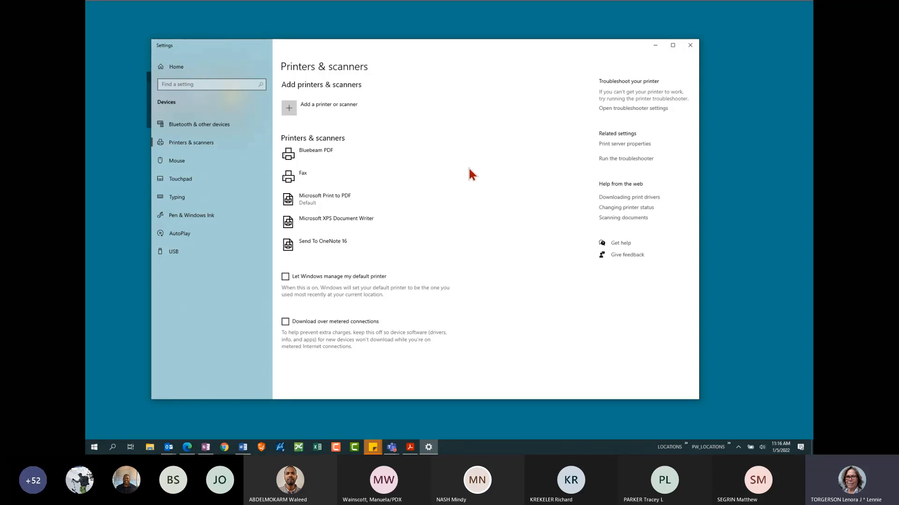
# Start adding a printer that isn't listed, and look it up in the directory based on location or feature.
pyautogui.click(331, 107)
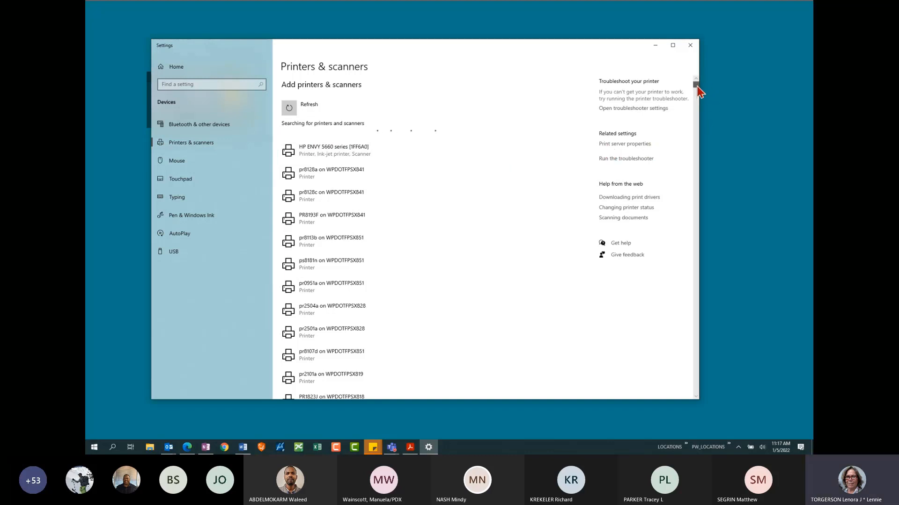
pyautogui.moveTo(698, 86); pyautogui.dragTo(693, 396)
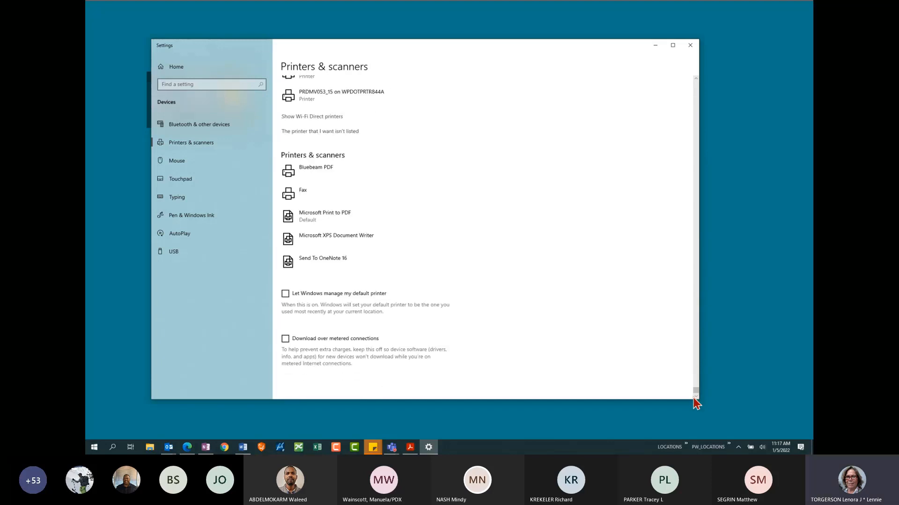
pyautogui.scroll(3, 632, 232)
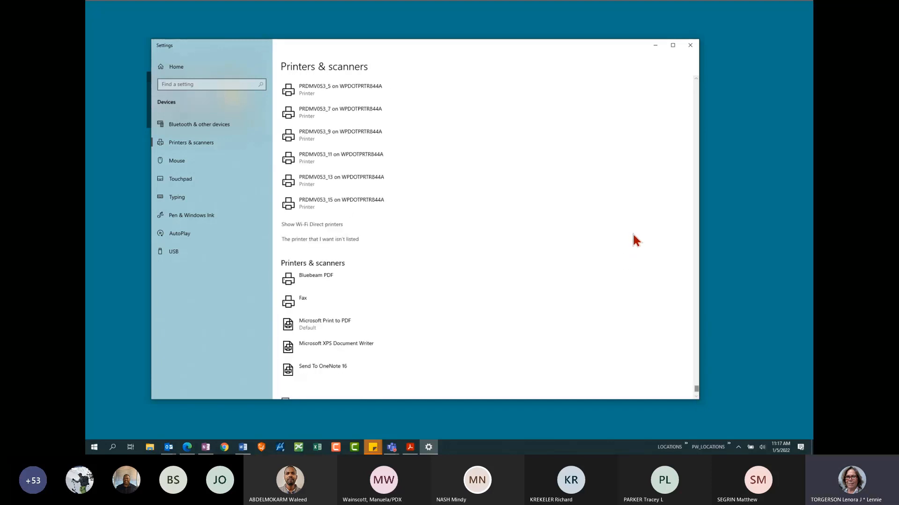
pyautogui.scroll(-1, 303, 257)
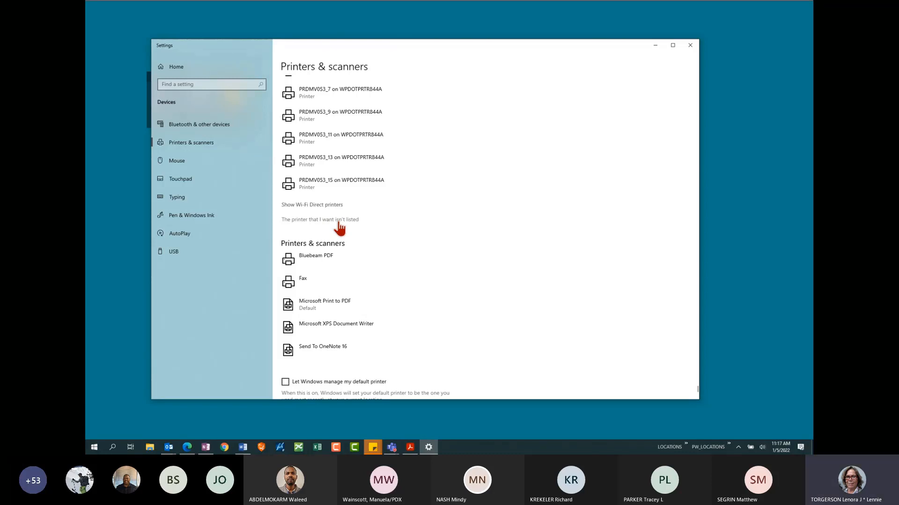
pyautogui.click(338, 221)
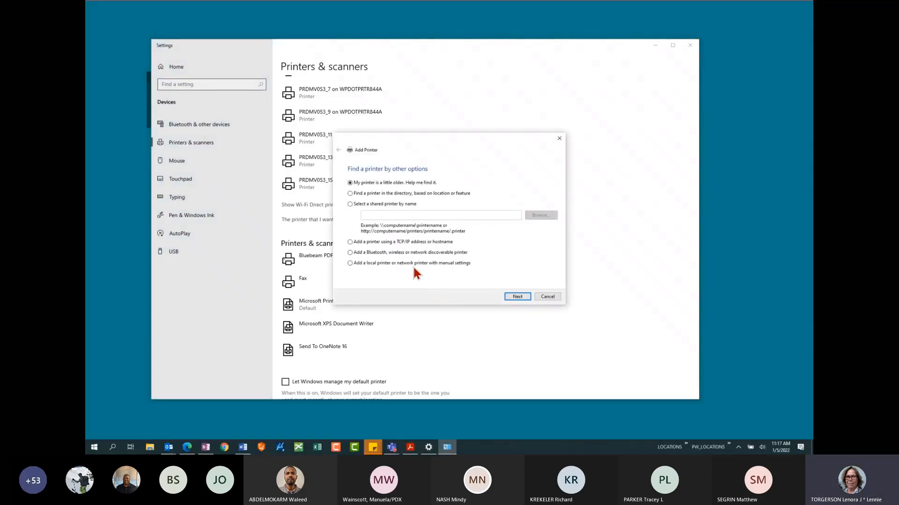
pyautogui.moveTo(463, 136); pyautogui.dragTo(524, 91)
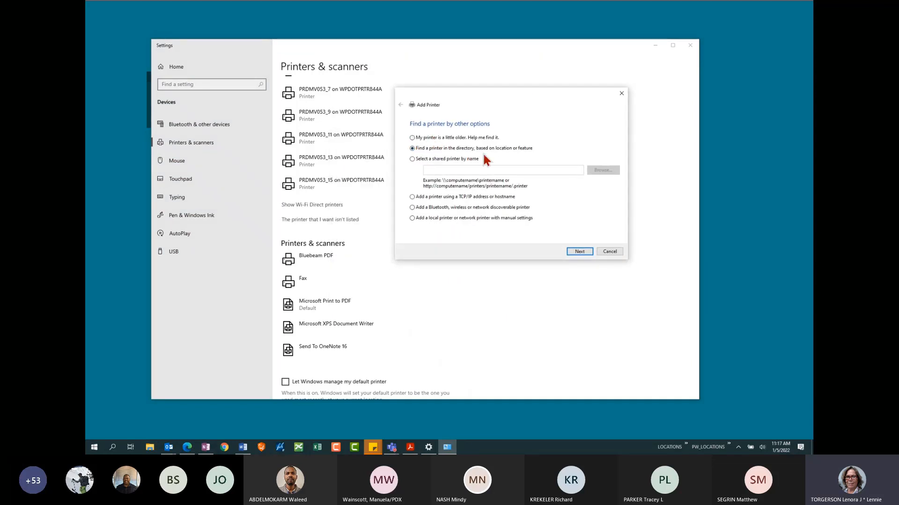
pyautogui.click(584, 252)
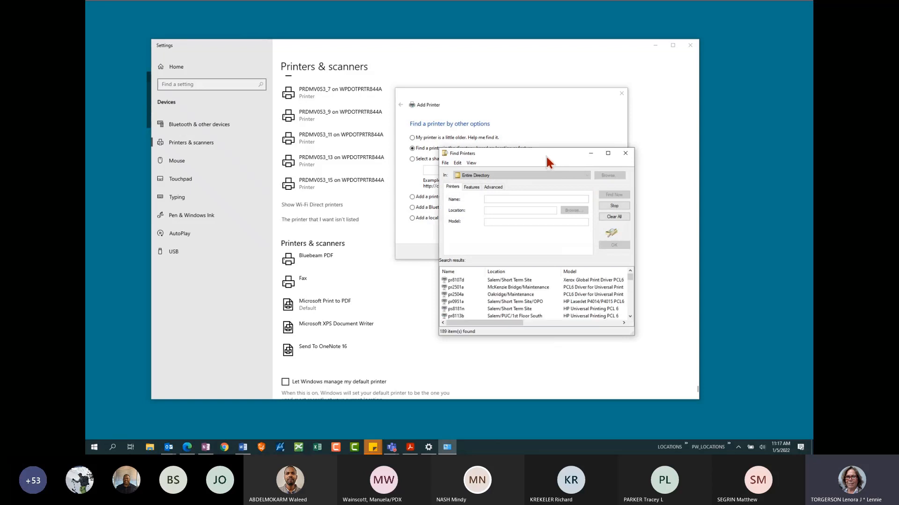
pyautogui.moveTo(545, 154); pyautogui.dragTo(494, 77)
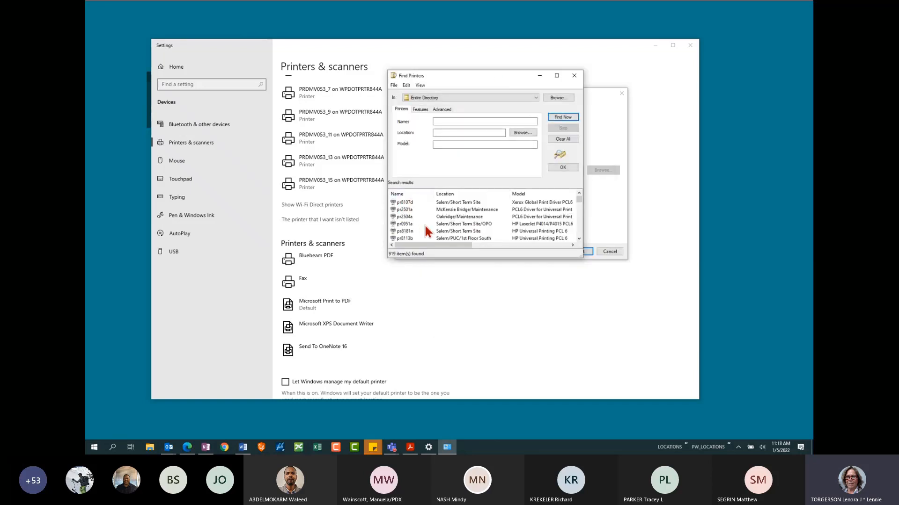
pyautogui.click(405, 204)
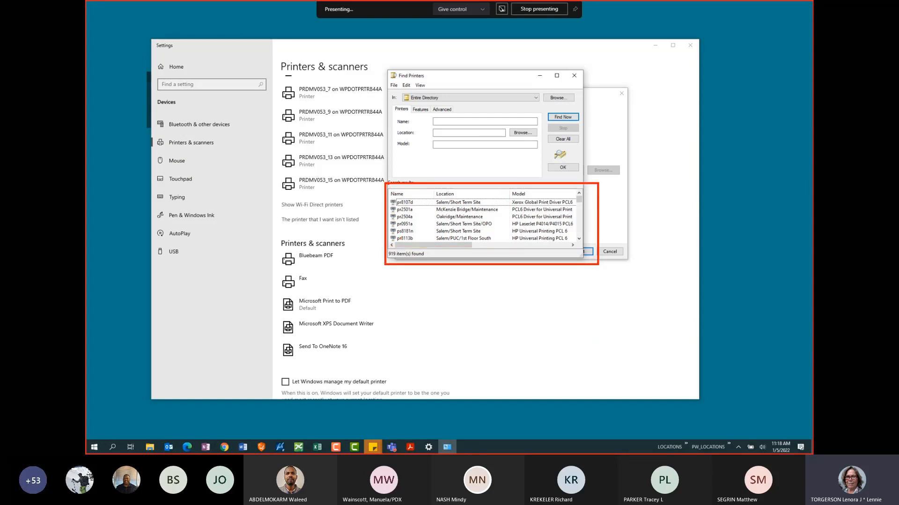
pyautogui.moveTo(387, 186)
pyautogui.keyDown('ctrl'); pyautogui.mouseDown()
pyautogui.moveTo(500, 203)
pyautogui.moveTo(573, 199)
pyautogui.mouseUp(); pyautogui.keyUp('ctrl')
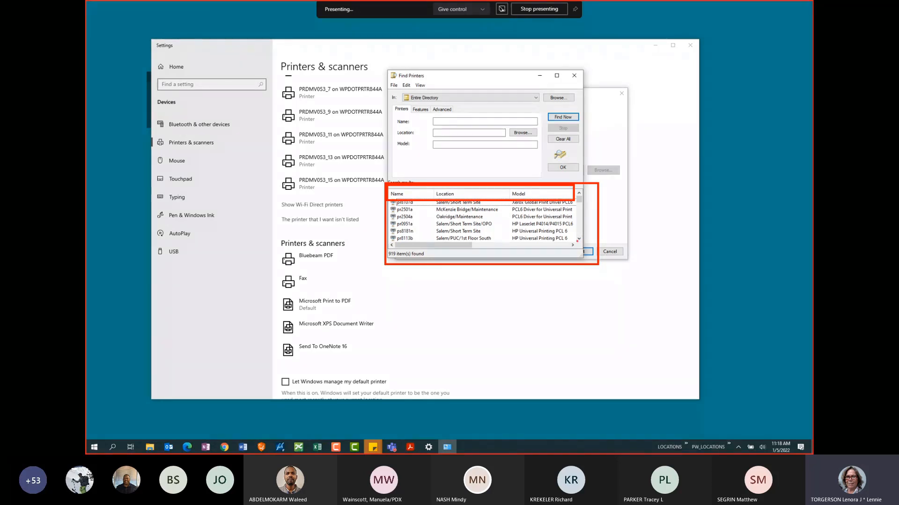
pyautogui.press('Escape')
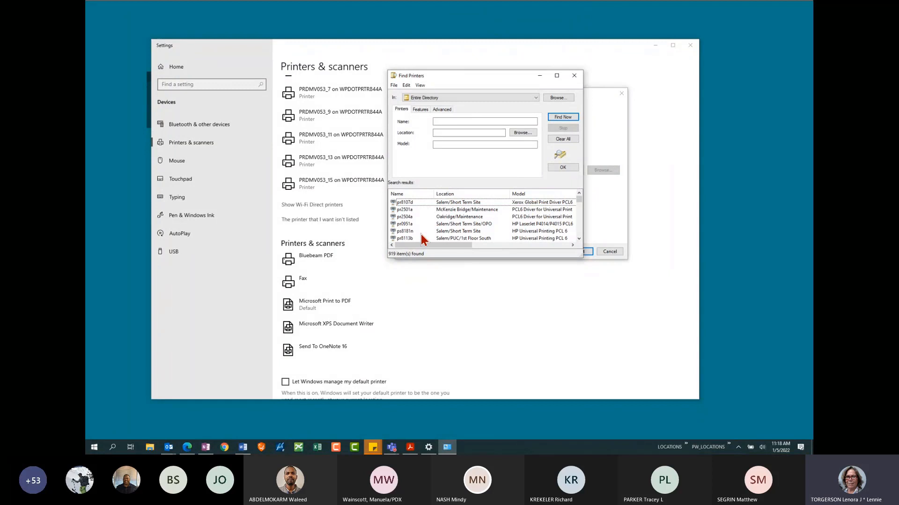
pyautogui.click(535, 98)
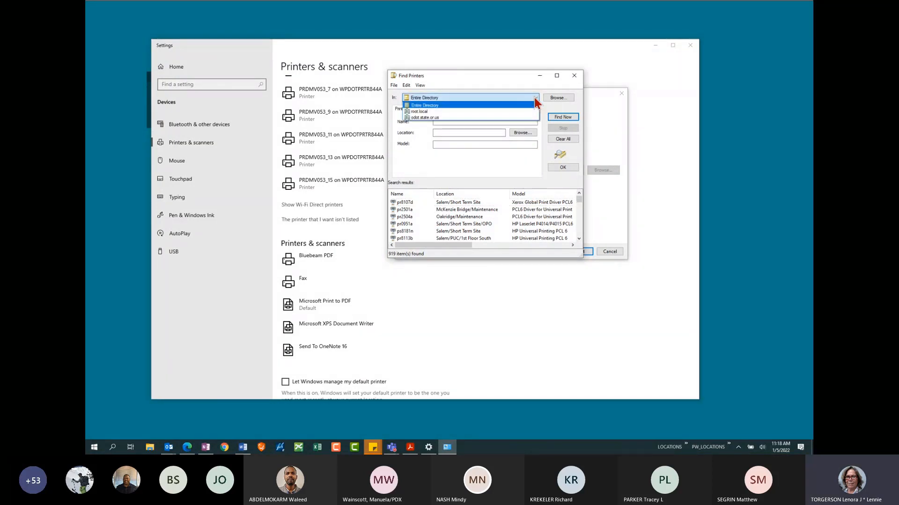
pyautogui.click(536, 98)
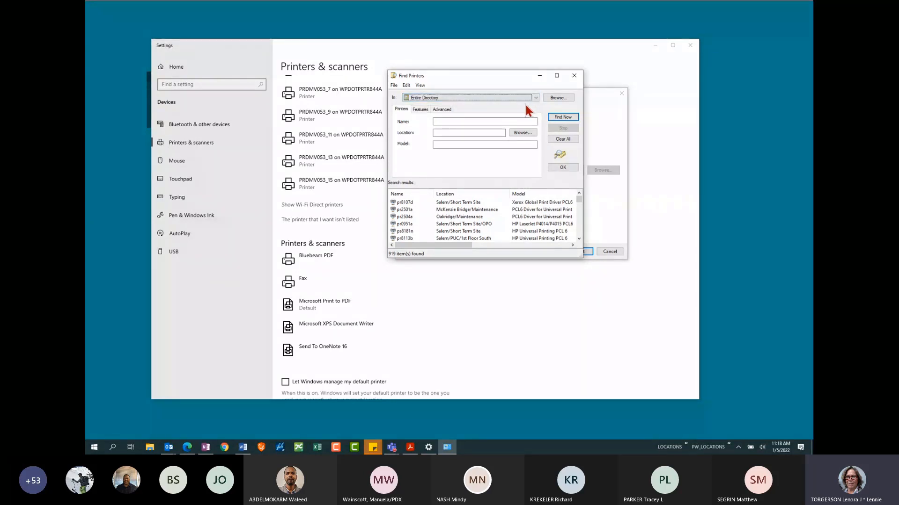
# Sort the found printers by name and widen the Name column.
pyautogui.click(414, 195)
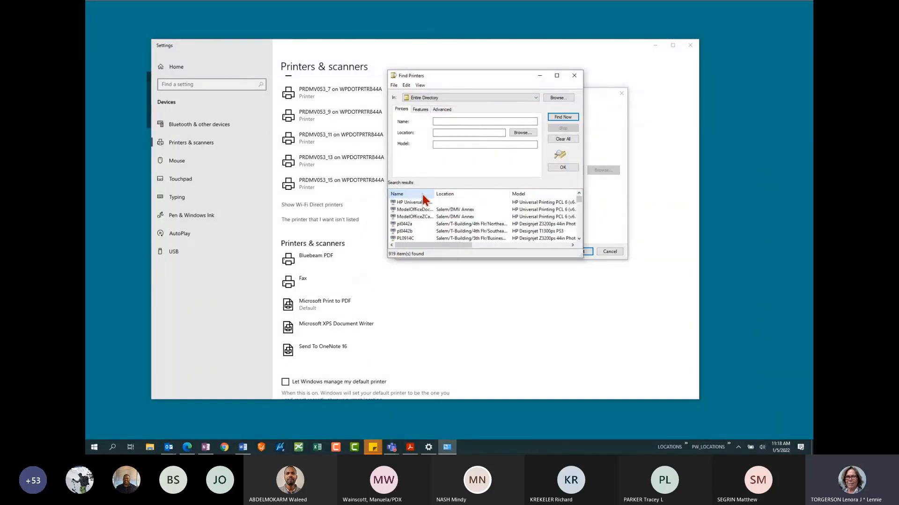
pyautogui.moveTo(432, 193); pyautogui.dragTo(462, 194)
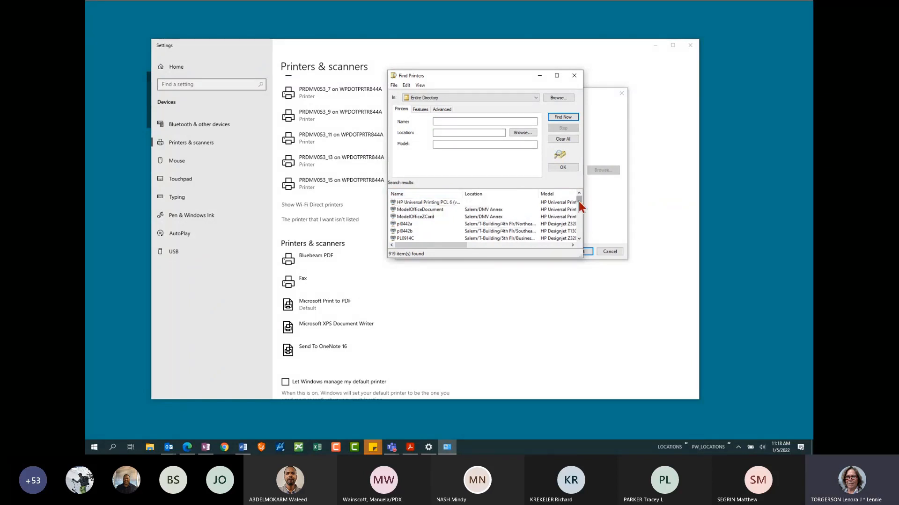
# Browse the found printers down to the pr0951 and pr0953 names and narrow the Name column so the Model column is readable.
pyautogui.moveTo(579, 201); pyautogui.dragTo(579, 205)
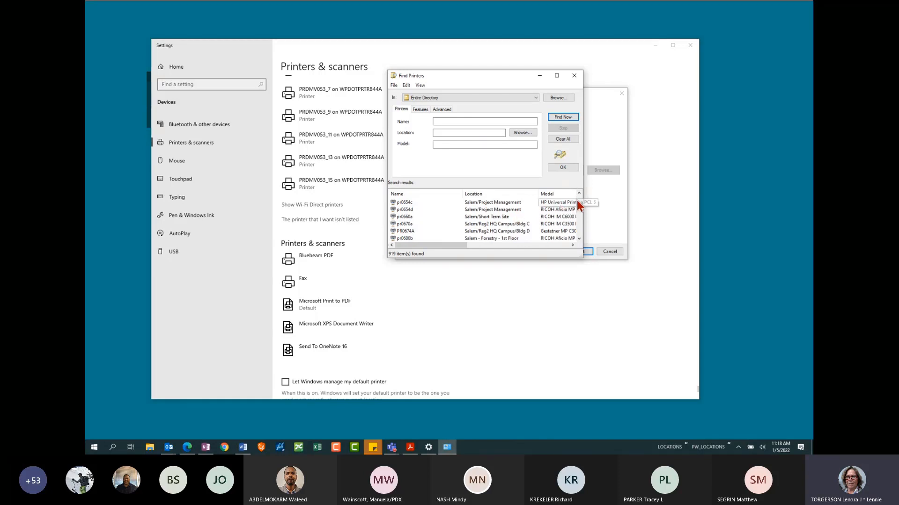
pyautogui.click(580, 232)
pyautogui.click(580, 232)
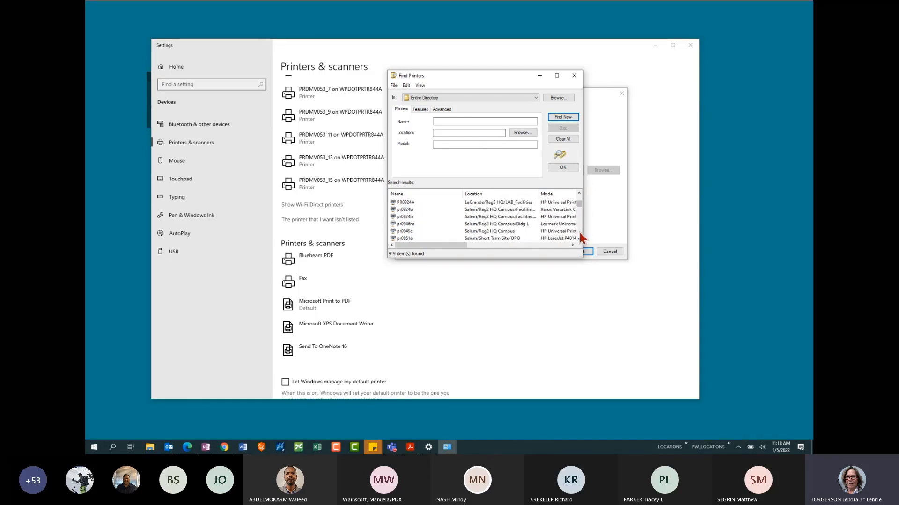
pyautogui.click(579, 232)
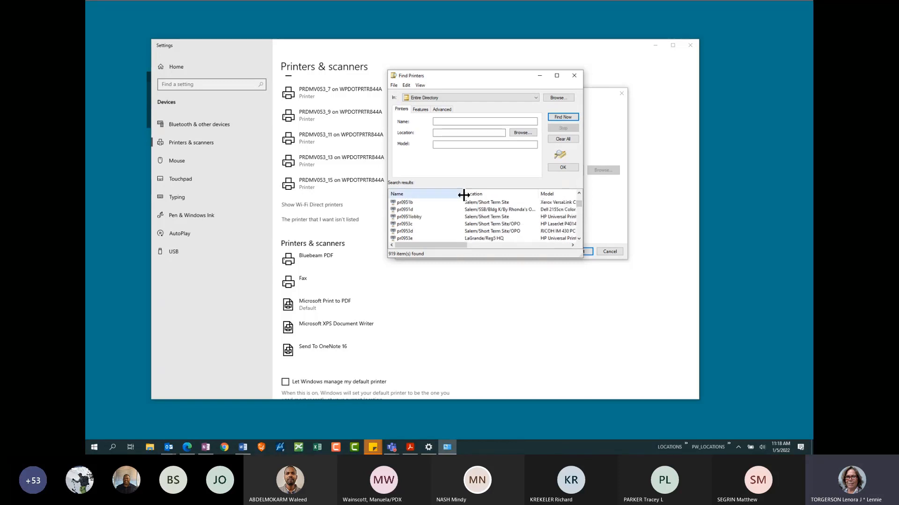
pyautogui.moveTo(463, 194); pyautogui.dragTo(431, 193)
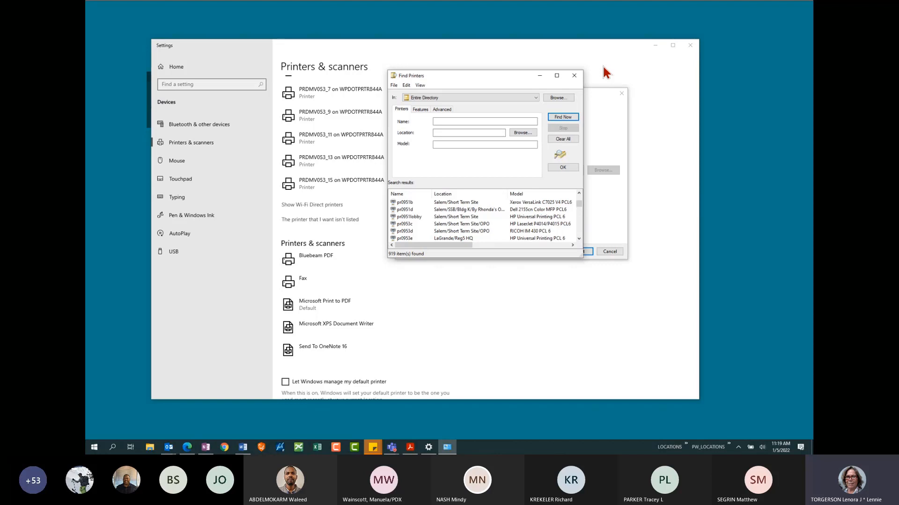
# Close the printer search, cancel adding a printer and close the Printers & scanners settings.
pyautogui.click(574, 77)
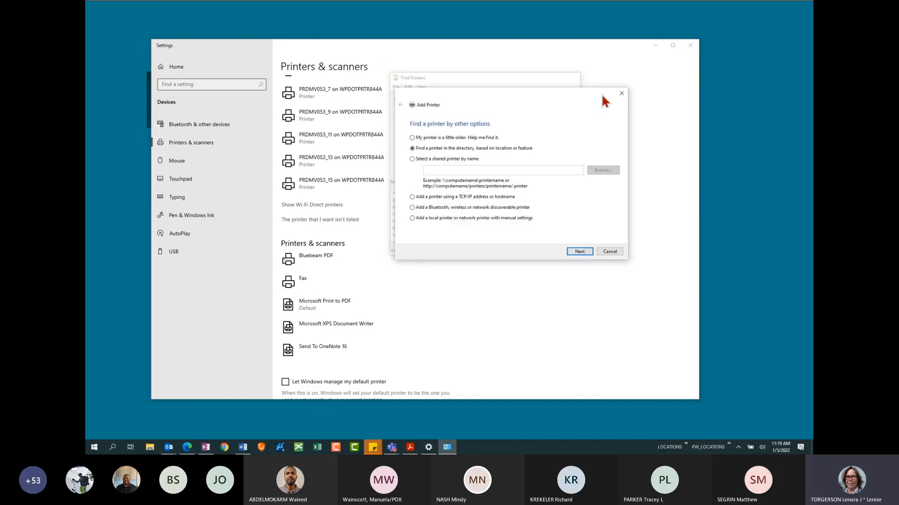
pyautogui.click(609, 252)
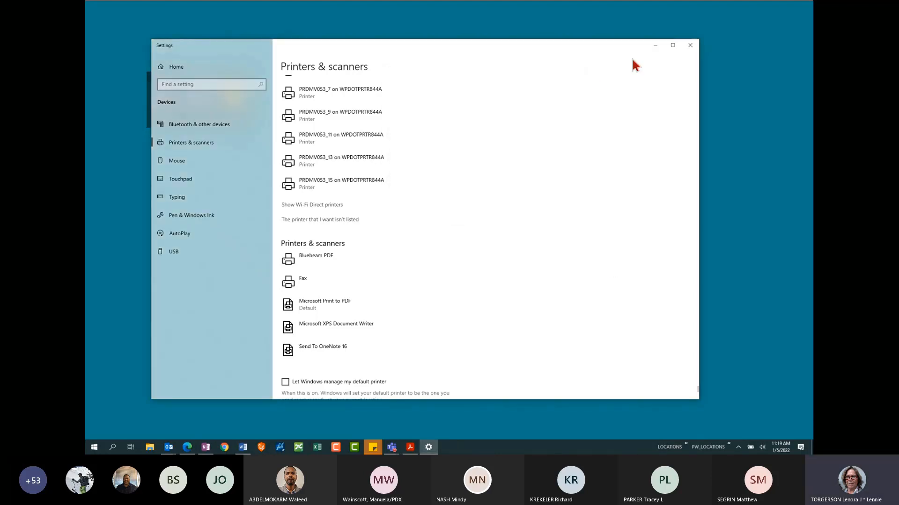
pyautogui.click(691, 46)
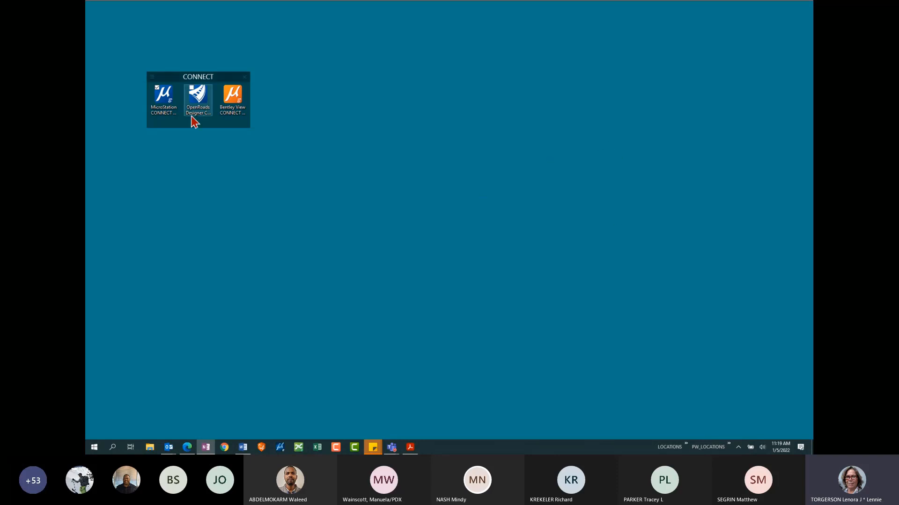
# Start MicroStation CONNECT Edition and cancel the ProjectWise log-in.
pyautogui.doubleClick(165, 97)
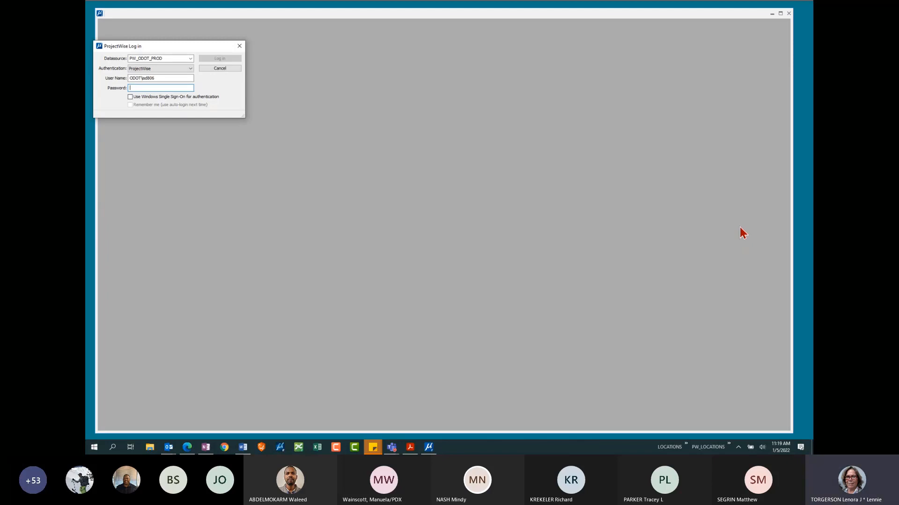
pyautogui.click(220, 69)
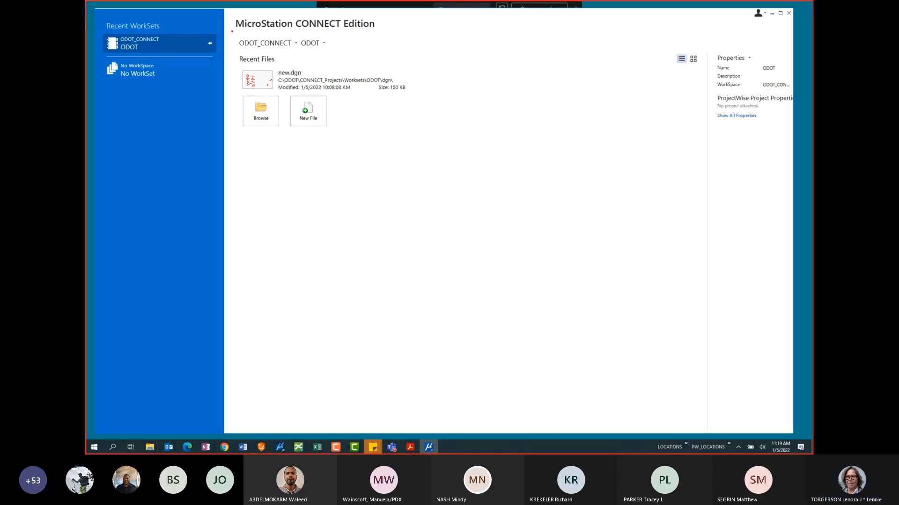
pyautogui.moveTo(232, 31)
pyautogui.mouseDown()
pyautogui.moveTo(278, 53)
pyautogui.moveTo(378, 63)
pyautogui.mouseUp()
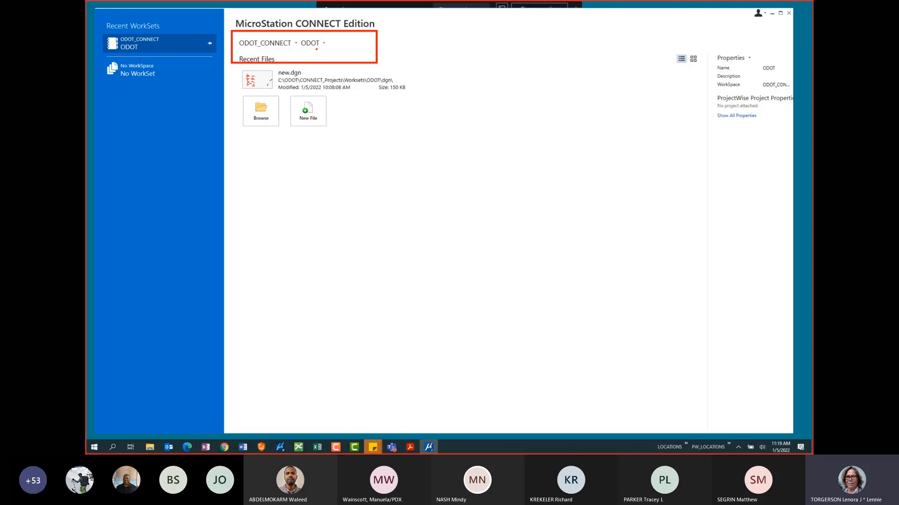
pyautogui.moveTo(303, 49); pyautogui.dragTo(318, 50)
pyautogui.press('Escape')
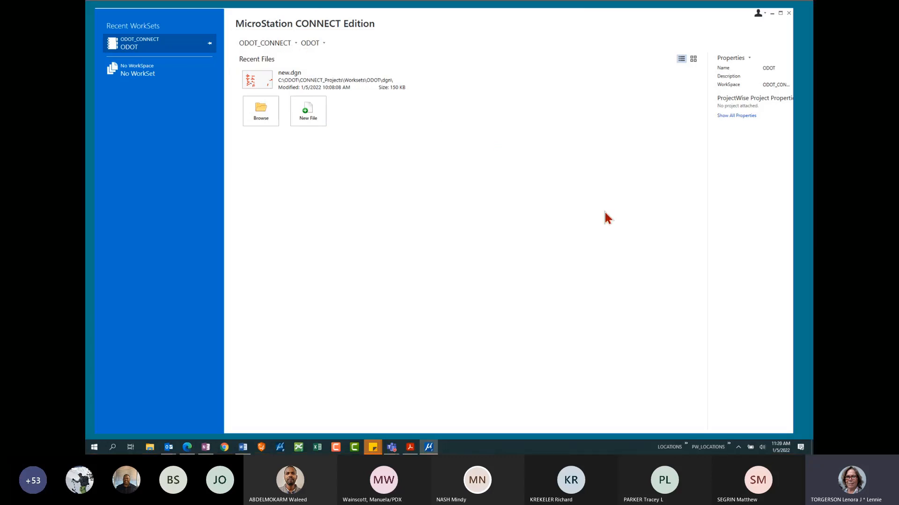
# Look through the WorkSets available in the ODOT_CONNECT WorkSpace without changing the current one, and close MicroStation.
pyautogui.click(324, 44)
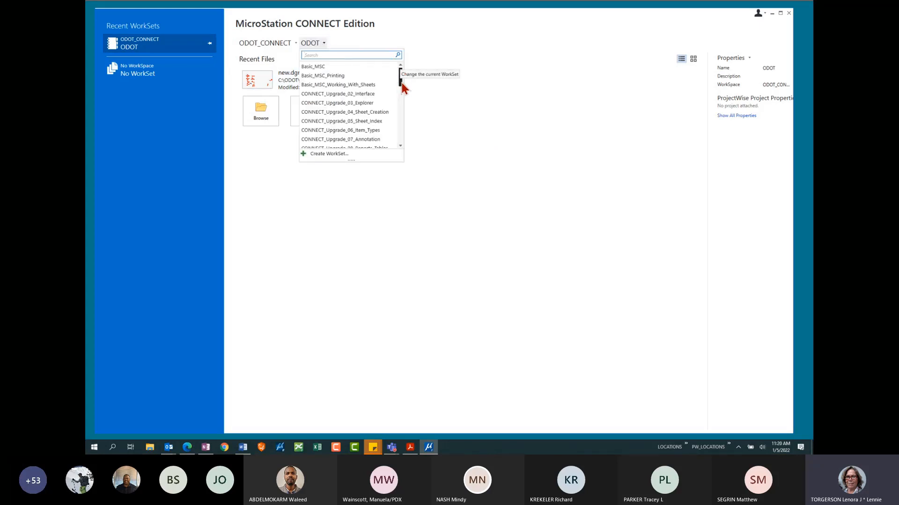
pyautogui.moveTo(401, 82)
pyautogui.mouseDown()
pyautogui.moveTo(404, 142)
pyautogui.moveTo(402, 75)
pyautogui.mouseUp()
pyautogui.moveTo(402, 78); pyautogui.dragTo(397, 139)
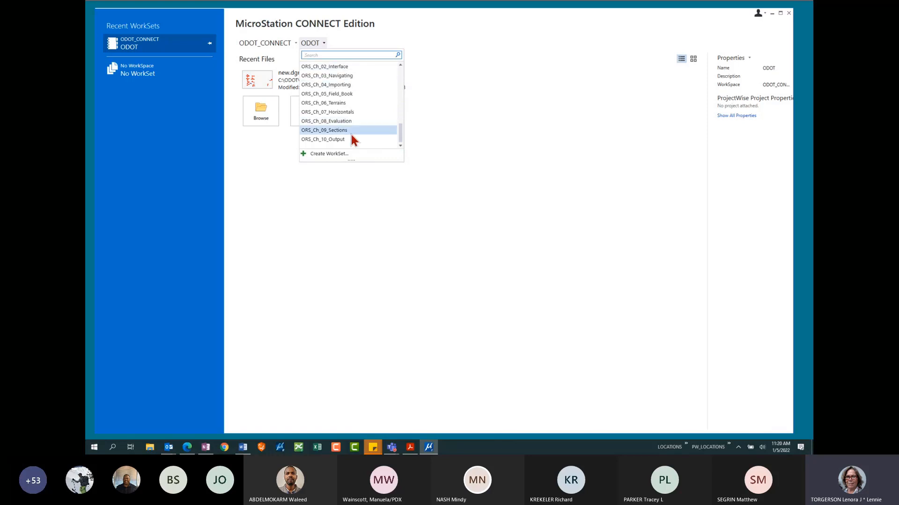
pyautogui.moveTo(401, 131); pyautogui.dragTo(402, 106)
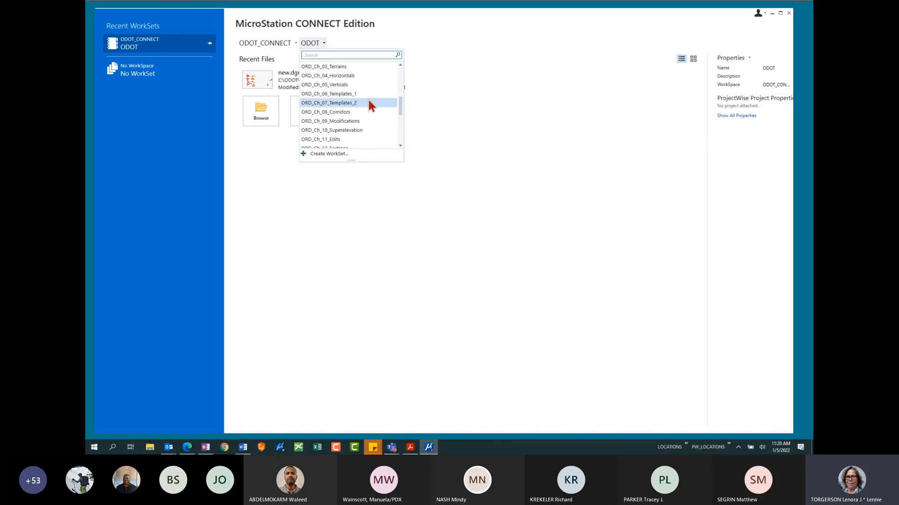
pyautogui.scroll(-5, 362, 116)
pyautogui.scroll(10, 365, 115)
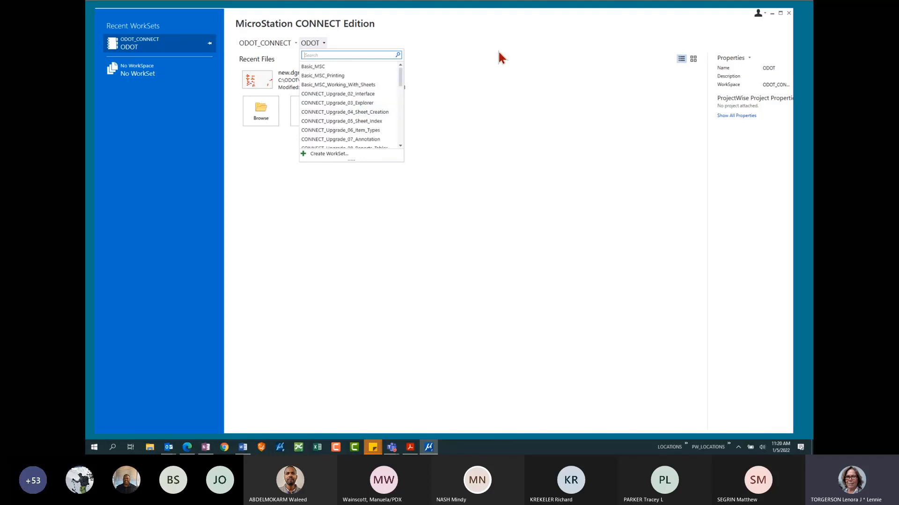
pyautogui.click(470, 51)
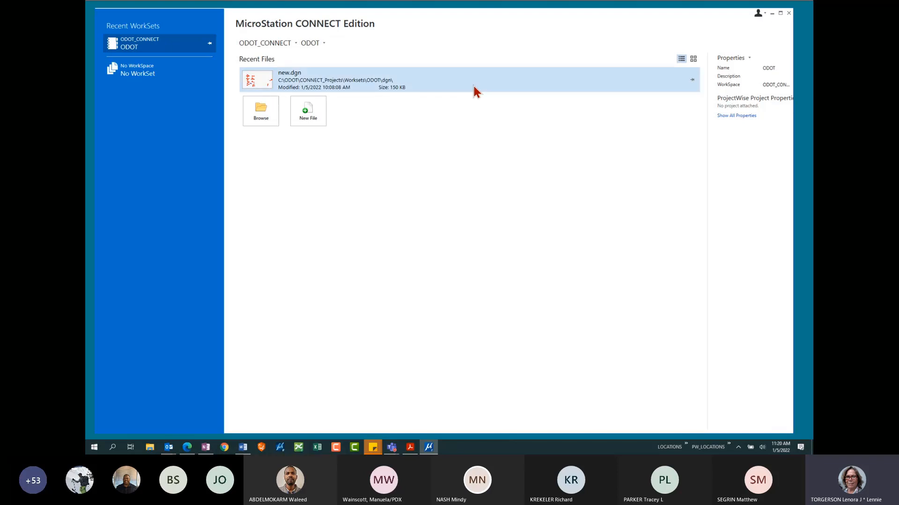
pyautogui.click(789, 14)
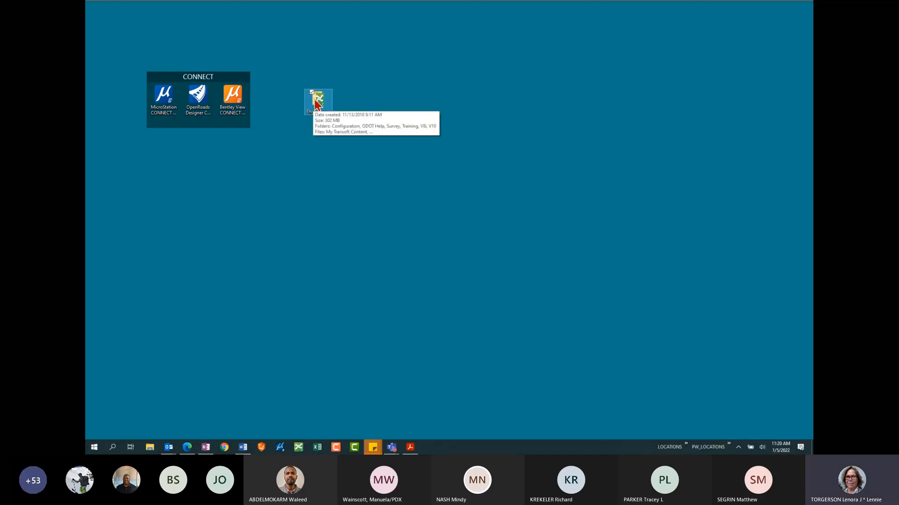
# Open the V10 folder inside the desktop's Engineering folder and select the Clear_MSCE_Prefs shortcut.
pyautogui.click(394, 112)
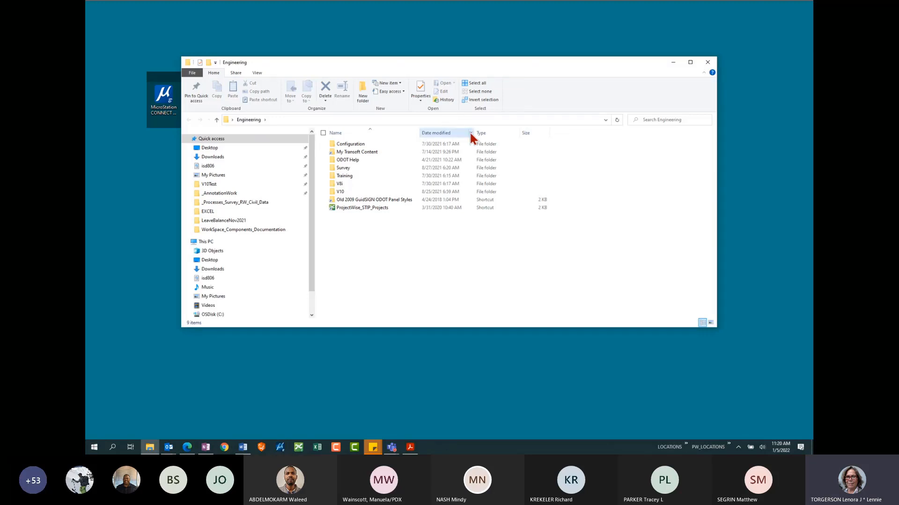
pyautogui.doubleClick(345, 192)
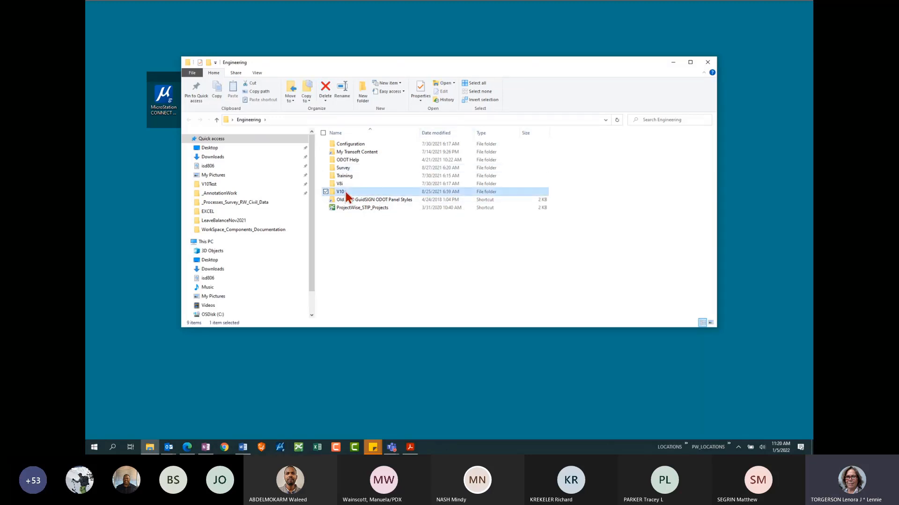
pyautogui.click(373, 145)
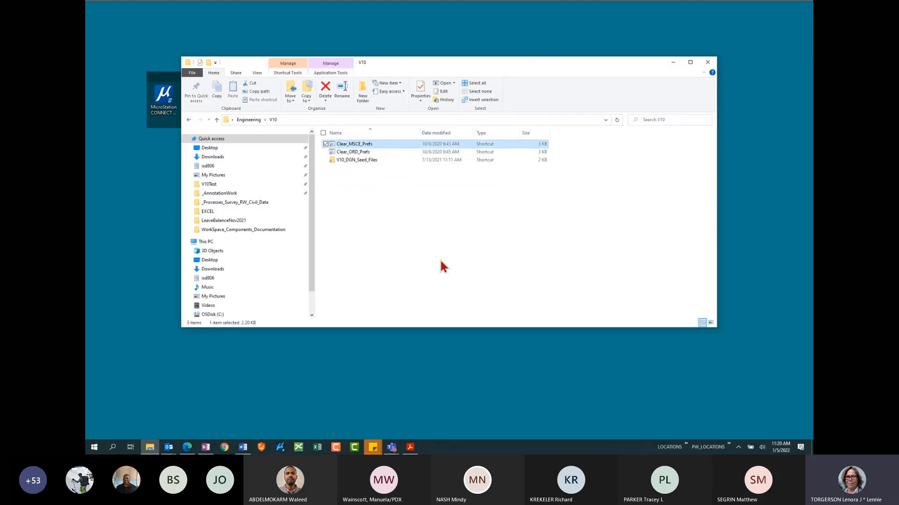
# Open a second File Explorer window and go to the %temp% folder.
pyautogui.hotkey('ctrl', '1')
pyautogui.click(151, 445)
pyautogui.rightClick(153, 442)
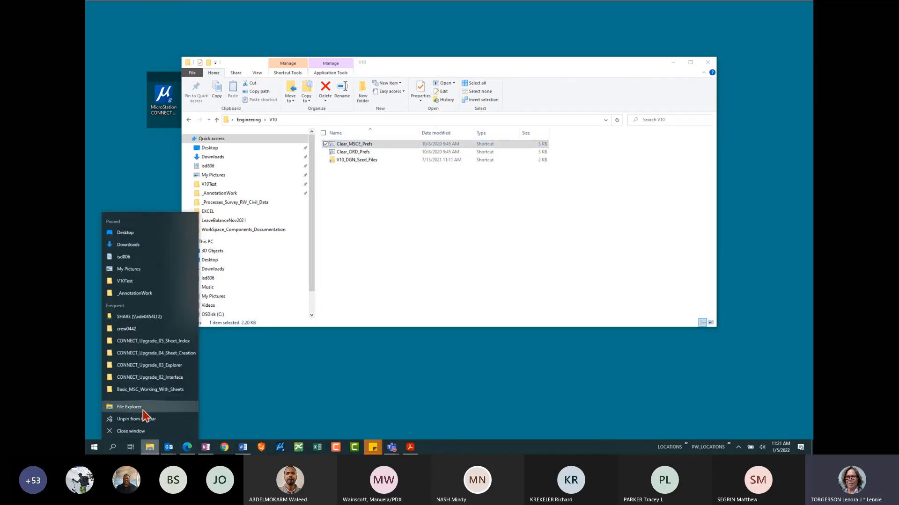
pyautogui.click(583, 336)
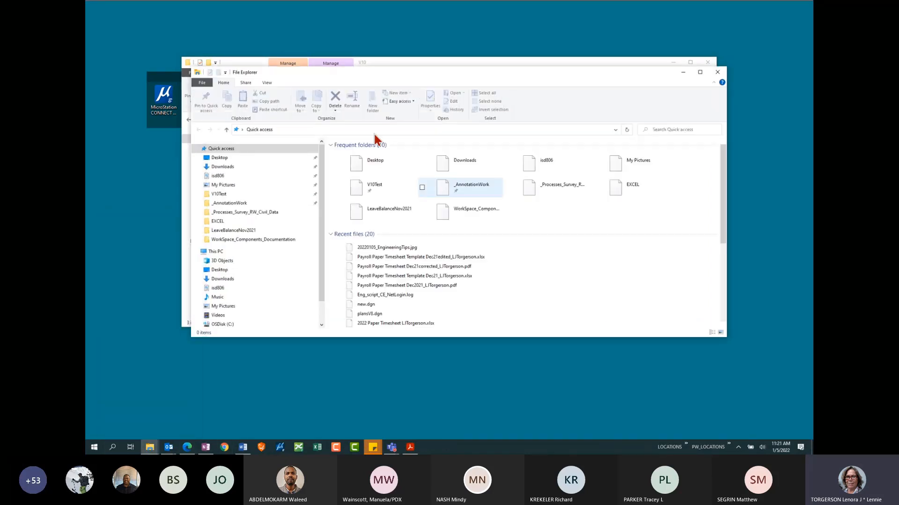
pyautogui.click(401, 129)
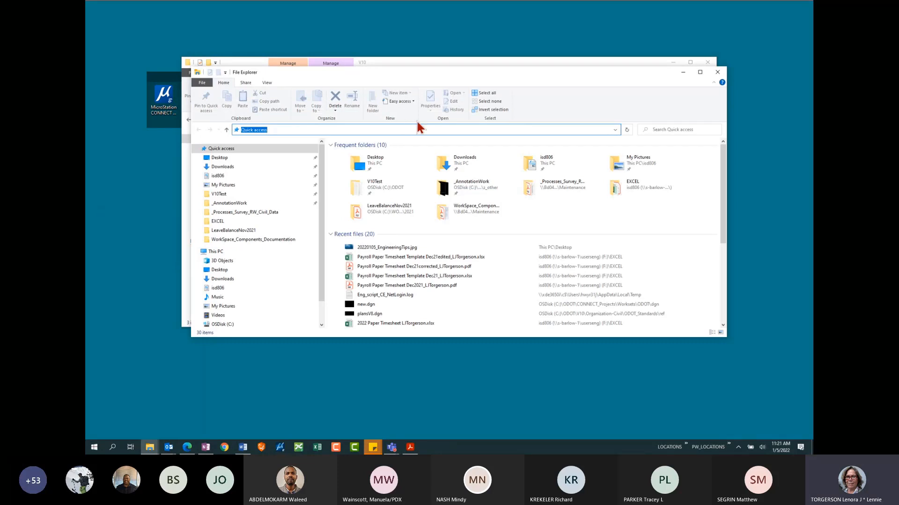
pyautogui.write('%temp%')
pyautogui.press('Return')
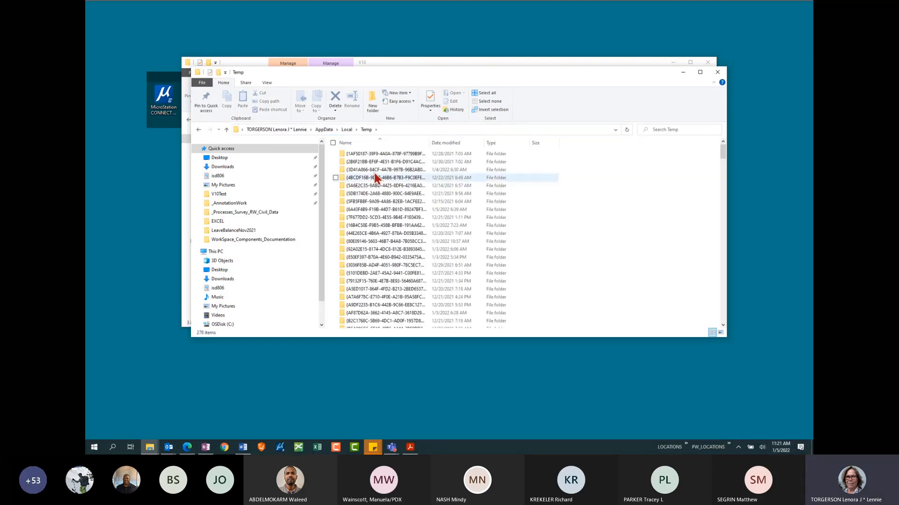
# Go up from Temp to the Local folder and open Bentley, MicroStation, 10.0.0 and its prefs folder.
pyautogui.click(348, 130)
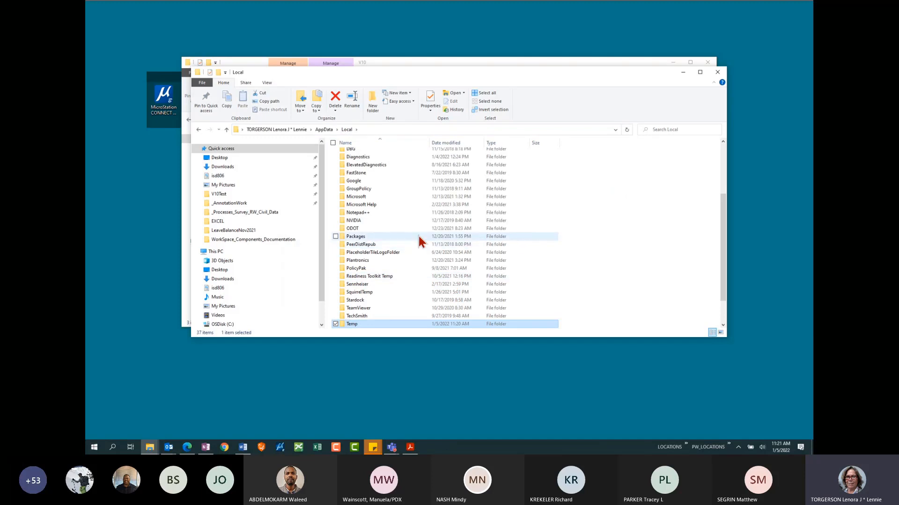
pyautogui.scroll(4, 417, 219)
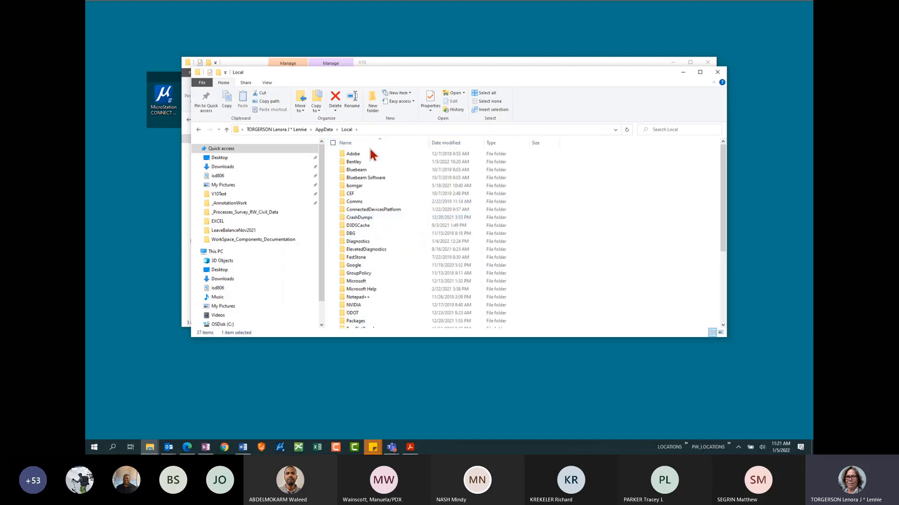
pyautogui.doubleClick(363, 162)
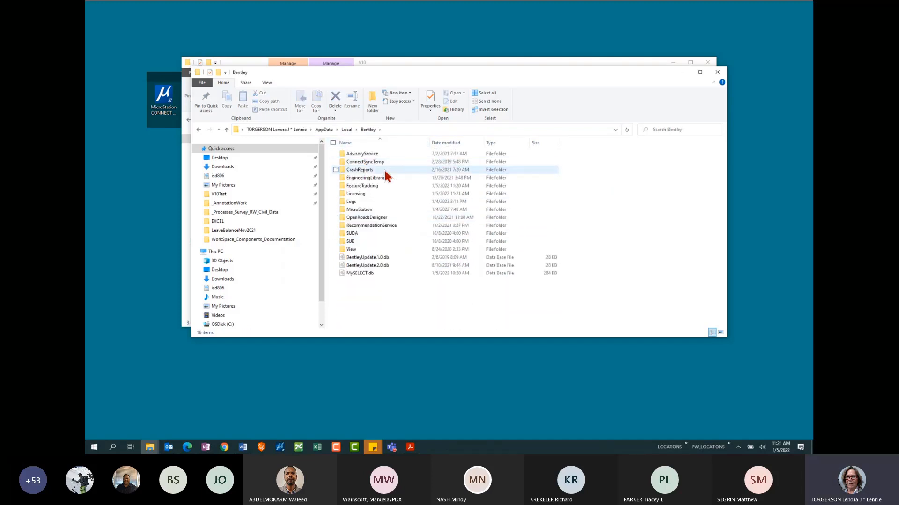
pyautogui.doubleClick(369, 212)
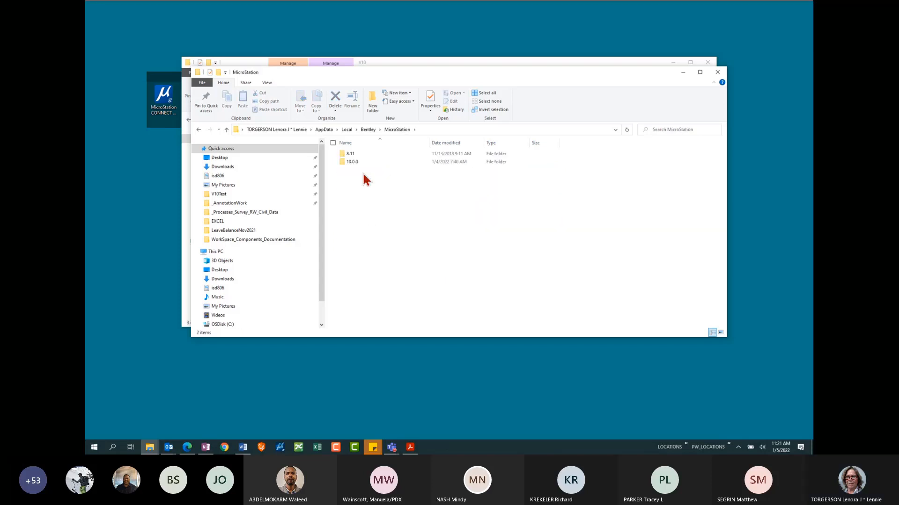
pyautogui.doubleClick(352, 162)
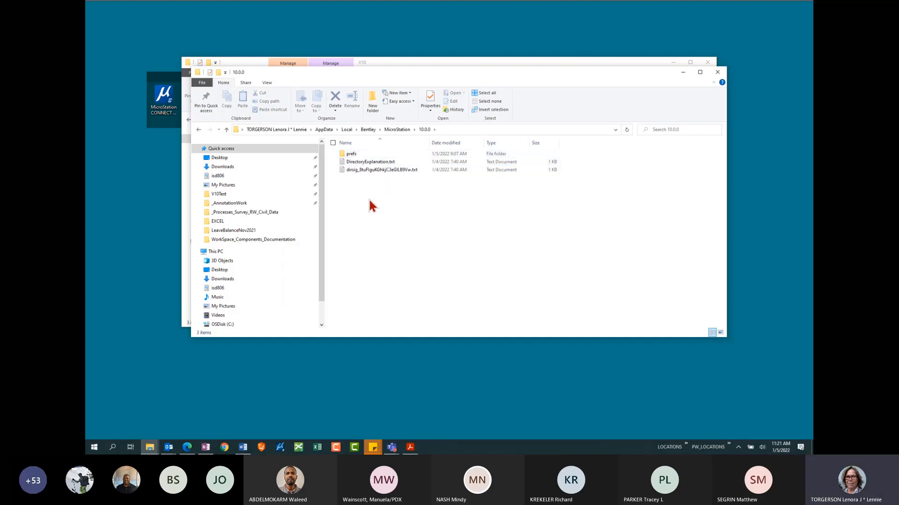
pyautogui.doubleClick(361, 154)
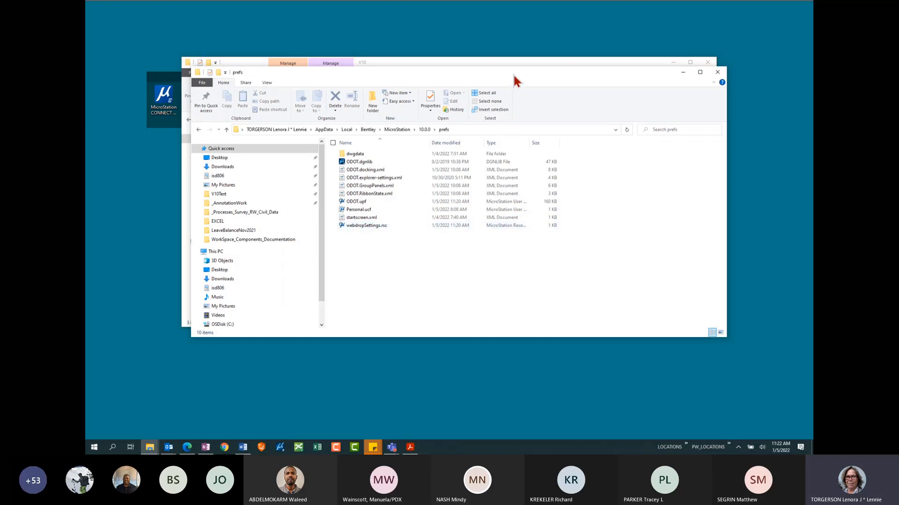
# Arrange the V10 window above the window showing Bentley's MicroStation folder so both file lists are visible, and run Clear_MSCE_Prefs.
pyautogui.moveTo(513, 77); pyautogui.dragTo(520, 146)
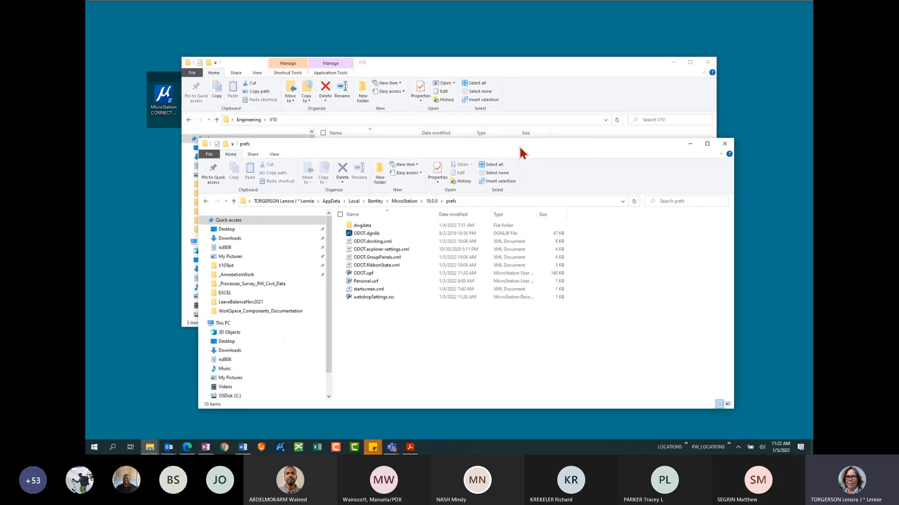
pyautogui.click(405, 201)
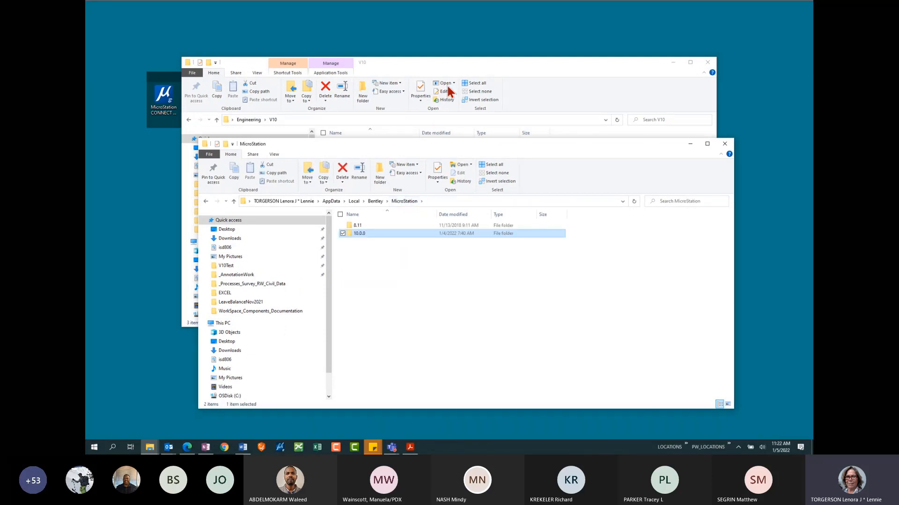
pyautogui.click(457, 70)
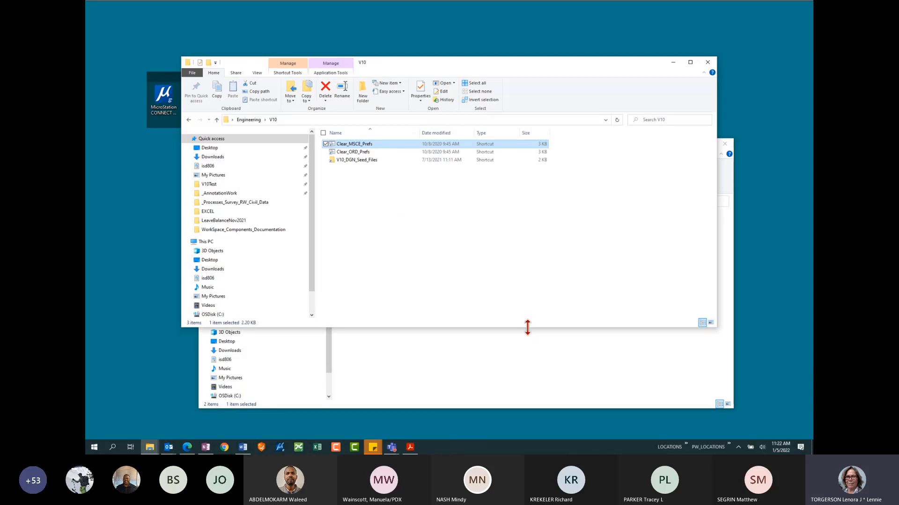
pyautogui.moveTo(527, 327); pyautogui.dragTo(541, 206)
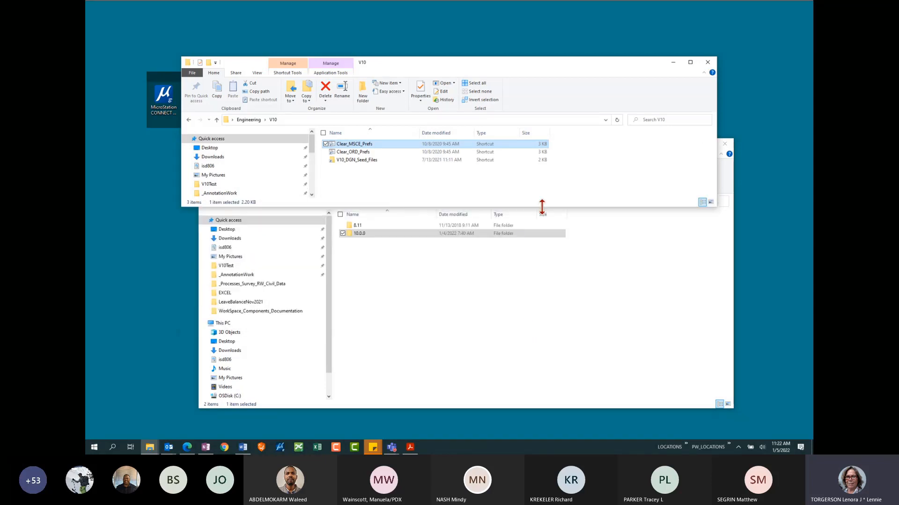
pyautogui.doubleClick(351, 144)
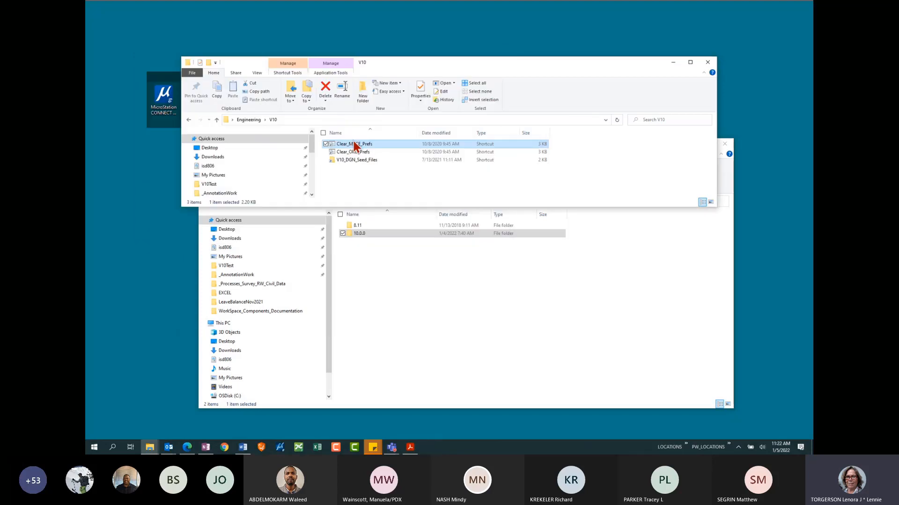
# Bring the Bentley MicroStation folder window forward, then start MicroStation CONNECT without logging in to ProjectWise.
pyautogui.click(371, 340)
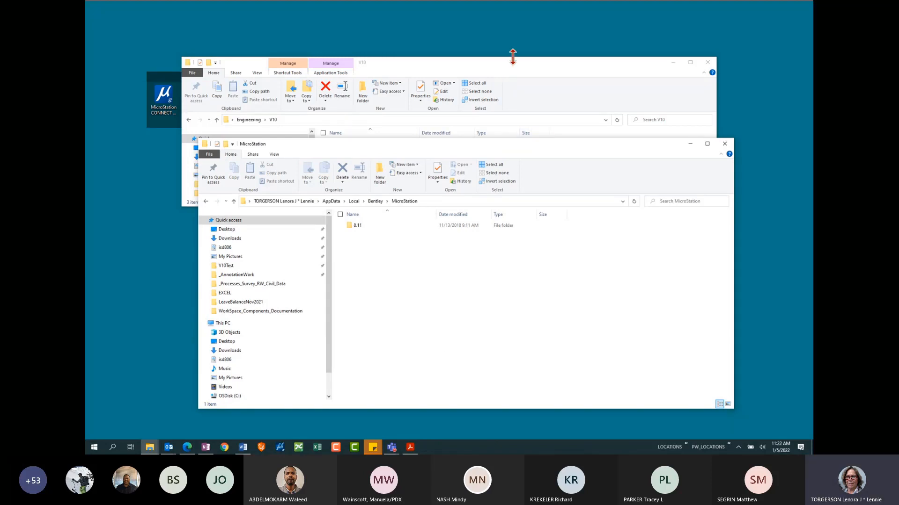
pyautogui.click(159, 100)
pyautogui.doubleClick(159, 100)
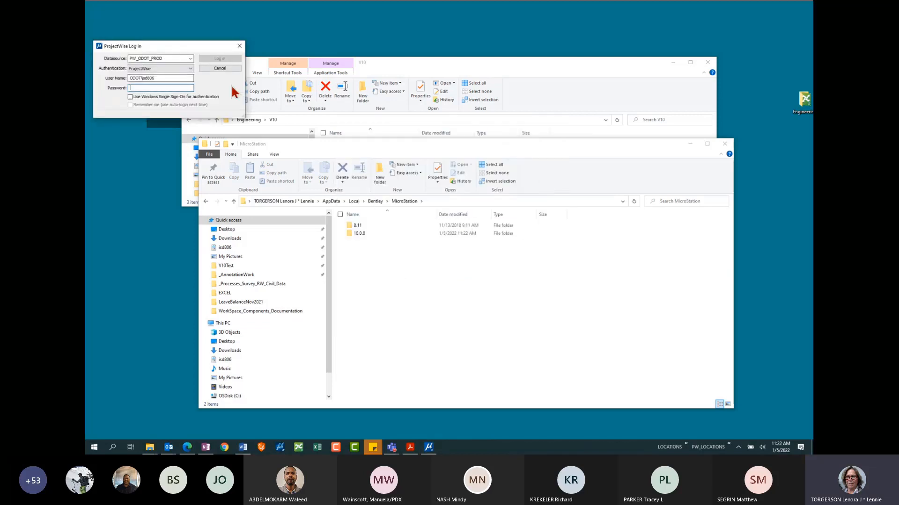
pyautogui.click(224, 68)
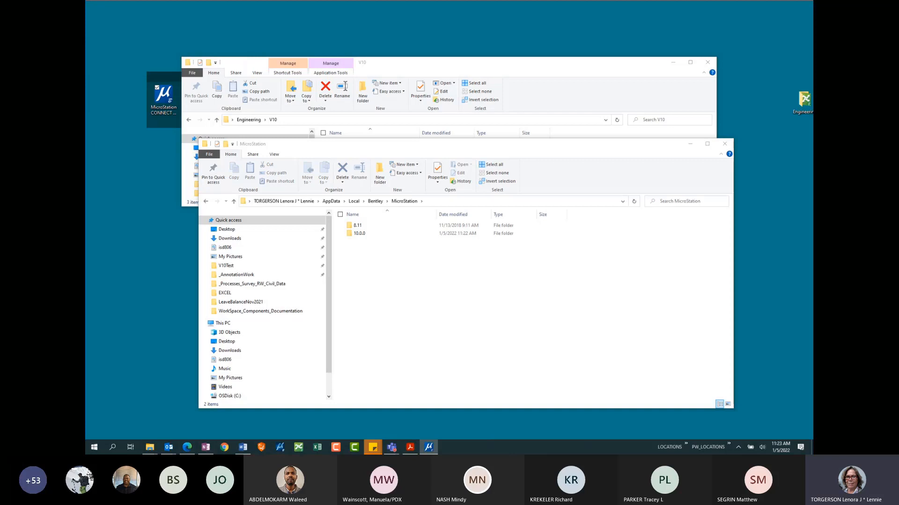
pyautogui.moveTo(339, 90); pyautogui.dragTo(463, 9)
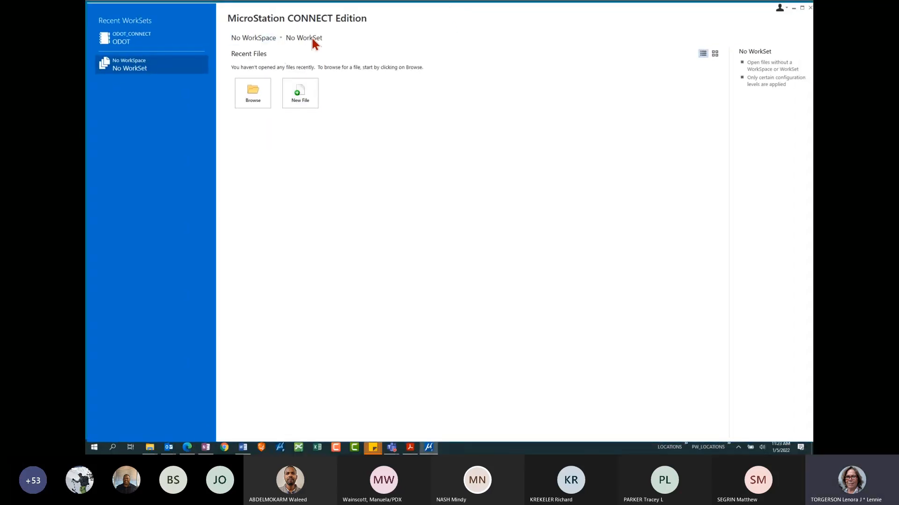
# Choose the ODOT_CONNECT WorkSpace and look through its list of WorkSets before closing MicroStation.
pyautogui.click(277, 38)
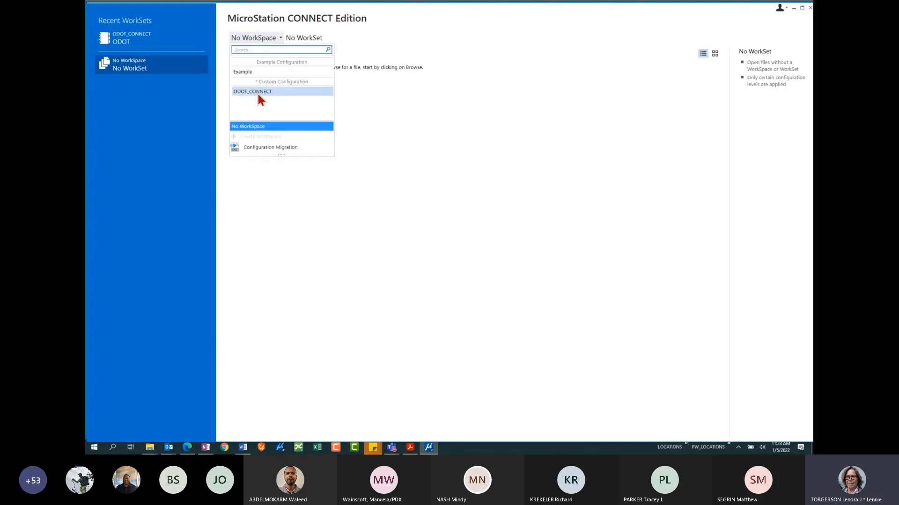
pyautogui.click(259, 92)
pyautogui.click(330, 38)
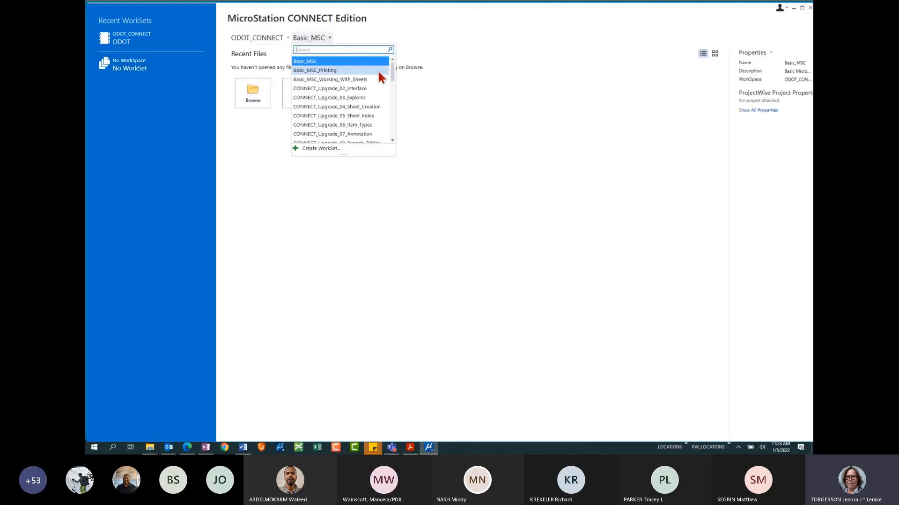
pyautogui.moveTo(393, 70)
pyautogui.mouseDown()
pyautogui.moveTo(390, 140)
pyautogui.moveTo(400, 77)
pyautogui.mouseUp()
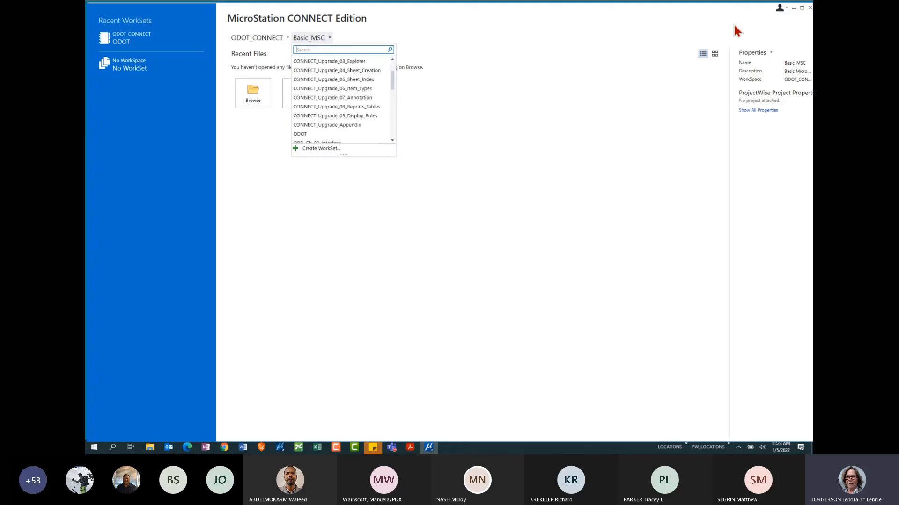
pyautogui.click(809, 8)
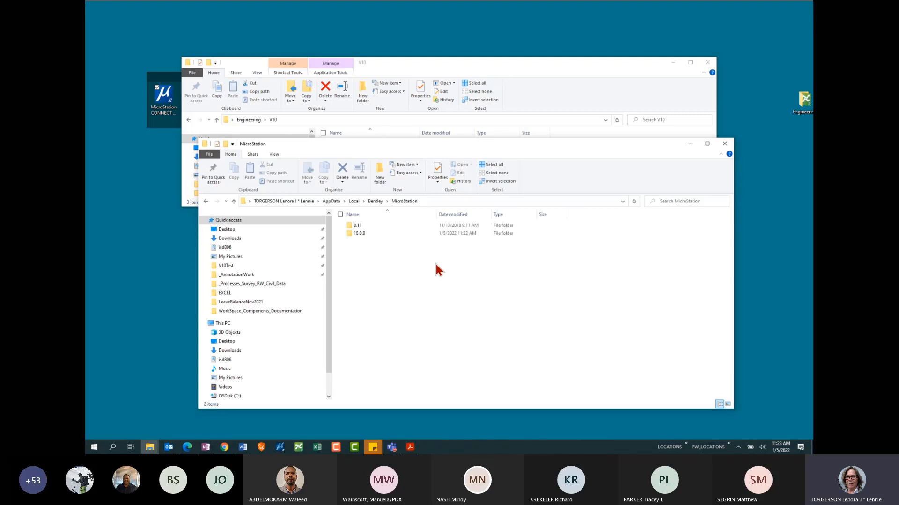
# Close the Bentley MicroStation folder window and make the V10 window taller to show more of its navigation tree.
pyautogui.click(430, 73)
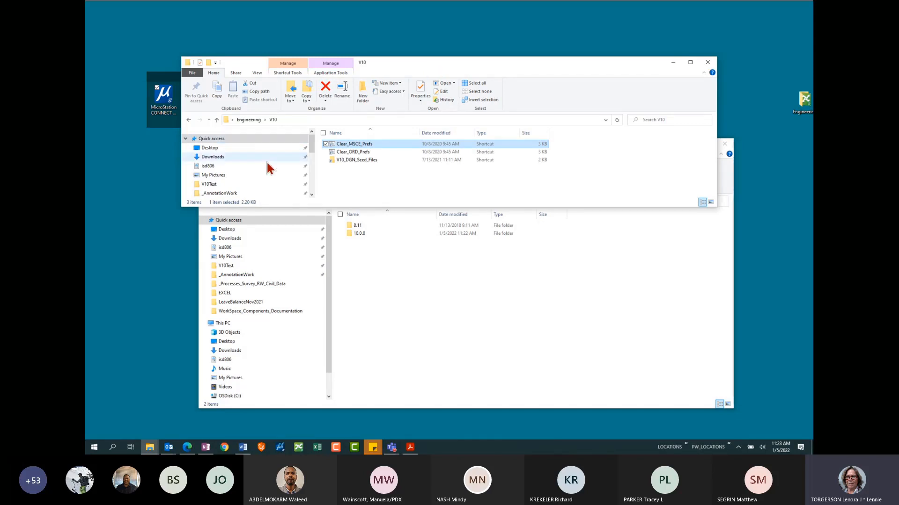
pyautogui.scroll(-3, 270, 167)
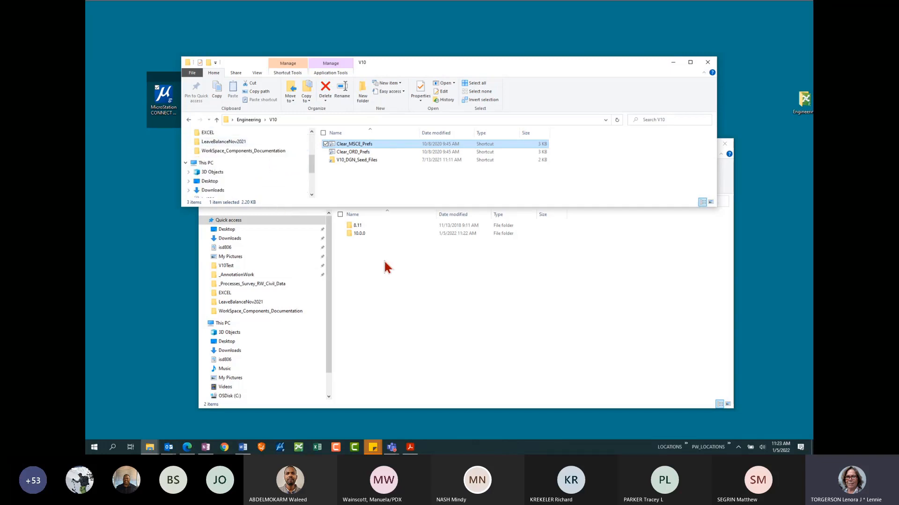
pyautogui.click(730, 145)
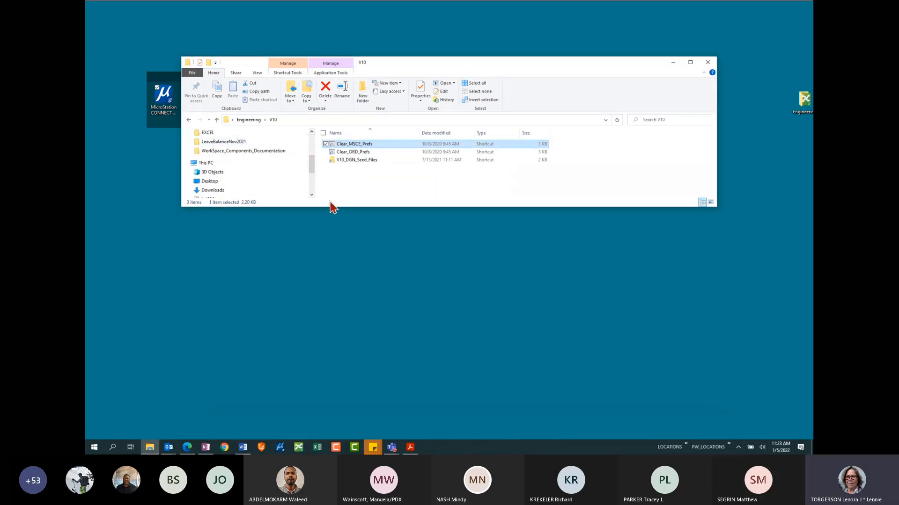
pyautogui.moveTo(325, 206); pyautogui.dragTo(315, 326)
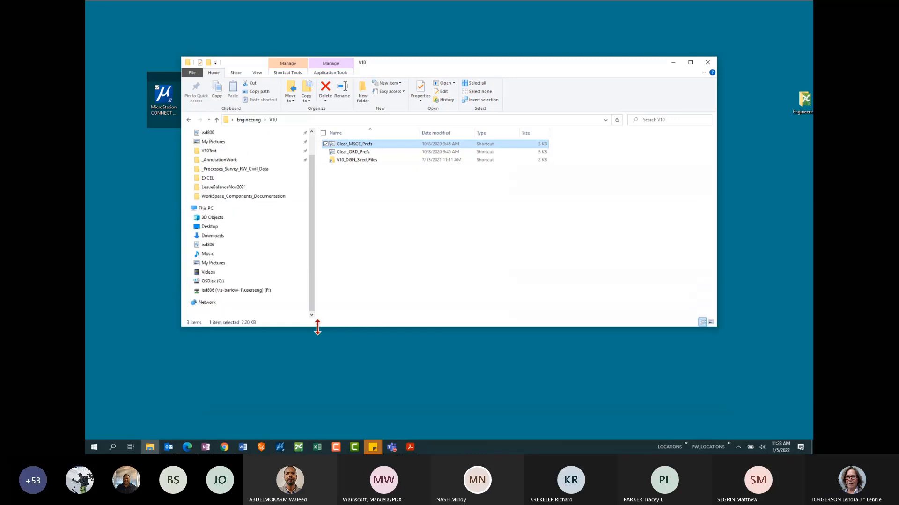
# Go to the OSDisk (C:) drive and open the CONNECT_Projects folder inside ODOT.
pyautogui.click(214, 283)
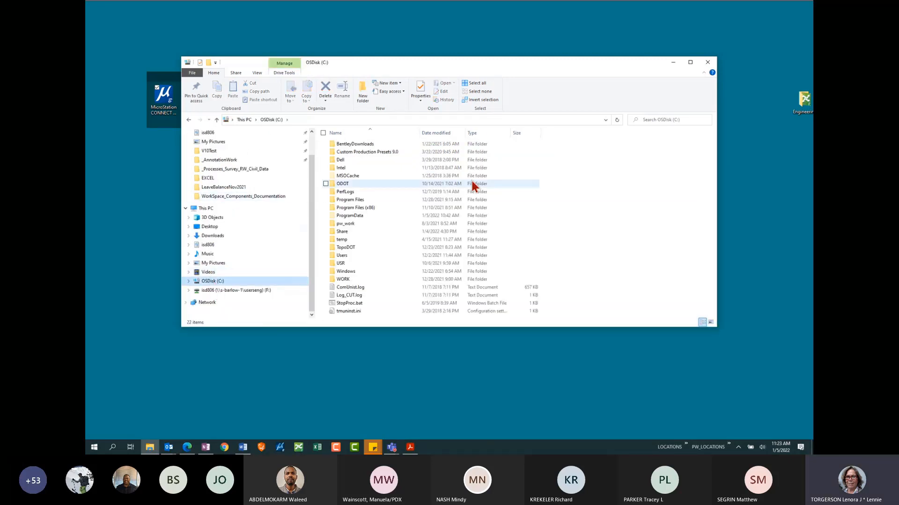
pyautogui.doubleClick(355, 185)
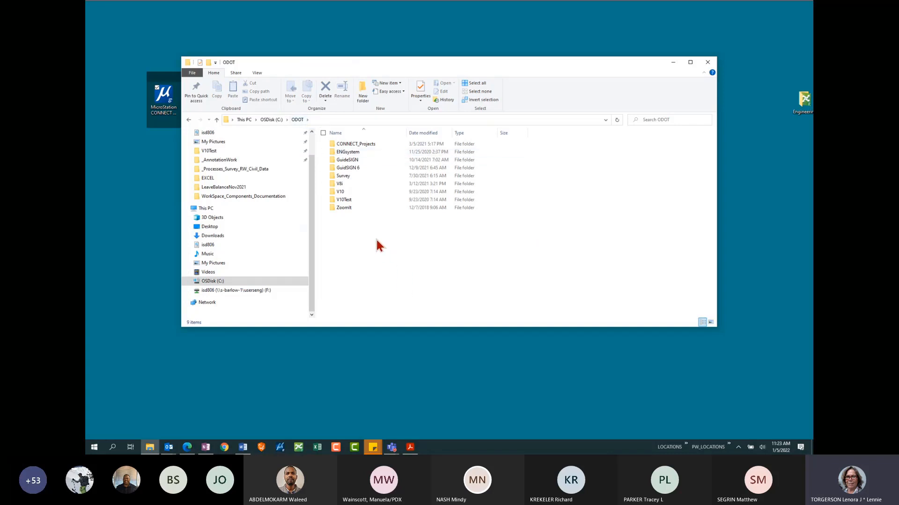
pyautogui.doubleClick(355, 146)
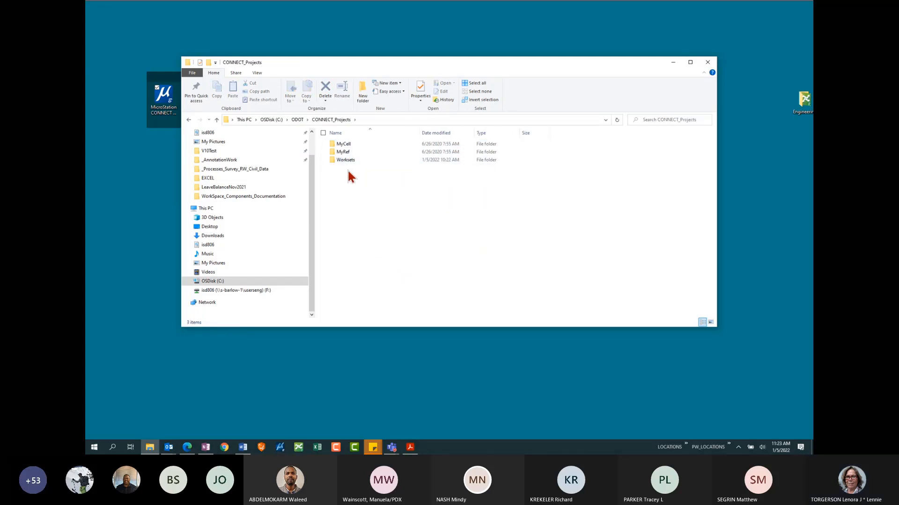
# Look inside the MyCell and MyRef folders and return to CONNECT_Projects.
pyautogui.doubleClick(344, 144)
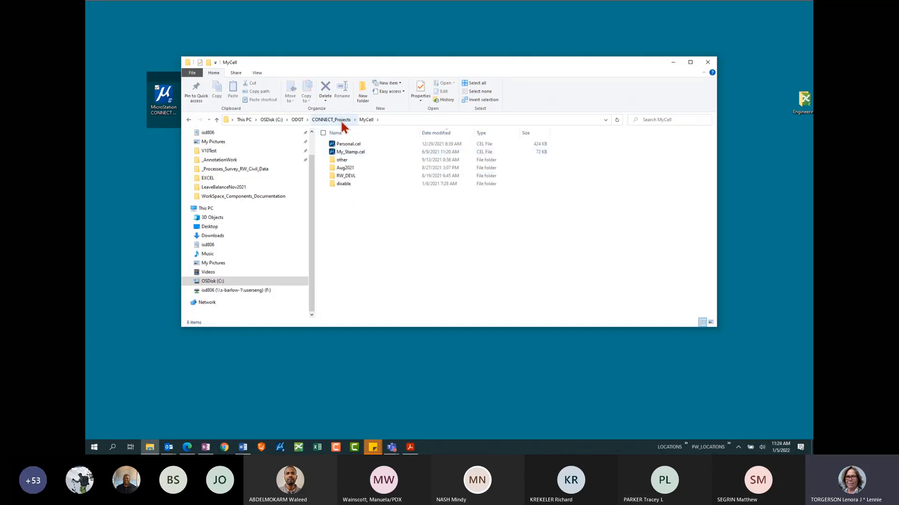
pyautogui.click(341, 120)
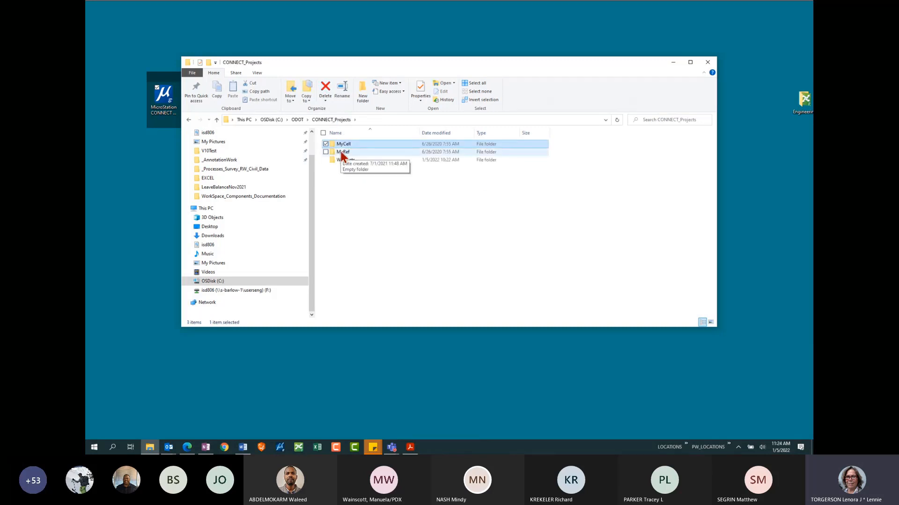
pyautogui.doubleClick(341, 152)
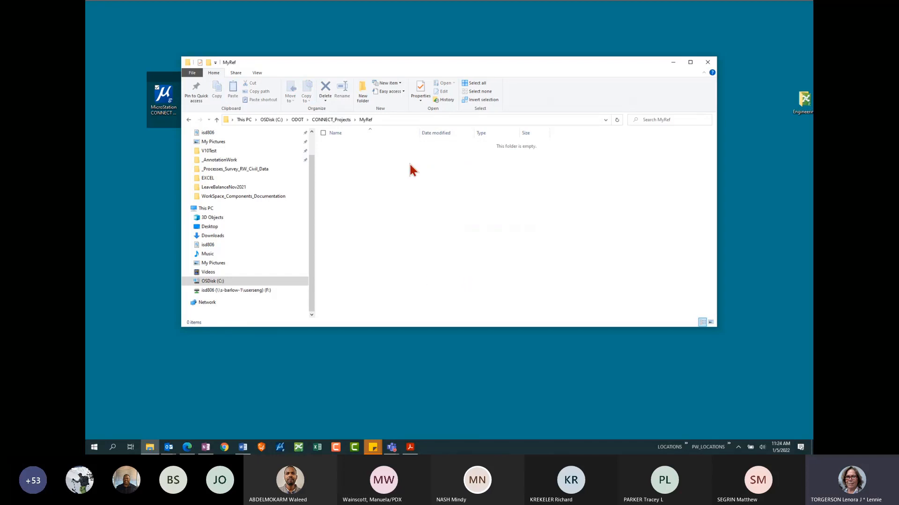
pyautogui.click(339, 120)
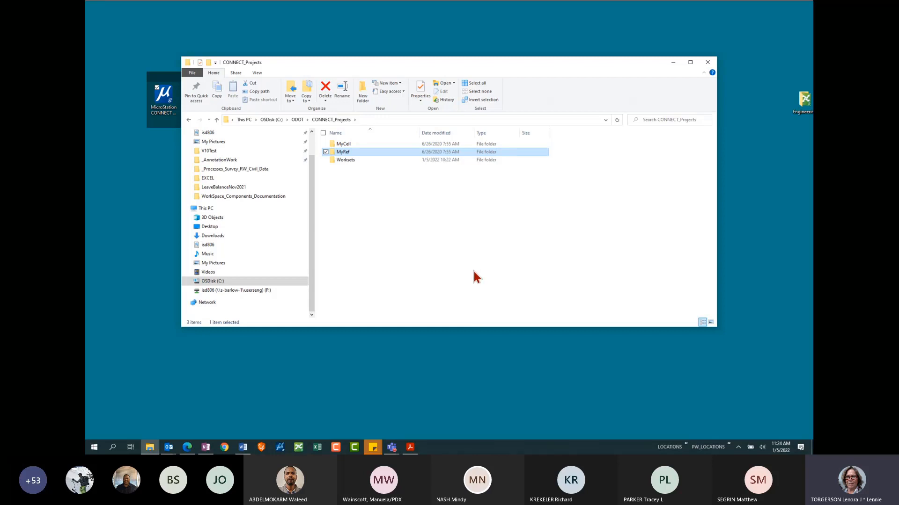
# Open the Worksets folder and stretch its window nearly to full screen height to look through the folders, .cfg and .dgnws files.
pyautogui.doubleClick(351, 159)
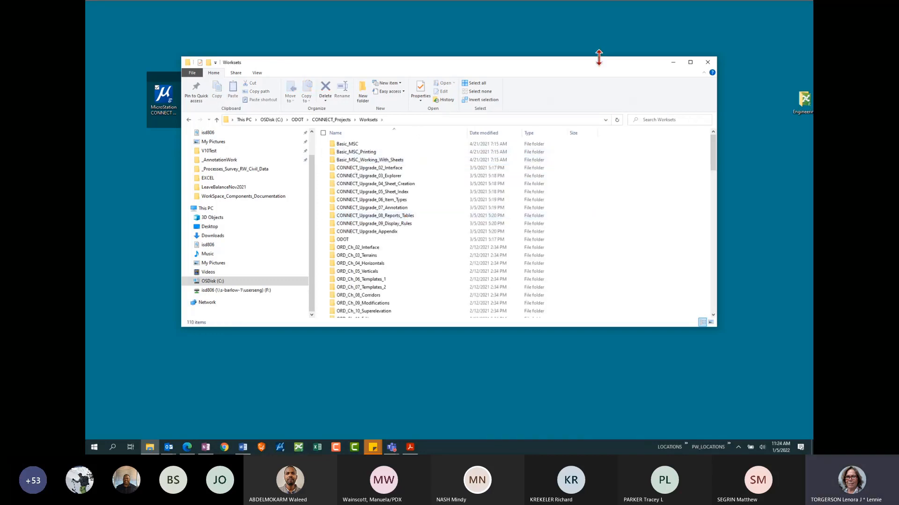
pyautogui.moveTo(599, 57); pyautogui.dragTo(599, 23)
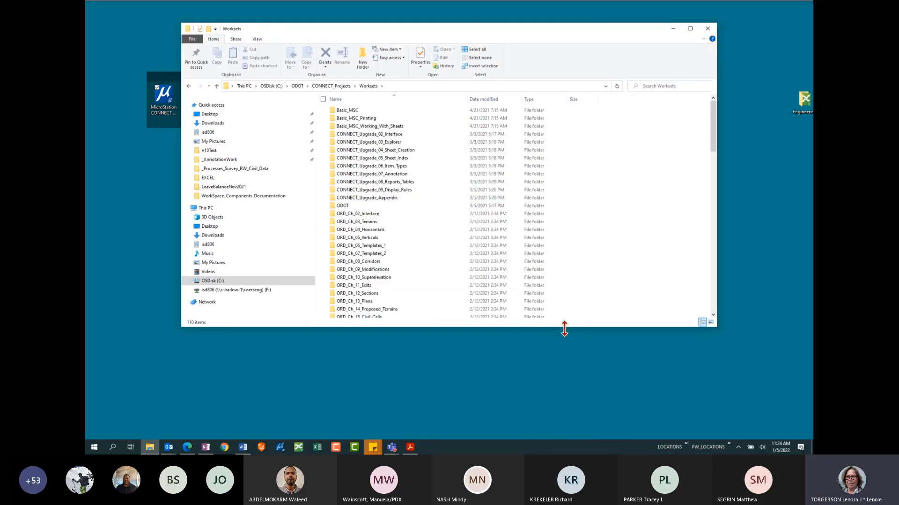
pyautogui.moveTo(561, 327); pyautogui.dragTo(553, 432)
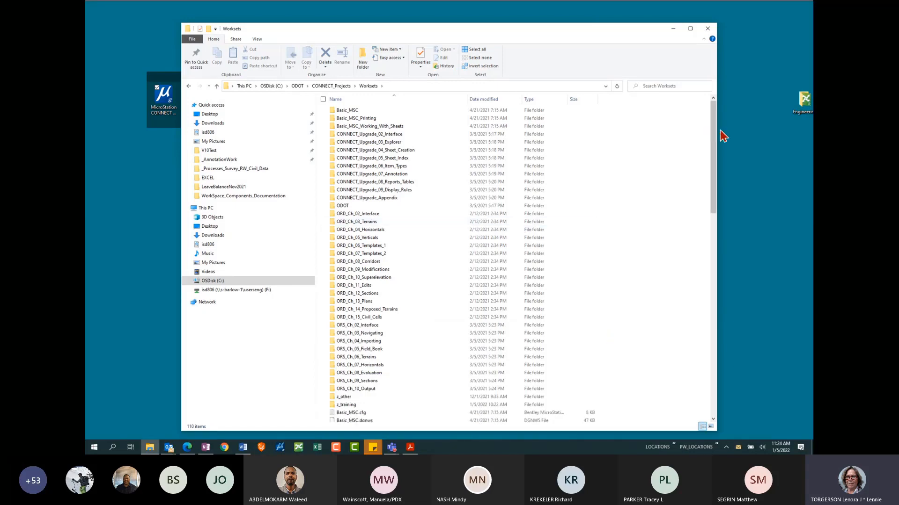
pyautogui.moveTo(714, 130); pyautogui.dragTo(701, 218)
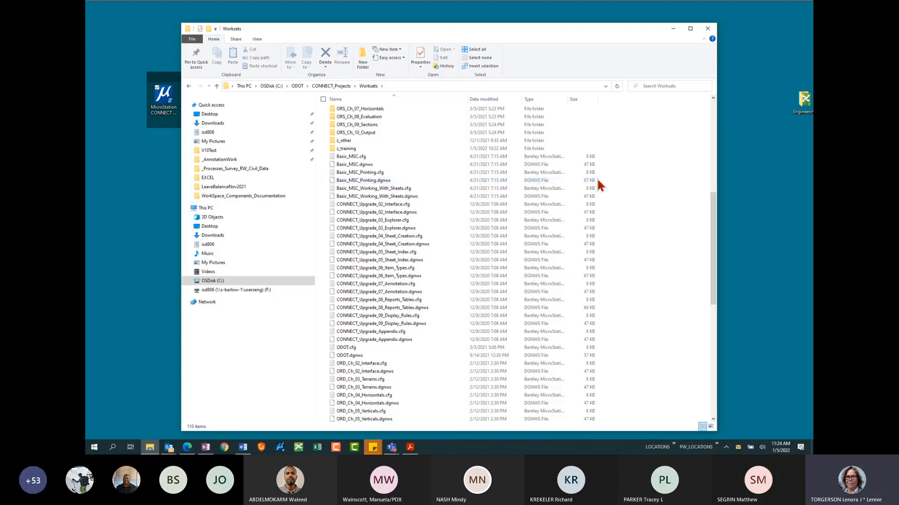
# Move everything in Worksets into z_training, except z_other, z_training, the ODOT folder, ODOT.cfg and ODOT.dgnws.
pyautogui.click(369, 117)
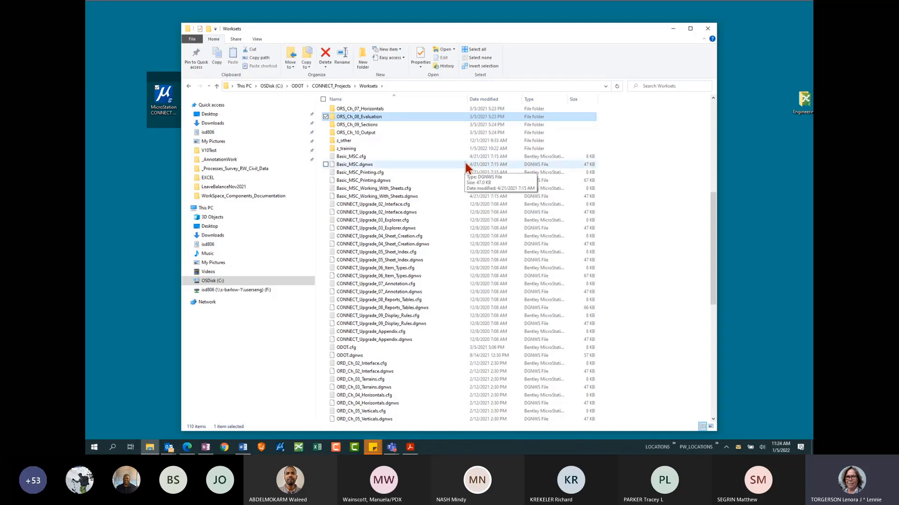
pyautogui.hotkey('ctrl', 'a')
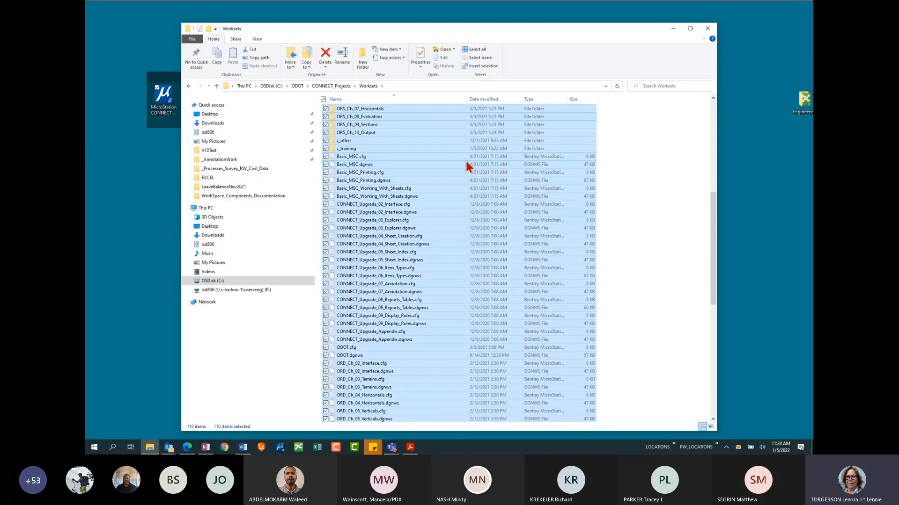
pyautogui.keyDown('ctrl'); pyautogui.click(351, 142); pyautogui.keyUp('ctrl')
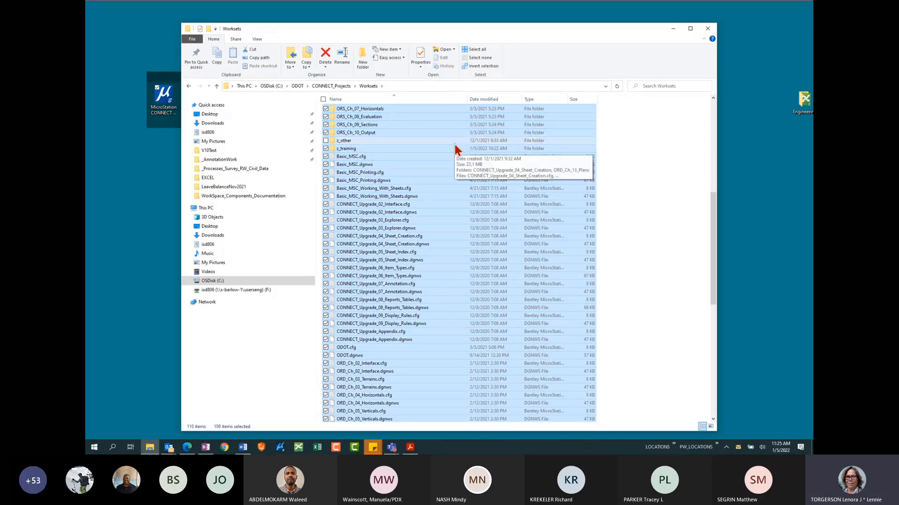
pyautogui.keyDown('ctrl'); pyautogui.click(356, 149); pyautogui.keyUp('ctrl')
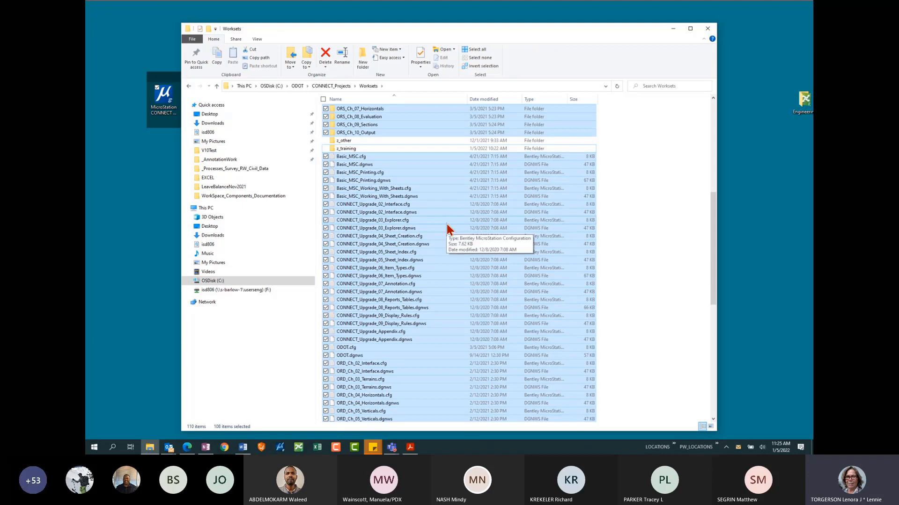
pyautogui.keyDown('ctrl'); pyautogui.click(364, 349); pyautogui.keyUp('ctrl')
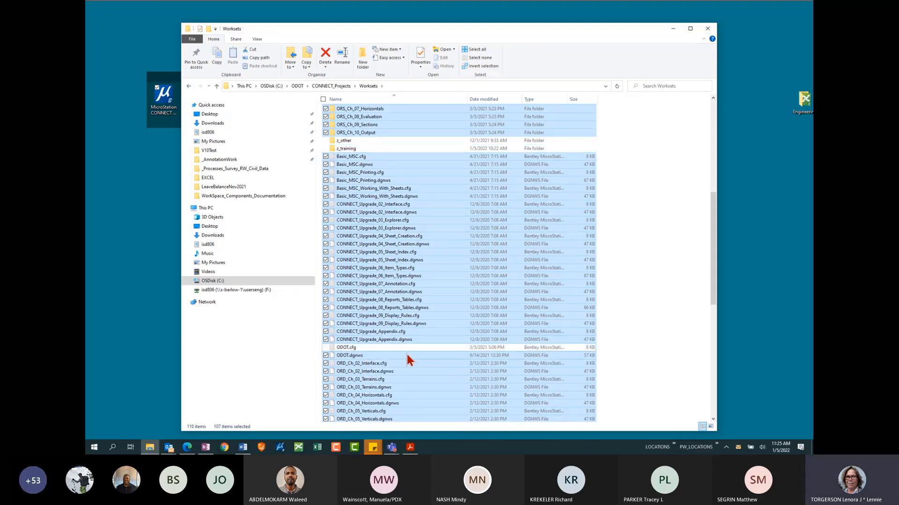
pyautogui.keyDown('ctrl'); pyautogui.click(363, 355); pyautogui.keyUp('ctrl')
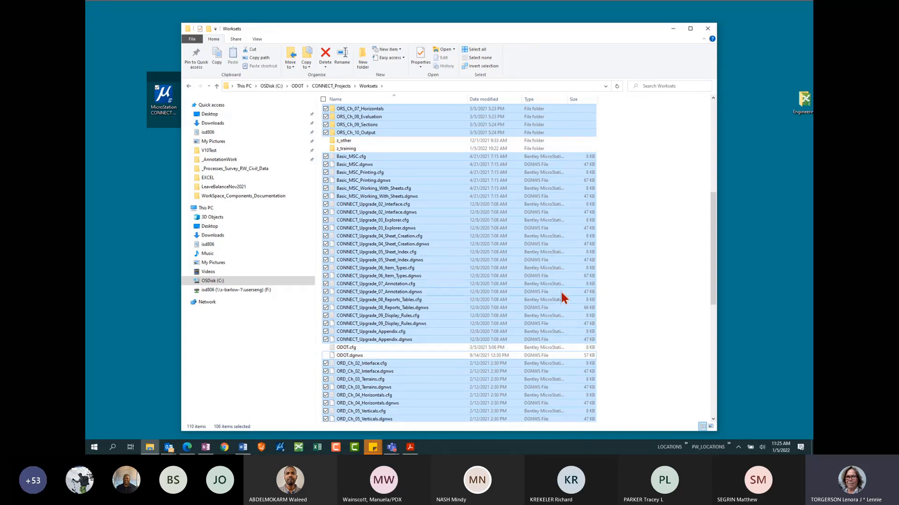
pyautogui.scroll(10, 562, 292)
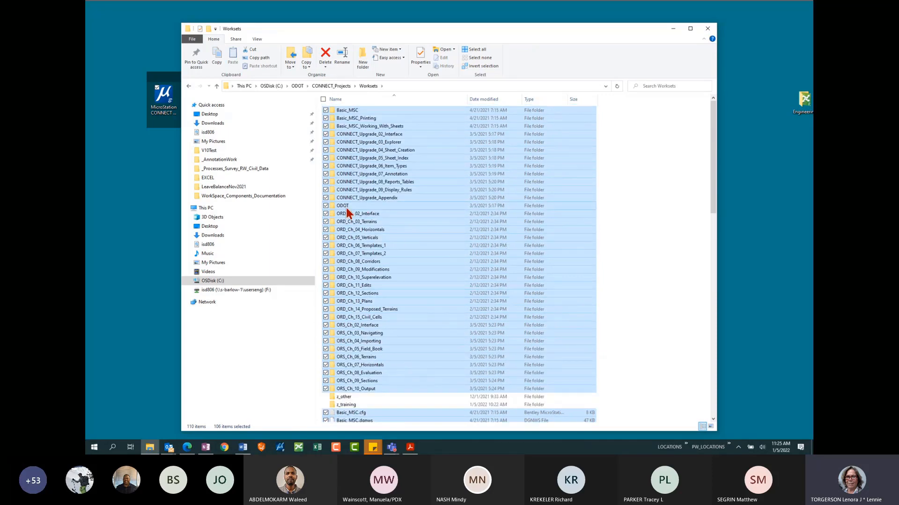
pyautogui.moveTo(350, 211)
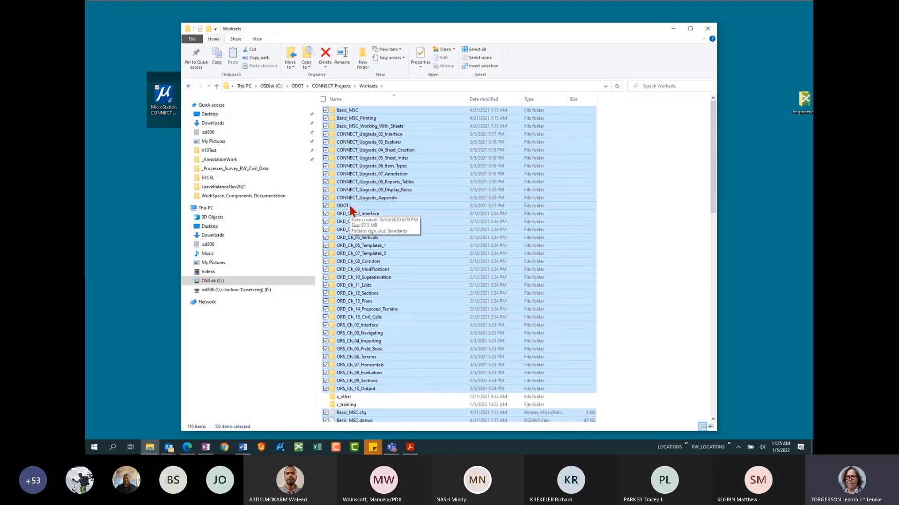
pyautogui.keyDown('ctrl'); pyautogui.click(354, 206); pyautogui.keyUp('ctrl')
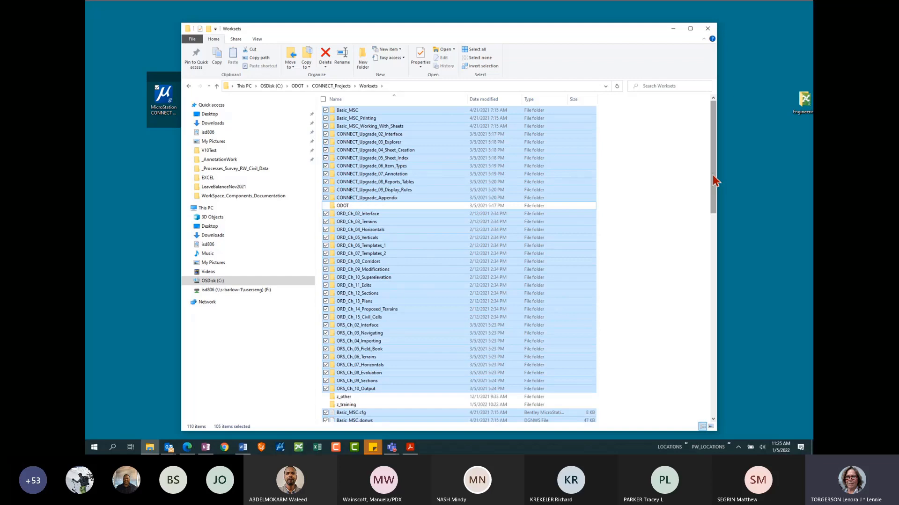
pyautogui.moveTo(714, 182); pyautogui.dragTo(703, 226)
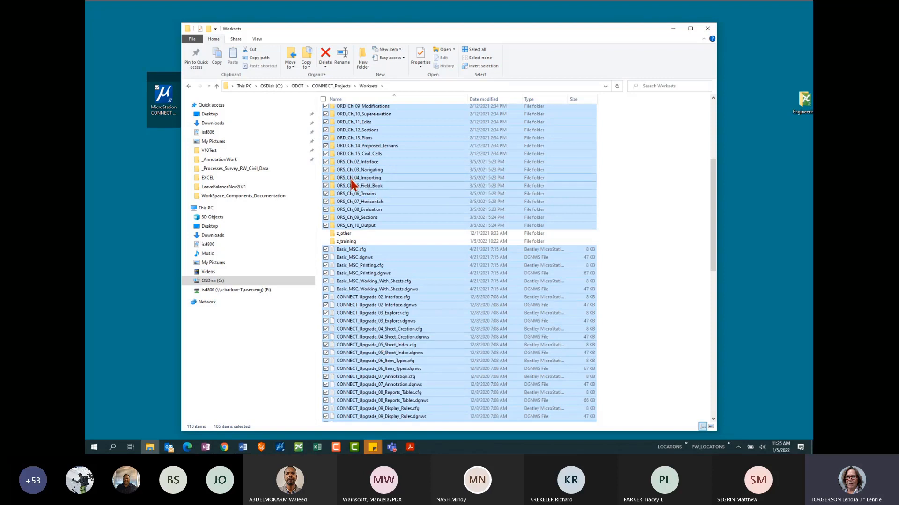
pyautogui.moveTo(350, 179); pyautogui.dragTo(360, 242)
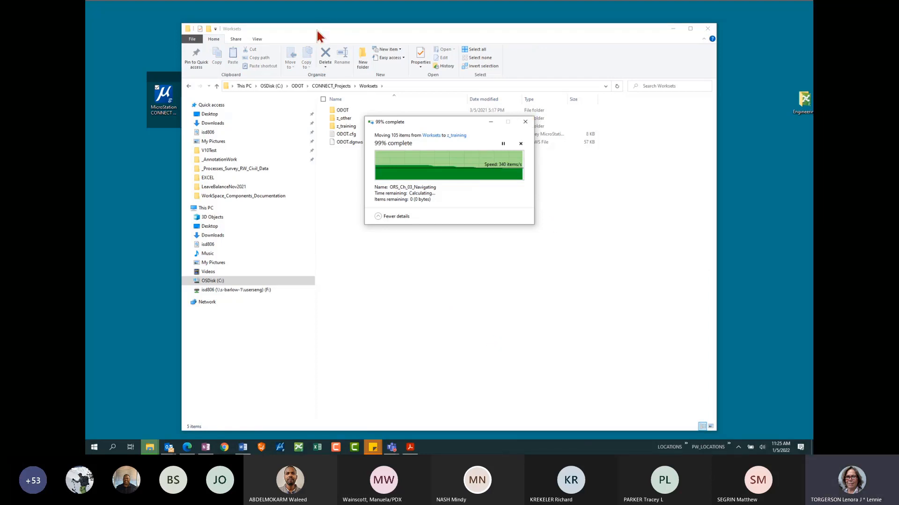
# Start MicroStation CONNECT Edition and cancel the ProjectWise log-in.
pyautogui.doubleClick(164, 98)
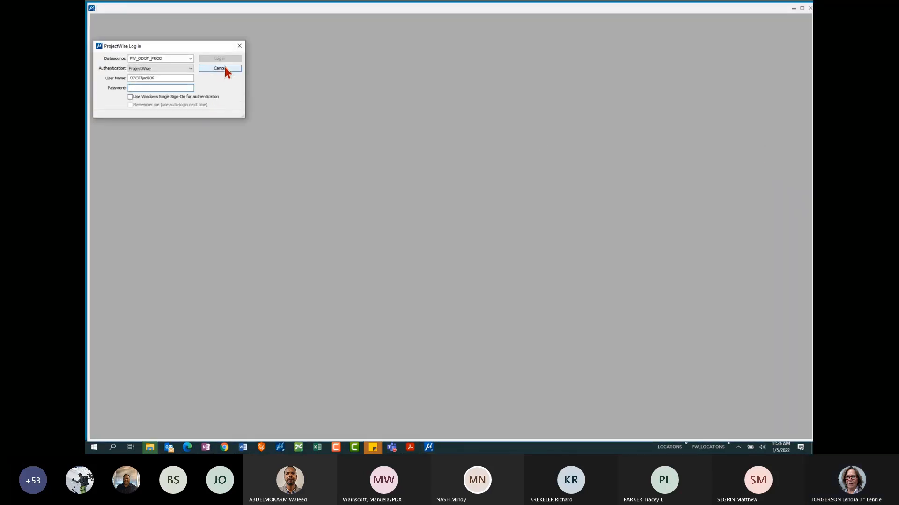
pyautogui.click(224, 66)
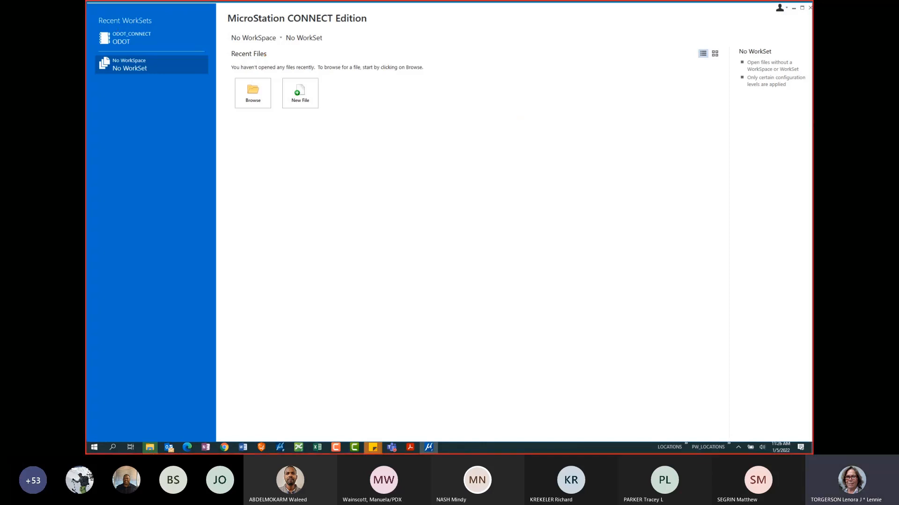
pyautogui.moveTo(91, 9)
pyautogui.keyDown('ctrl'); pyautogui.mouseDown()
pyautogui.moveTo(125, 42)
pyautogui.moveTo(189, 53)
pyautogui.moveTo(211, 81)
pyautogui.mouseUp(); pyautogui.keyUp('ctrl')
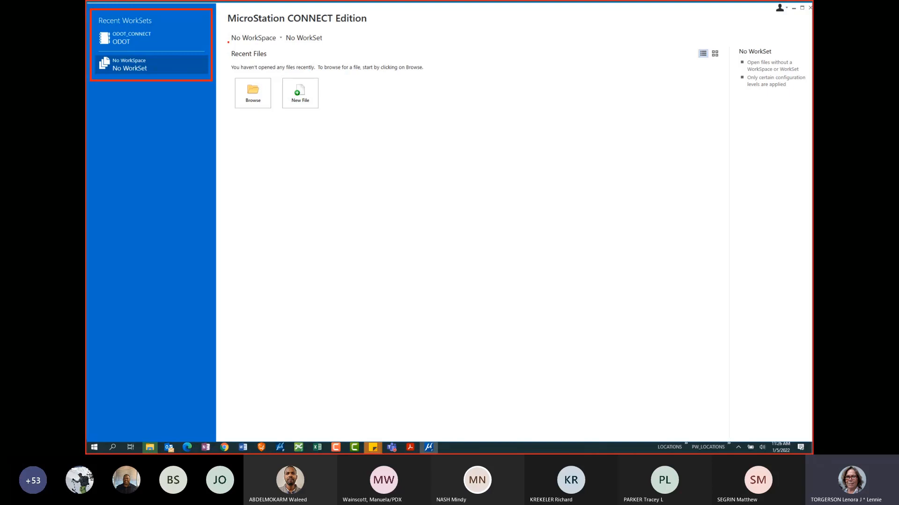
pyautogui.moveTo(230, 29); pyautogui.dragTo(330, 46)
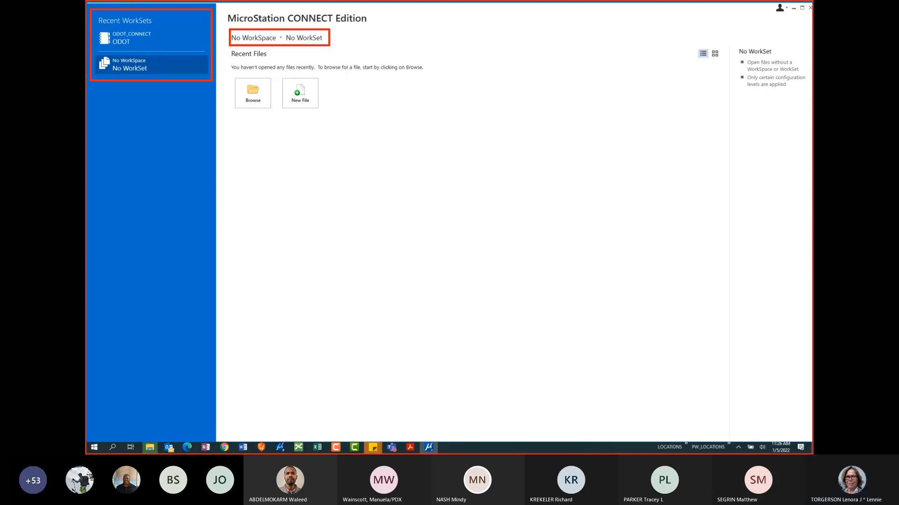
pyautogui.press('Escape')
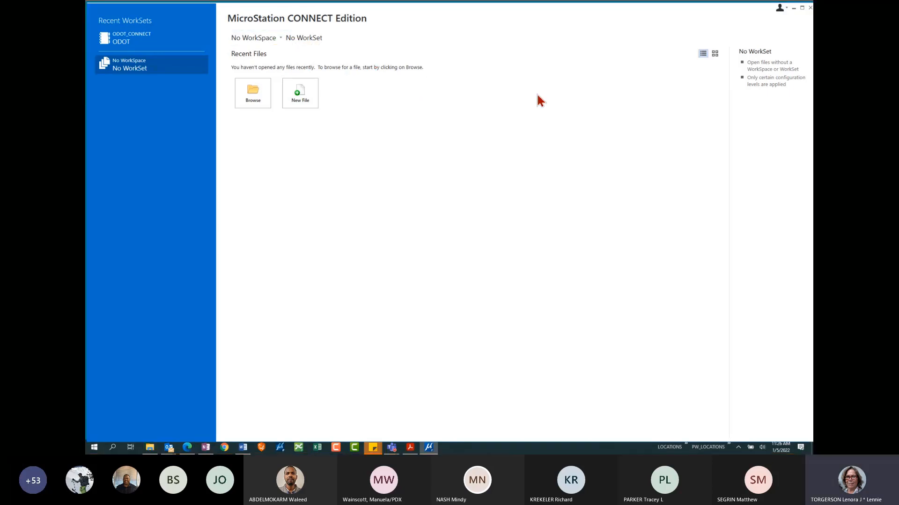
# Set the WorkSpace to ODOT_CONNECT and check which WorkSets it offers.
pyautogui.click(280, 37)
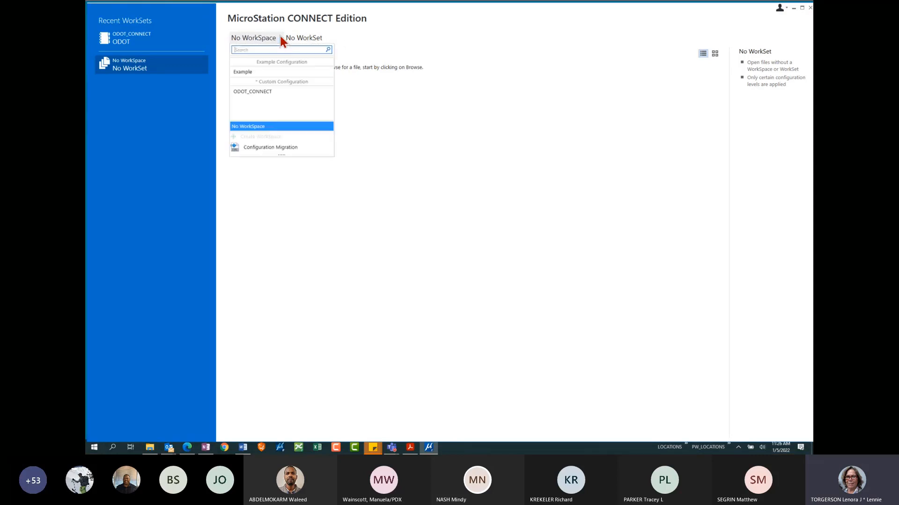
pyautogui.click(258, 92)
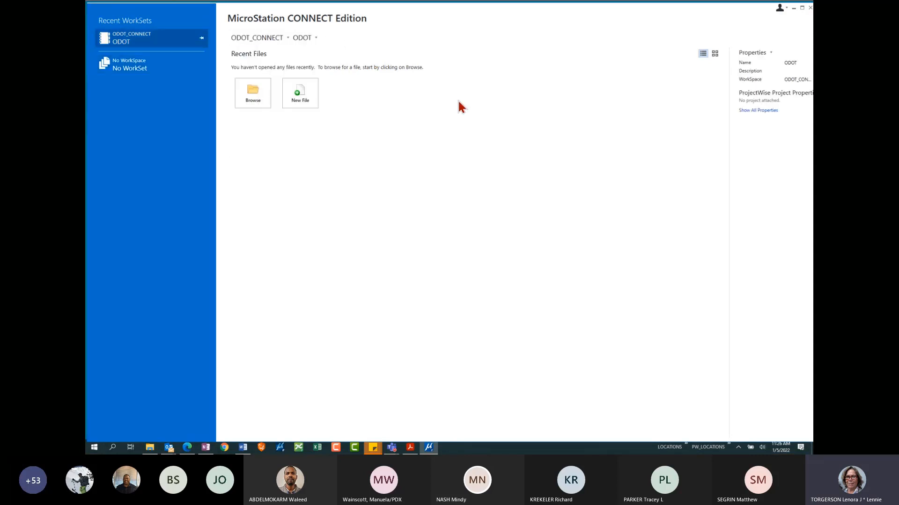
pyautogui.click(316, 40)
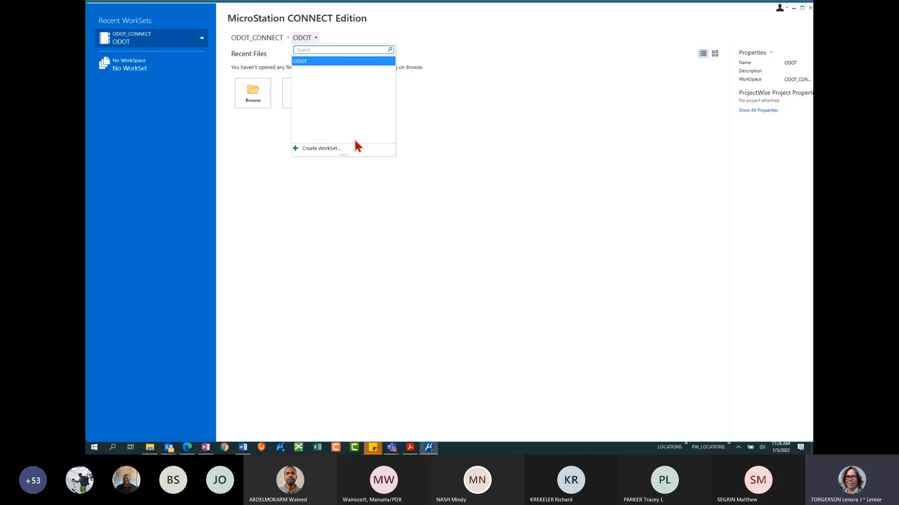
pyautogui.click(547, 158)
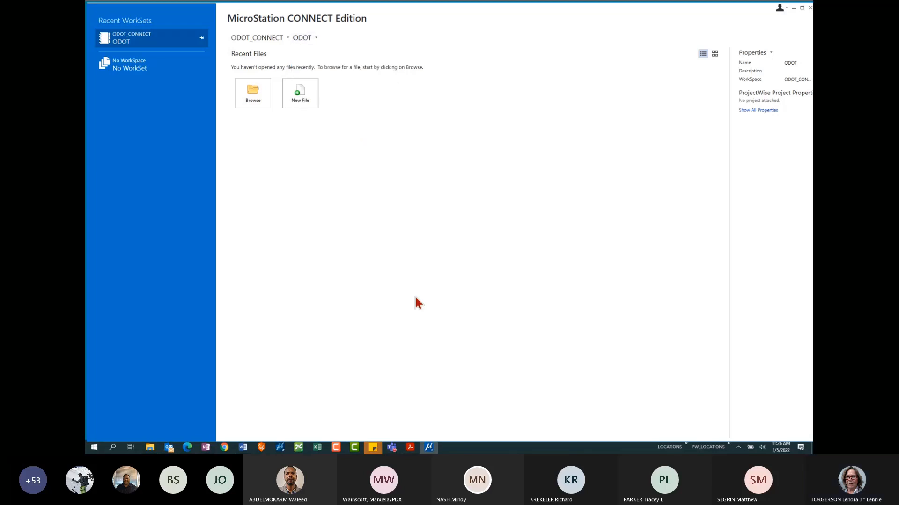
# Switch to File Explorer, look through the moved items inside z_training, and return to MicroStation.
pyautogui.click(150, 448)
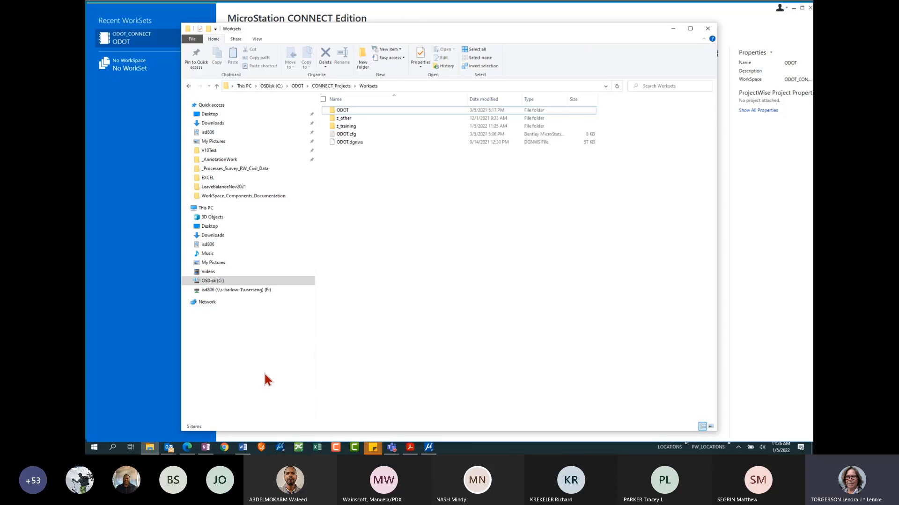
pyautogui.doubleClick(357, 127)
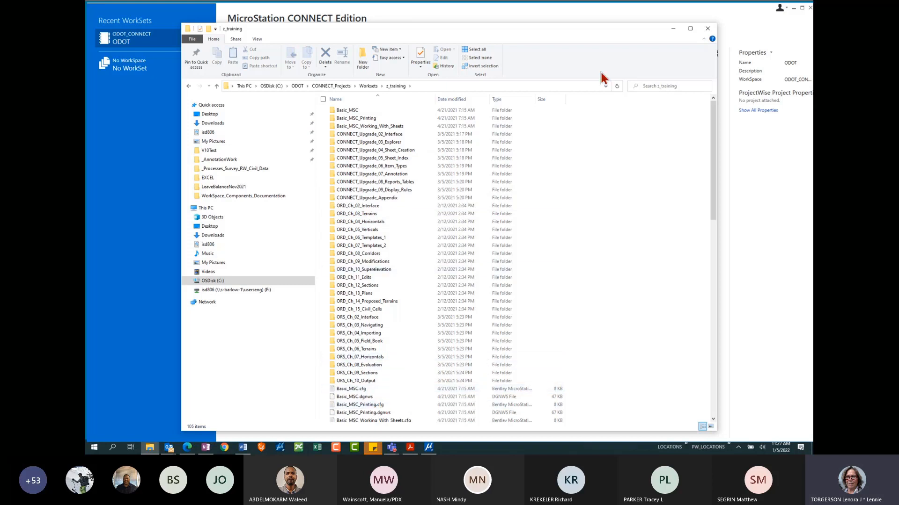
pyautogui.click(673, 29)
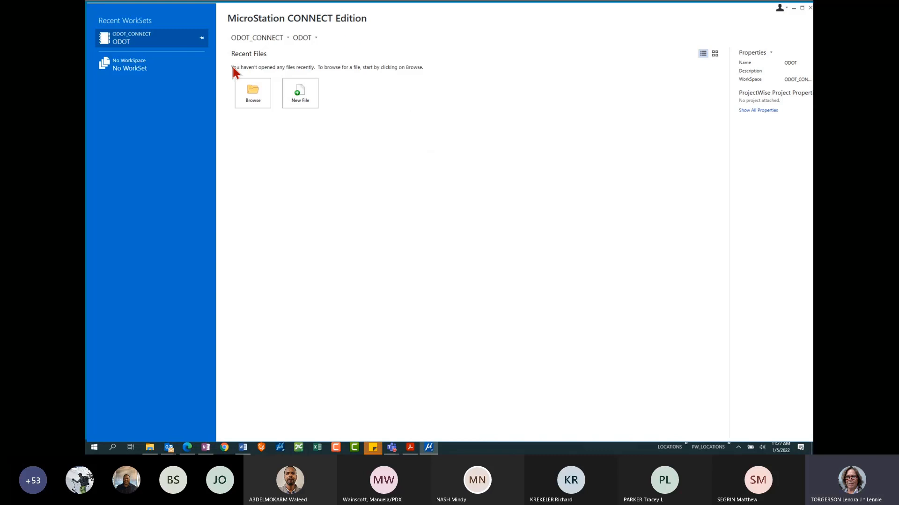
# Switch to the recent No WorkSpace / No WorkSet entry and back to the ODOT WorkSet.
pyautogui.keyDown('ctrl'); pyautogui.keyDown('shift'); pyautogui.moveTo(169, 65); pyautogui.dragTo(473, 64); pyautogui.keyUp('shift'); pyautogui.keyUp('ctrl')
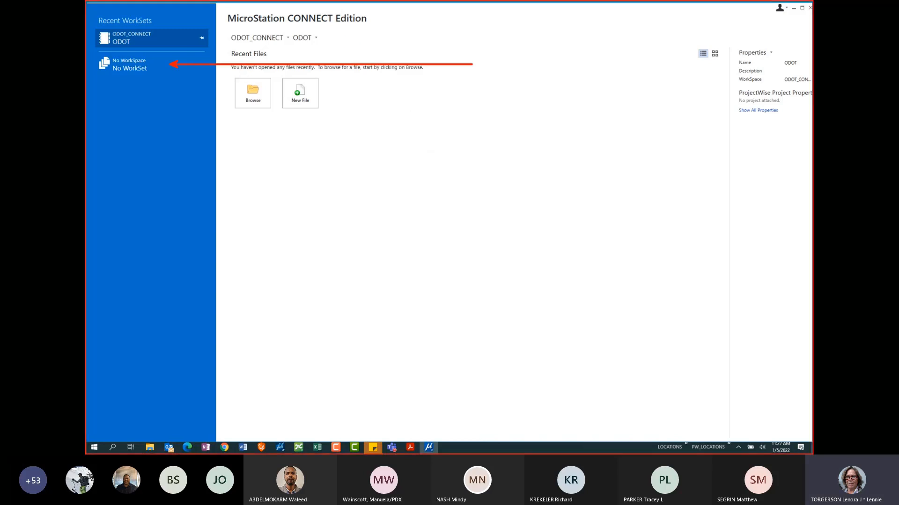
pyautogui.click(130, 63)
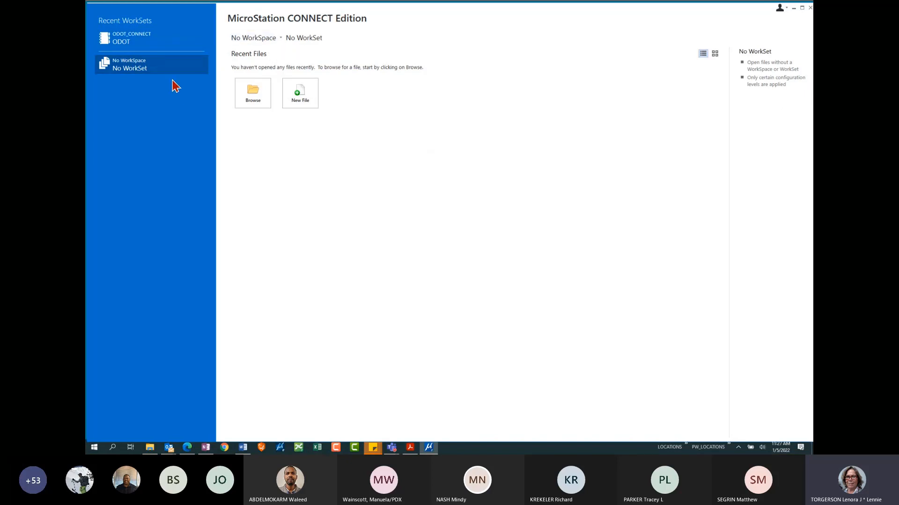
pyautogui.click(145, 43)
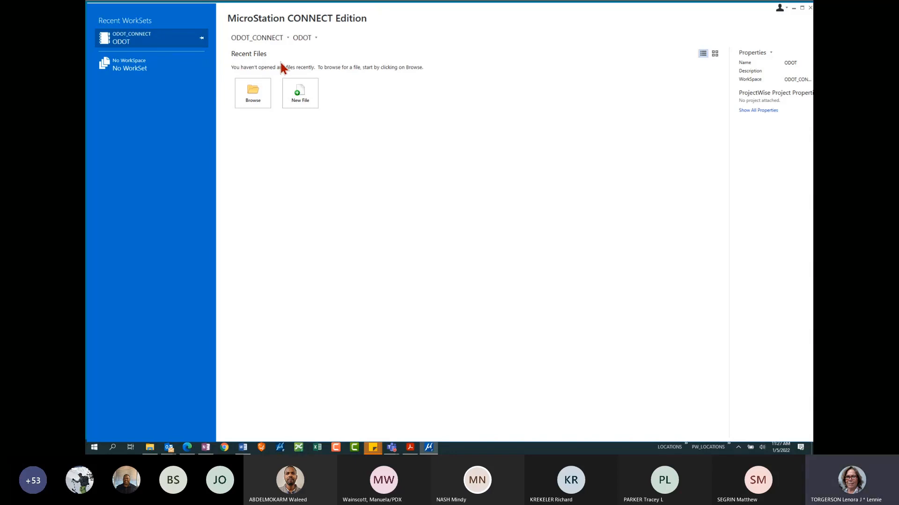
# Browse for a file through Desktop and _NETWORK_SHORTCUTS to the crew0442 share, and leave without opening anything.
pyautogui.click(252, 94)
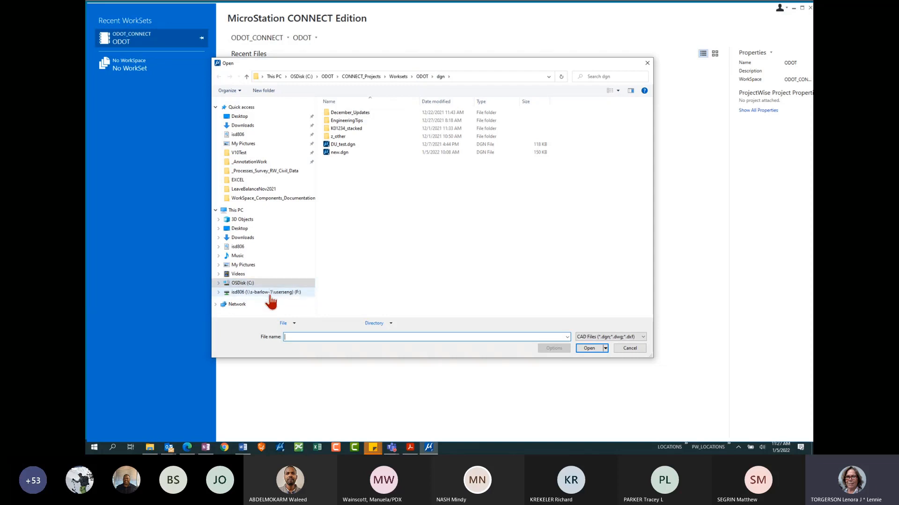
pyautogui.click(245, 117)
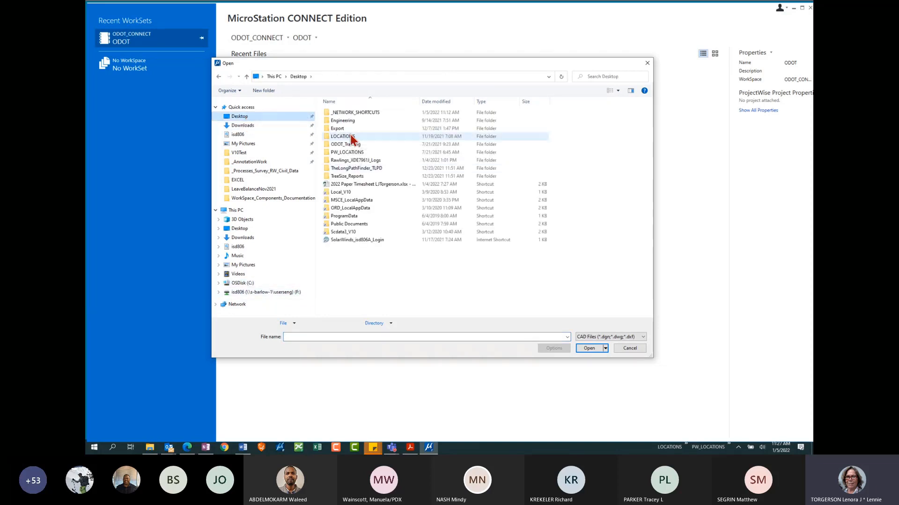
pyautogui.click(354, 112)
pyautogui.doubleClick(353, 113)
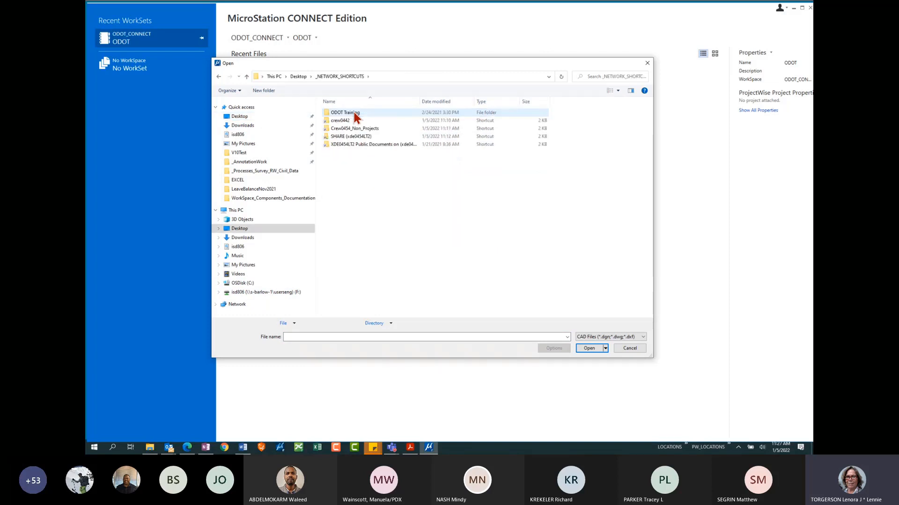
pyautogui.doubleClick(350, 121)
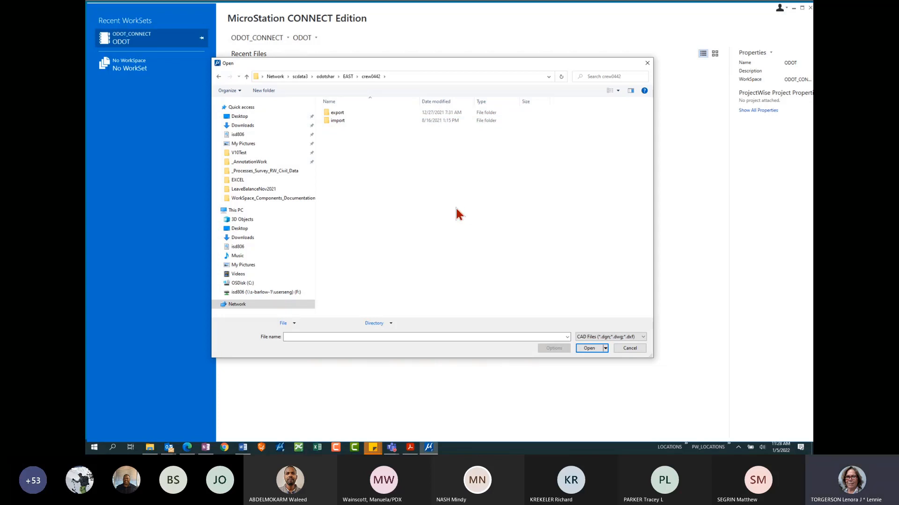
pyautogui.click(630, 349)
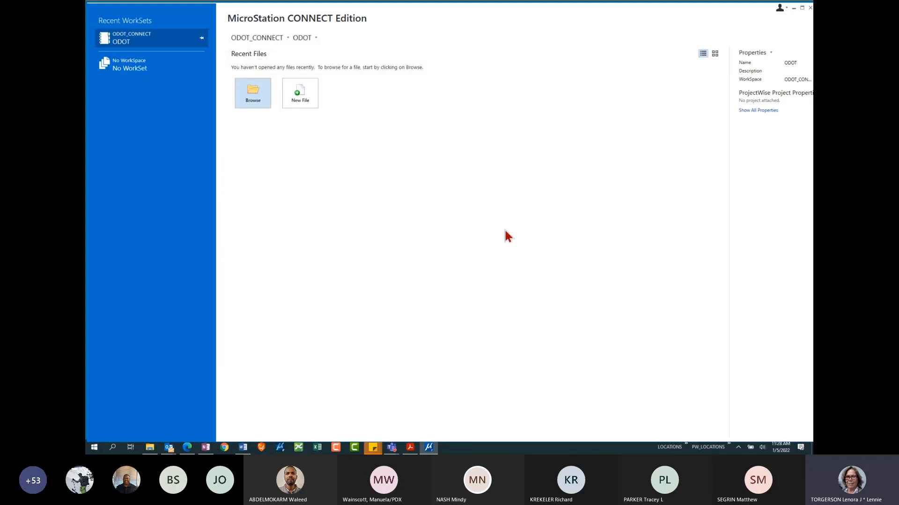
# Create a new DGN file named EngineeringTips2 in the ODOT WorkSet's dgn folder.
pyautogui.click(310, 92)
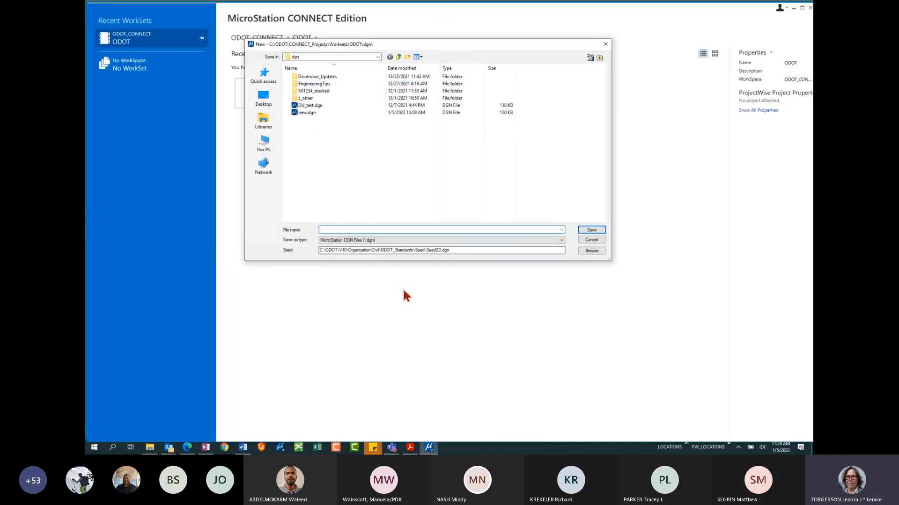
pyautogui.write('EngineeringTips')
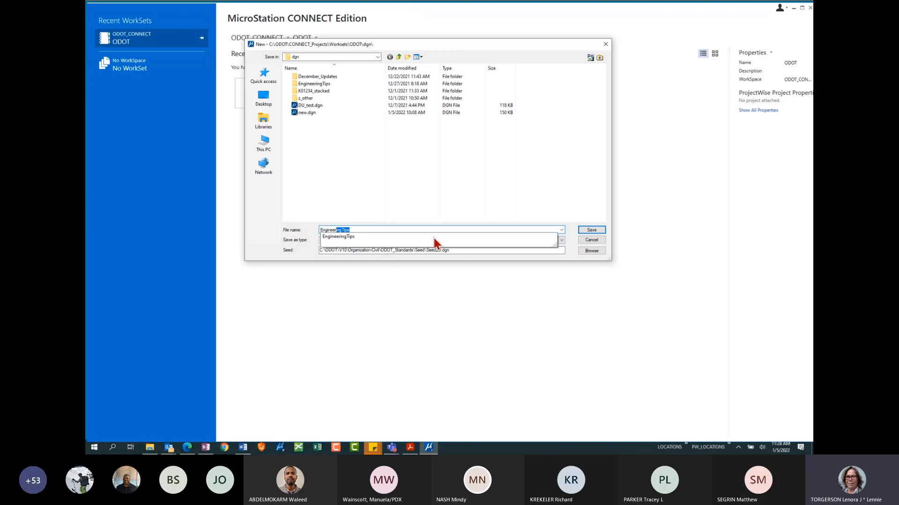
pyautogui.press('Right')
pyautogui.write('2')
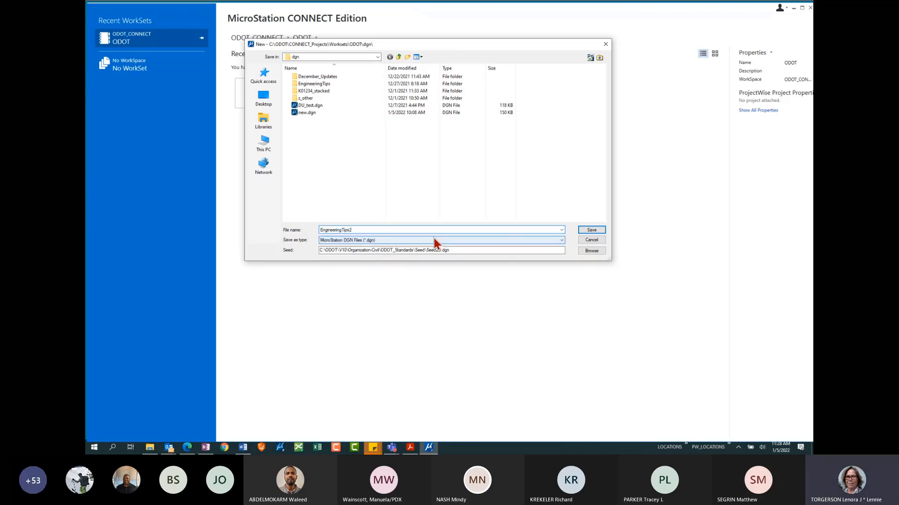
pyautogui.click(591, 230)
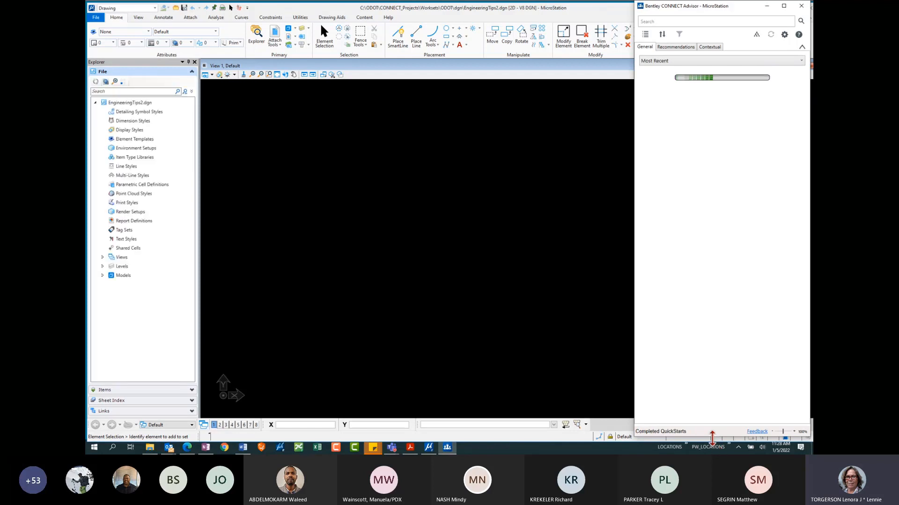
# Minimize the Bentley CONNECT Advisor and resize the MicroStation window to slightly less than the full screen.
pyautogui.moveTo(715, 440); pyautogui.dragTo(737, 135)
pyautogui.click(766, 6)
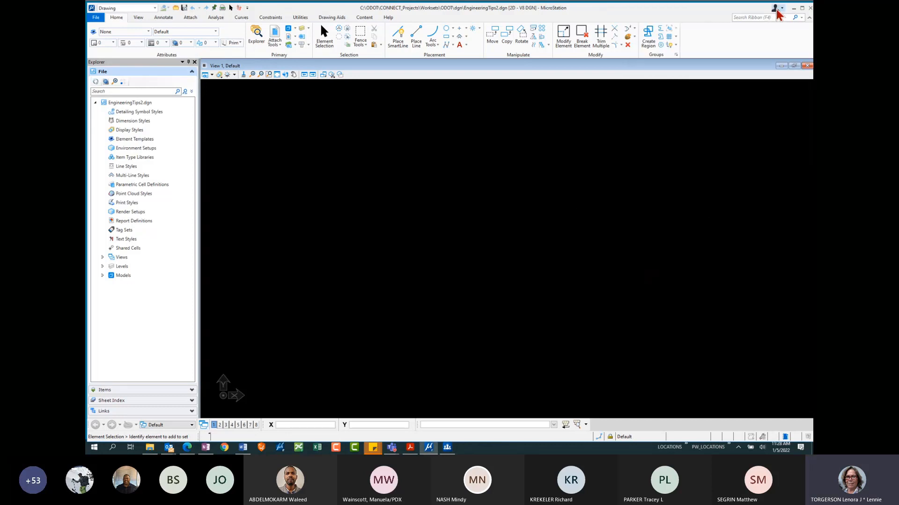
pyautogui.moveTo(724, 19); pyautogui.dragTo(727, 19)
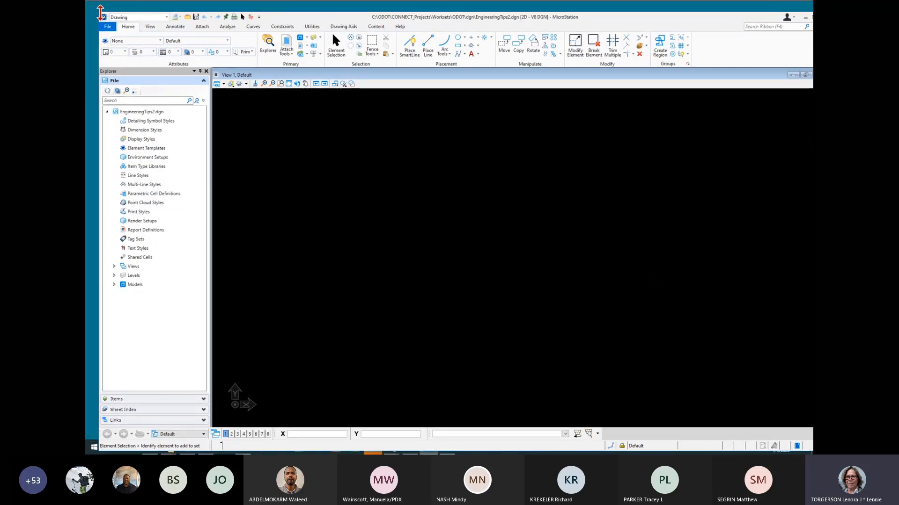
pyautogui.moveTo(99, 12); pyautogui.dragTo(332, 22)
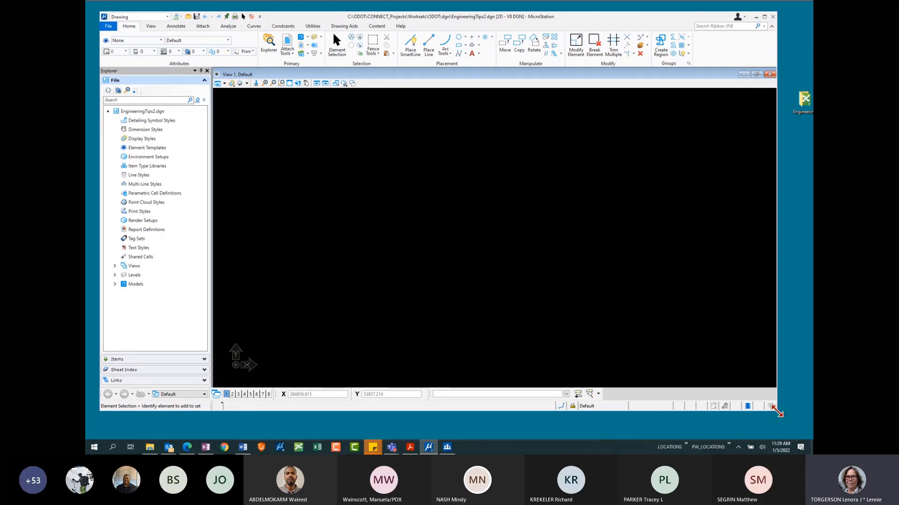
pyautogui.moveTo(777, 411); pyautogui.dragTo(801, 424)
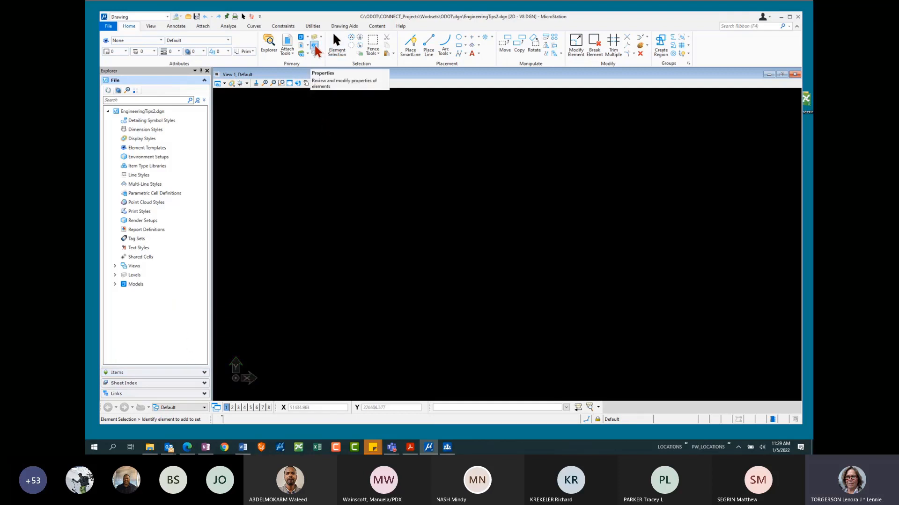
# Display the element Properties and switch the workflow to ODOT.
pyautogui.click(315, 45)
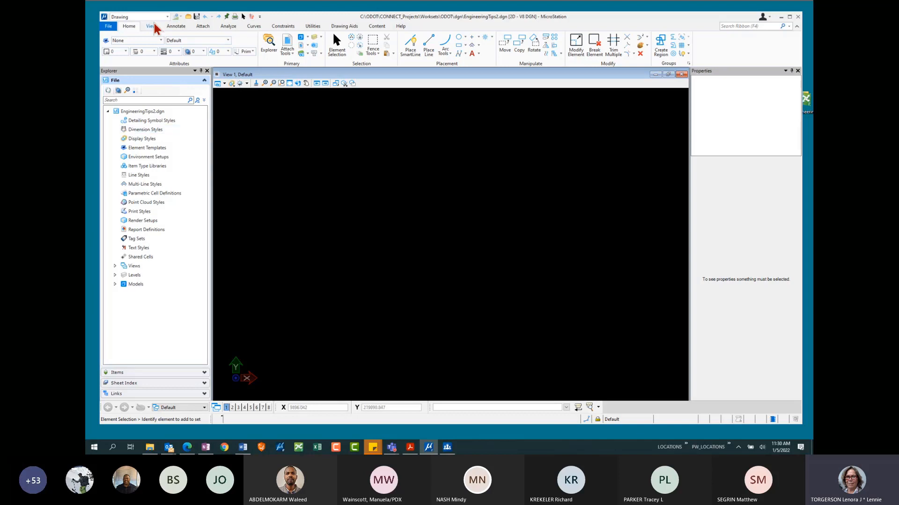
pyautogui.click(167, 17)
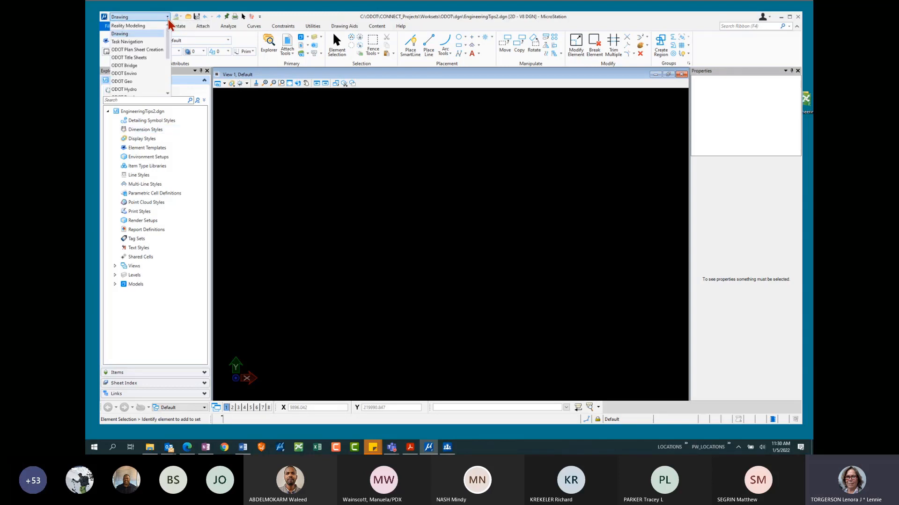
pyautogui.scroll(-1, 170, 35)
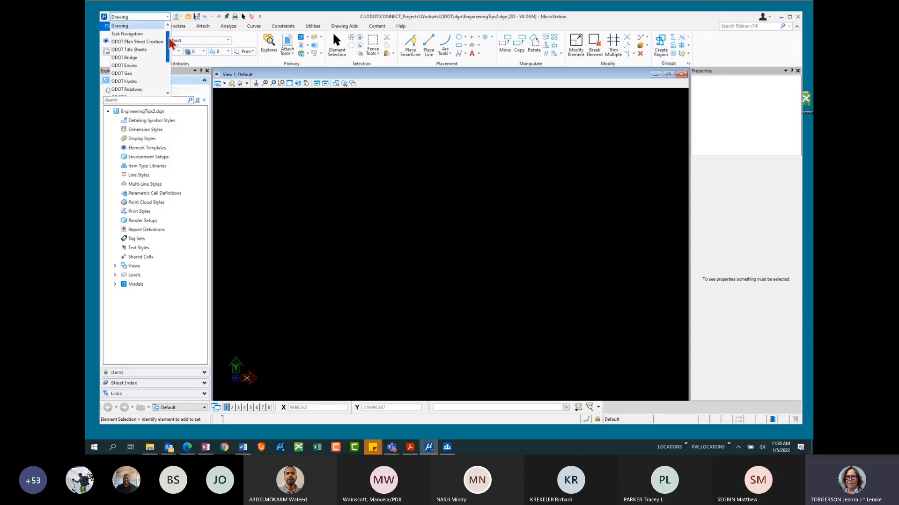
pyautogui.scroll(-2, 172, 43)
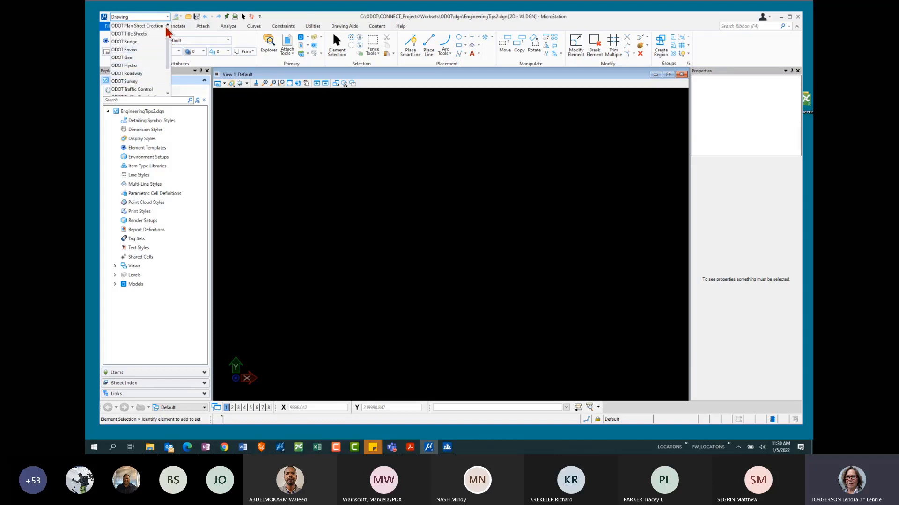
pyautogui.moveTo(170, 49); pyautogui.dragTo(169, 70)
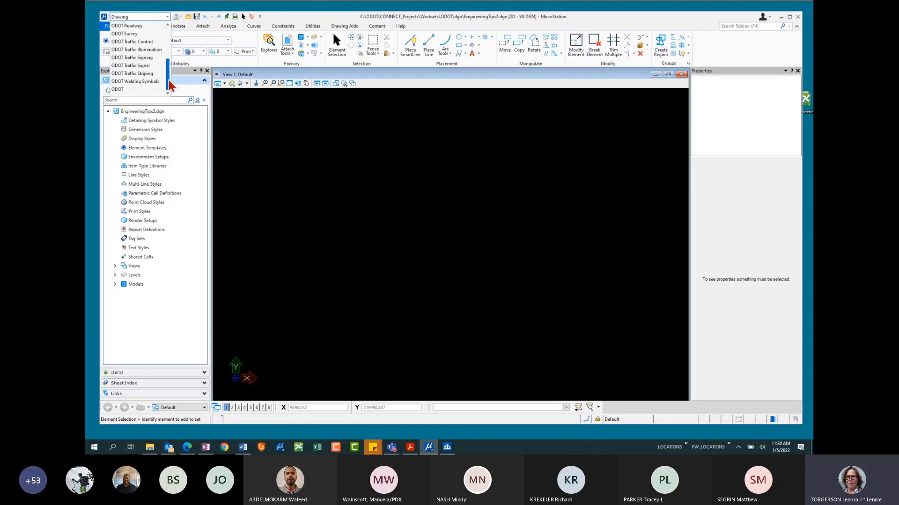
pyautogui.click(122, 89)
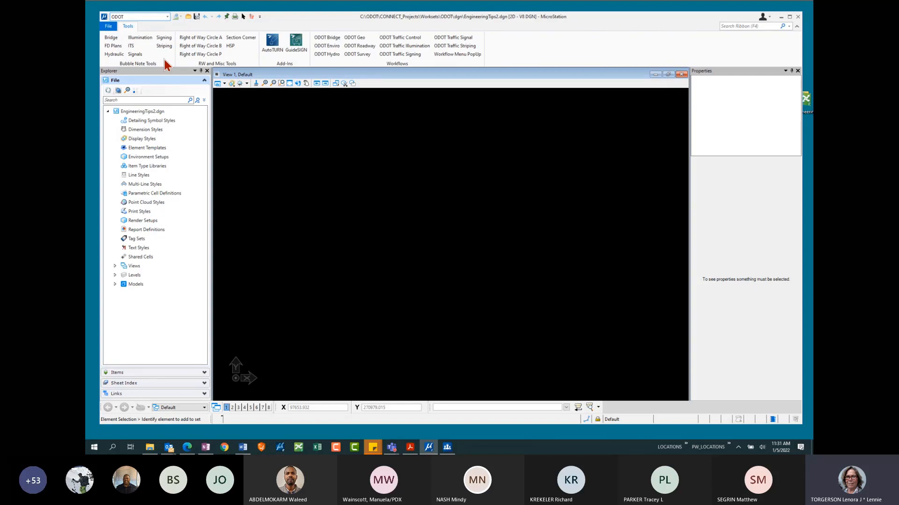
# Place an FD Plans bubble note numbered 1 with a leader line running down to the left.
pyautogui.click(116, 47)
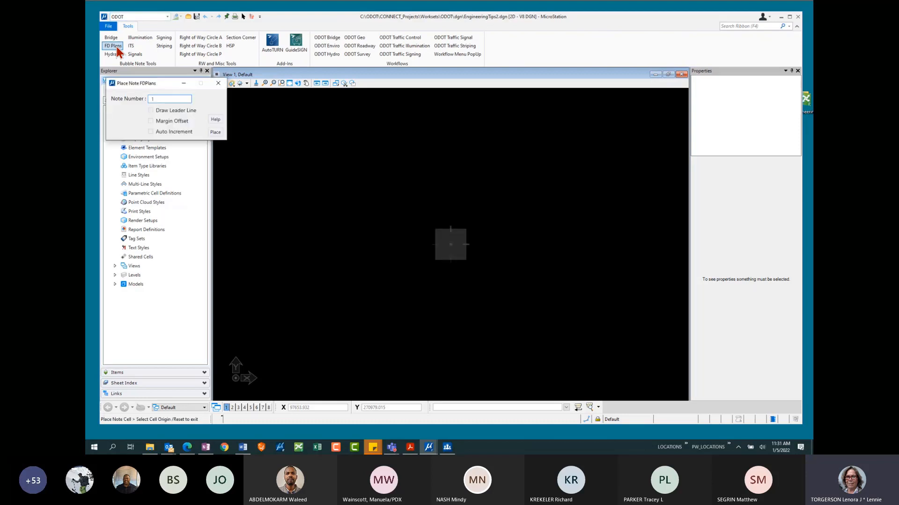
pyautogui.moveTo(143, 83); pyautogui.dragTo(419, 123)
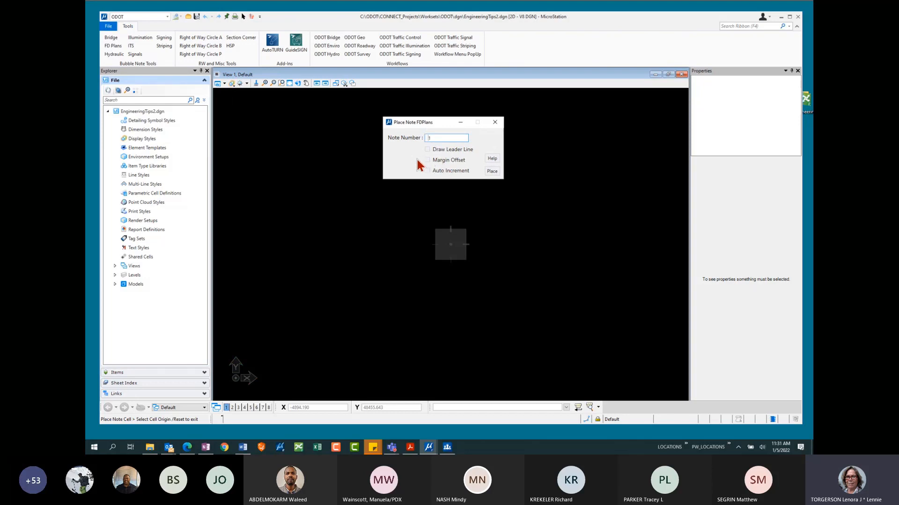
pyautogui.doubleClick(435, 139)
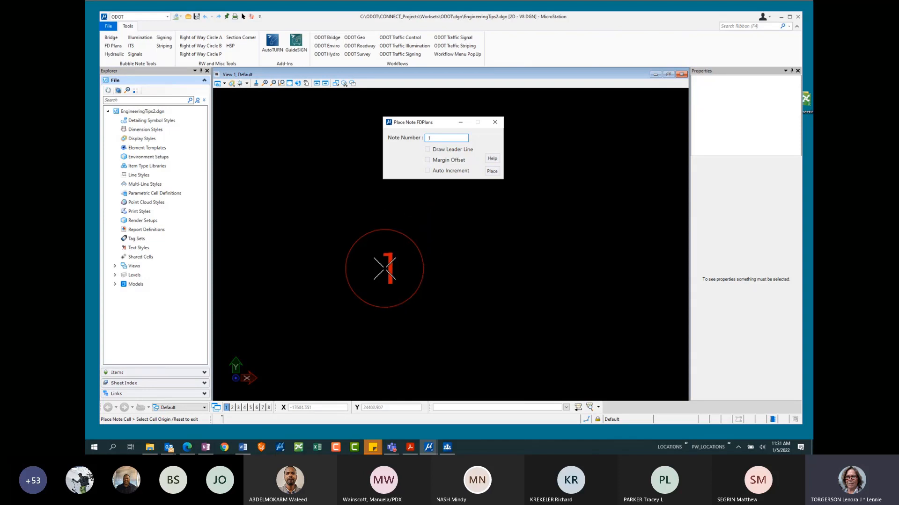
pyautogui.click(427, 150)
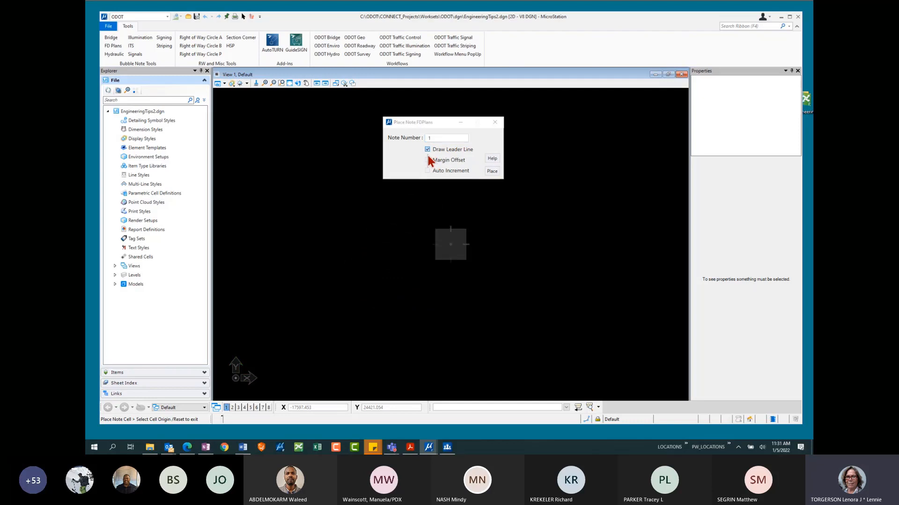
pyautogui.click(402, 244)
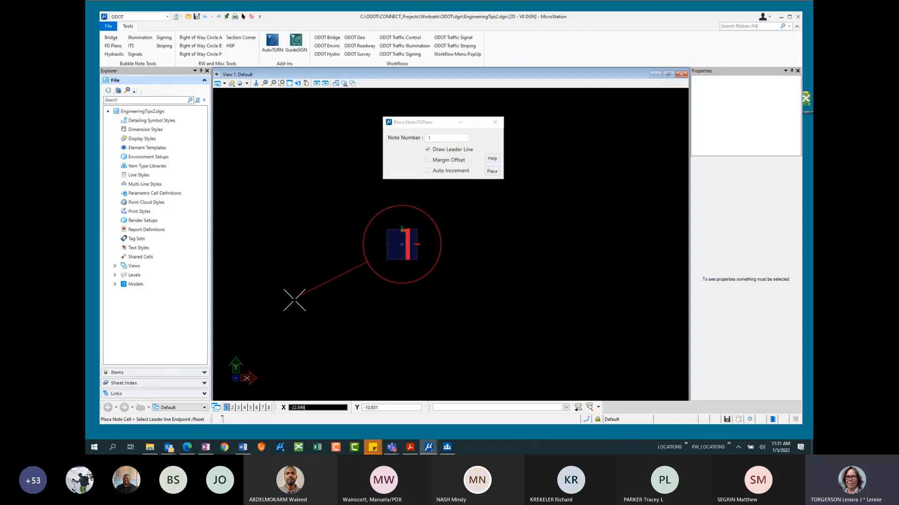
pyautogui.click(278, 313)
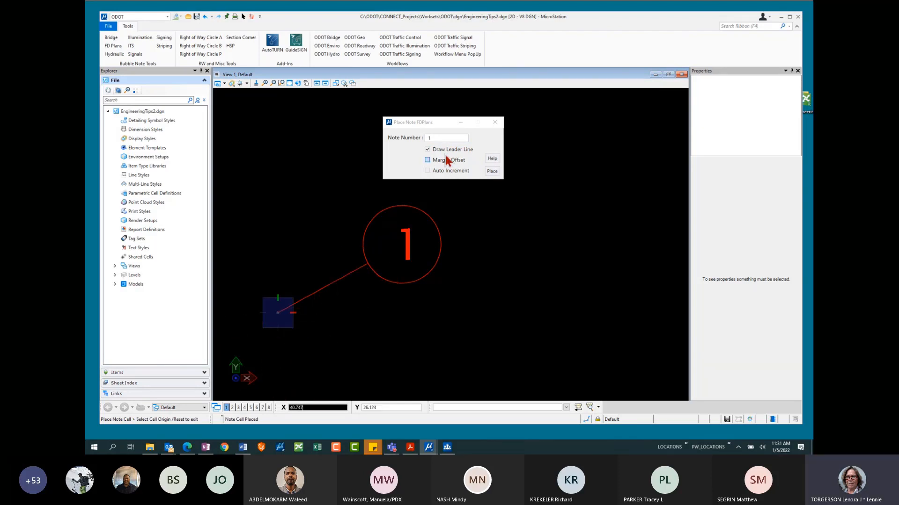
# Place FD Plans notes 1 and 2 stacked beside the first note, without leader lines and with Margin Offset and Auto Increment on.
pyautogui.click(427, 149)
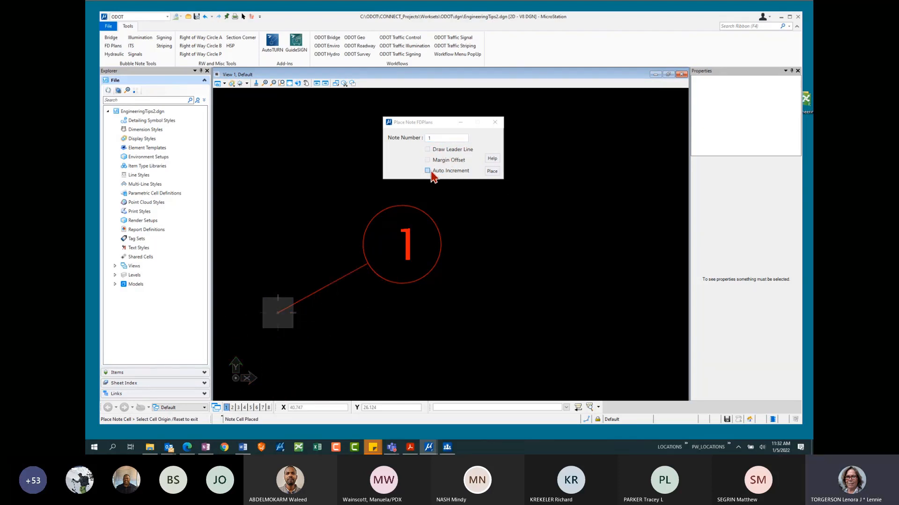
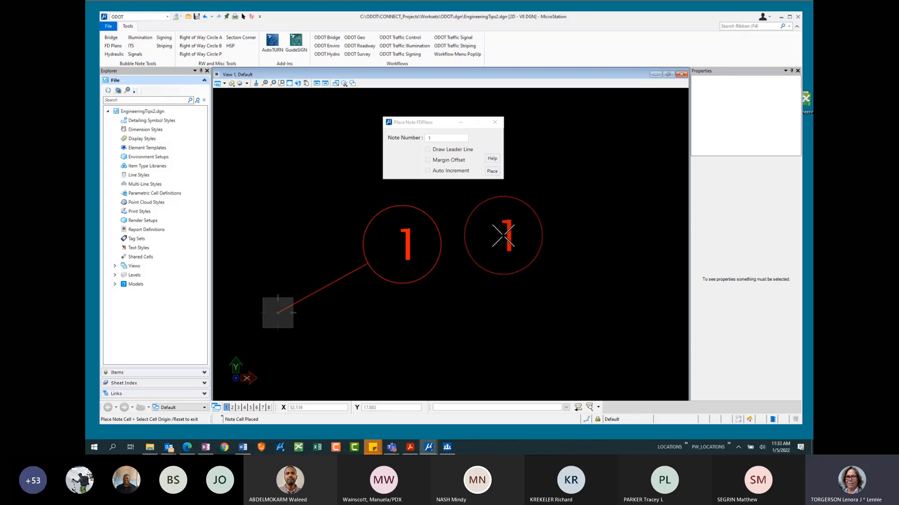
pyautogui.click(427, 160)
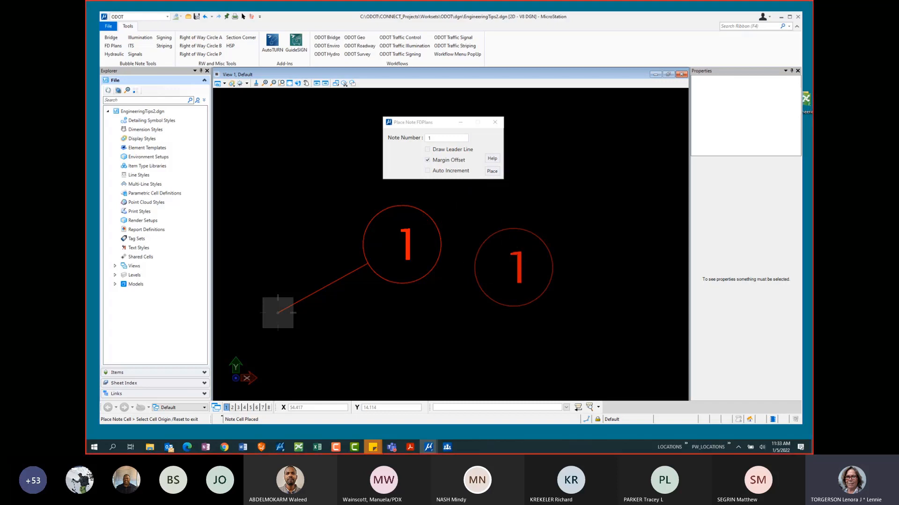
pyautogui.moveTo(513, 271)
pyautogui.mouseDown()
pyautogui.moveTo(497, 259)
pyautogui.moveTo(510, 254)
pyautogui.moveTo(502, 243)
pyautogui.mouseUp()
pyautogui.press('Escape')
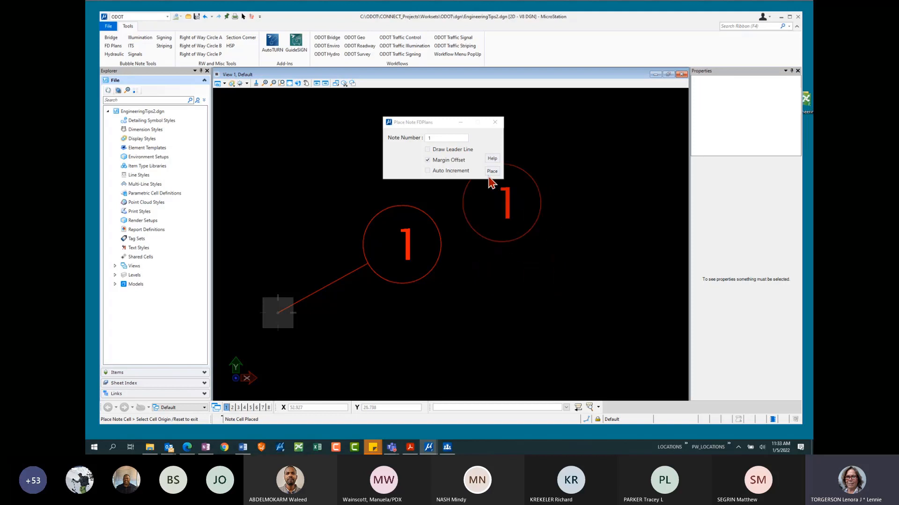
pyautogui.click(428, 171)
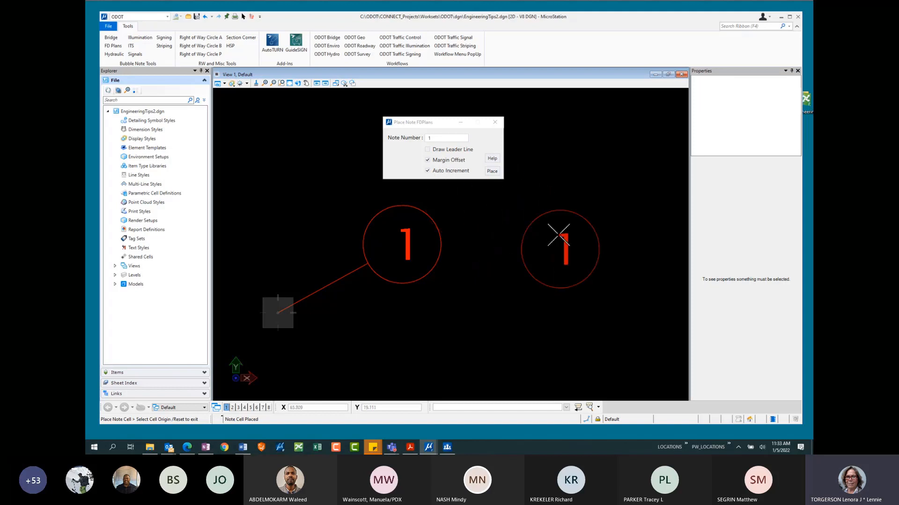
pyautogui.click(525, 214)
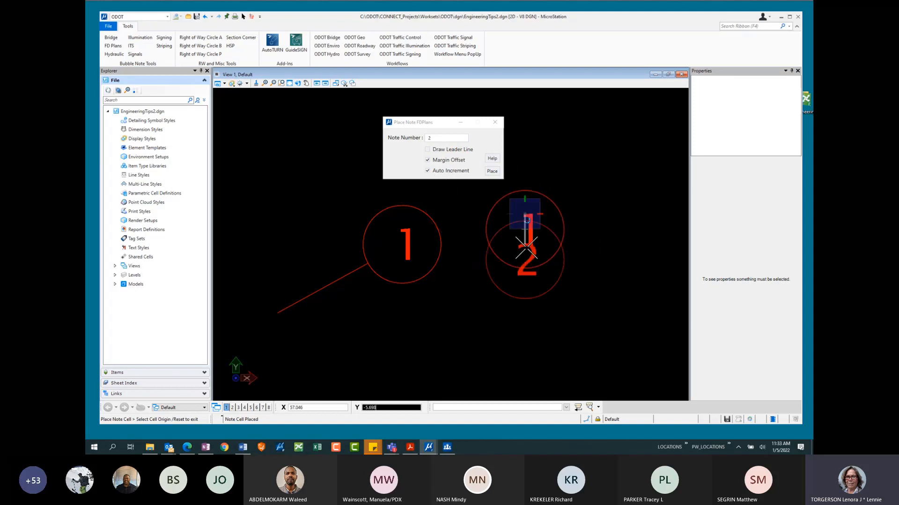
pyautogui.click(531, 291)
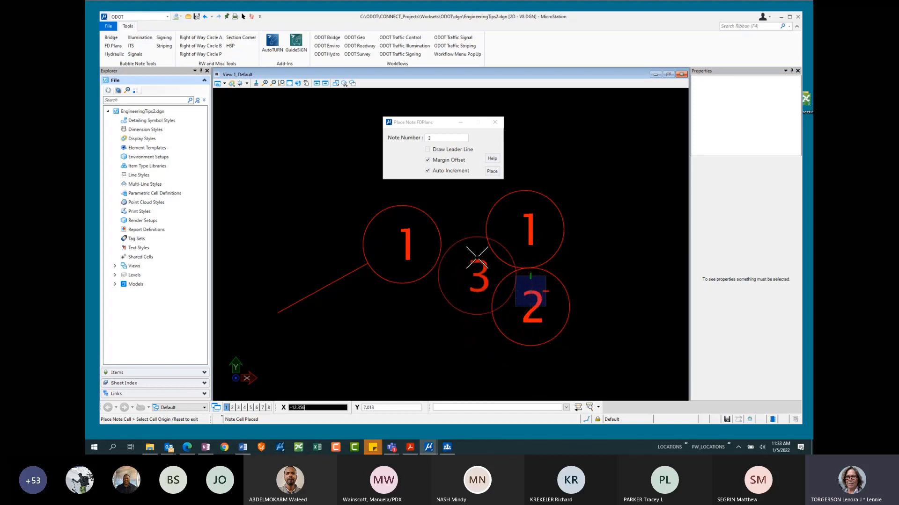
pyautogui.rightClick(482, 236)
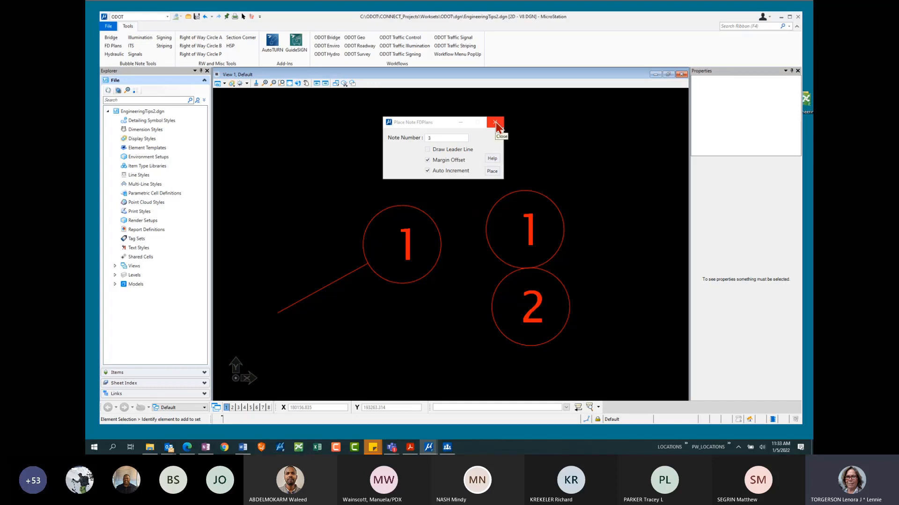
pyautogui.click(496, 122)
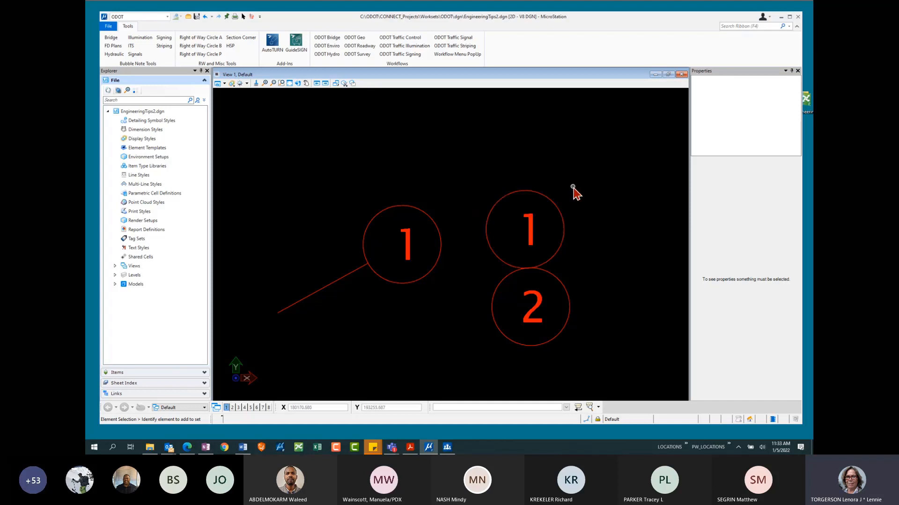
# Try to place an FD Plans note numbered 31A above and to the right of the stacked notes.
pyautogui.click(105, 48)
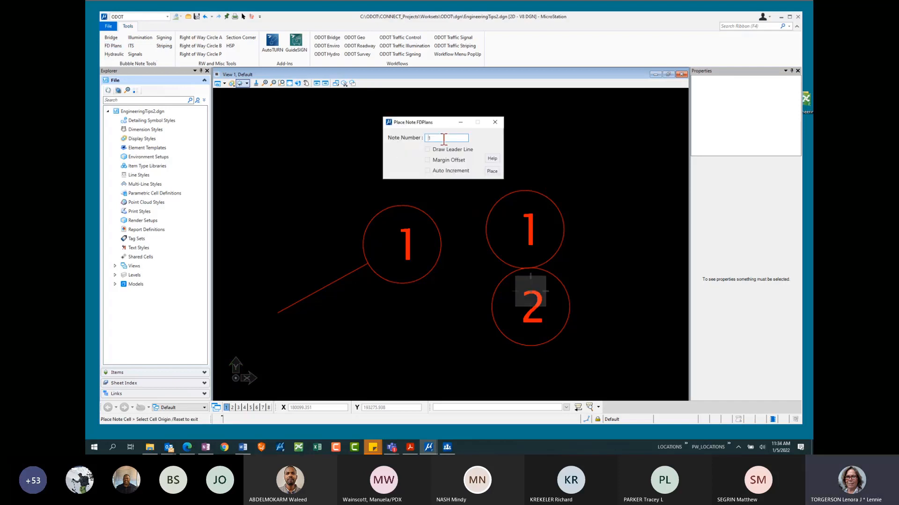
pyautogui.write('31')
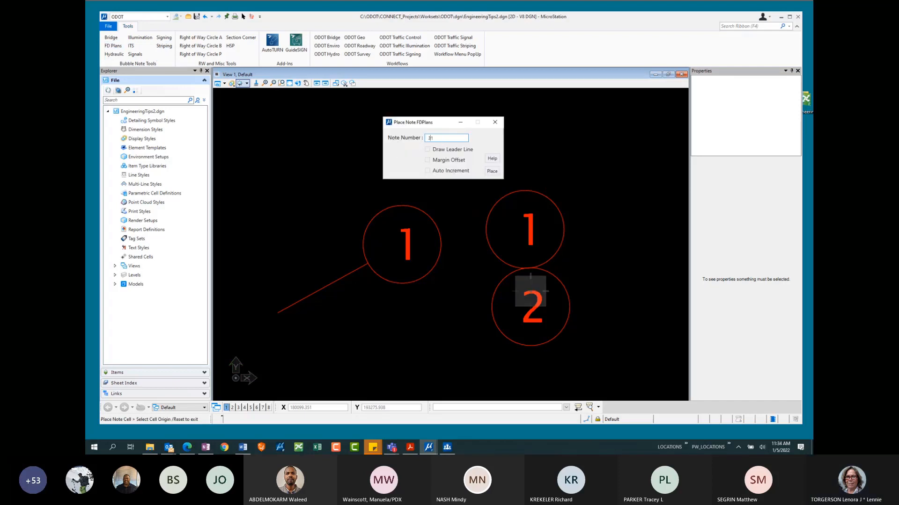
pyautogui.write('A')
pyautogui.click(449, 138)
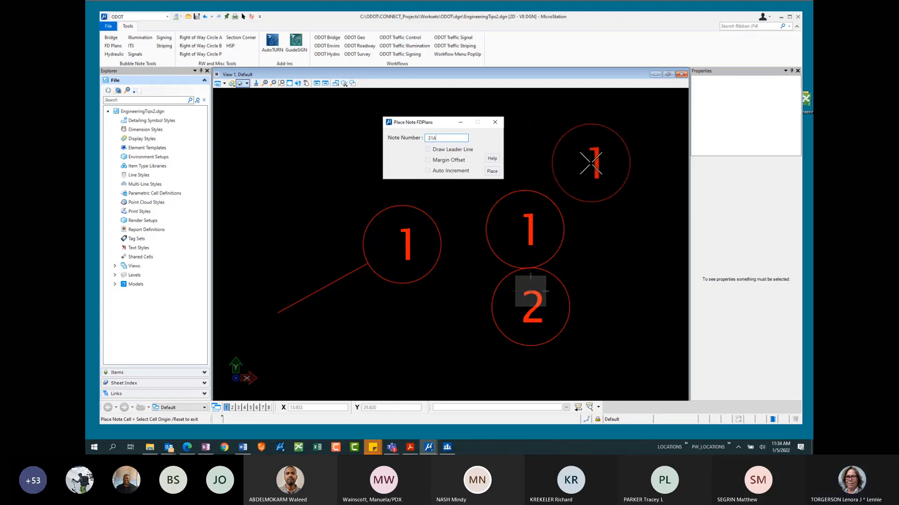
pyautogui.click(591, 162)
pyautogui.click(440, 138)
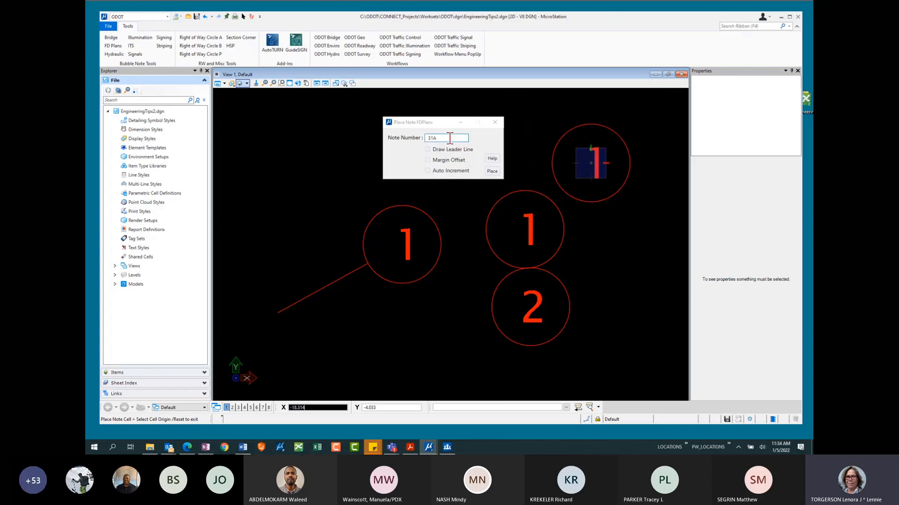
# Place an FD Plans note numbered 31 below the note that has the leader line, and close the note tool.
pyautogui.moveTo(448, 139); pyautogui.dragTo(423, 140)
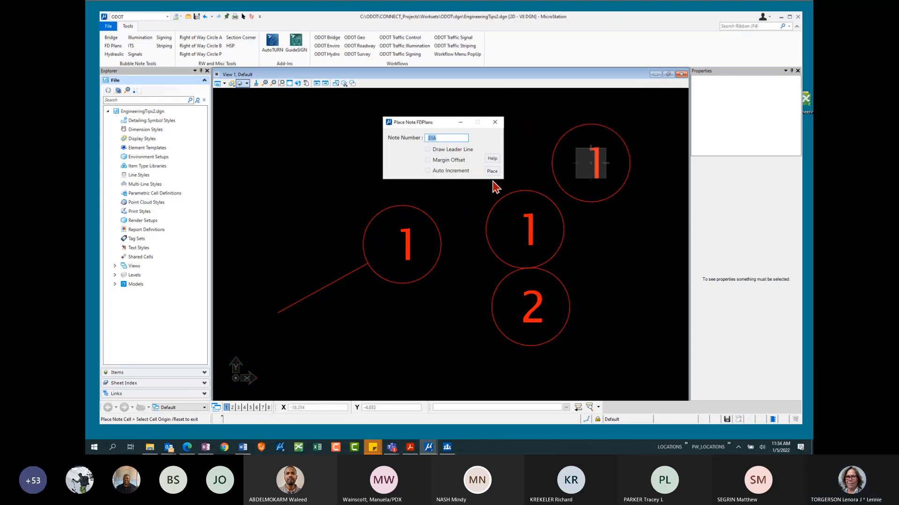
pyautogui.write('8')
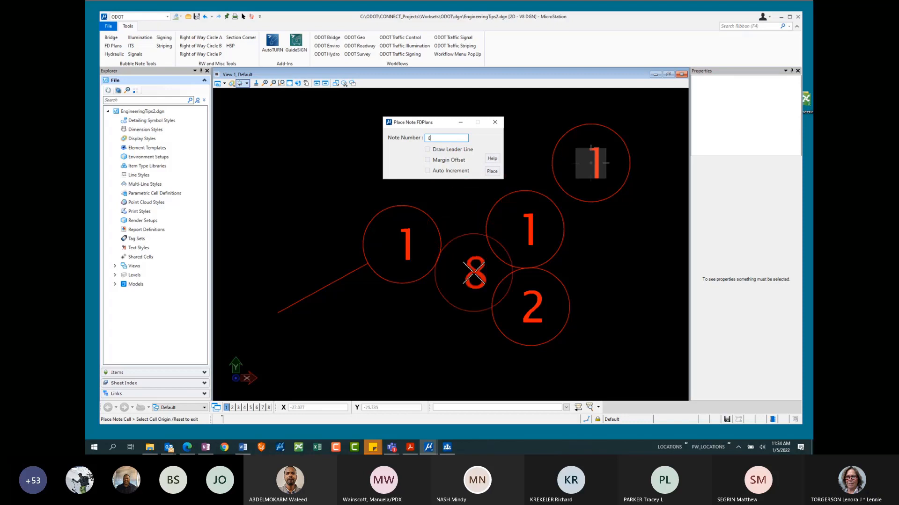
pyautogui.click(482, 234)
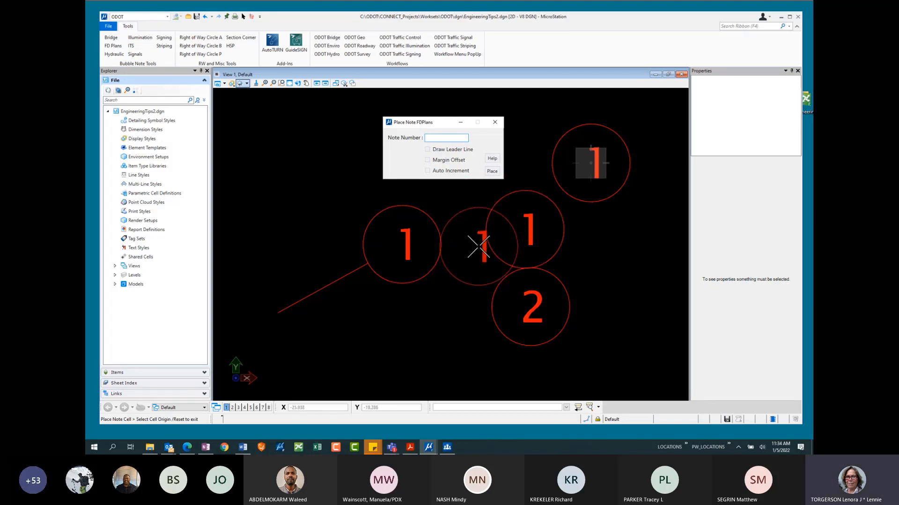
pyautogui.write('31')
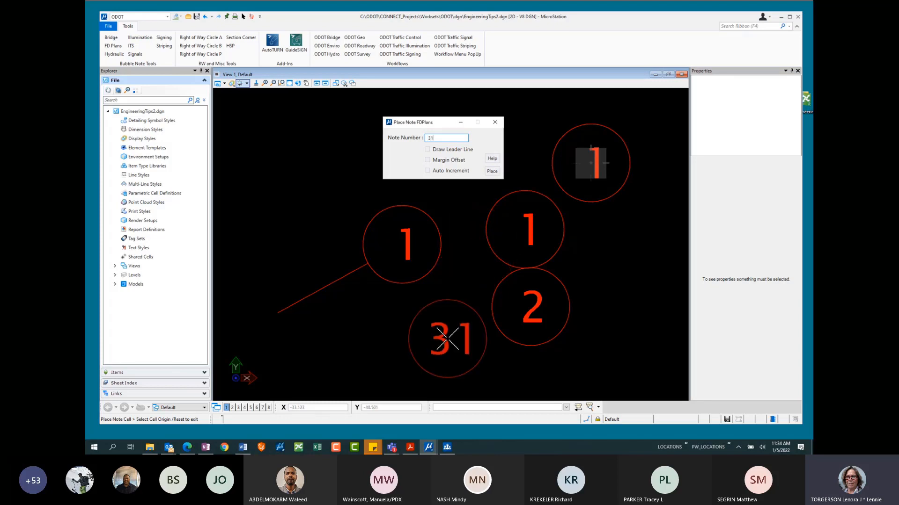
pyautogui.write('A')
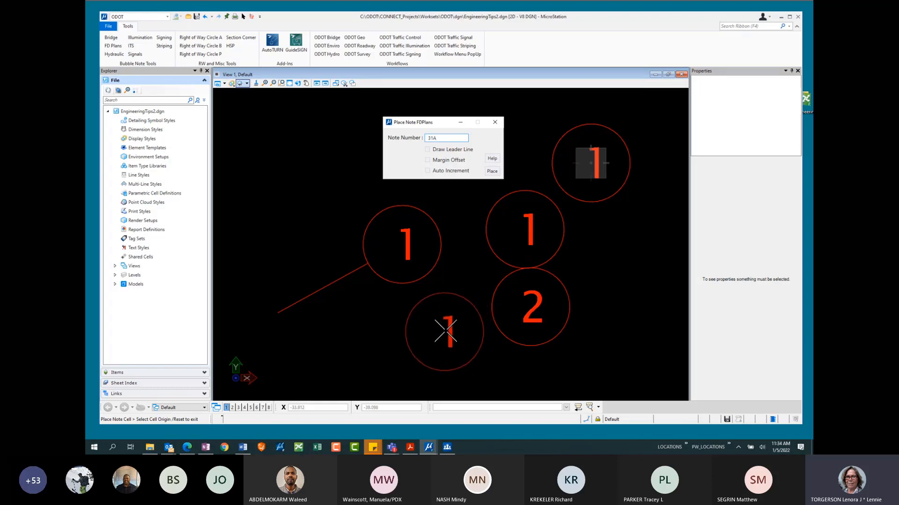
pyautogui.press('BackSpace')
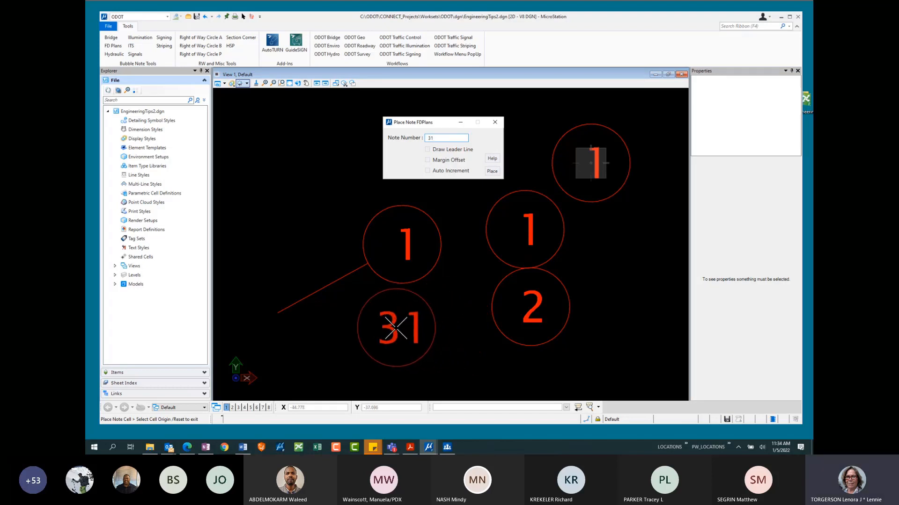
pyautogui.click(398, 332)
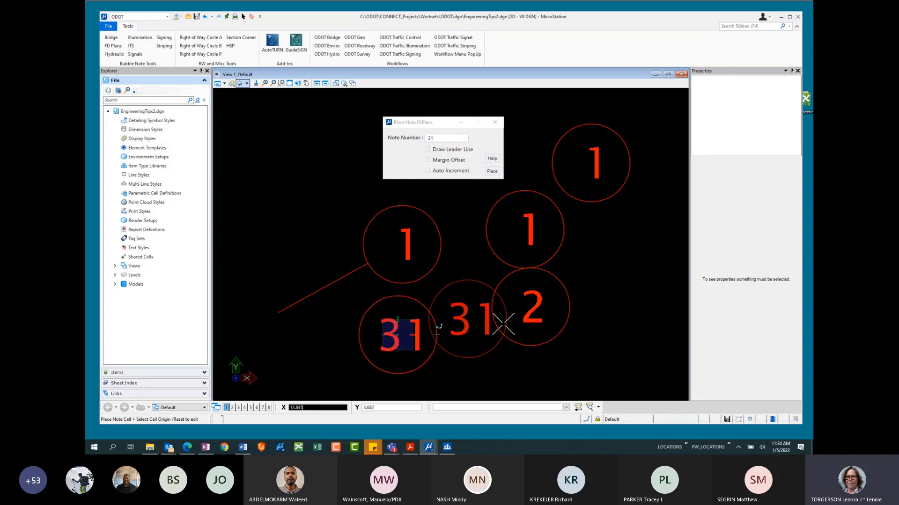
pyautogui.rightClick(513, 263)
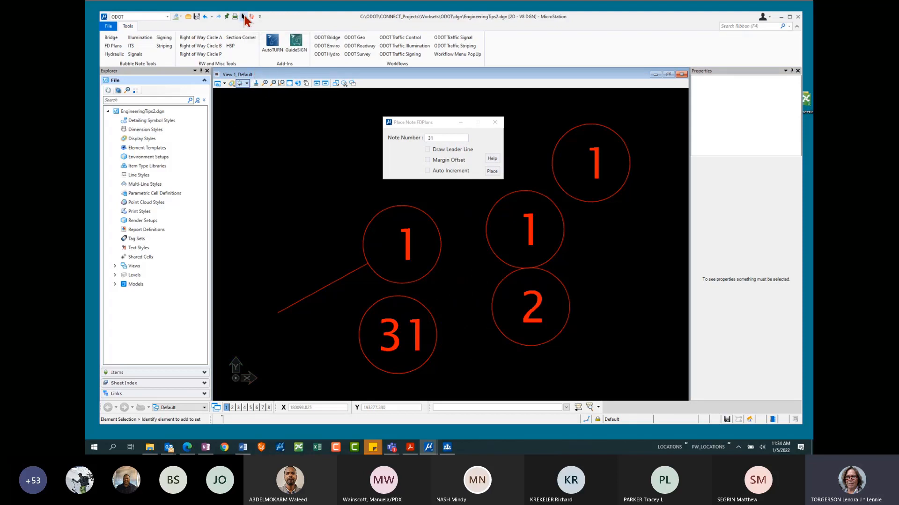
pyautogui.click(494, 123)
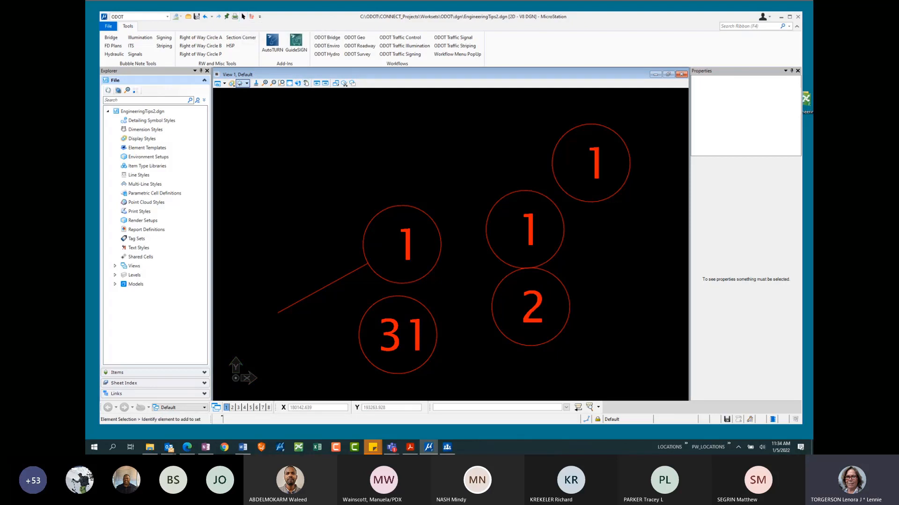
# Inspect note 31 in the element properties and edit its text to read 31A.
pyautogui.moveTo(86, 99); pyautogui.dragTo(451, 74)
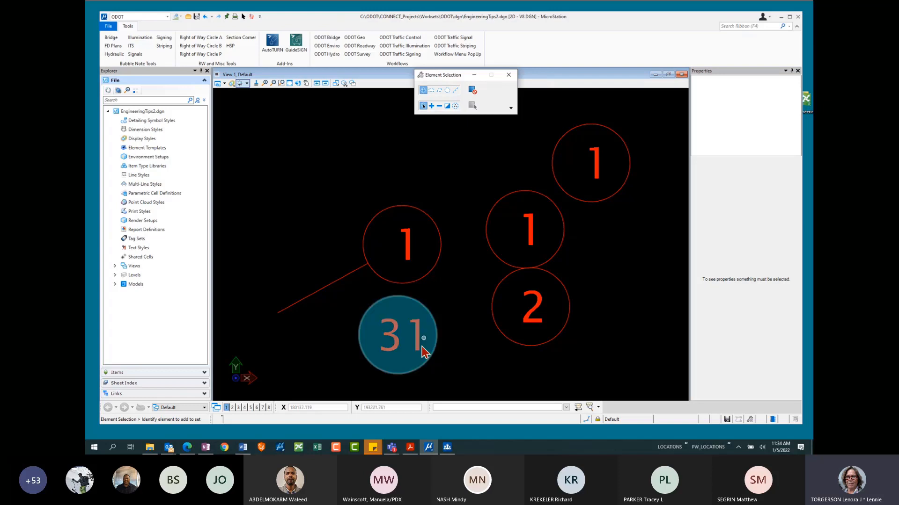
pyautogui.click(420, 330)
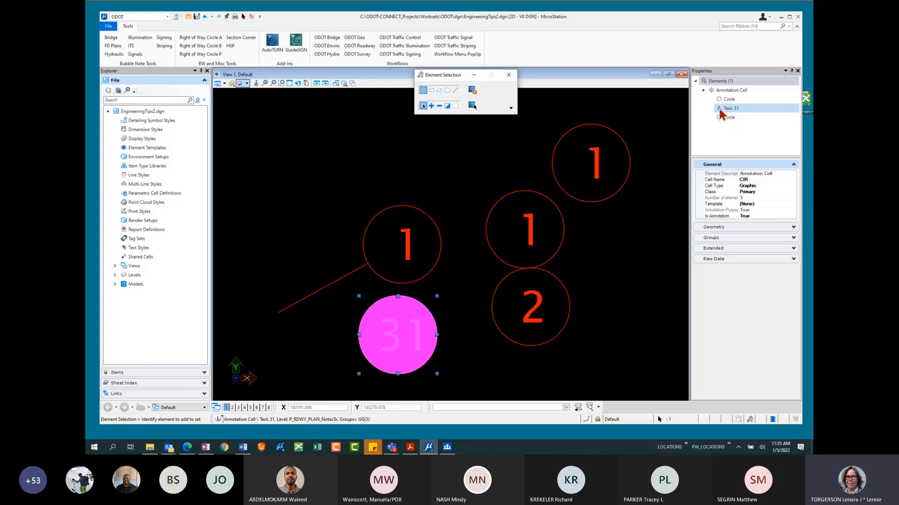
pyautogui.click(462, 158)
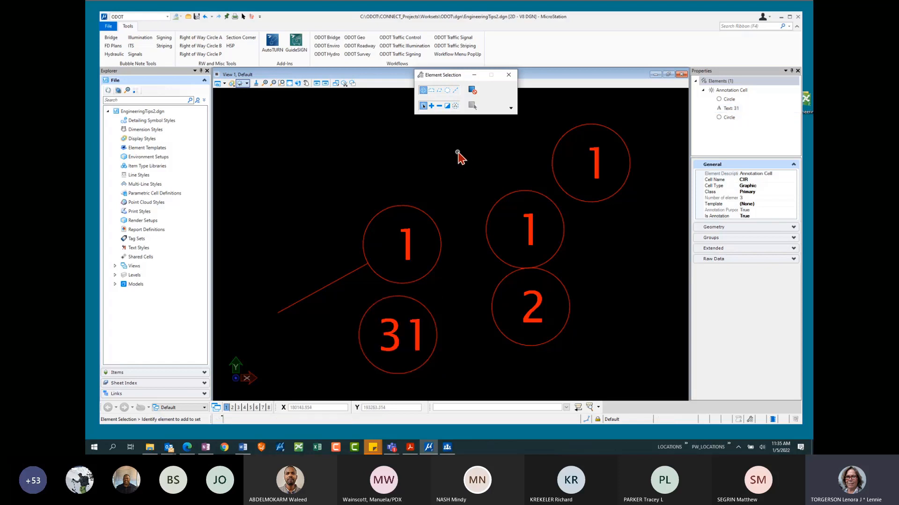
pyautogui.click(396, 333)
pyautogui.doubleClick(396, 334)
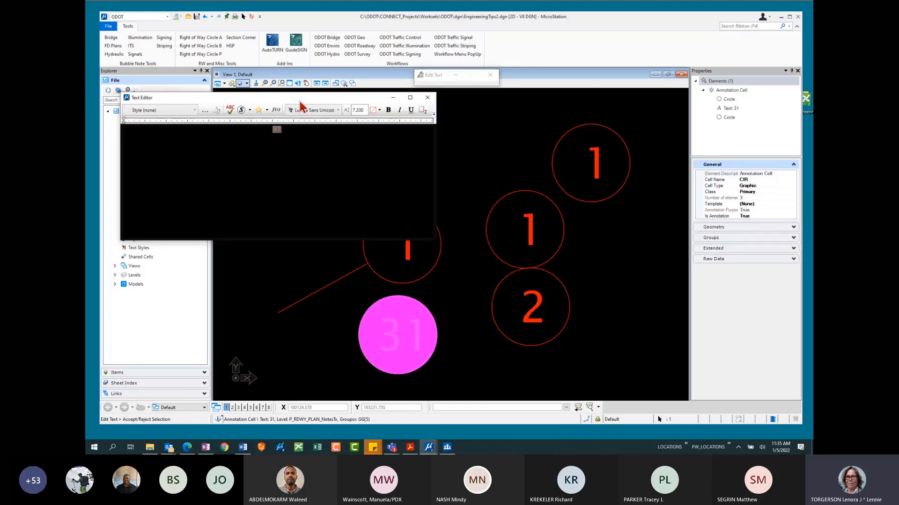
pyautogui.click(287, 133)
pyautogui.write('A')
pyautogui.click(304, 314)
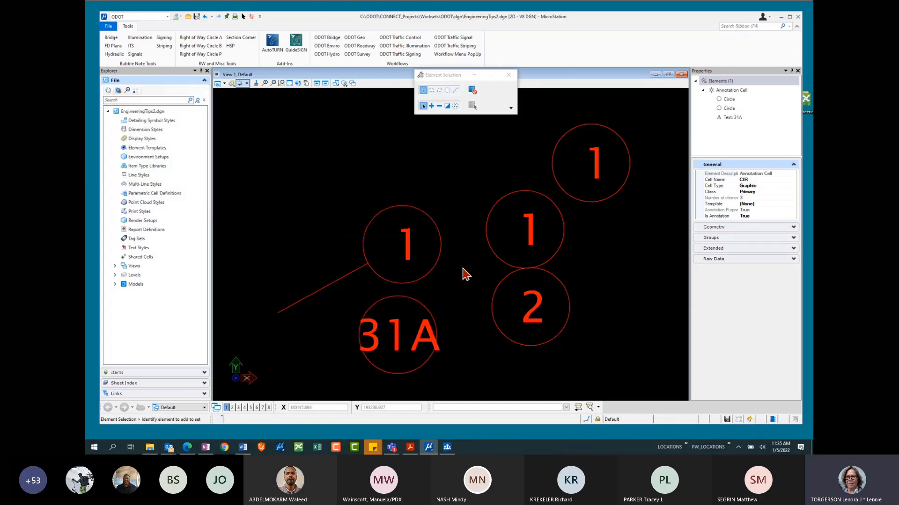
# Switch to the Drawing workflow, show all the Change Text Attributes options, and start the Match Text Attributes tool.
pyautogui.scroll(2, 423, 378)
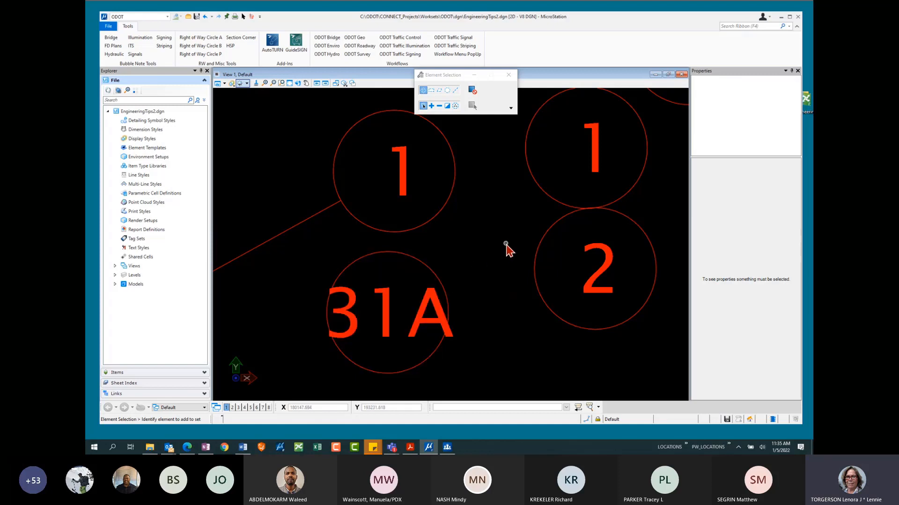
pyautogui.click(167, 17)
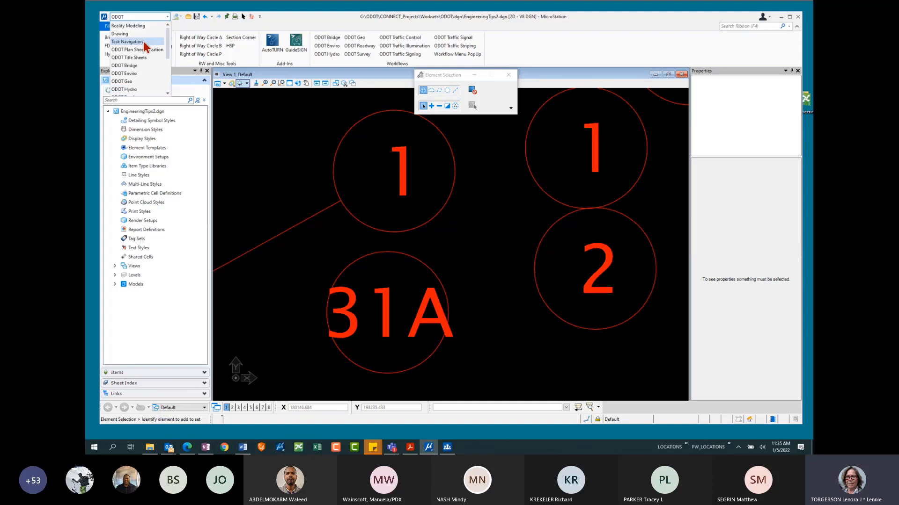
pyautogui.click(142, 33)
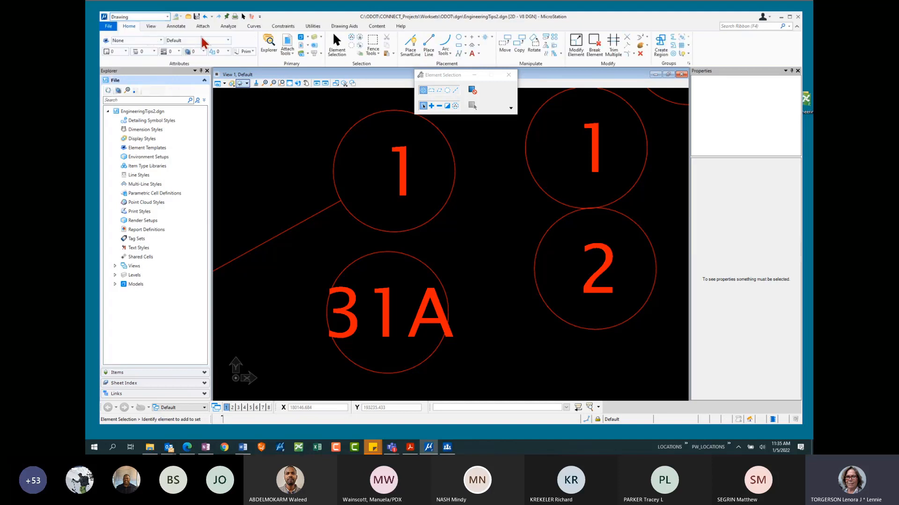
pyautogui.click(177, 27)
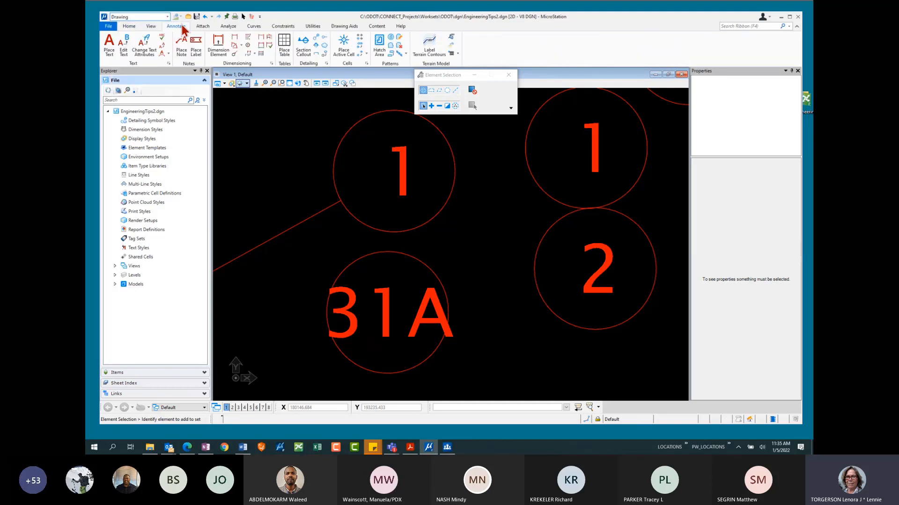
pyautogui.click(148, 53)
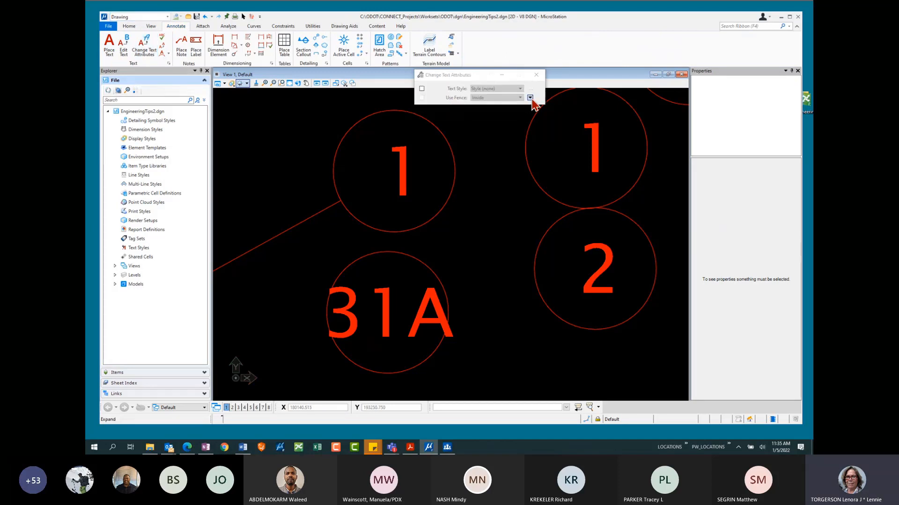
pyautogui.click(530, 98)
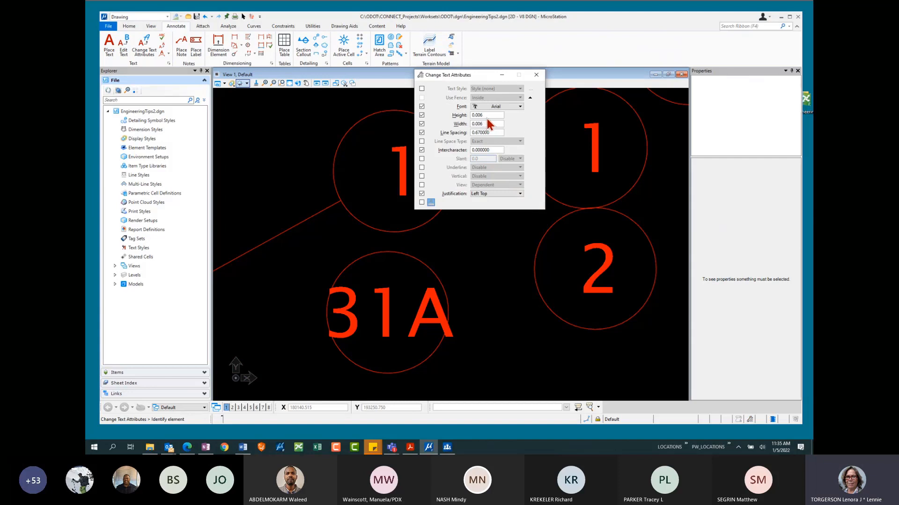
pyautogui.click(161, 46)
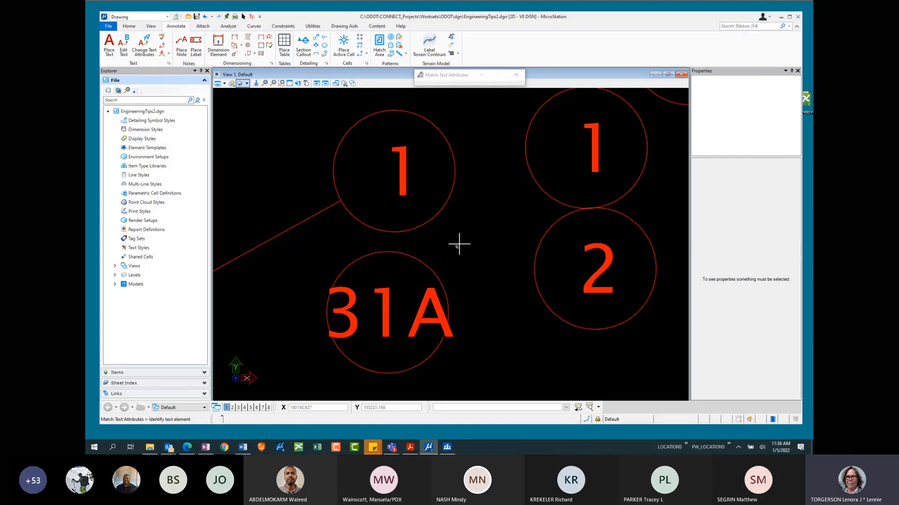
# Set the width to 0.003 in Change Text Attributes and try to apply it to the 31A note text.
pyautogui.click(147, 50)
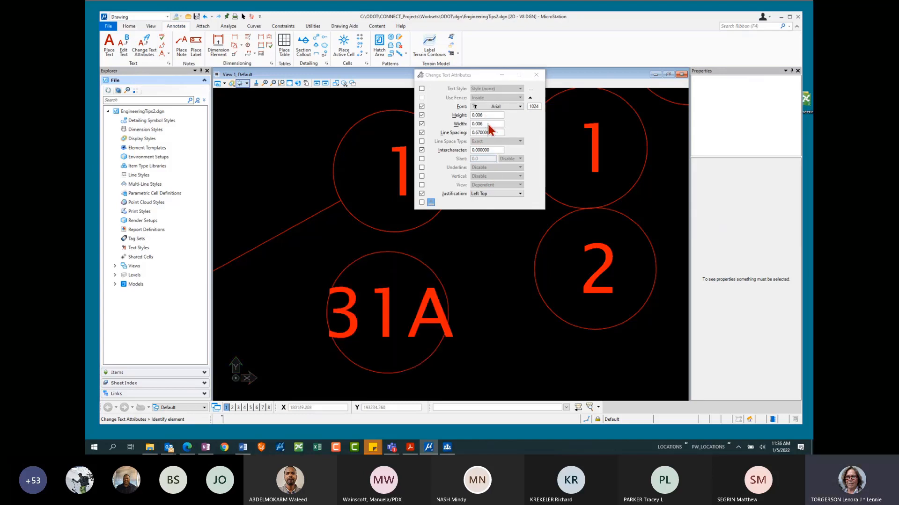
pyautogui.moveTo(484, 124); pyautogui.dragTo(480, 127)
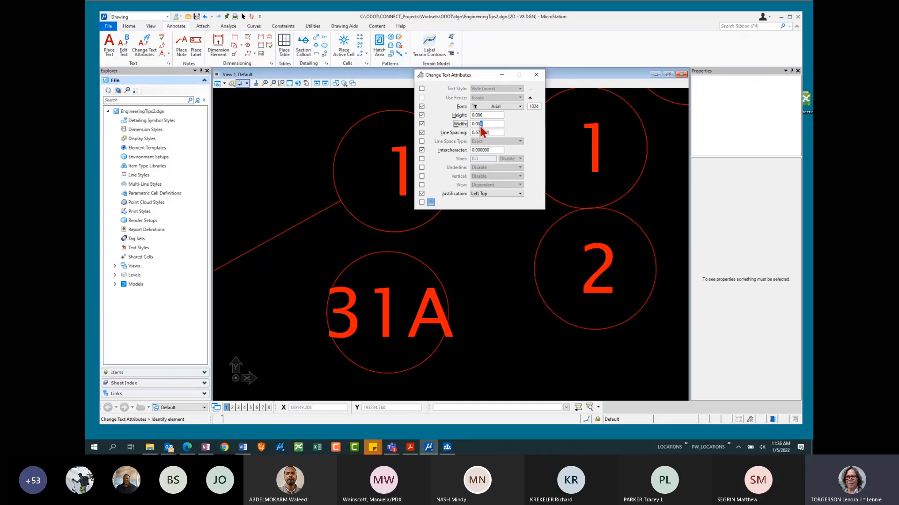
pyautogui.write('3')
pyautogui.press('Tab')
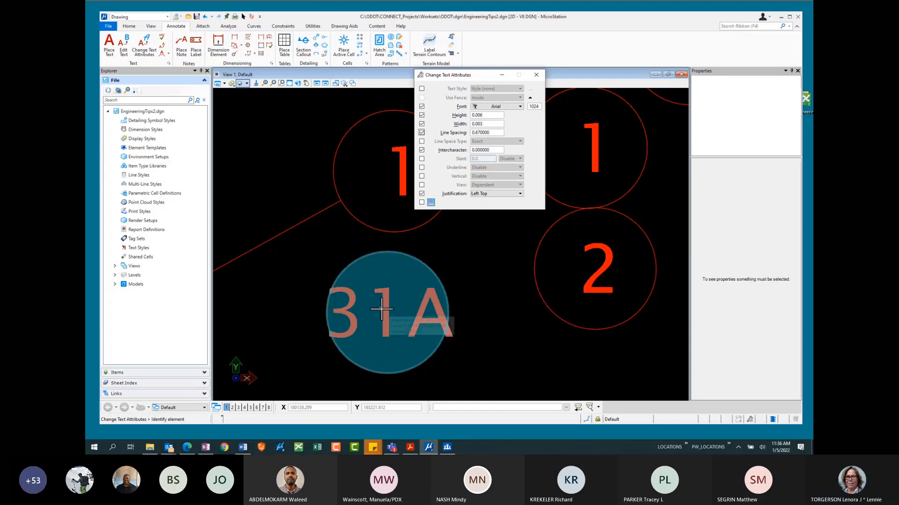
pyautogui.click(403, 328)
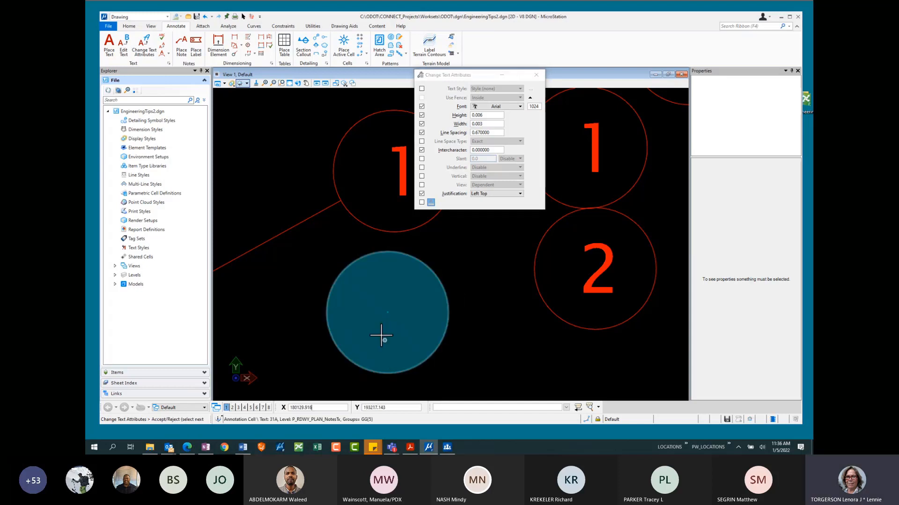
pyautogui.scroll(4, 394, 315)
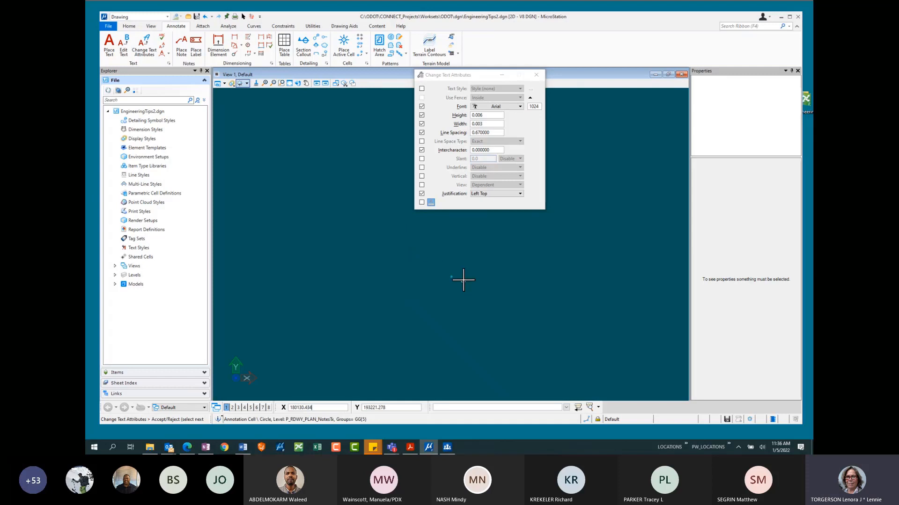
# Undo the last text attribute change on the circled 31A note and return to element selection.
pyautogui.scroll(-5, 464, 279)
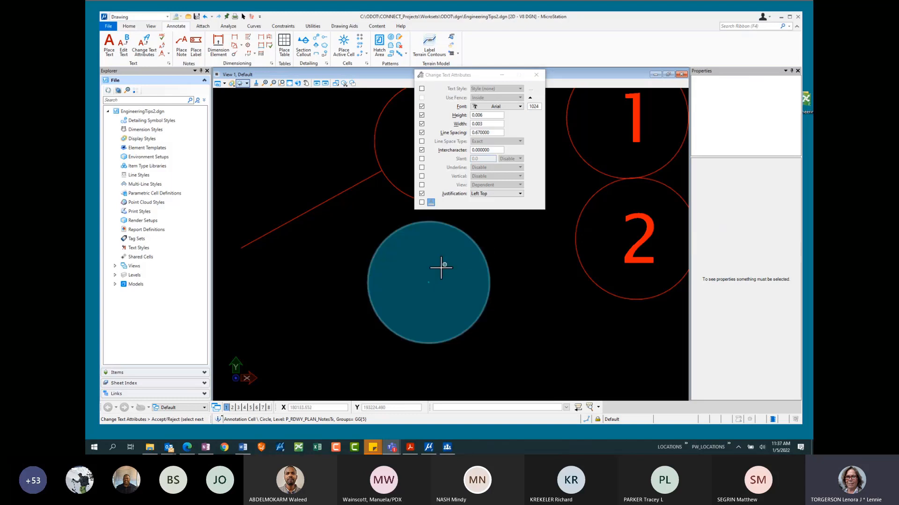
pyautogui.click(204, 17)
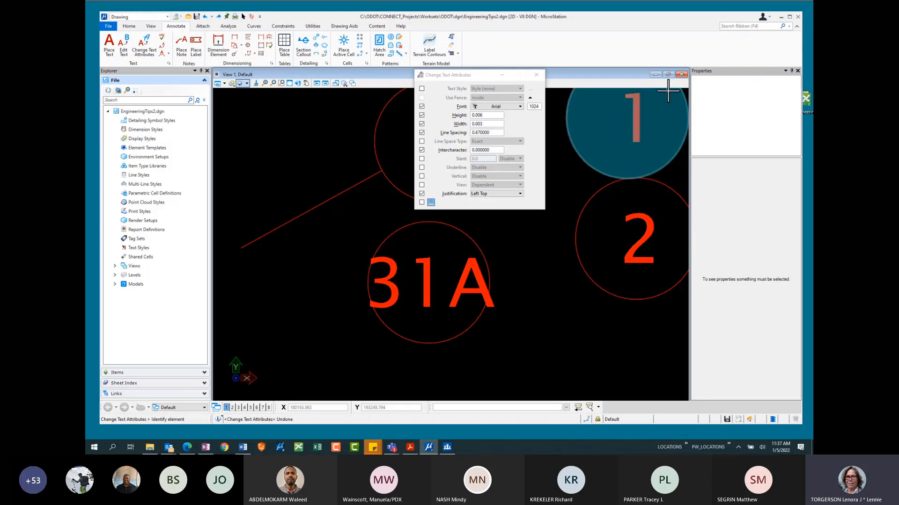
pyautogui.click(243, 16)
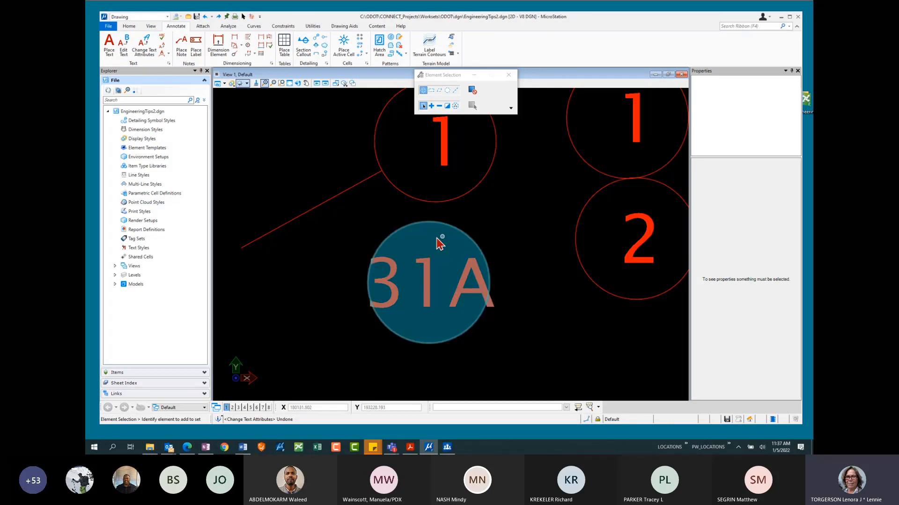
pyautogui.scroll(-4, 430, 239)
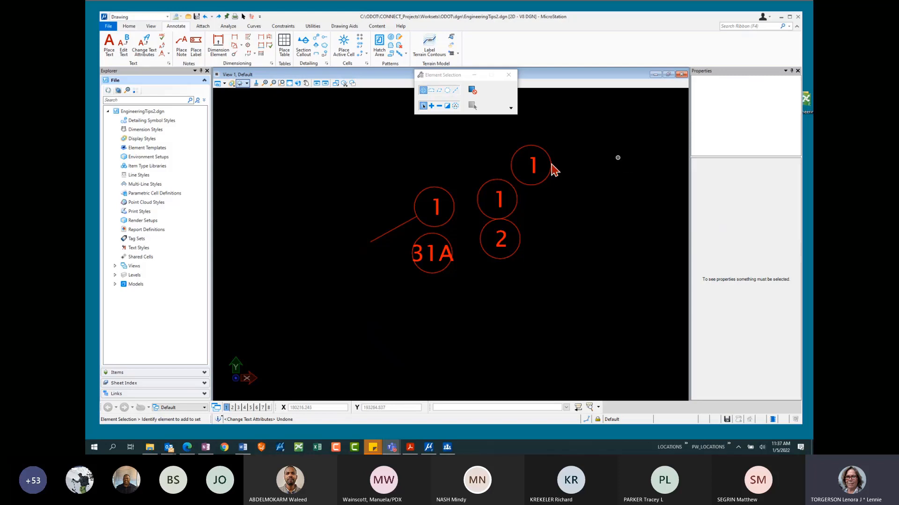
# Start creating a new model in the design file with the type set to Sheet From Seed.
pyautogui.click(131, 28)
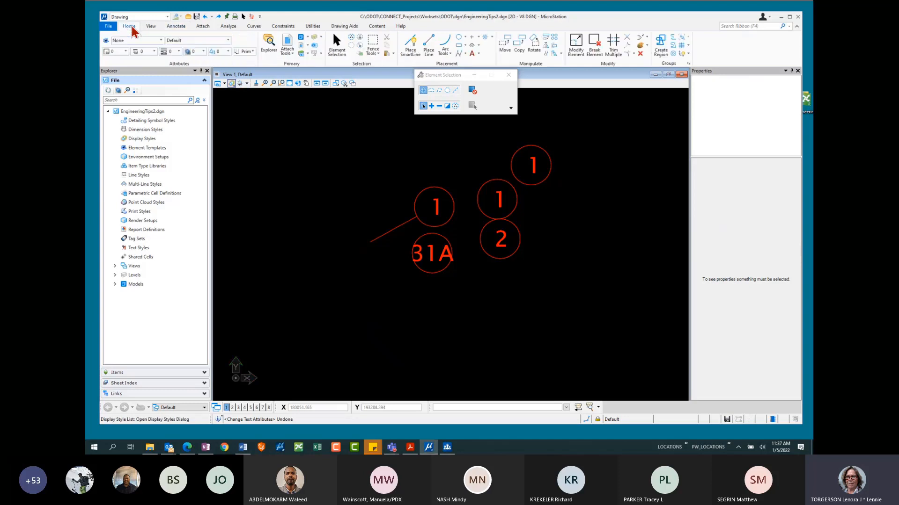
pyautogui.click(303, 39)
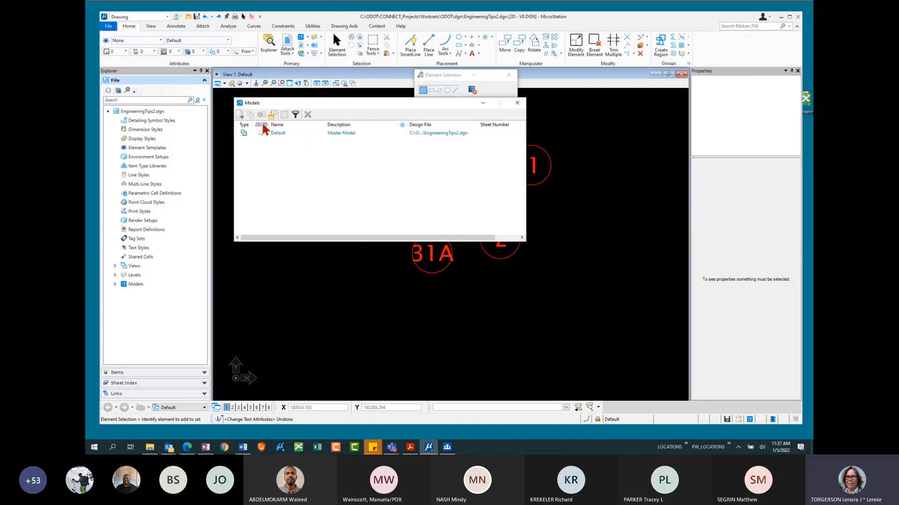
pyautogui.click(240, 115)
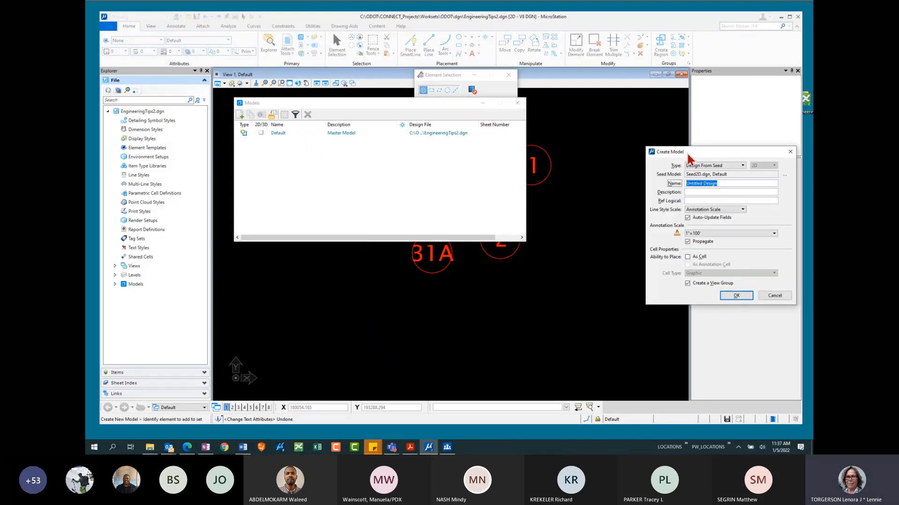
pyautogui.moveTo(688, 153); pyautogui.dragTo(380, 107)
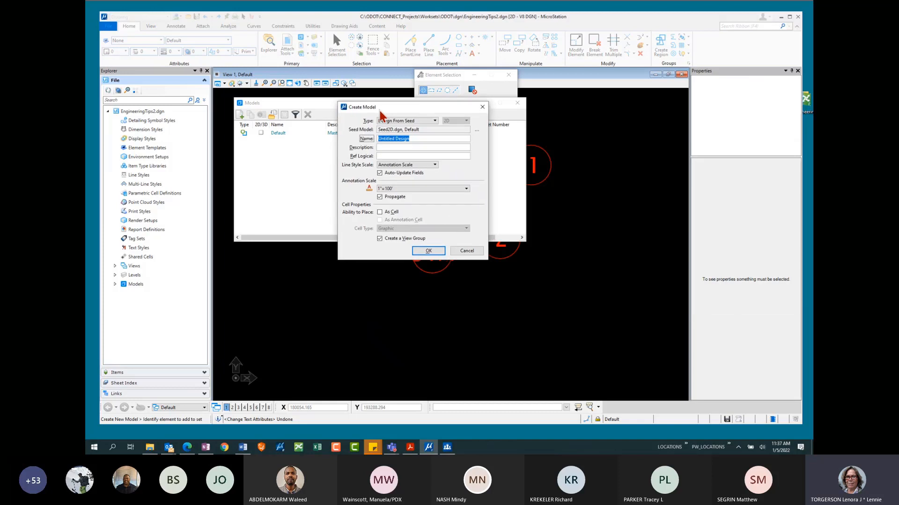
pyautogui.click(435, 123)
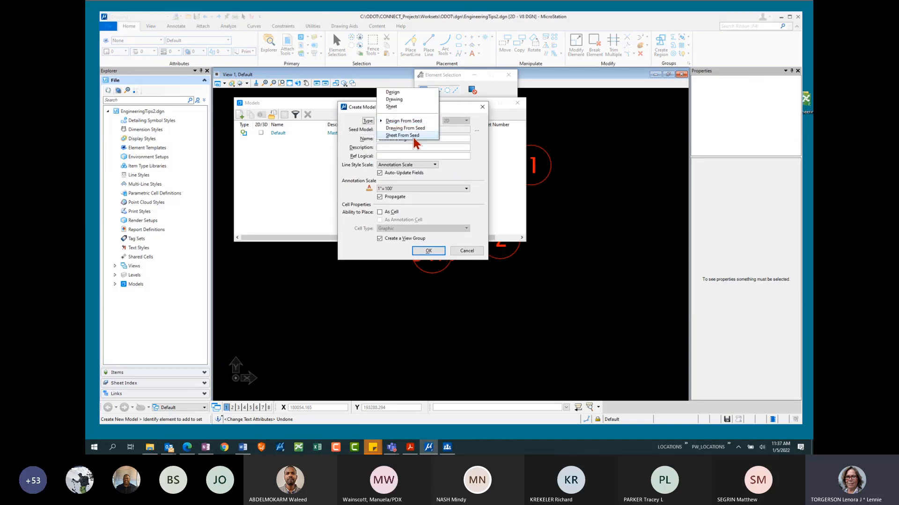
pyautogui.click(407, 135)
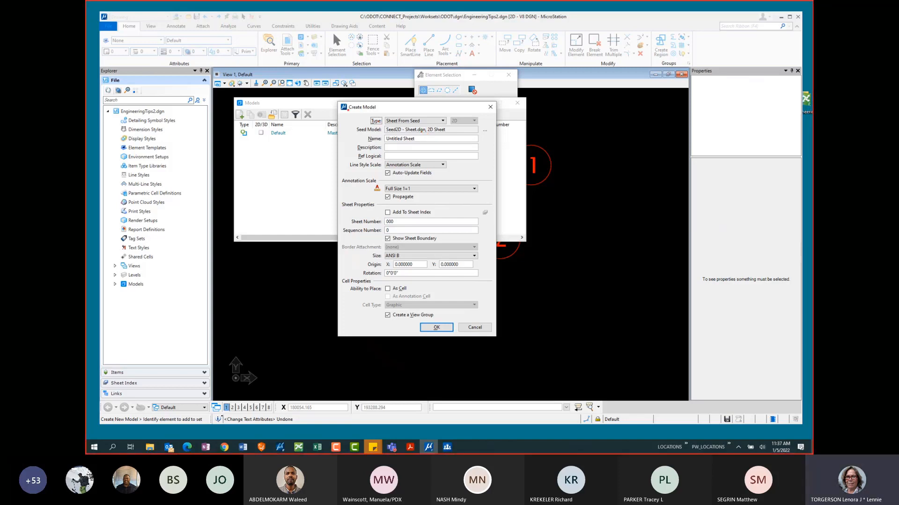
# Choose the 2D Sheet model from Seed2D - Sheet.dgn as the seed model.
pyautogui.moveTo(348, 110)
pyautogui.keyDown('ctrl'); pyautogui.mouseDown()
pyautogui.moveTo(422, 133)
pyautogui.moveTo(486, 134)
pyautogui.moveTo(494, 181)
pyautogui.mouseUp(); pyautogui.keyUp('ctrl')
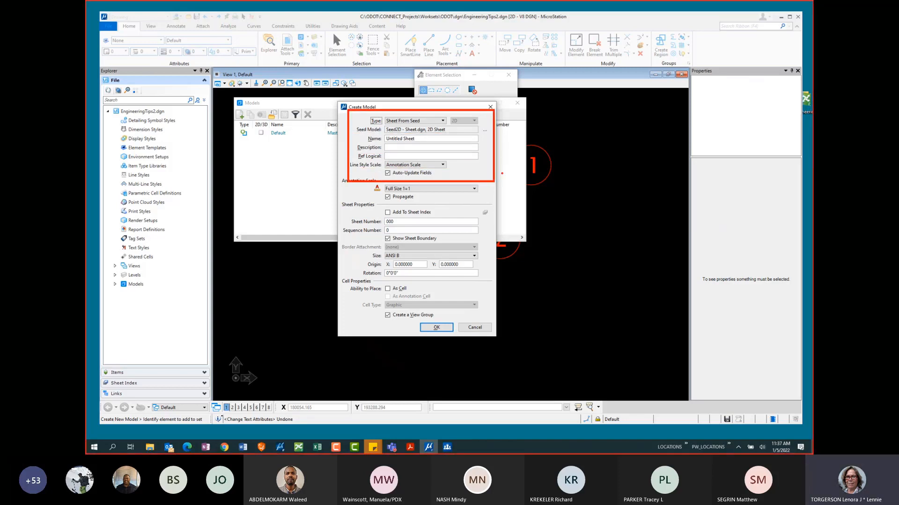
pyautogui.moveTo(481, 135); pyautogui.dragTo(479, 126)
pyautogui.click(484, 130)
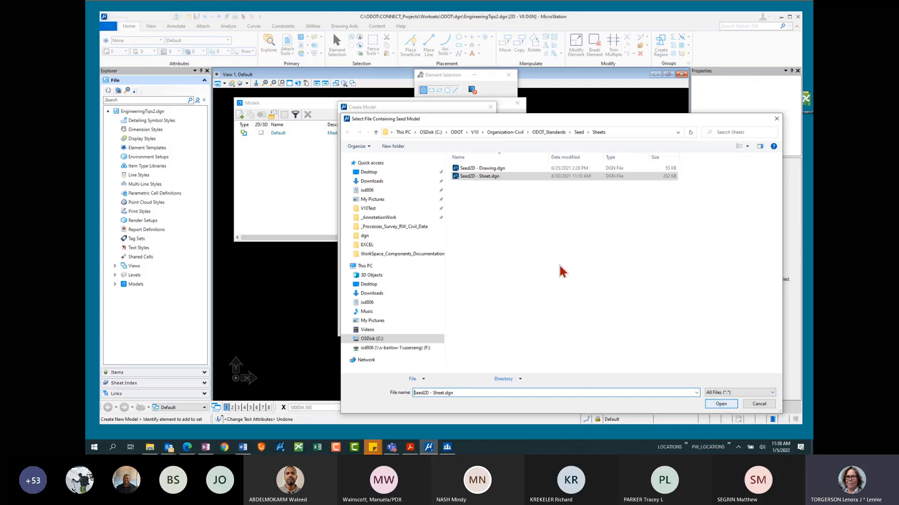
pyautogui.click(721, 404)
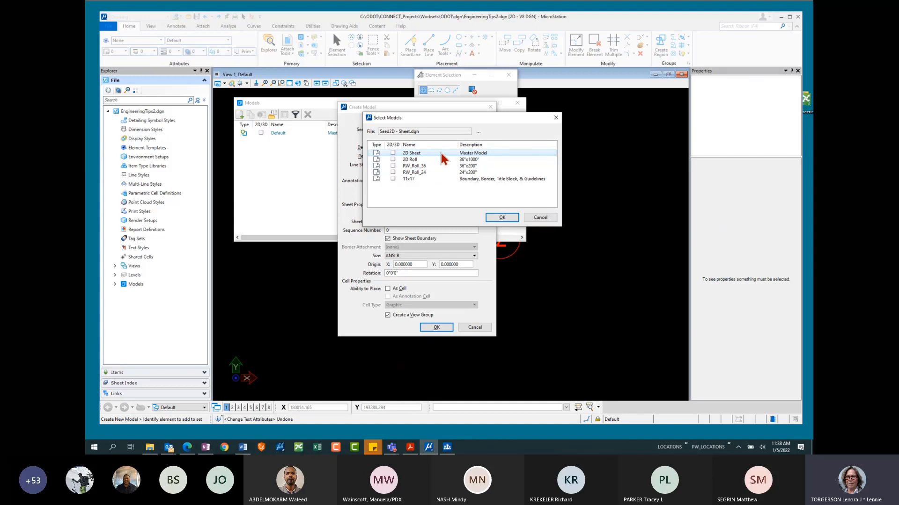
pyautogui.click(503, 218)
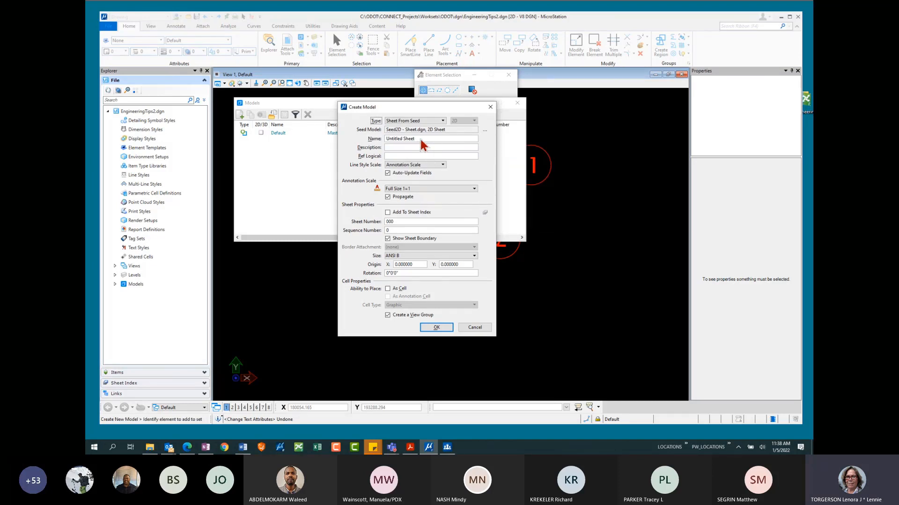
# Name the model "Untitled Sheet 2D Sheet", create it, and move the model list clear of the sheet.
pyautogui.click(432, 139)
pyautogui.write('2D Sheet')
pyautogui.click(436, 327)
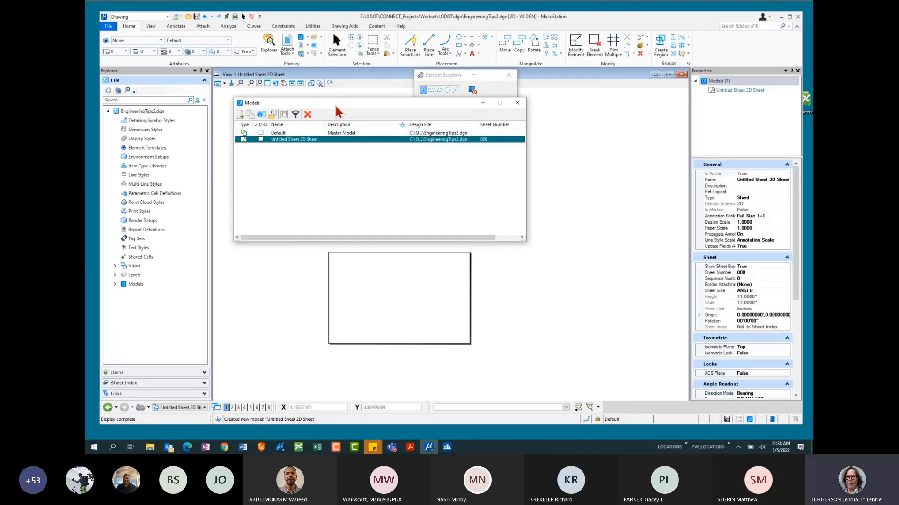
pyautogui.moveTo(336, 104); pyautogui.dragTo(339, 89)
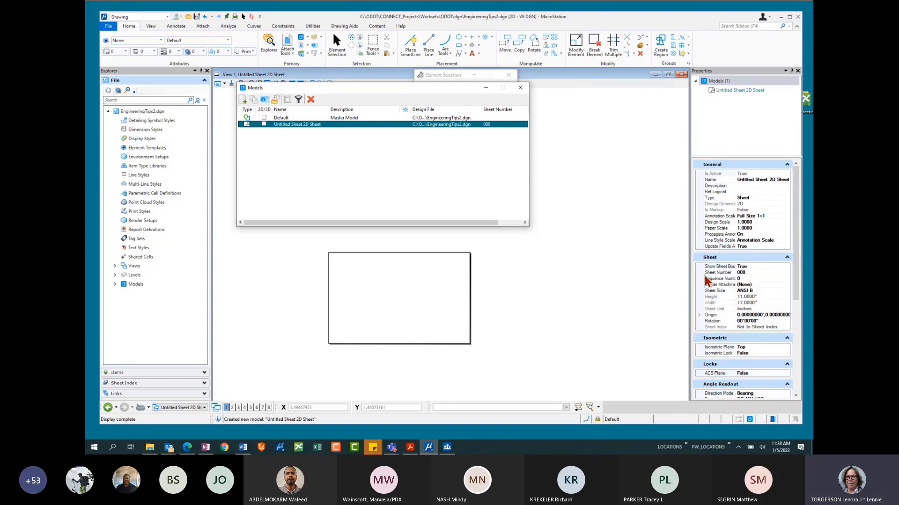
pyautogui.click(690, 294)
pyautogui.hotkey('ctrl', '2')
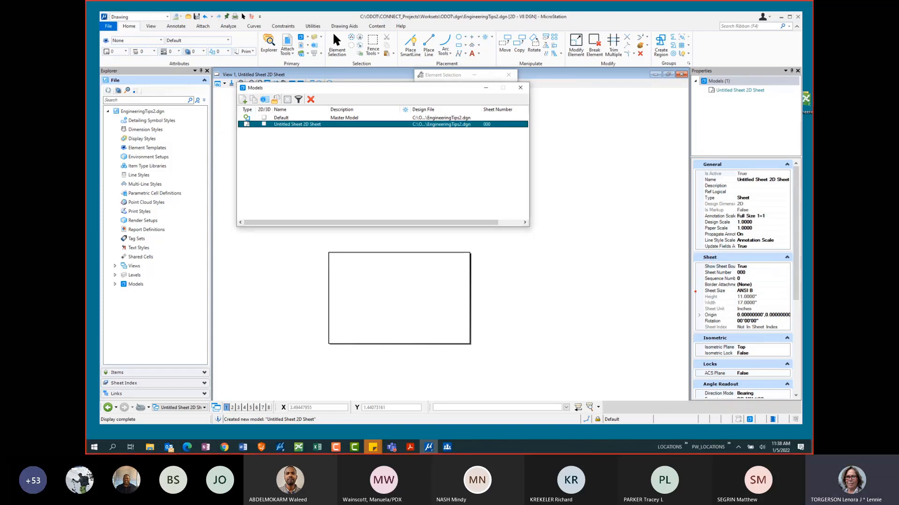
pyautogui.moveTo(519, 268); pyautogui.dragTo(695, 292)
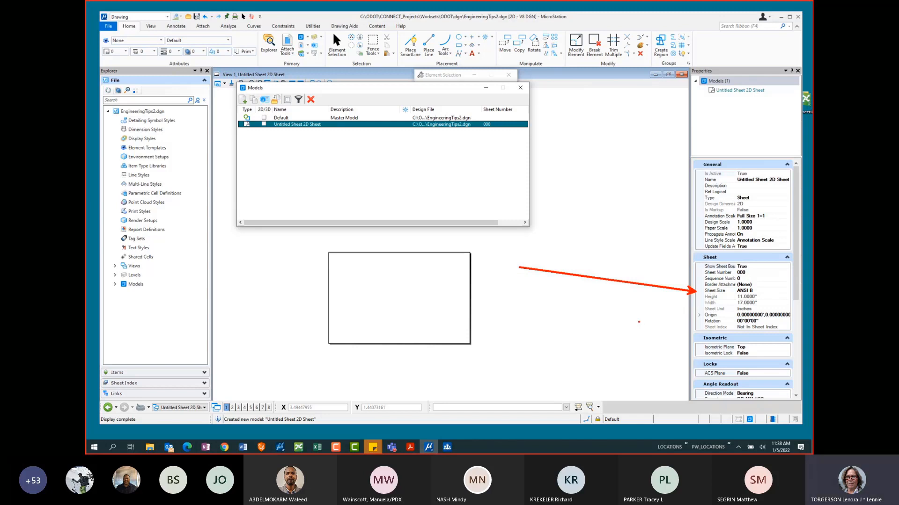
pyautogui.press('Escape')
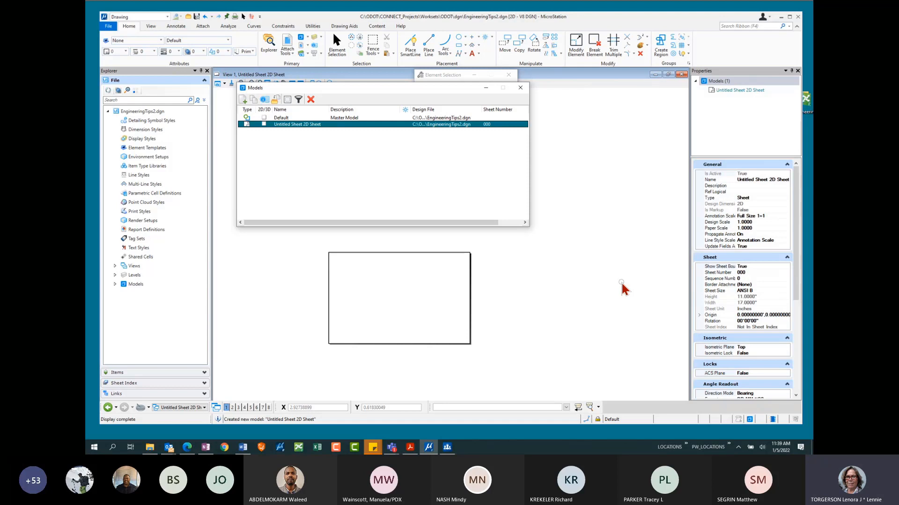
# Start another Sheet From Seed model, using the 11x17 model in Seed2D - Sheet.dgn as its seed.
pyautogui.click(243, 100)
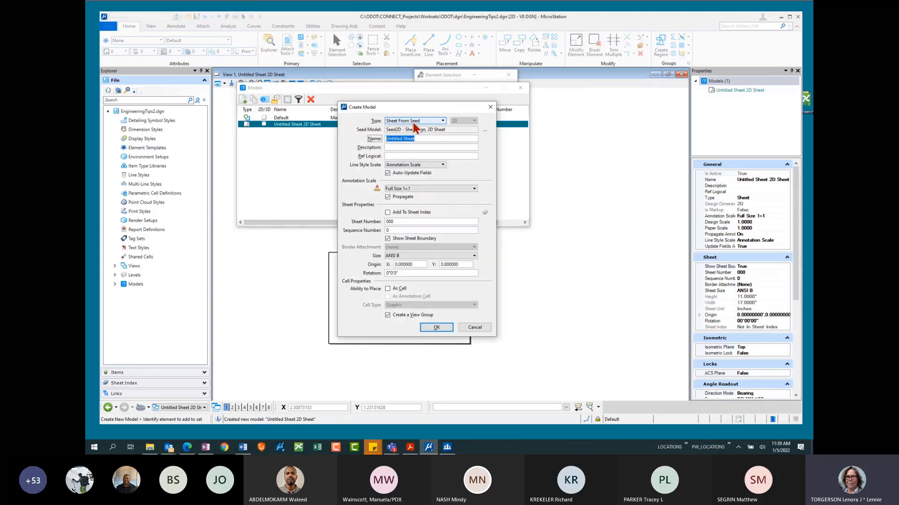
pyautogui.click(485, 131)
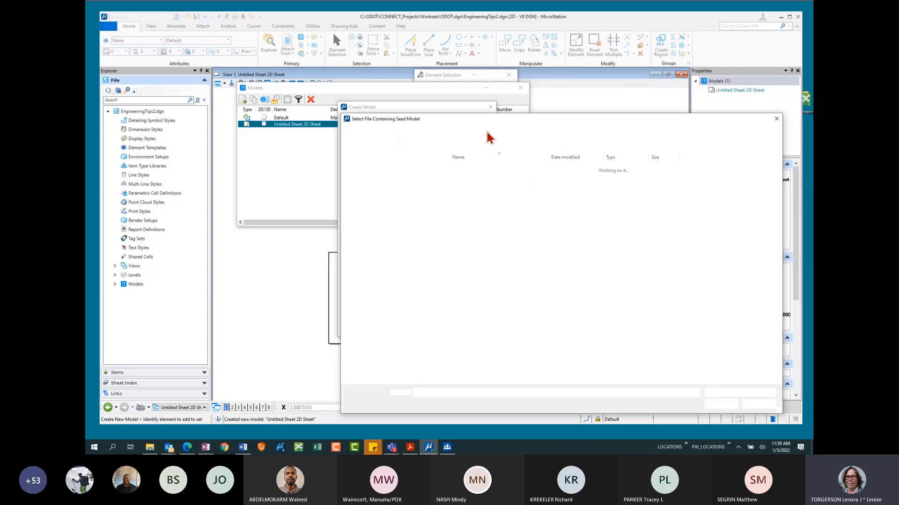
pyautogui.click(721, 404)
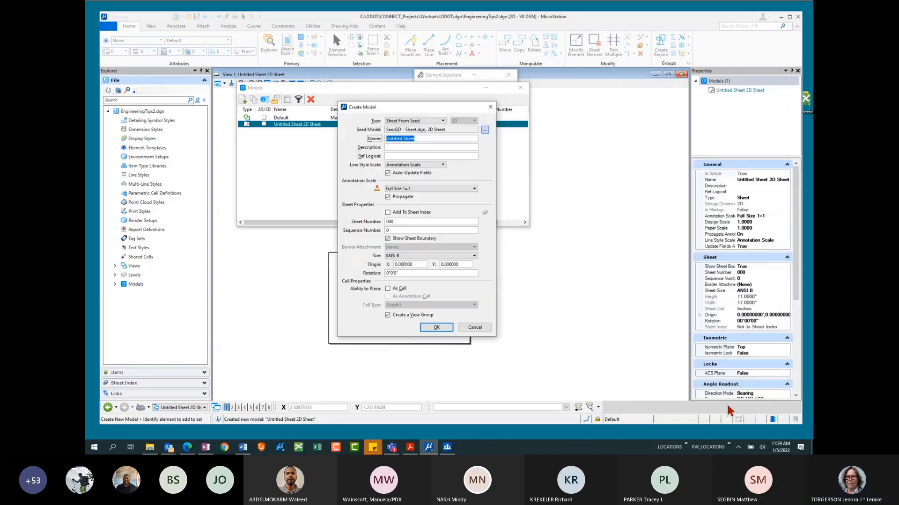
pyautogui.click(411, 180)
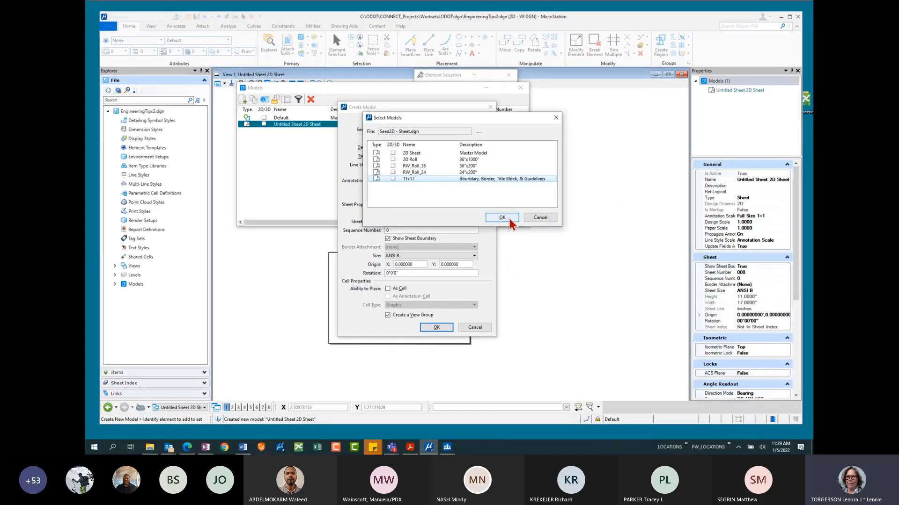
pyautogui.click(510, 220)
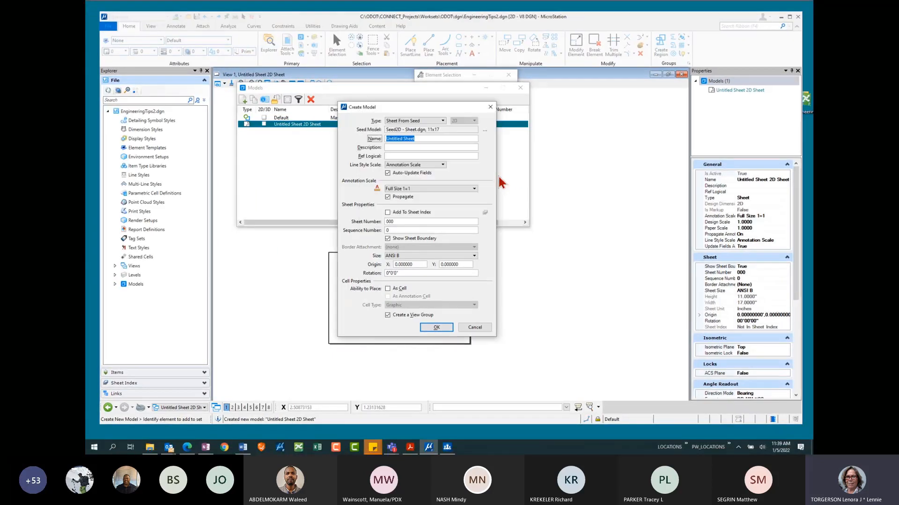
# Create the sheet model under the name "Untitled Sheet 11x17" and close the model list.
pyautogui.click(431, 138)
pyautogui.click(436, 328)
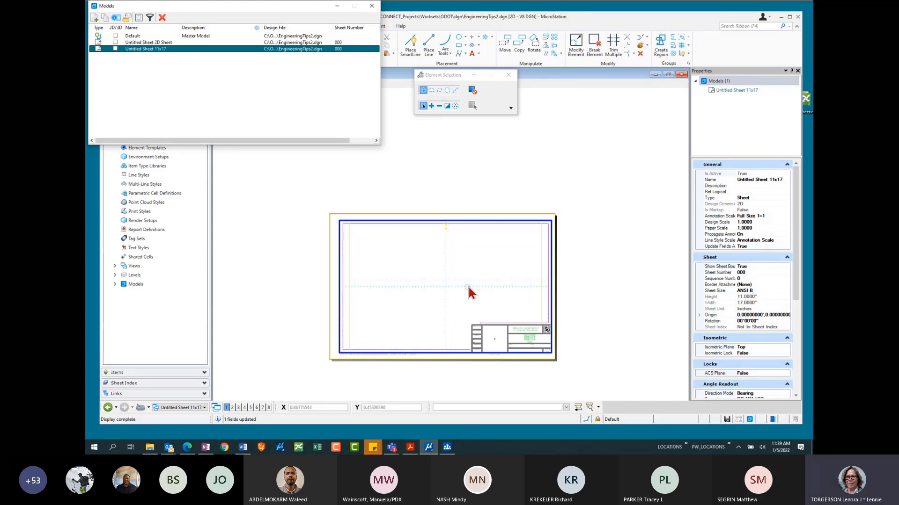
pyautogui.moveTo(323, 7); pyautogui.dragTo(345, 40)
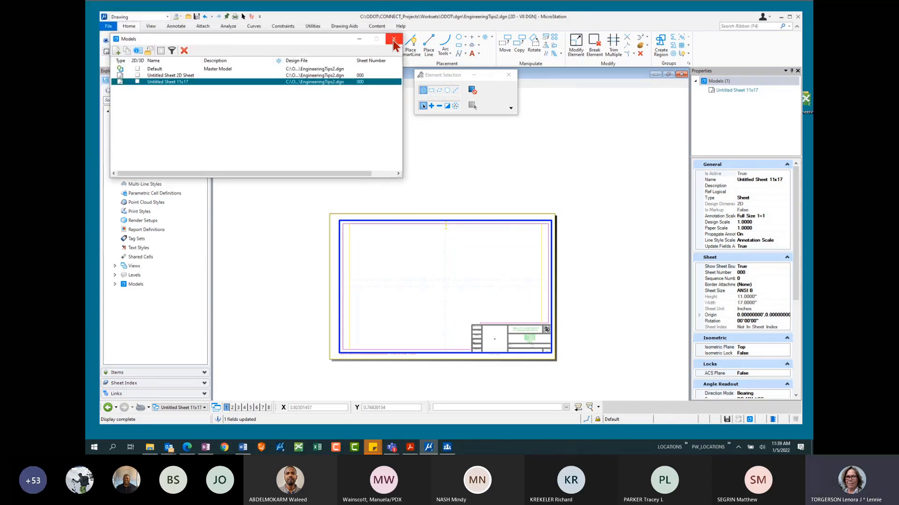
pyautogui.click(394, 40)
pyautogui.scroll(2, 501, 321)
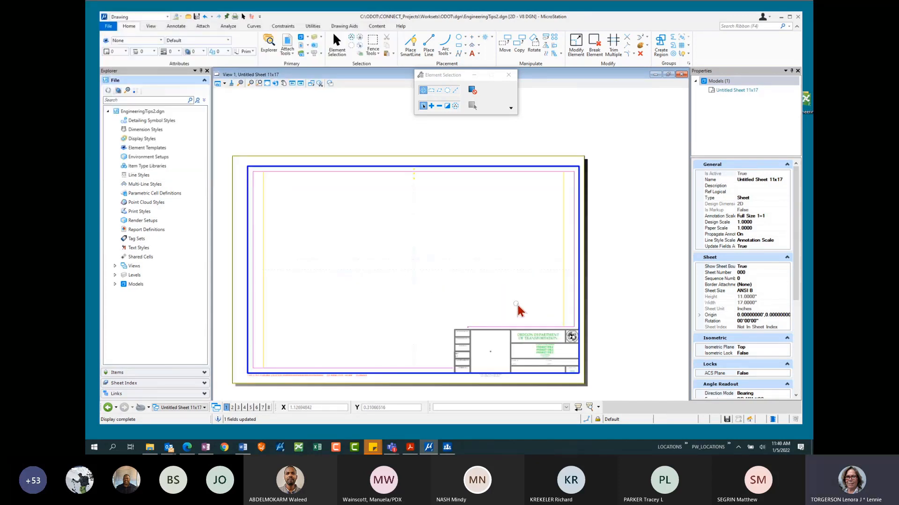
pyautogui.scroll(-1, 518, 309)
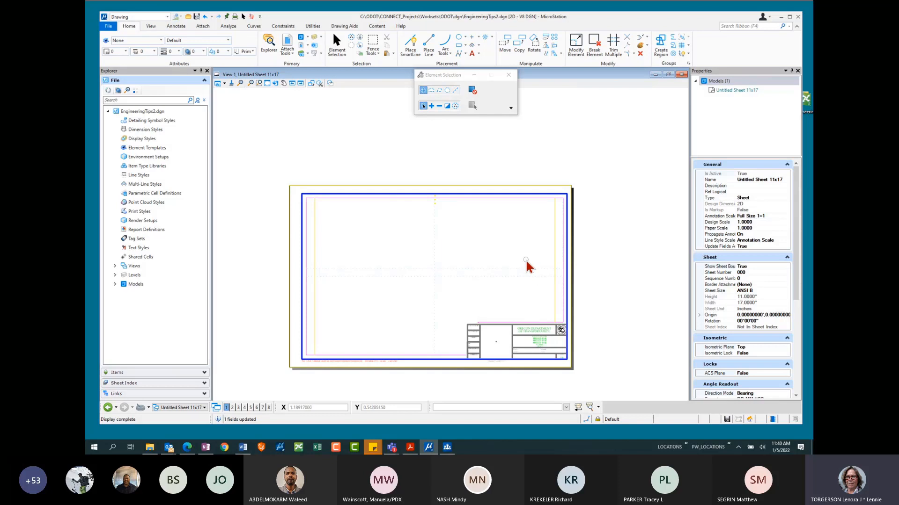
# Switch to the ODOT Plan Sheet Creation workflow and place the short note margin cell at the sheet's lower-left corner.
pyautogui.click(165, 17)
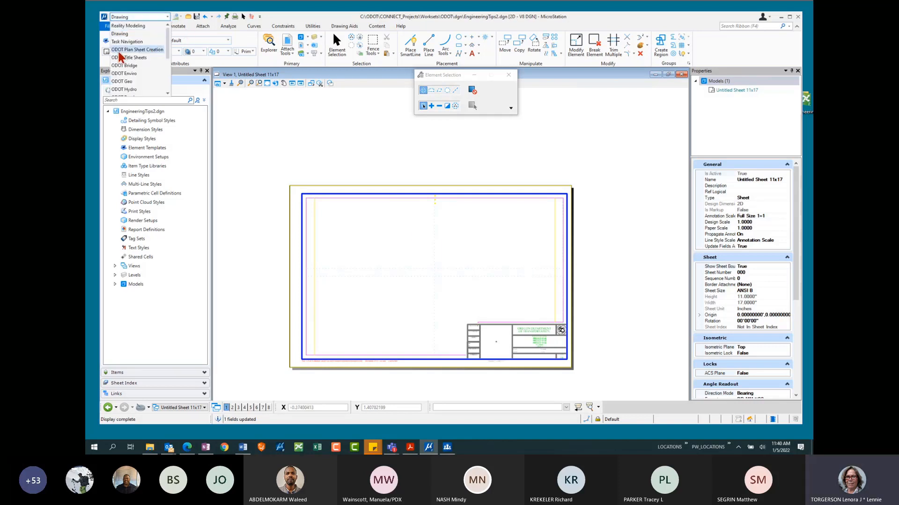
pyautogui.click(147, 50)
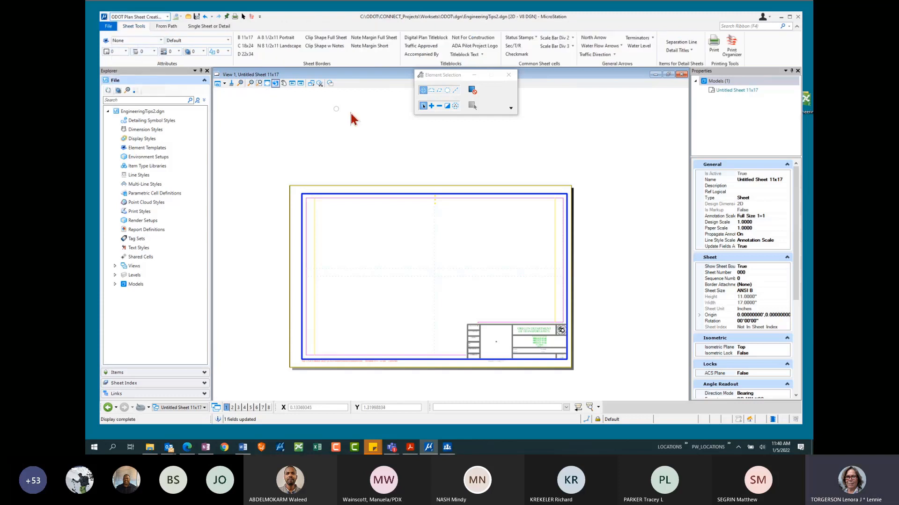
pyautogui.click(366, 47)
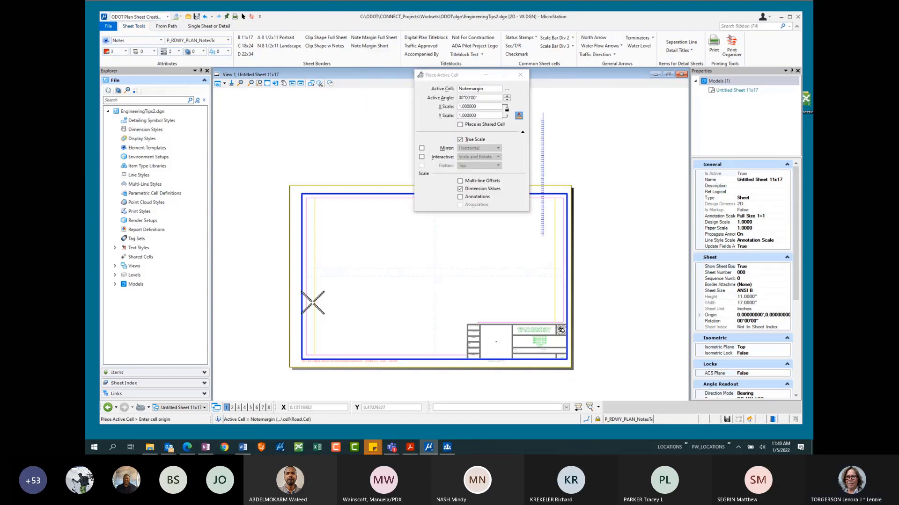
pyautogui.click(289, 368)
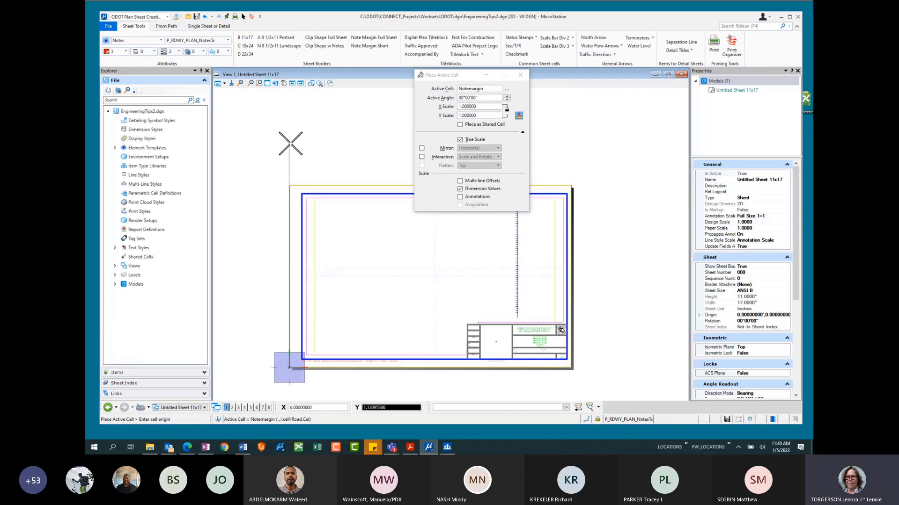
pyautogui.press('Escape')
pyautogui.scroll(2, 596, 214)
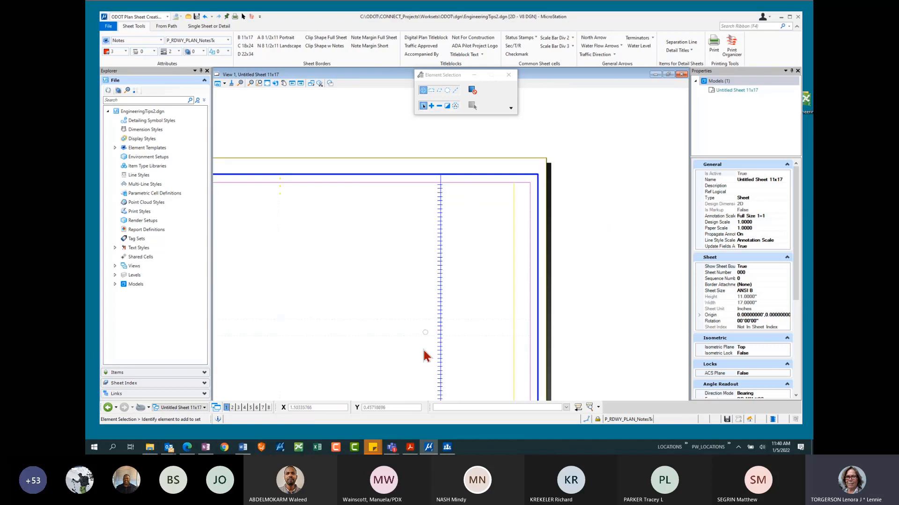
pyautogui.scroll(2, 426, 380)
pyautogui.scroll(-1, 392, 335)
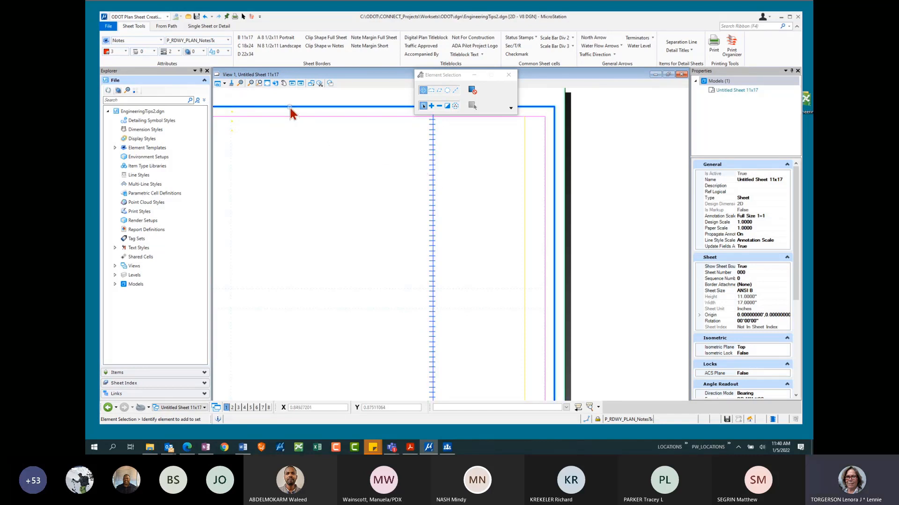
# Switch to the ODOT Roadway workflow, start the Bubble Note Tool, and move its settings dialog clear of the note margin.
pyautogui.click(167, 17)
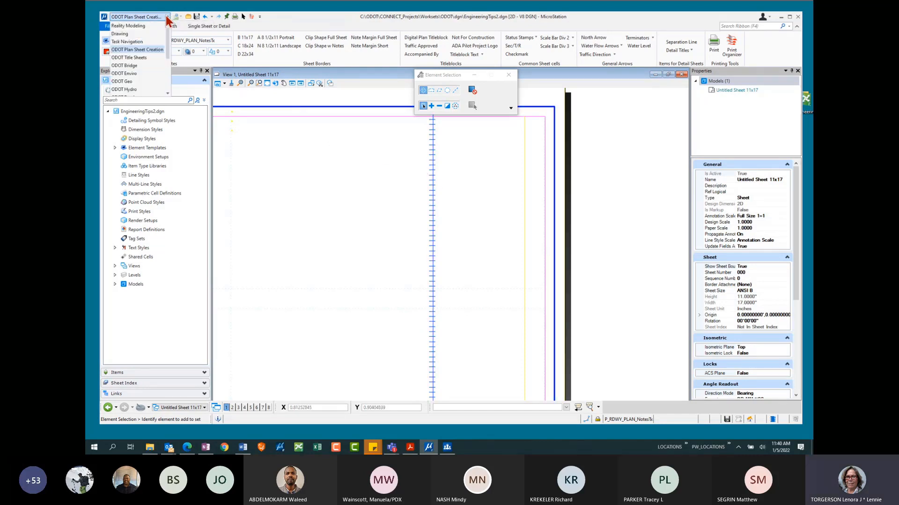
pyautogui.scroll(-3, 166, 37)
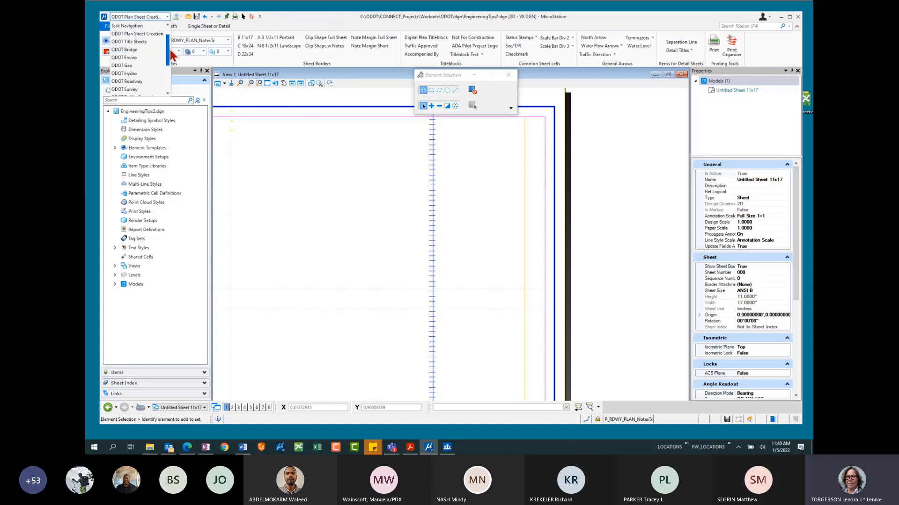
pyautogui.click(136, 67)
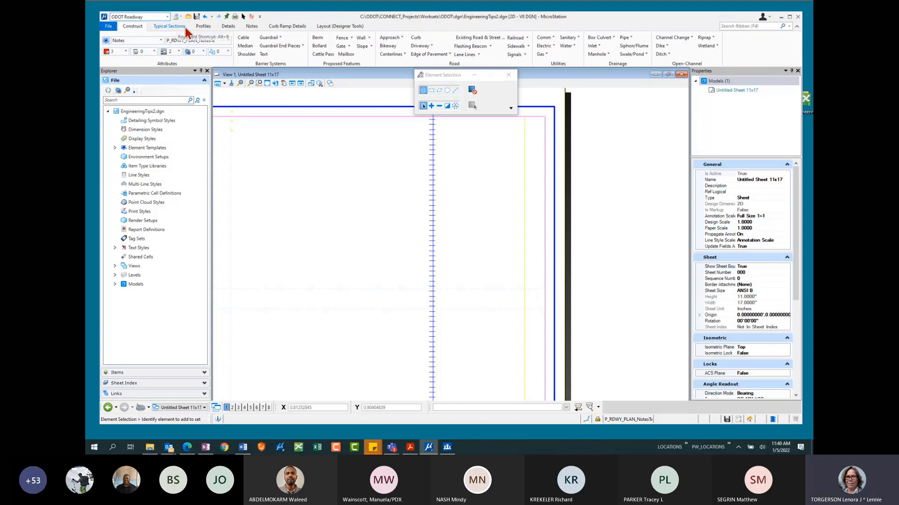
pyautogui.click(253, 27)
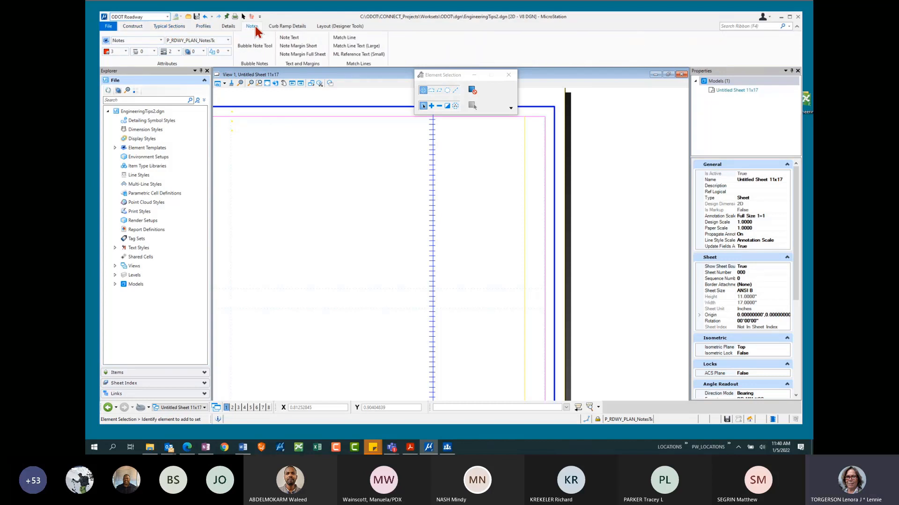
pyautogui.click(257, 47)
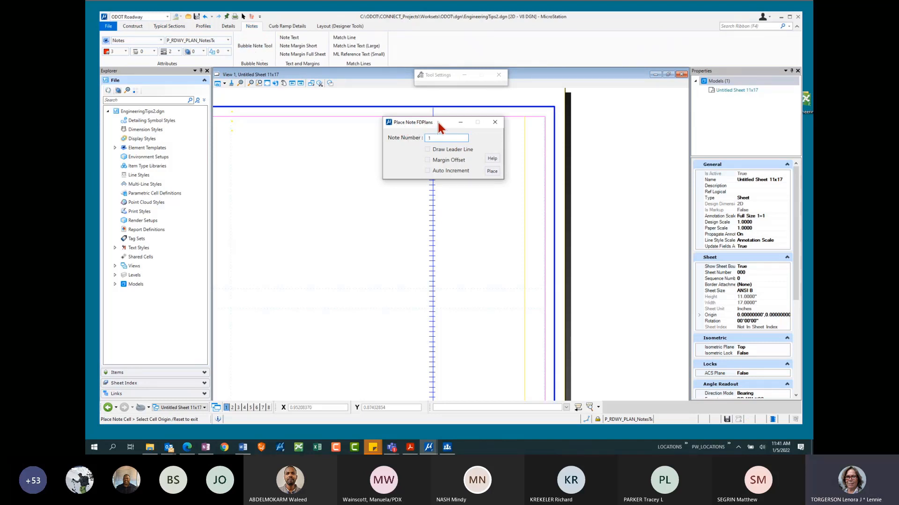
pyautogui.moveTo(439, 124); pyautogui.dragTo(303, 97)
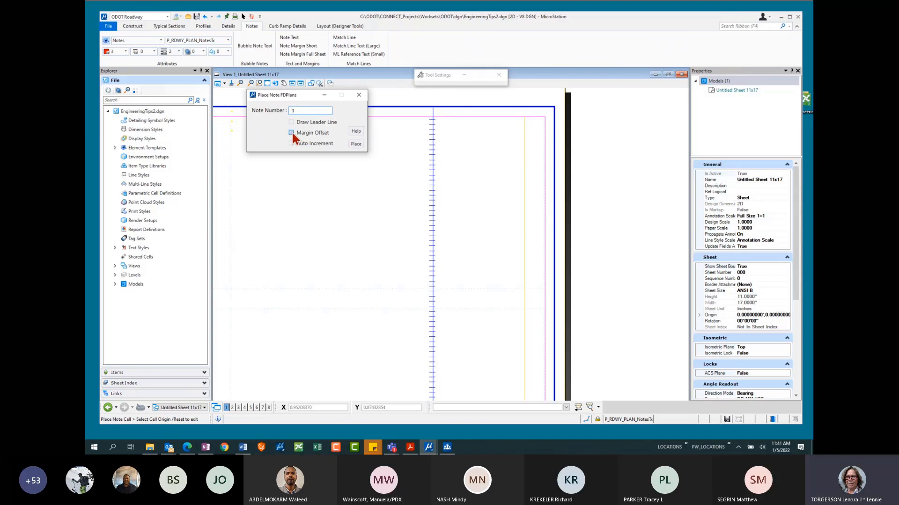
# Try placing bubble note 1 on a note margin tick without Margin Offset, and undo the placement.
pyautogui.scroll(3, 433, 143)
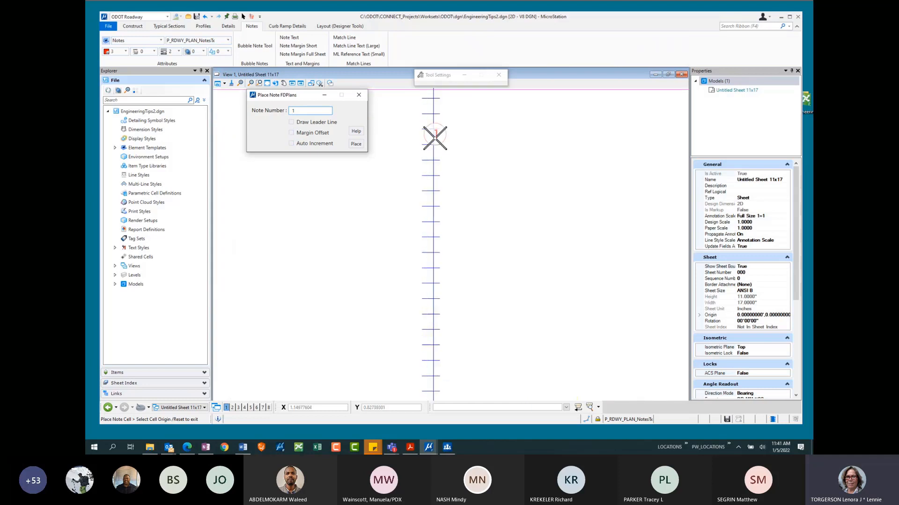
pyautogui.scroll(1, 437, 146)
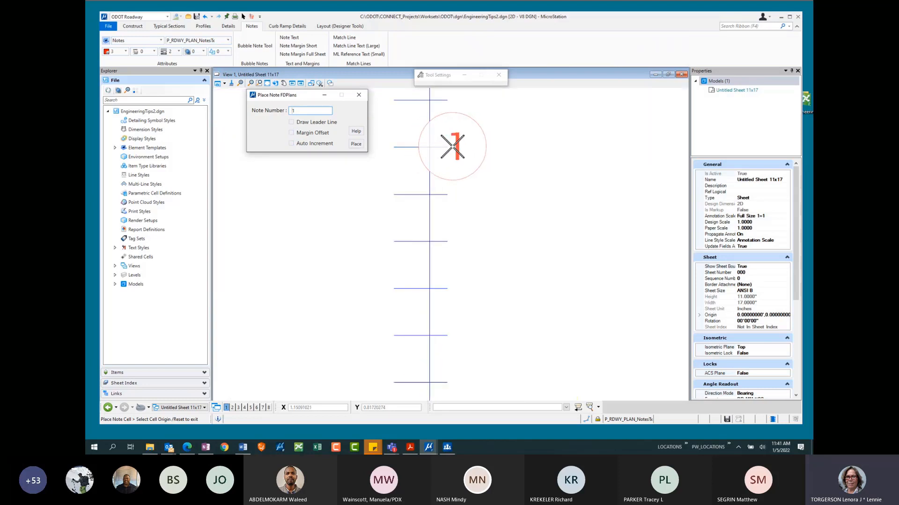
pyautogui.scroll(2, 452, 147)
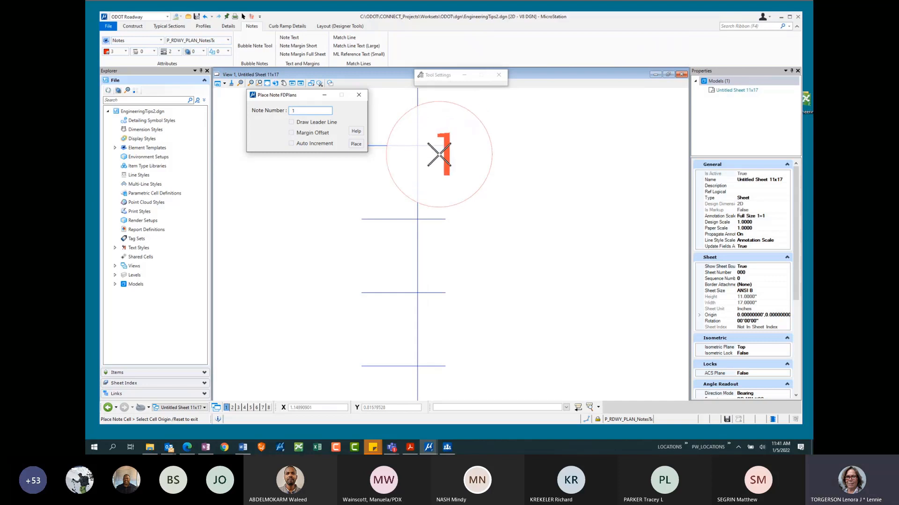
pyautogui.click(443, 147)
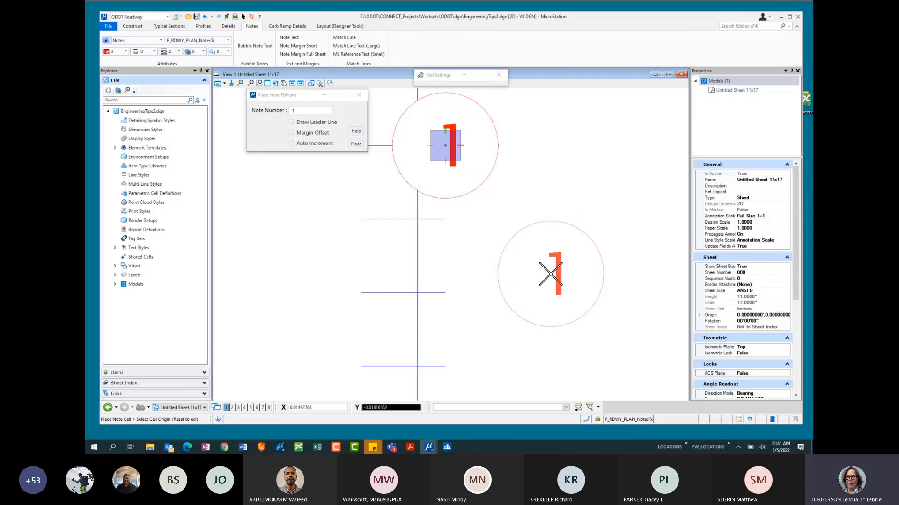
pyautogui.scroll(-1, 499, 222)
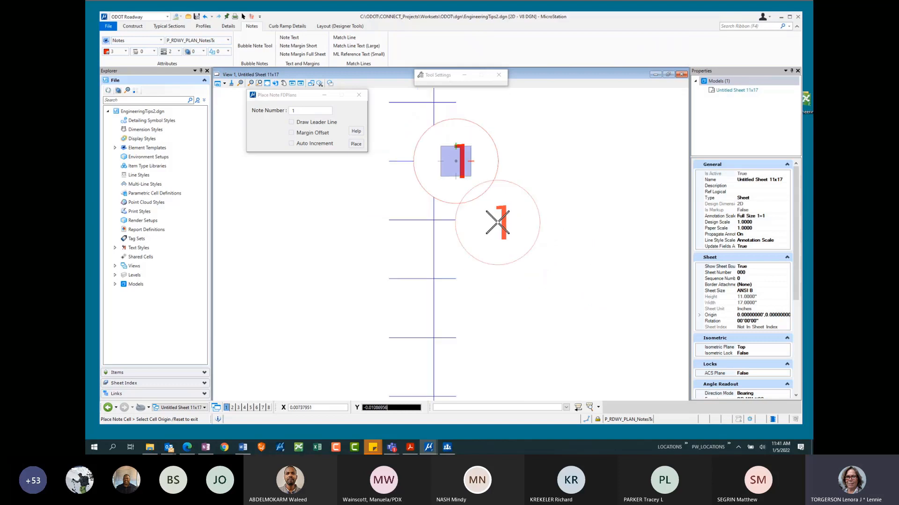
pyautogui.scroll(-1, 498, 223)
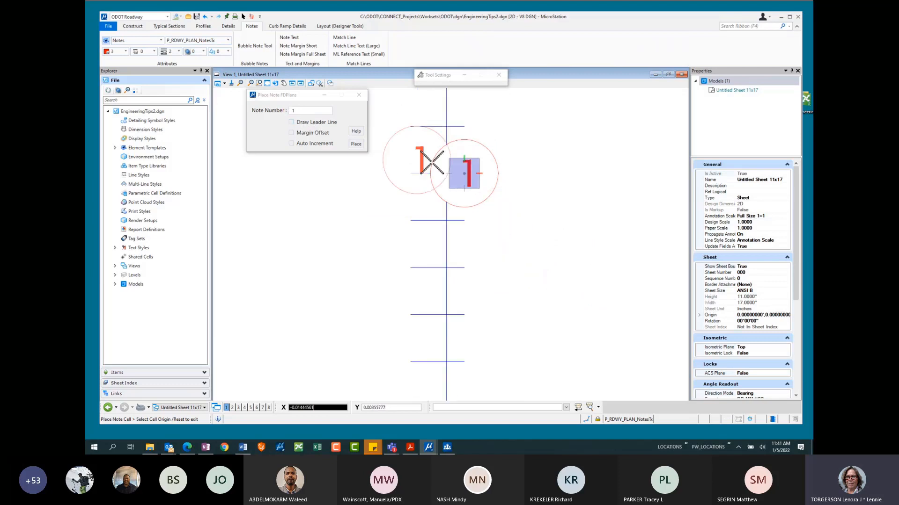
pyautogui.click(206, 18)
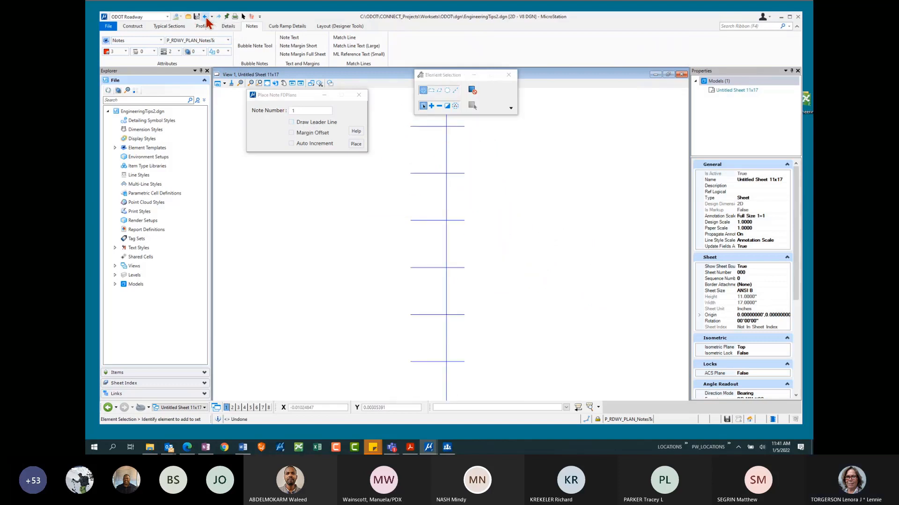
# With Margin Offset and Auto Increment enabled, place bubble notes 1 to 4 at every third tick's right end along the note margin.
pyautogui.click(293, 132)
pyautogui.click(292, 143)
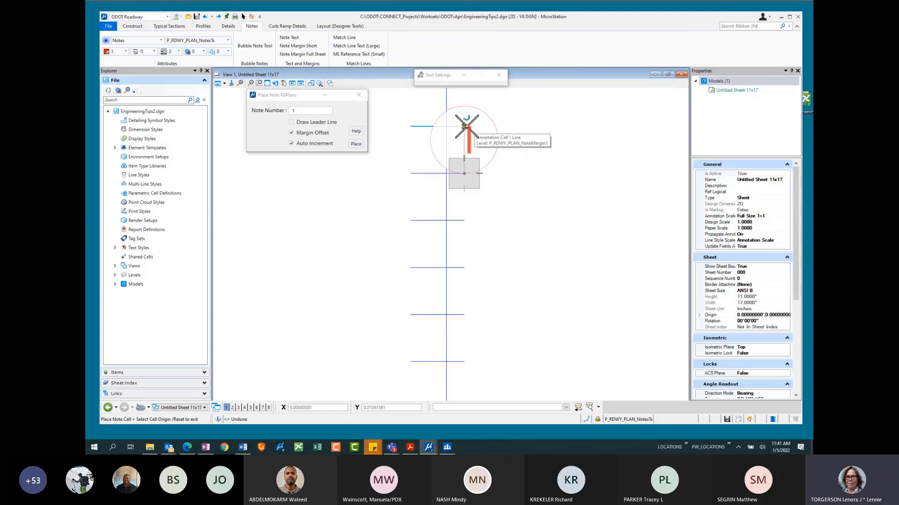
pyautogui.click(466, 127)
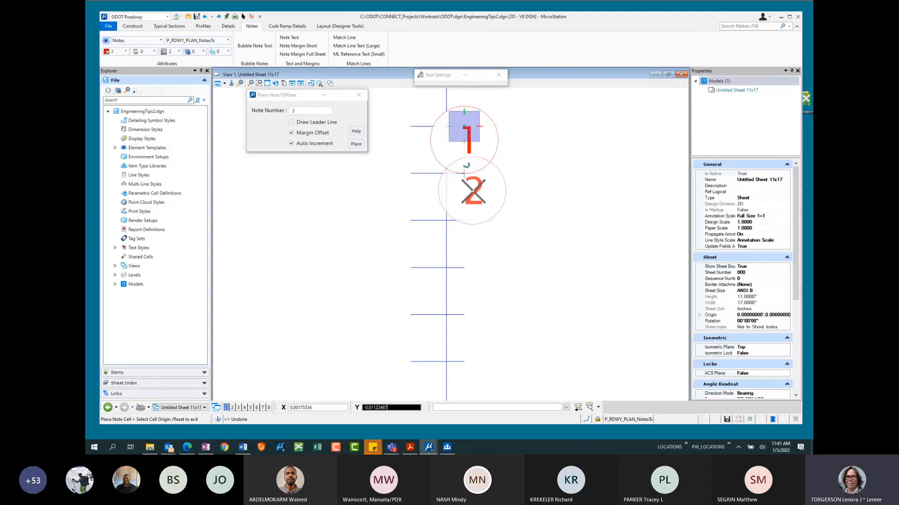
pyautogui.click(467, 268)
pyautogui.scroll(-3, 447, 196)
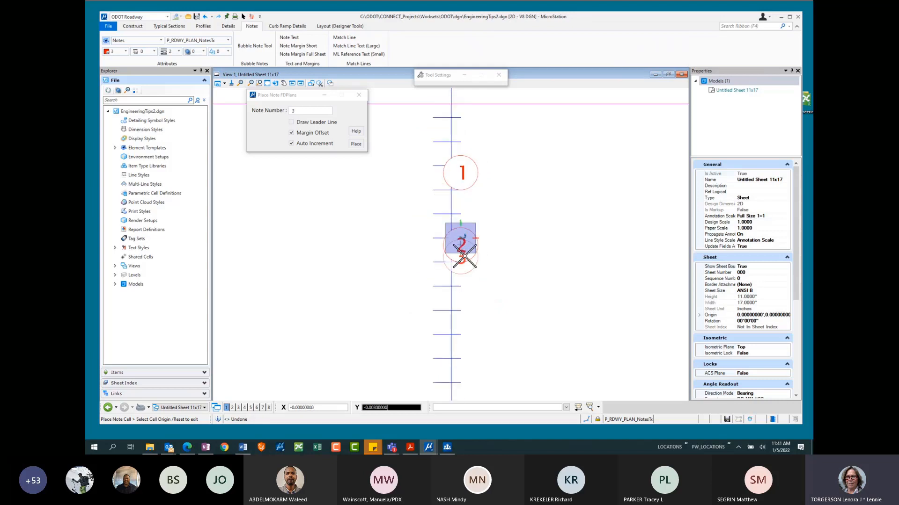
pyautogui.click(462, 314)
pyautogui.scroll(-2, 465, 260)
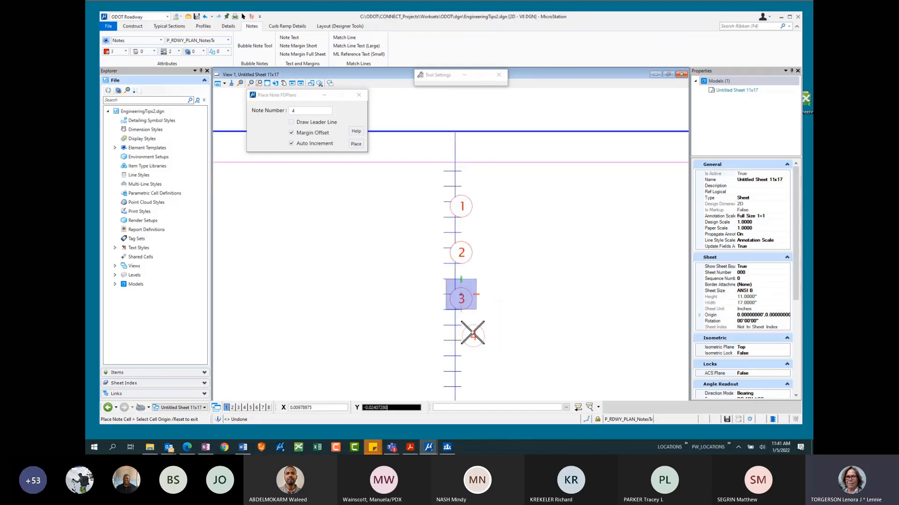
pyautogui.click(462, 343)
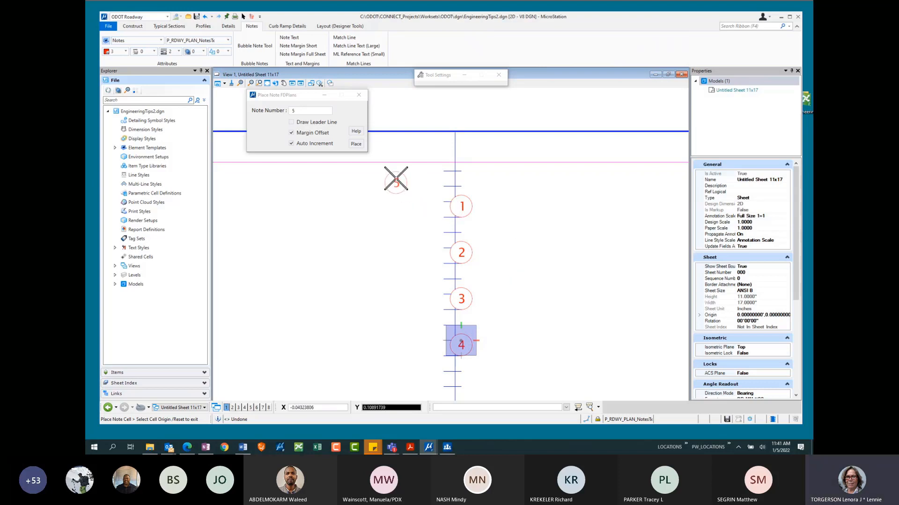
# Turn off Auto Increment and place three bubble notes numbered 5 on the margin ticks below note 4.
pyautogui.click(292, 144)
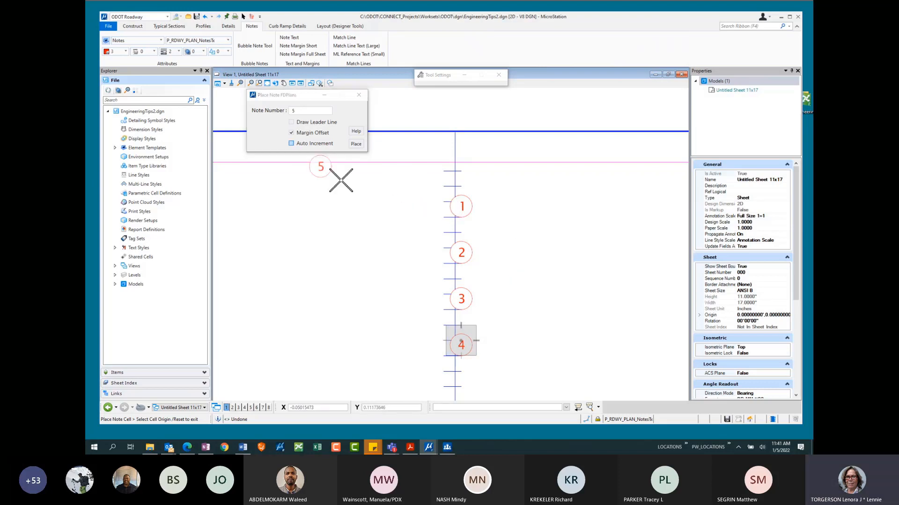
pyautogui.scroll(-1, 365, 182)
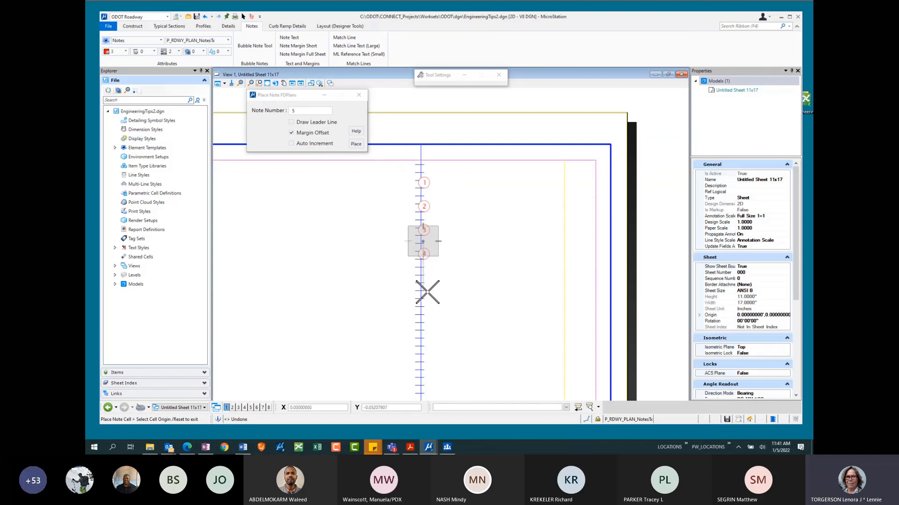
pyautogui.scroll(1, 427, 281)
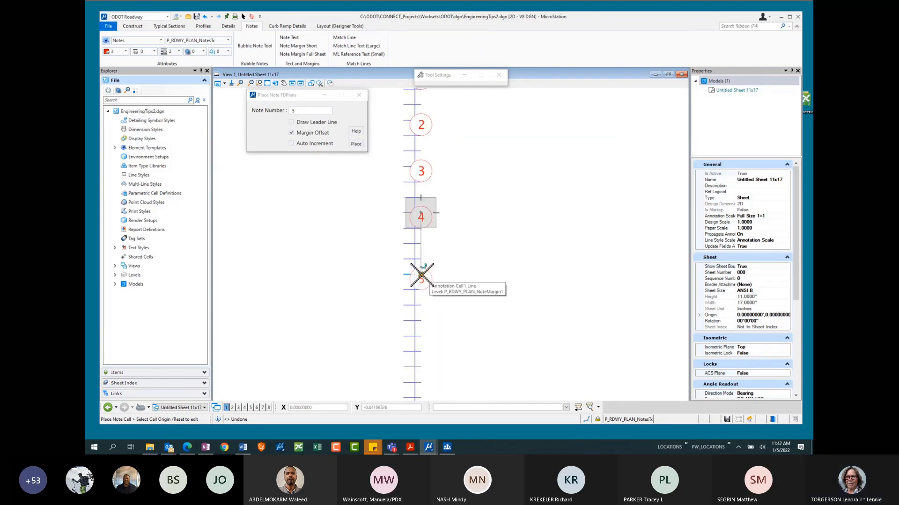
pyautogui.click(421, 281)
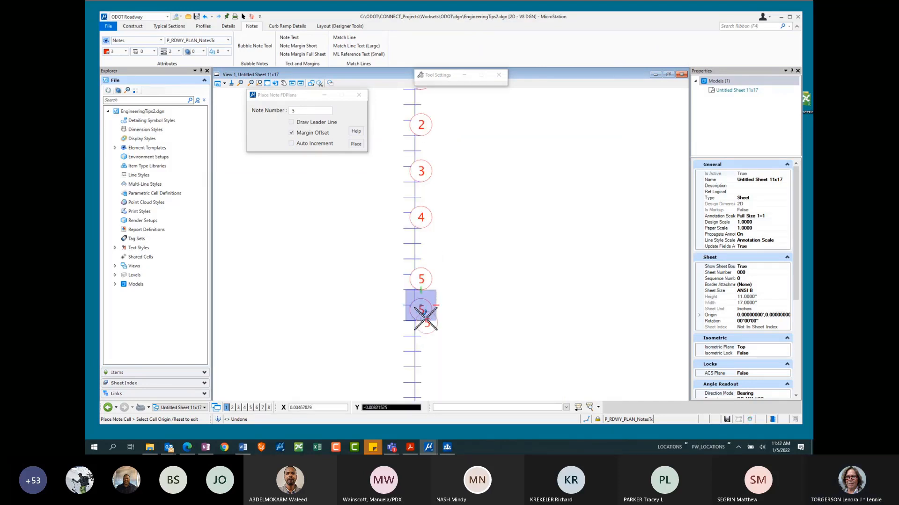
pyautogui.click(421, 325)
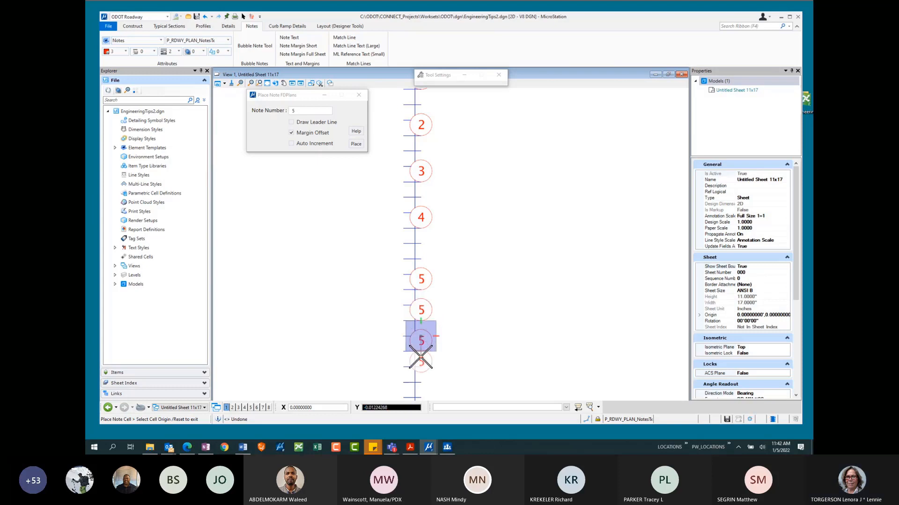
# Set the note number to 8 and place that bubble note on the margin below the notes numbered 5.
pyautogui.moveTo(305, 111); pyautogui.dragTo(289, 111)
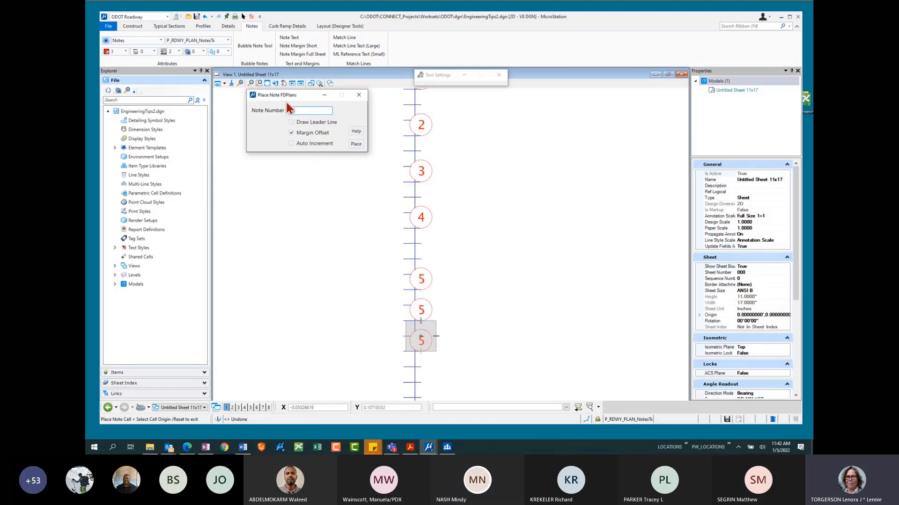
pyautogui.write('8')
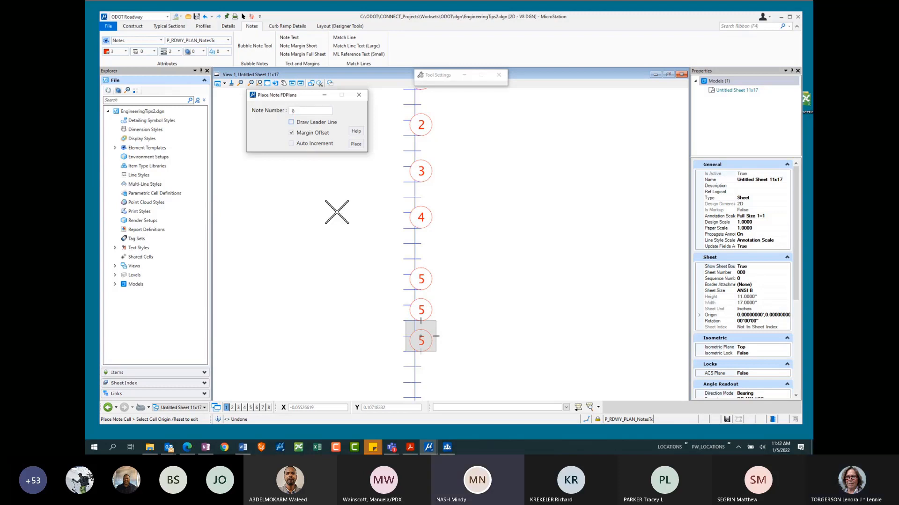
pyautogui.click(421, 383)
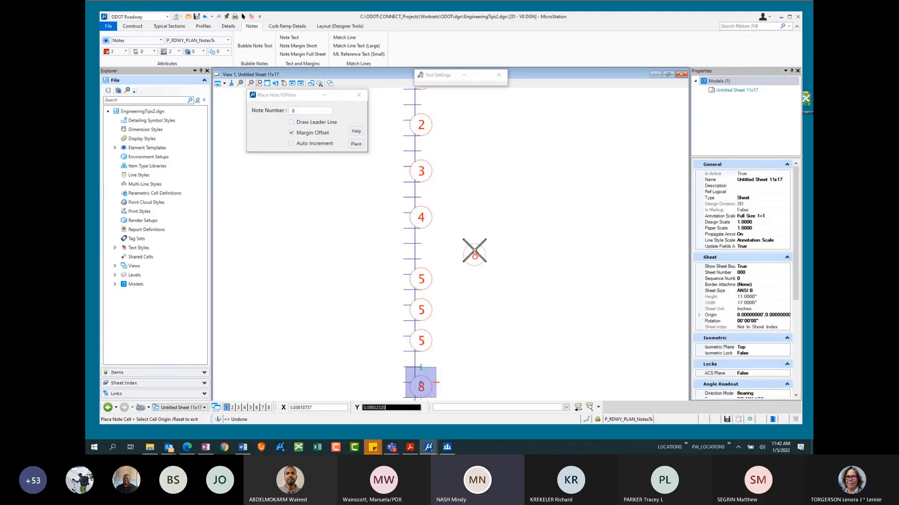
pyautogui.scroll(-1, 476, 251)
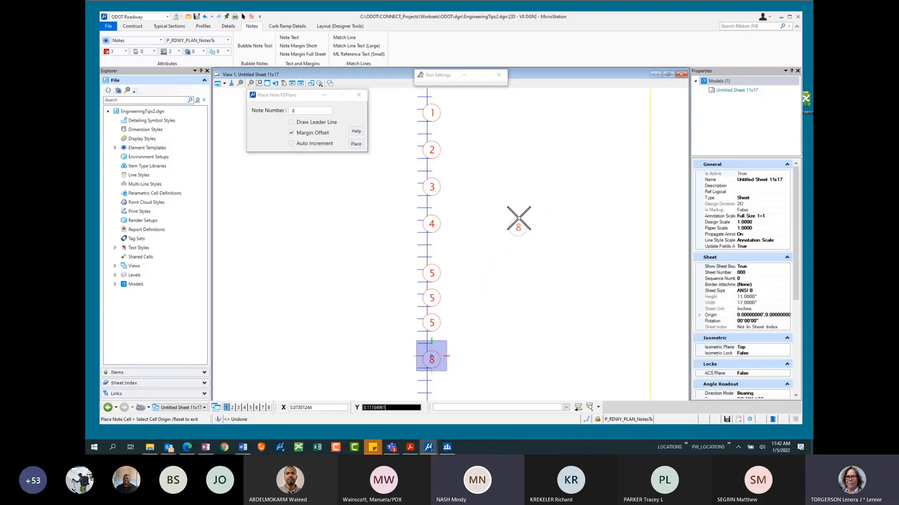
# Undo the placement of all the bubble notes along the note margin.
pyautogui.click(206, 17)
pyautogui.click(205, 18)
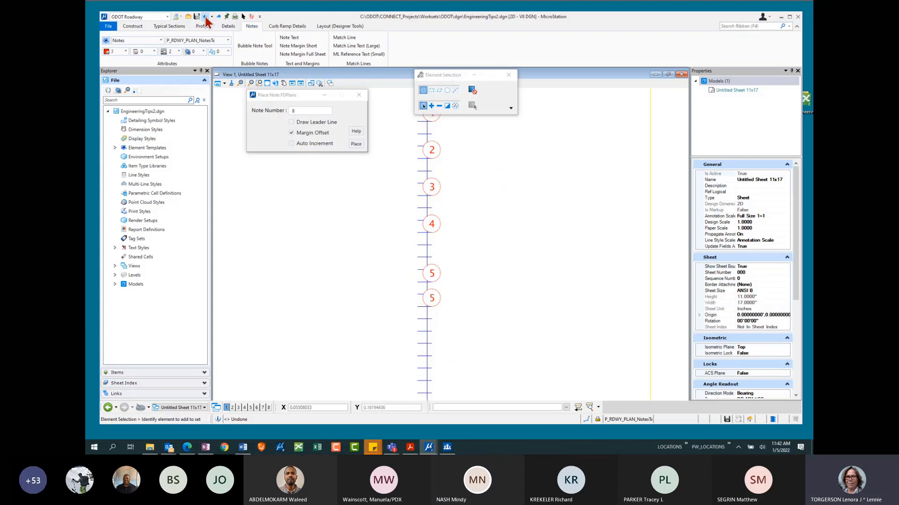
pyautogui.click(206, 17)
pyautogui.click(205, 16)
pyautogui.click(205, 15)
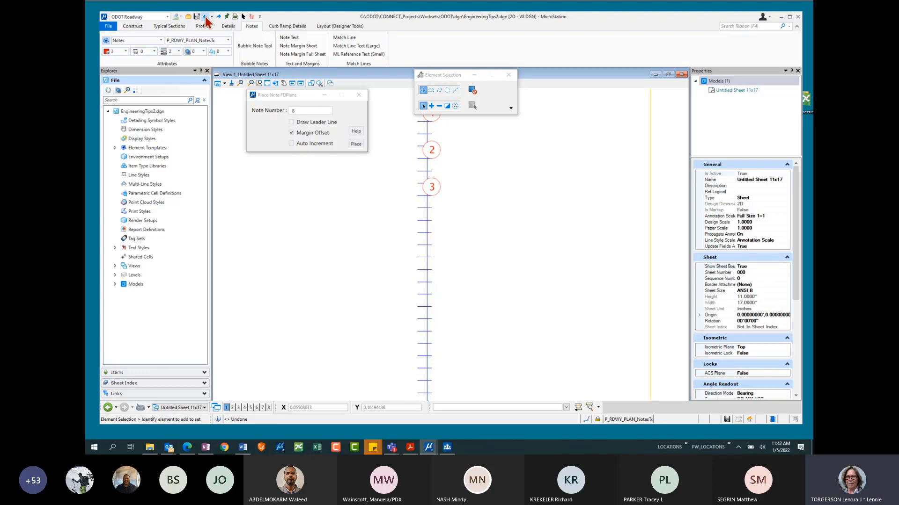
pyautogui.click(205, 15)
pyautogui.click(205, 16)
# Restart the note number at 1 with Auto Increment on and place bubble notes 1 to 6 at the ticks' left ends down the note margin.
pyautogui.click(300, 111)
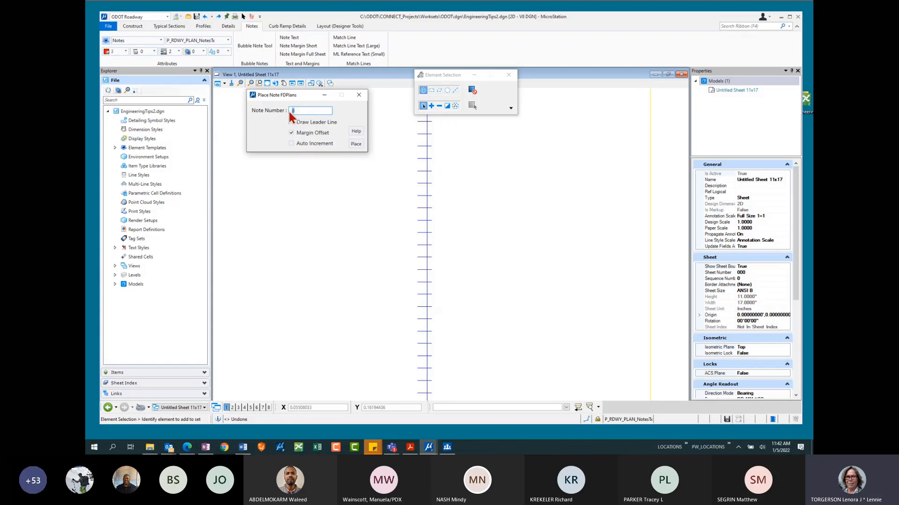
pyautogui.write('1')
pyautogui.scroll(1, 336, 56)
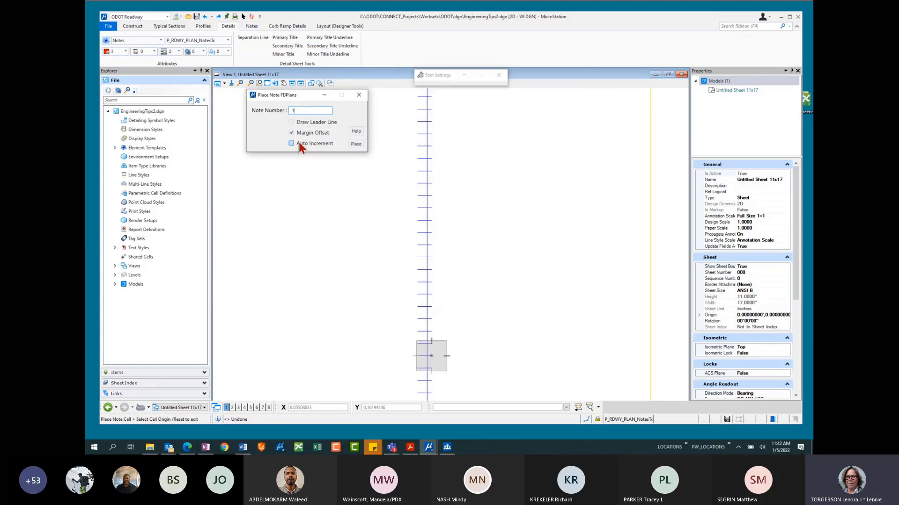
pyautogui.click(299, 143)
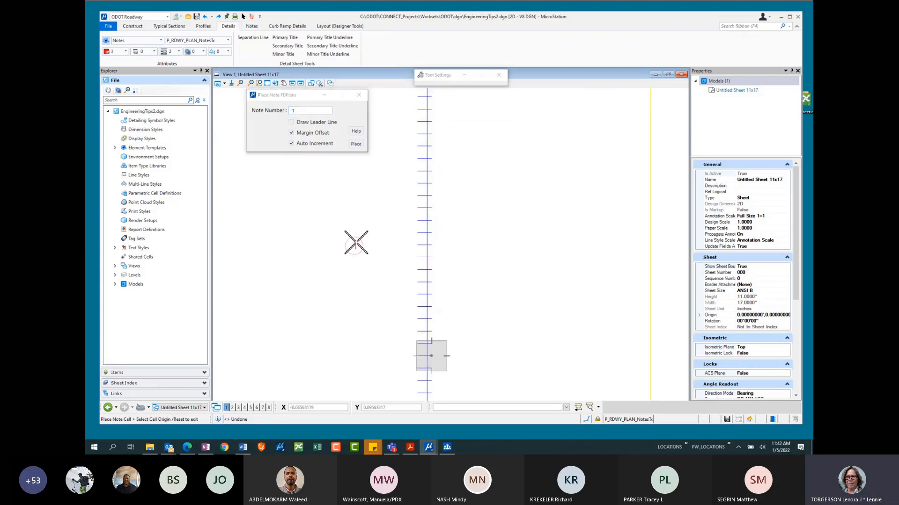
pyautogui.scroll(-2, 356, 242)
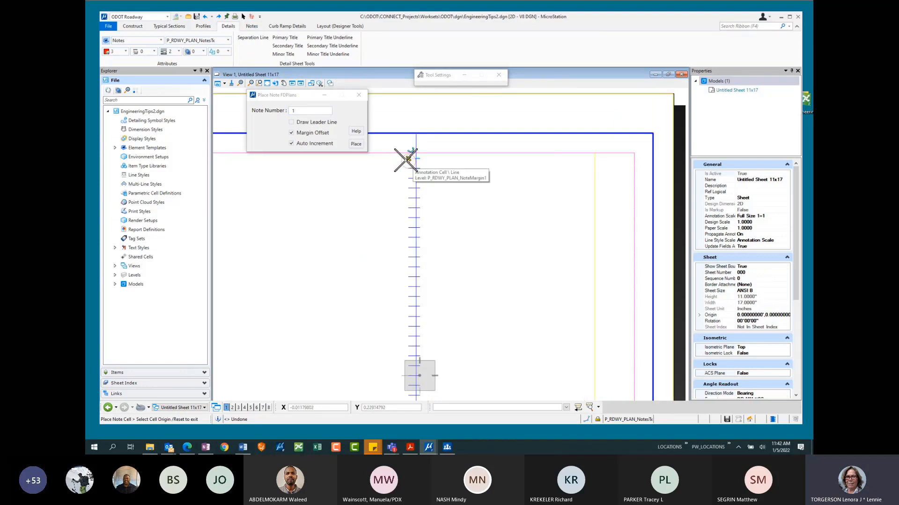
pyautogui.click(407, 159)
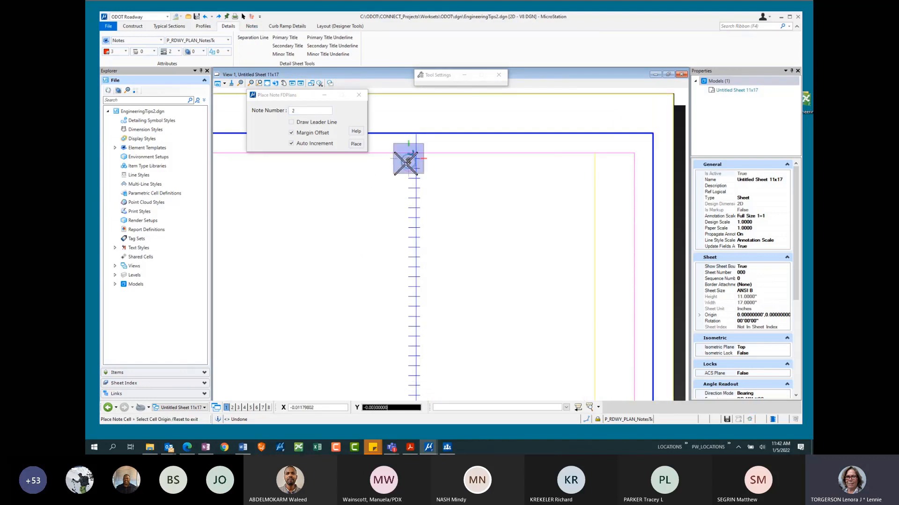
pyautogui.click(406, 189)
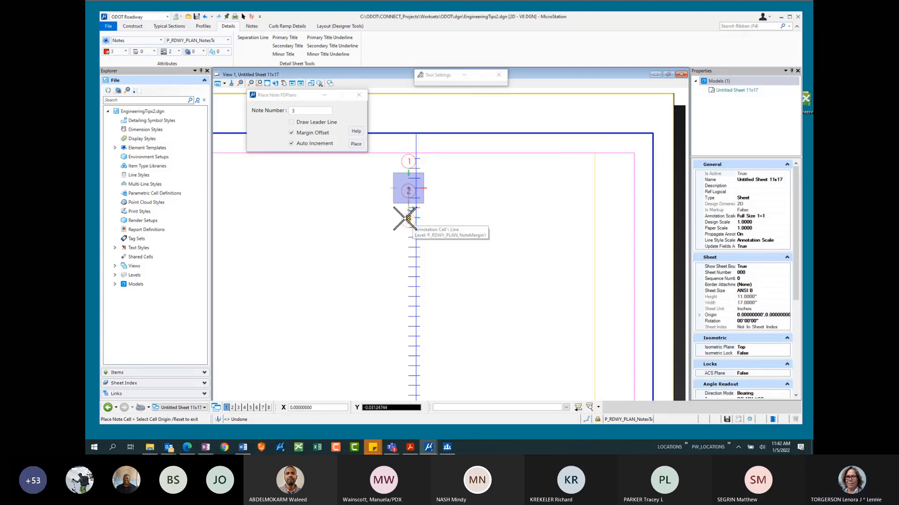
pyautogui.click(406, 219)
pyautogui.click(407, 257)
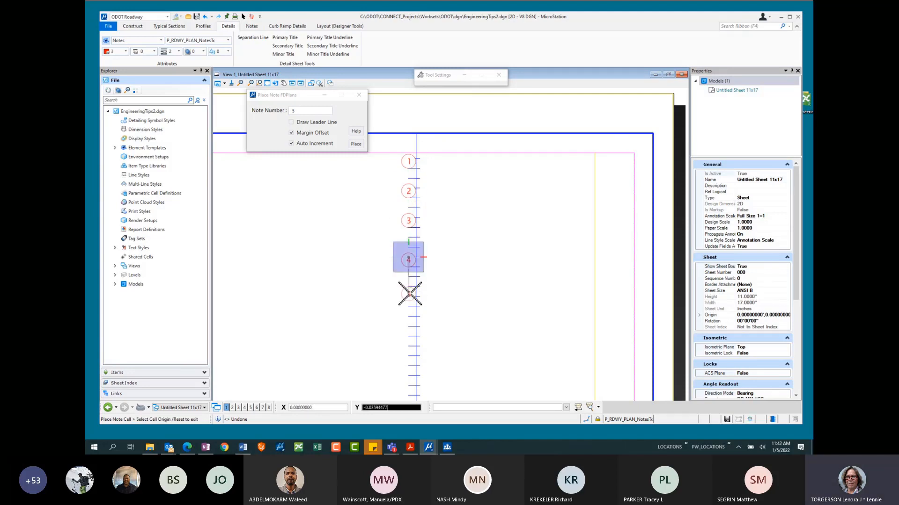
pyautogui.click(408, 299)
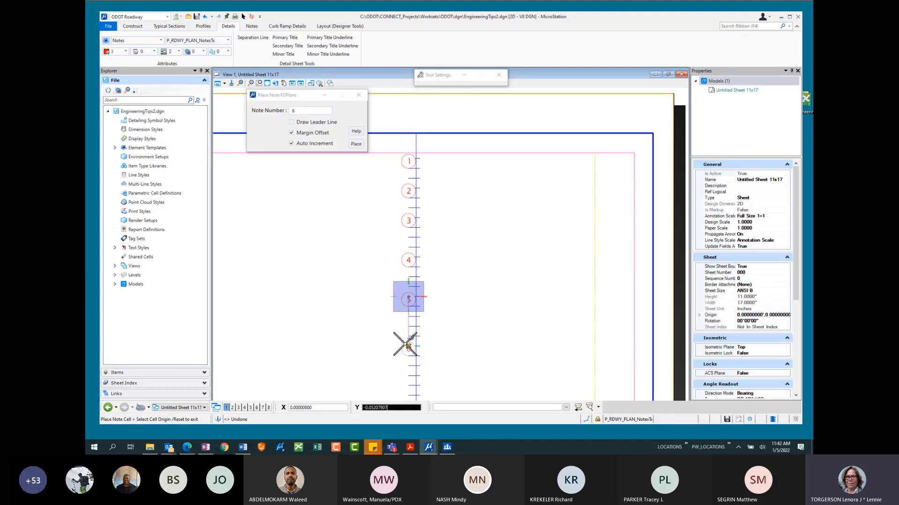
pyautogui.click(406, 345)
pyautogui.rightClick(349, 234)
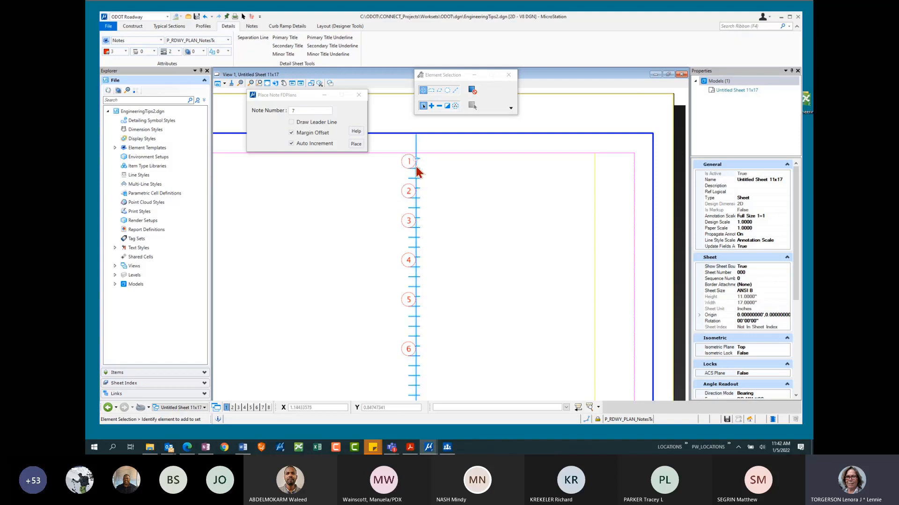
pyautogui.moveTo(420, 162)
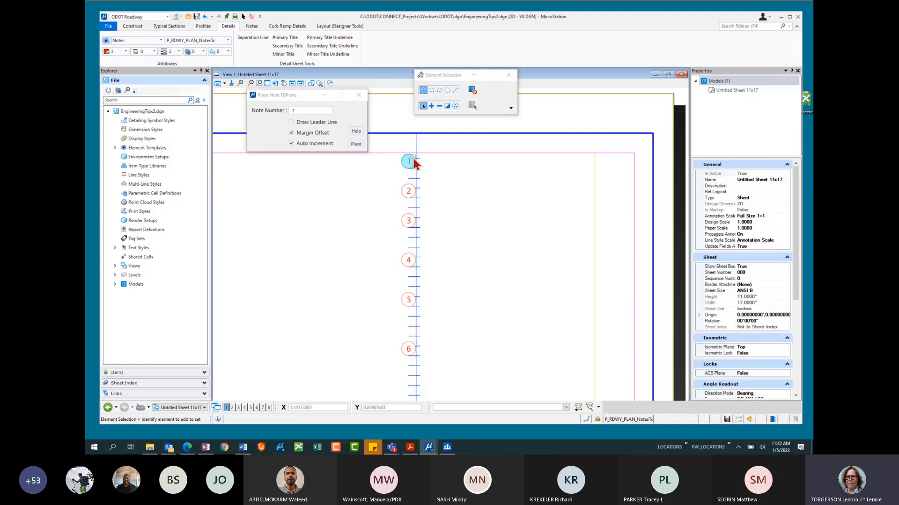
pyautogui.scroll(5, 408, 162)
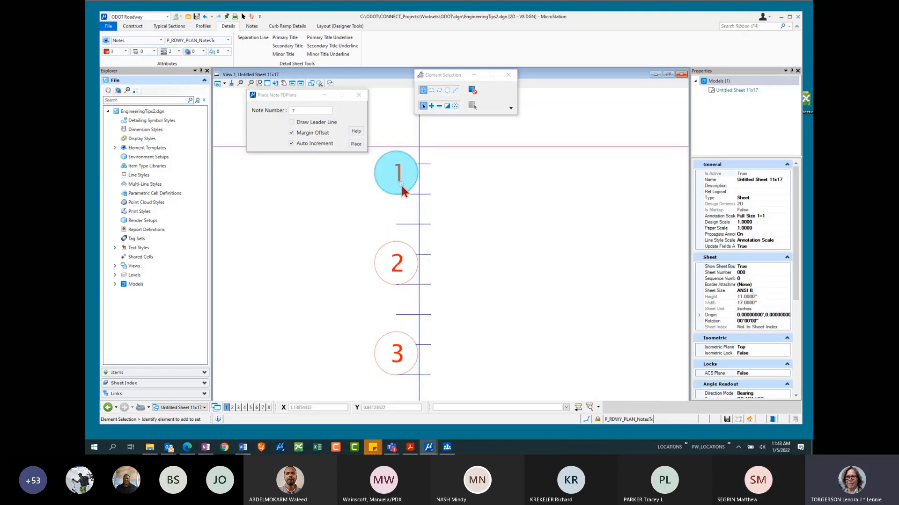
pyautogui.moveTo(403, 186)
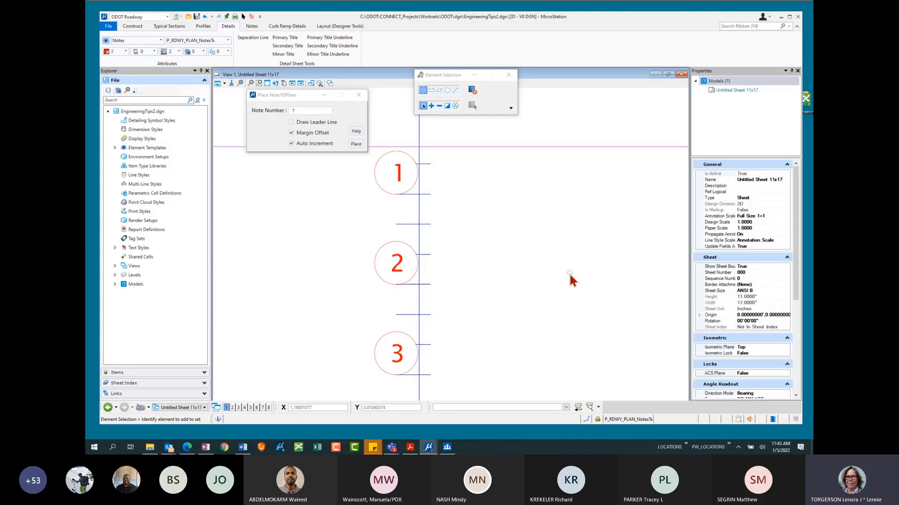
pyautogui.click(291, 144)
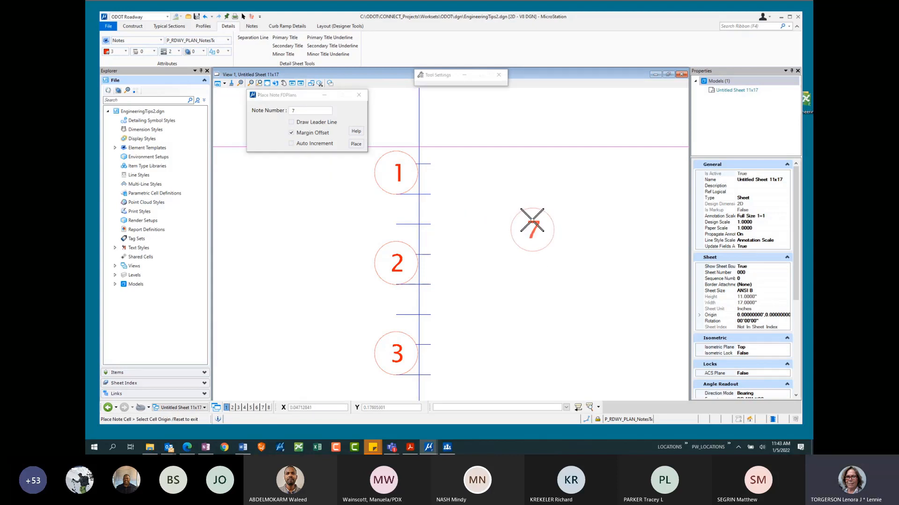
pyautogui.rightClick(519, 195)
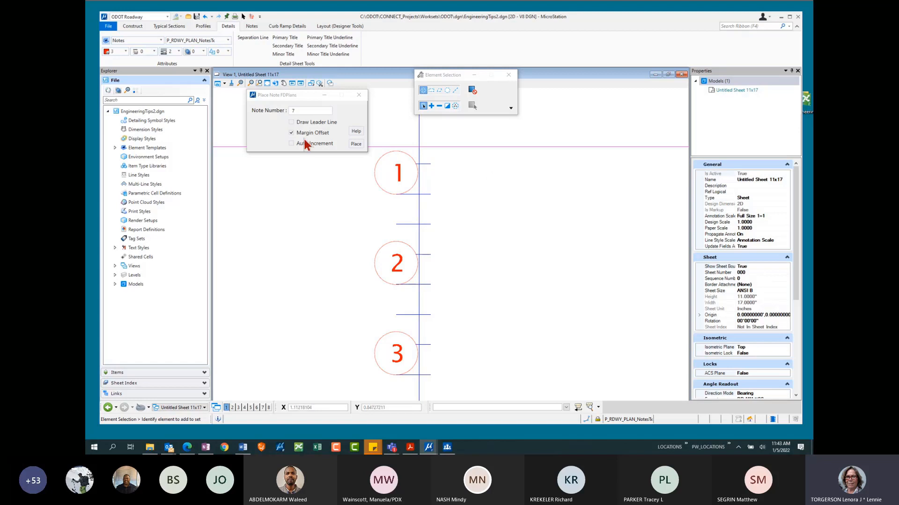
pyautogui.scroll(-3, 404, 180)
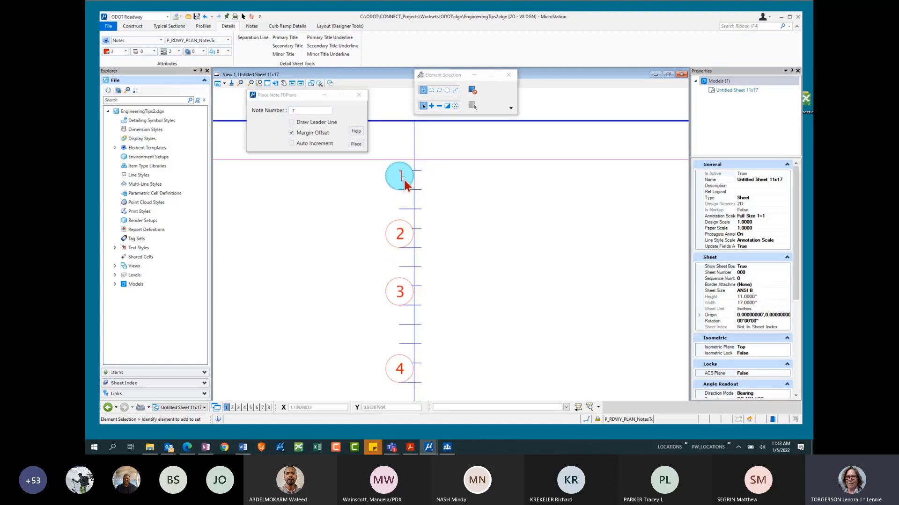
pyautogui.click(302, 110)
pyautogui.moveTo(302, 110); pyautogui.dragTo(289, 116)
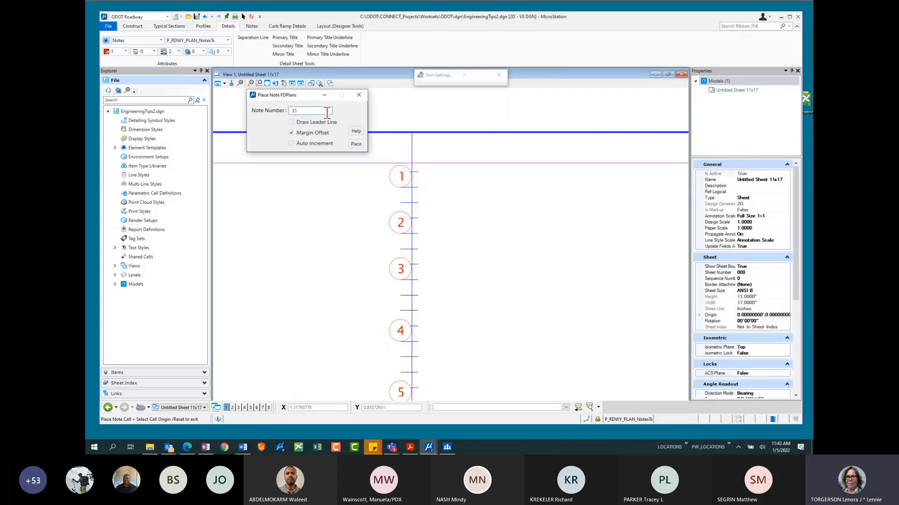
pyautogui.rightClick(394, 225)
pyautogui.click(313, 110)
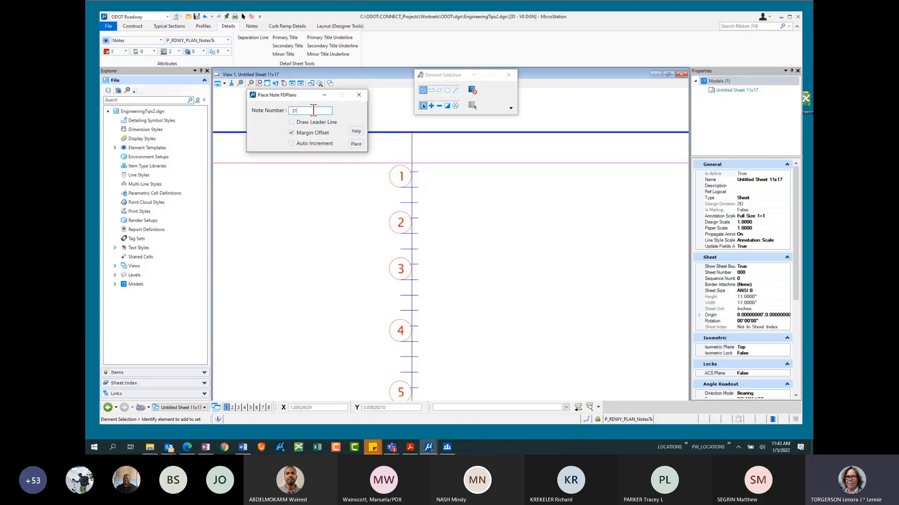
pyautogui.click(359, 95)
# Restart the Bubble Note Tool and place note 31 with Margin Offset enabled on the margin tick between notes 3 and 4.
pyautogui.click(253, 28)
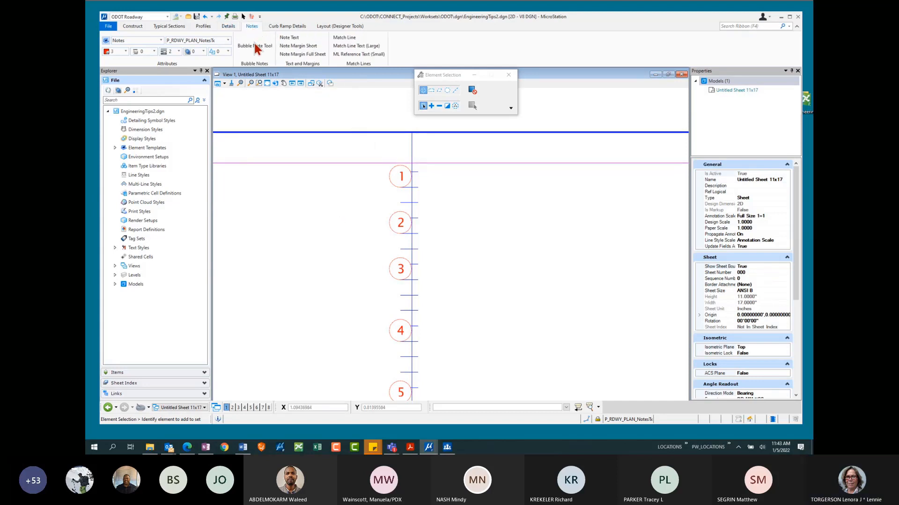
pyautogui.click(254, 45)
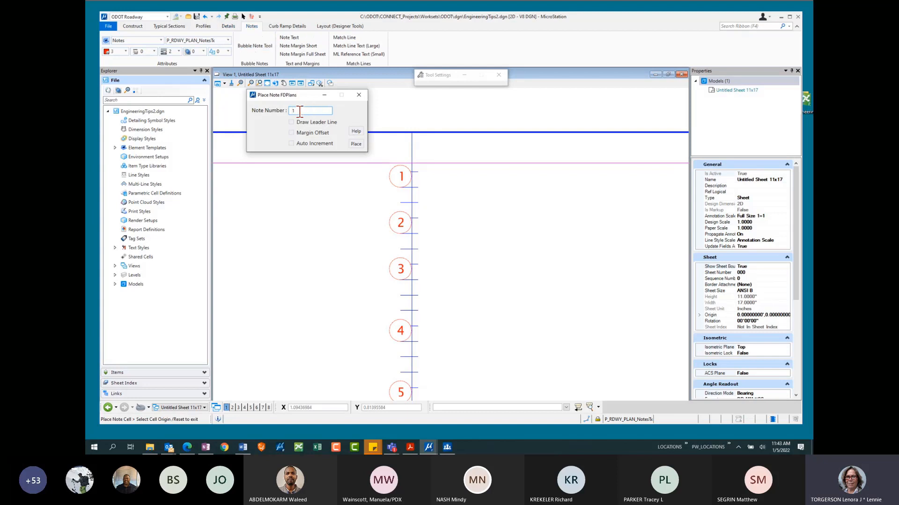
pyautogui.write('3')
pyautogui.click(291, 133)
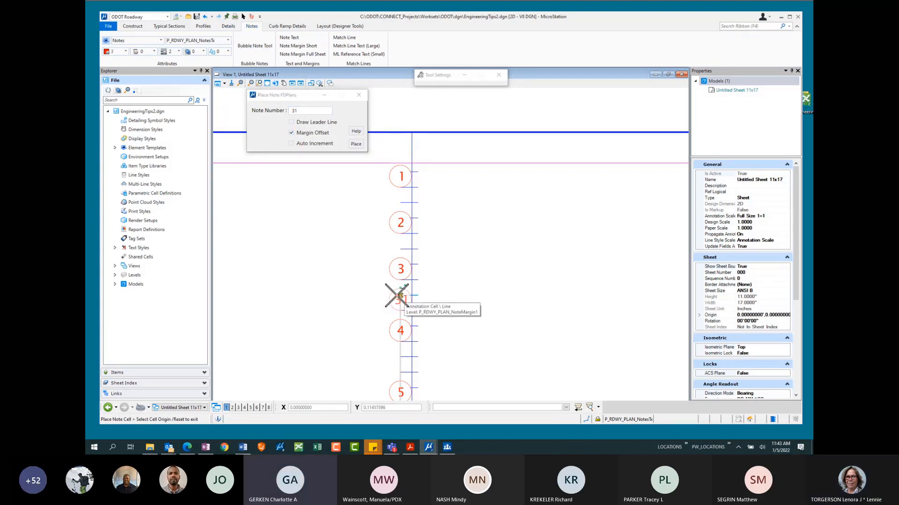
pyautogui.click(398, 296)
pyautogui.scroll(4, 425, 322)
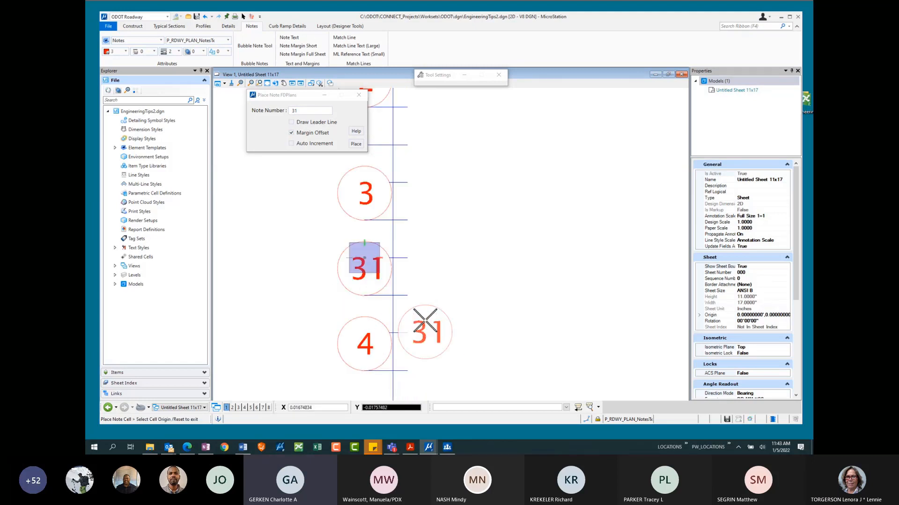
pyautogui.scroll(2, 339, 171)
pyautogui.rightClick(280, 229)
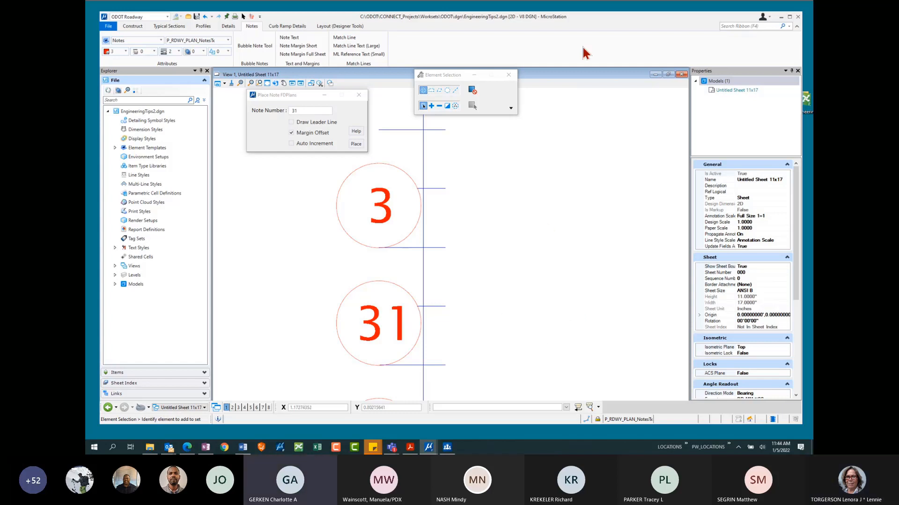
pyautogui.moveTo(588, 21); pyautogui.dragTo(591, 18)
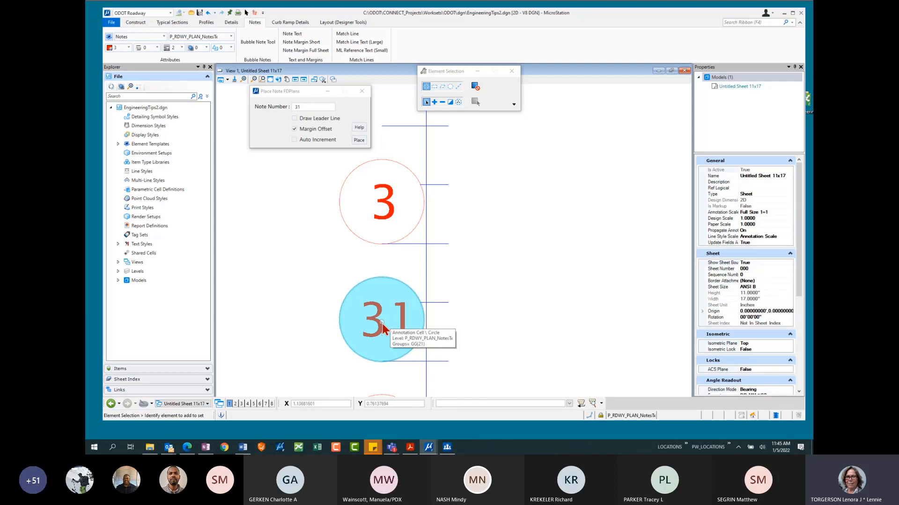
pyautogui.scroll(-3, 473, 206)
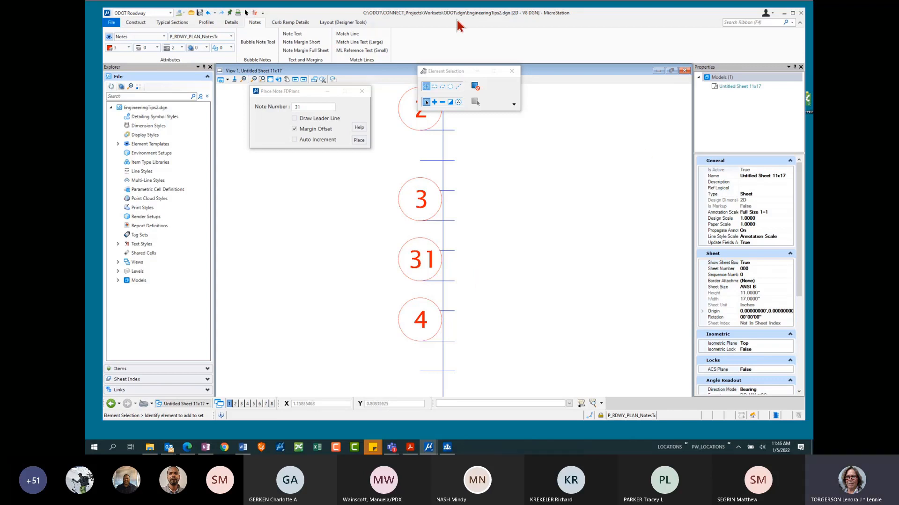
pyautogui.moveTo(469, 15); pyautogui.dragTo(451, 15)
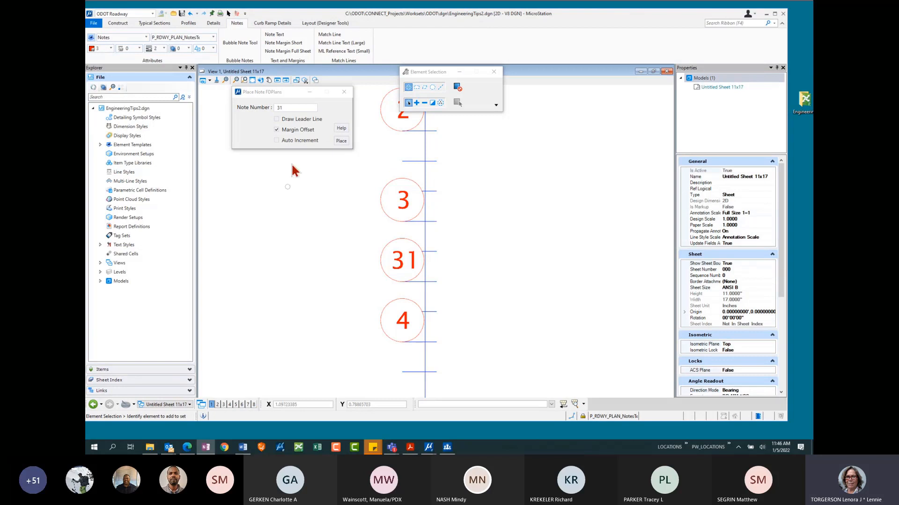
# Close the Place Note dialog and switch from the ODOT Roadway workflow to the Drawing workflow.
pyautogui.click(345, 93)
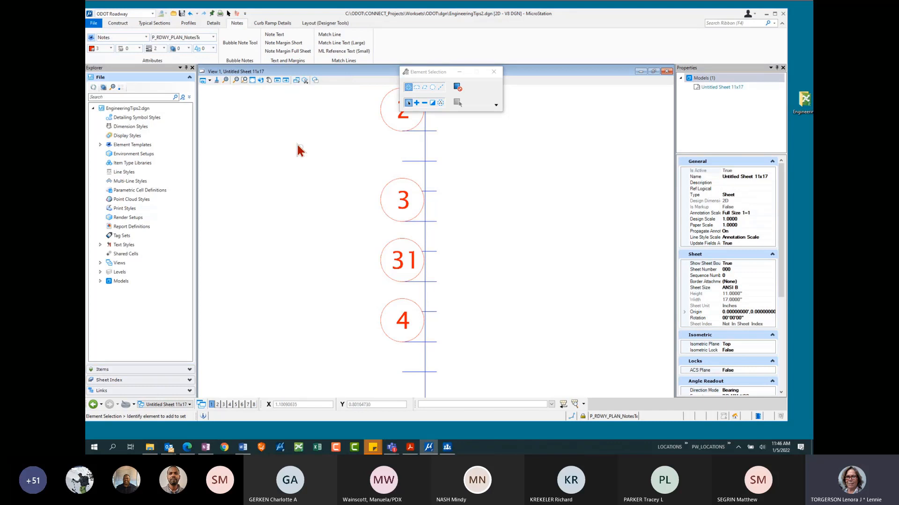
pyautogui.click(140, 13)
pyautogui.scroll(2, 129, 40)
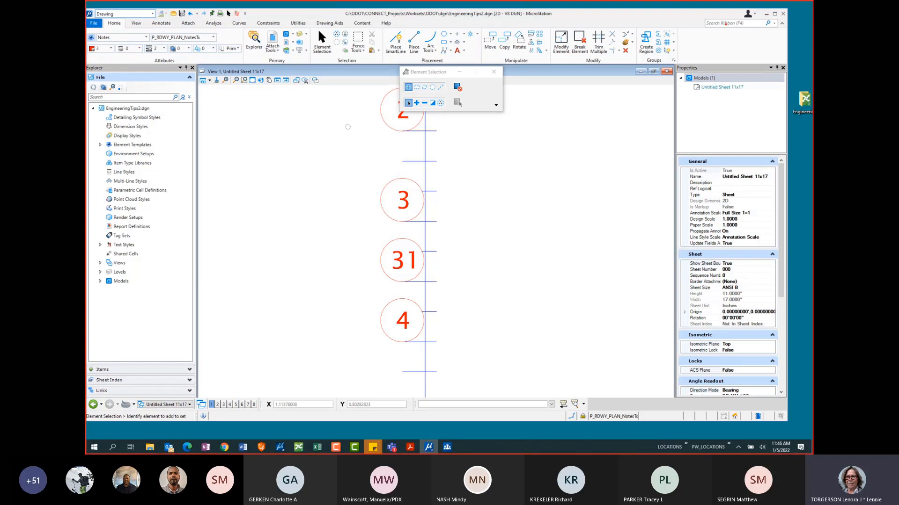
# Search the ribbon for AccuDraw commands and dismiss the results.
pyautogui.keyDown('ctrl'); pyautogui.keyDown('shift'); pyautogui.moveTo(709, 27); pyautogui.dragTo(594, 109); pyautogui.keyUp('shift'); pyautogui.keyUp('ctrl')
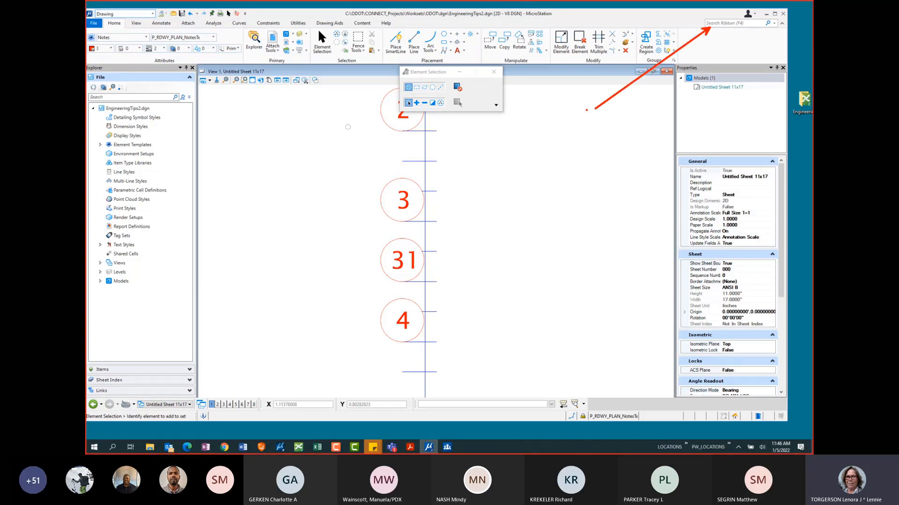
pyautogui.click(726, 22)
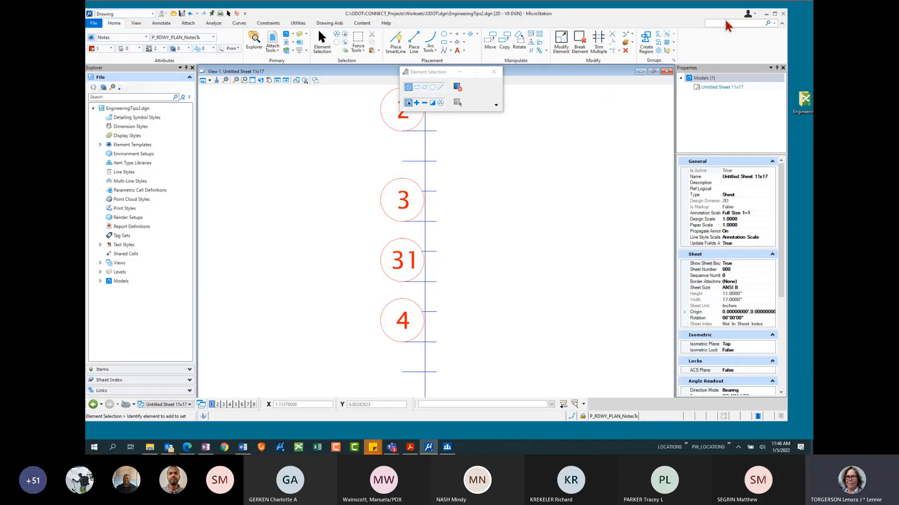
pyautogui.write('AccuD')
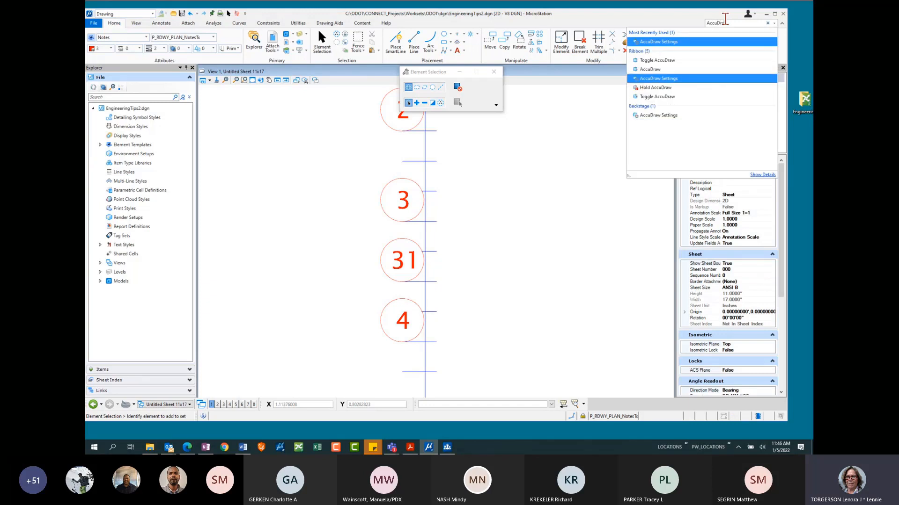
pyautogui.write('raw')
pyautogui.moveTo(662, 44)
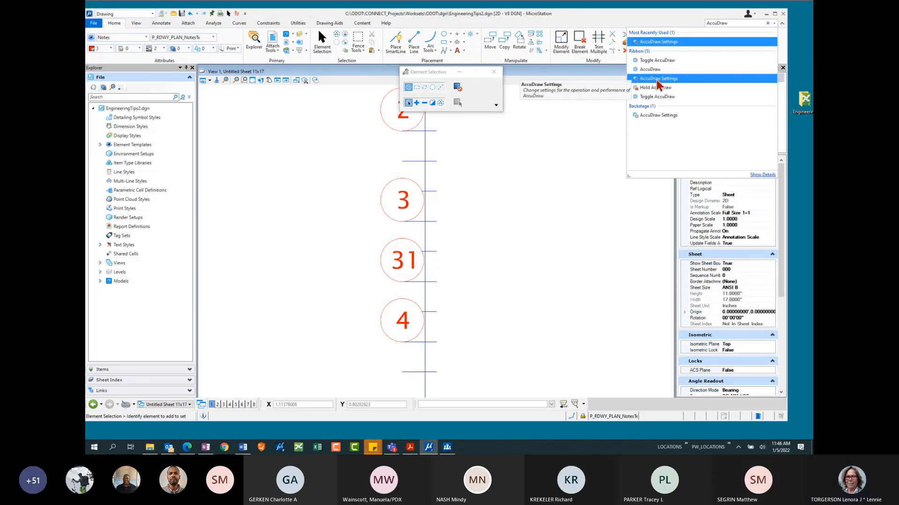
pyautogui.moveTo(658, 63)
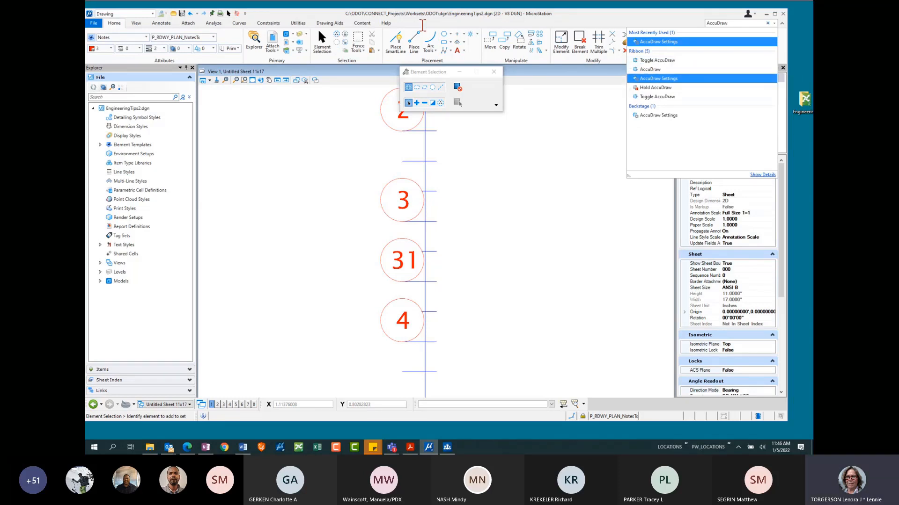
pyautogui.click(549, 21)
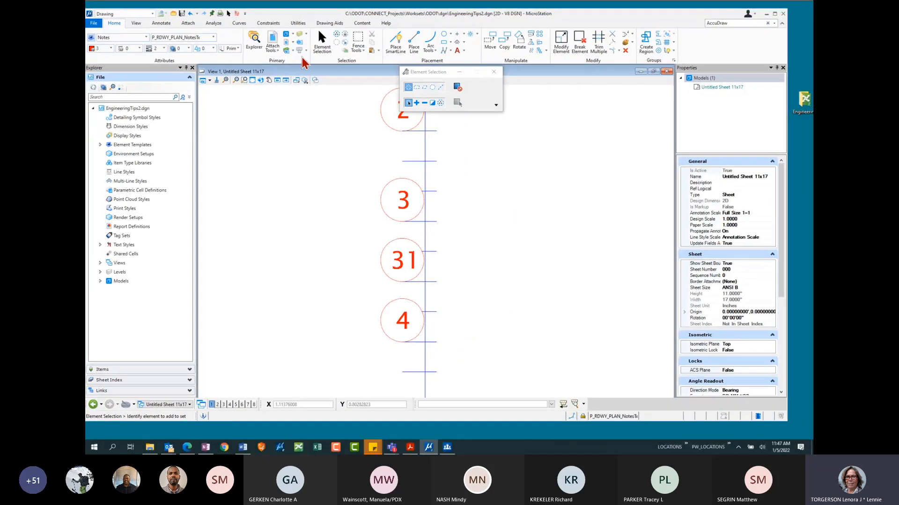
# Toggle AccuDraw off in the Drawing workflow.
pyautogui.click(306, 58)
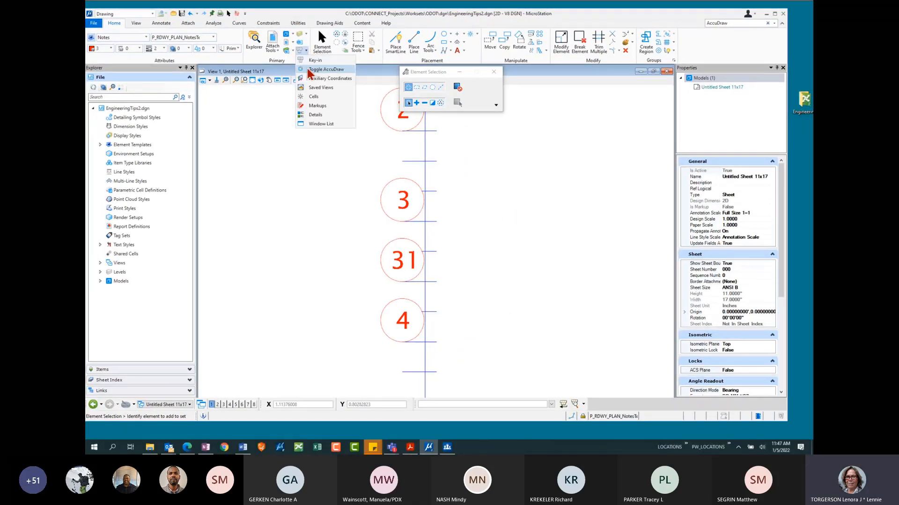
pyautogui.click(321, 70)
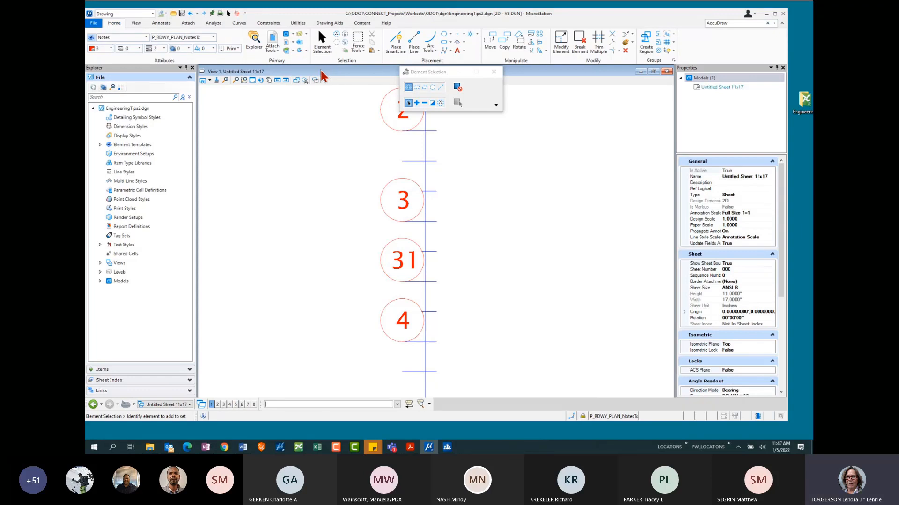
# Toggle AccuDraw back on in the Drawing workflow.
pyautogui.click(306, 50)
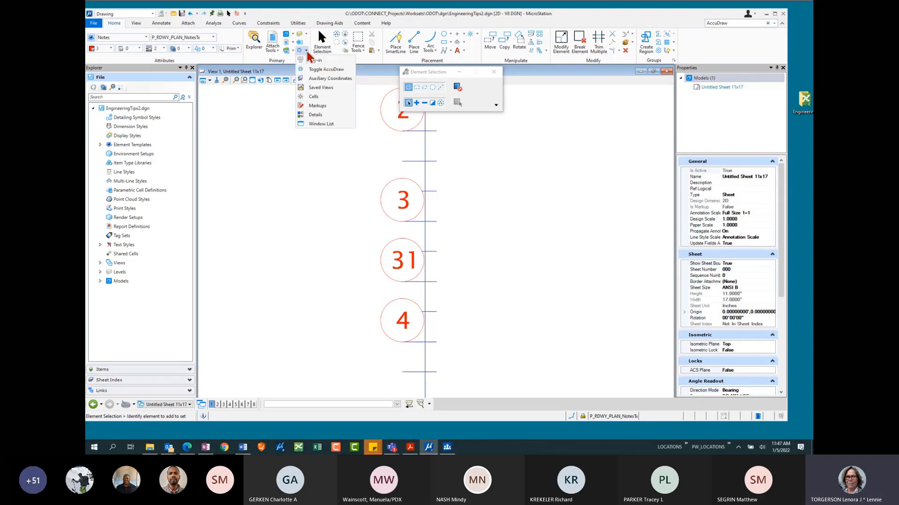
pyautogui.click(314, 71)
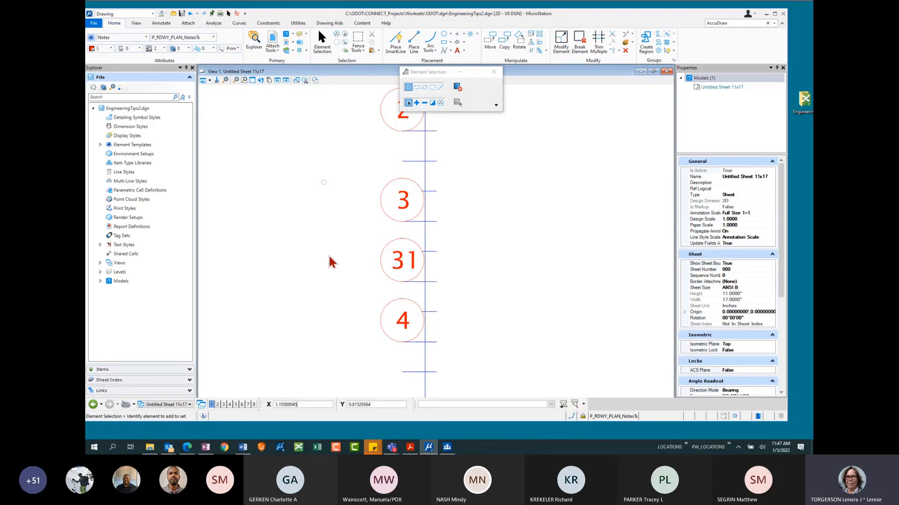
pyautogui.hotkey('ctrl', '2')
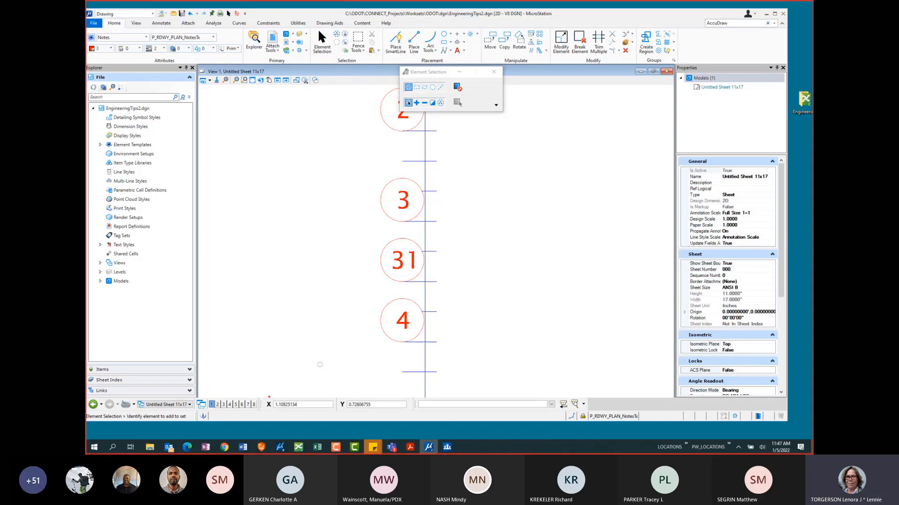
pyautogui.keyDown('ctrl'); pyautogui.keyDown('shift'); pyautogui.moveTo(269, 398); pyautogui.dragTo(314, 241); pyautogui.keyUp('shift'); pyautogui.keyUp('ctrl')
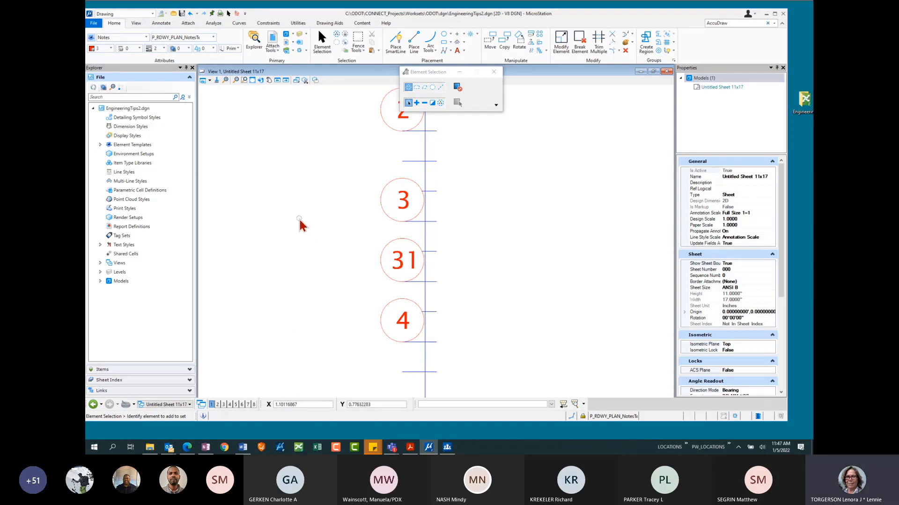
# Measure a horizontal distance between points from the blank area beside note 3 across the margin line, and return to Element Selection.
pyautogui.press('space')
pyautogui.press('space')
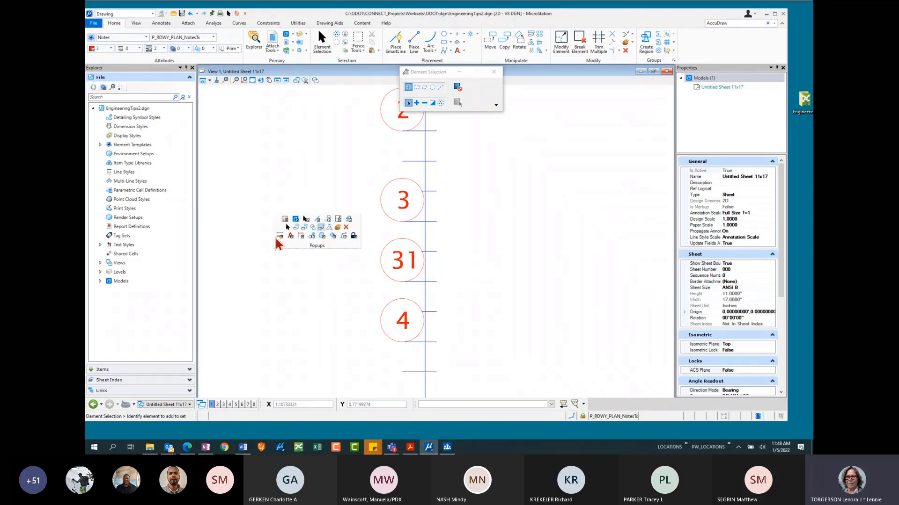
pyautogui.click(277, 236)
pyautogui.click(288, 180)
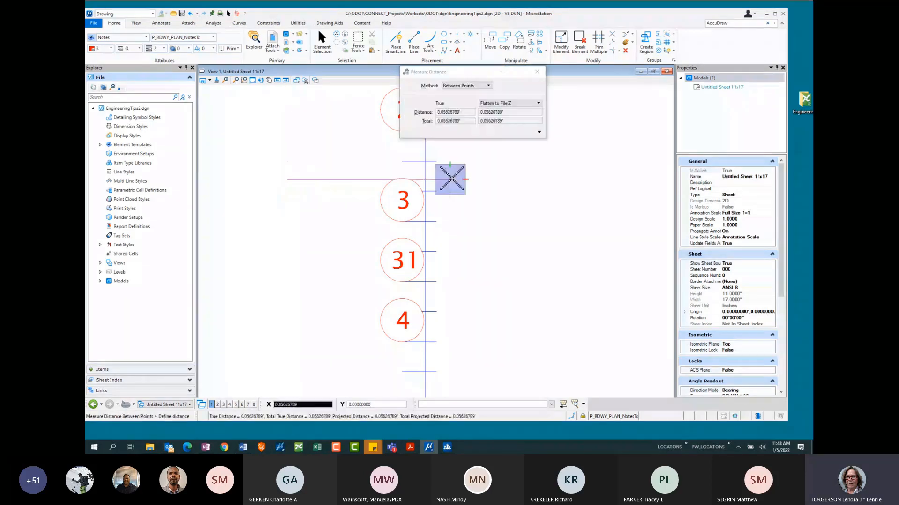
pyautogui.rightClick(506, 214)
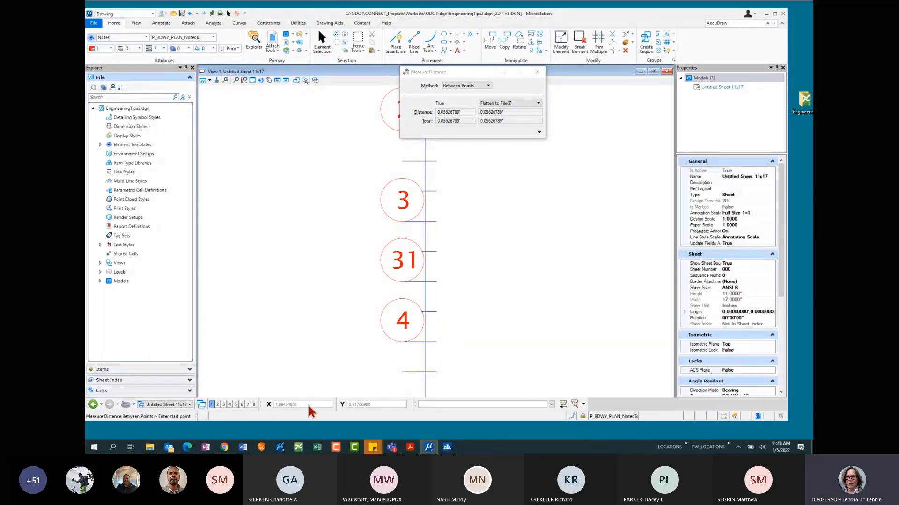
pyautogui.click(321, 39)
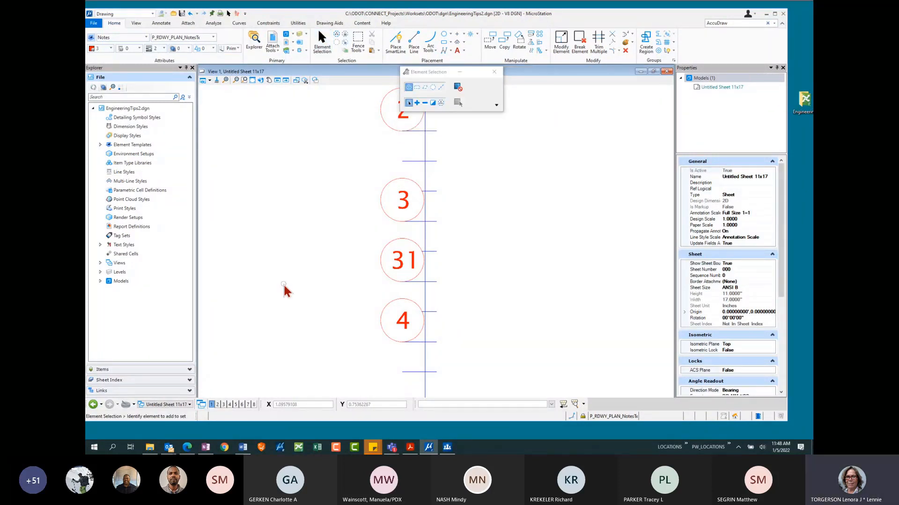
# Start a SmartLine in the blank area beside note 31 to bring up the AccuDraw compass, and cancel the segment.
pyautogui.click(311, 404)
pyautogui.scroll(1, 308, 384)
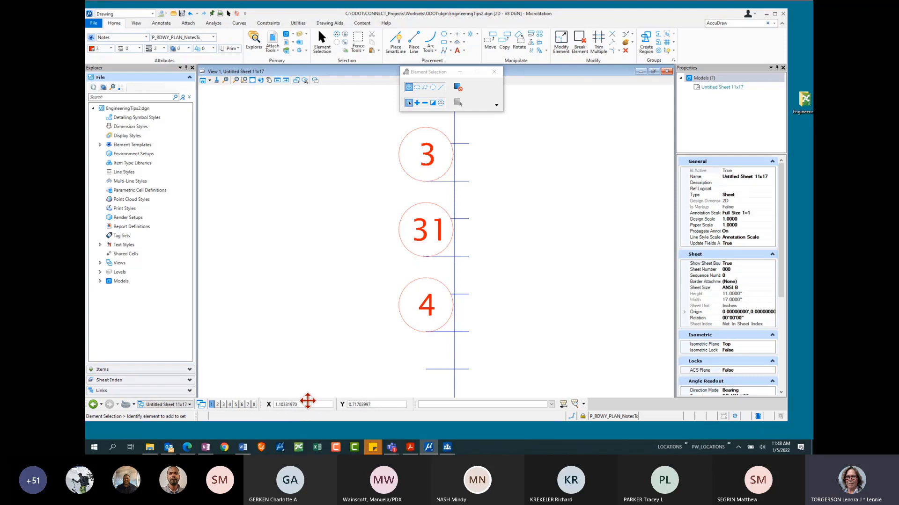
pyautogui.click(401, 45)
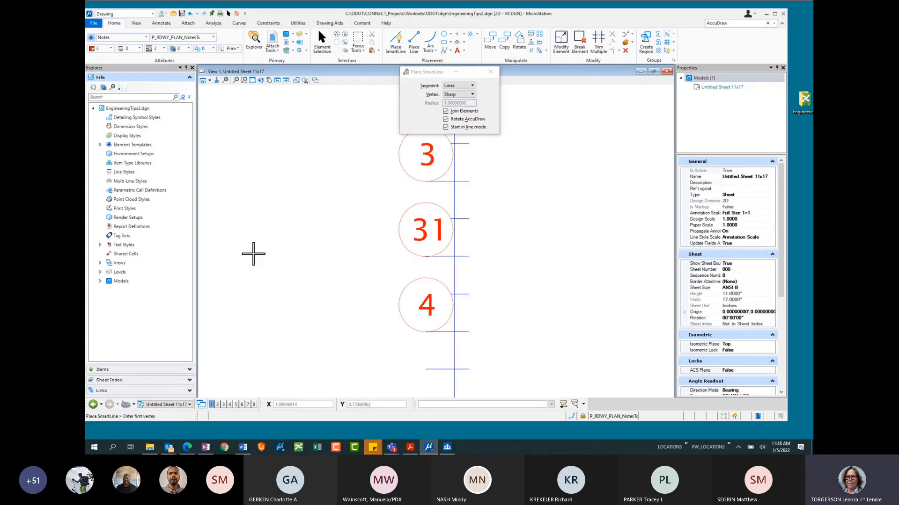
pyautogui.click(238, 262)
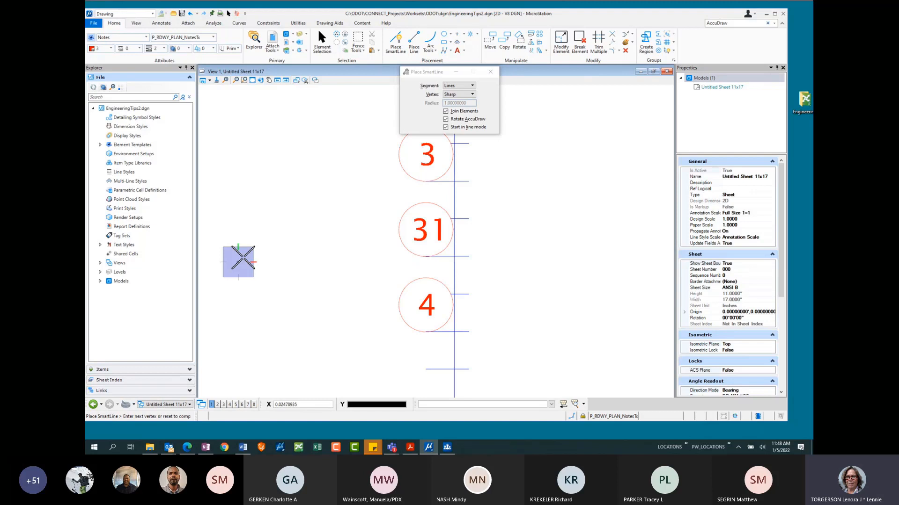
pyautogui.rightClick(296, 220)
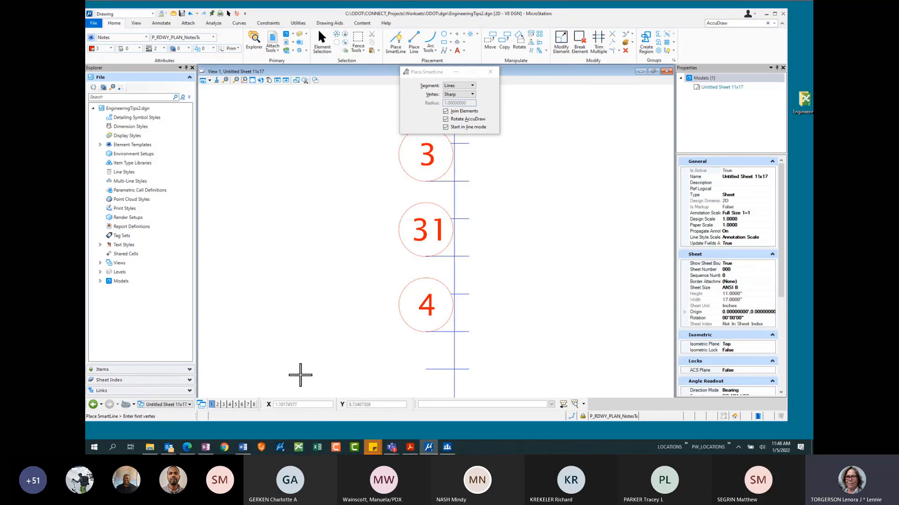
# Review the AccuDraw keyboard shortcuts including the M entry for Change Mode, close the list, and return to Element Selection.
pyautogui.hotkey('shift', '/')
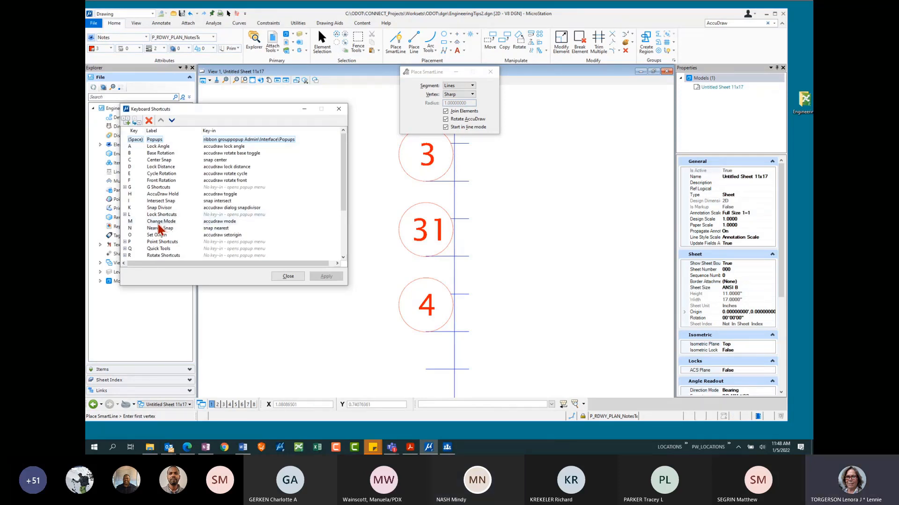
pyautogui.click(288, 276)
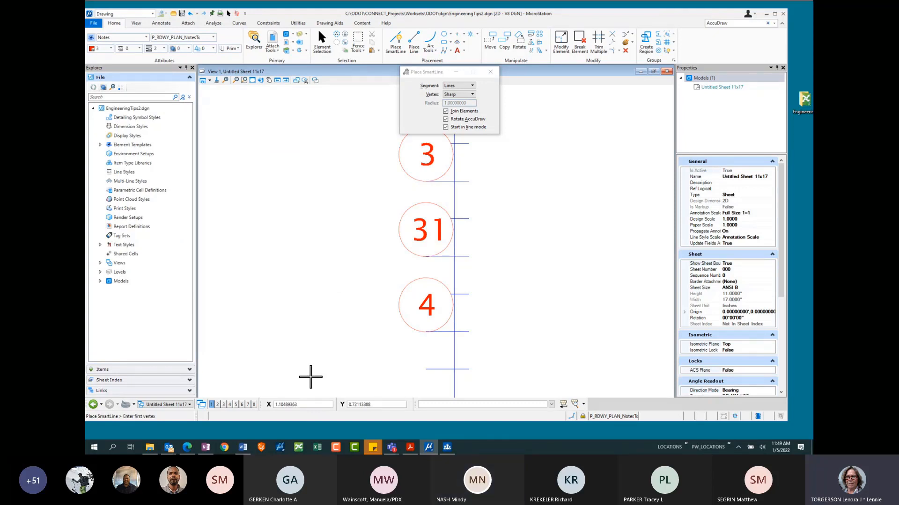
pyautogui.press('?')
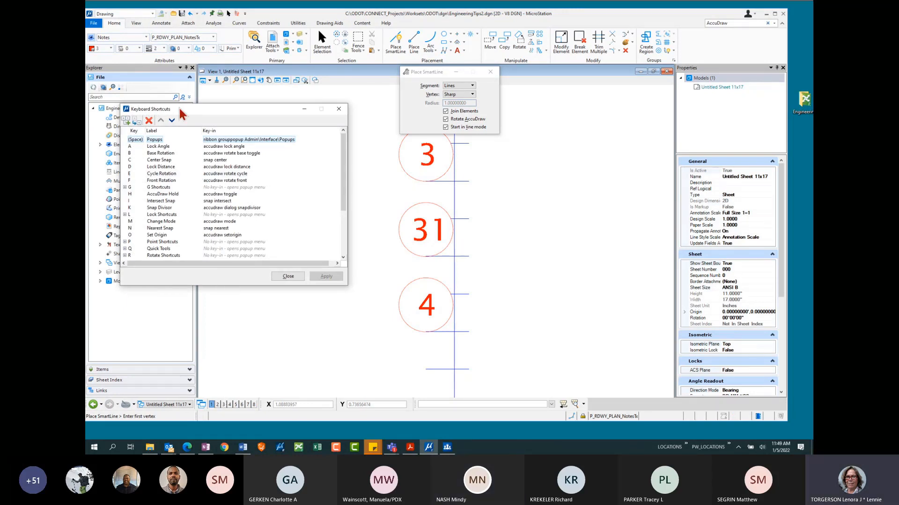
pyautogui.moveTo(180, 108); pyautogui.dragTo(239, 89)
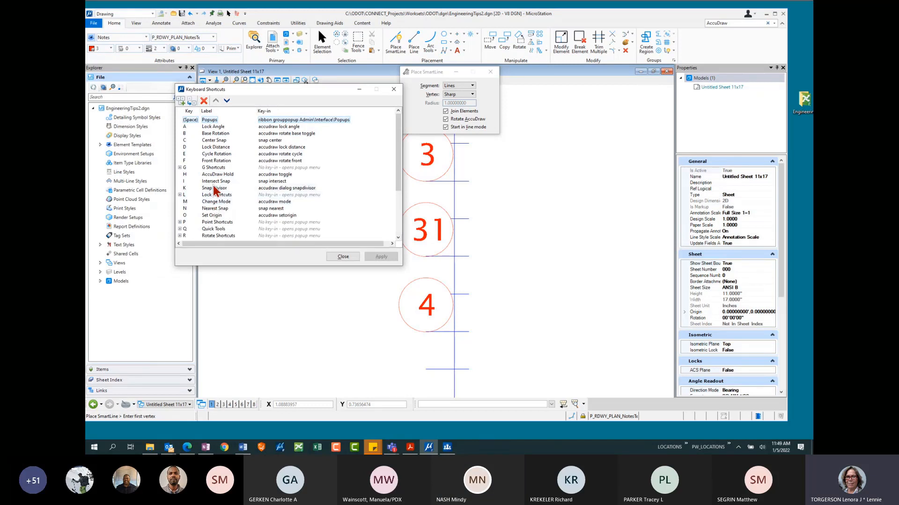
pyautogui.click(206, 201)
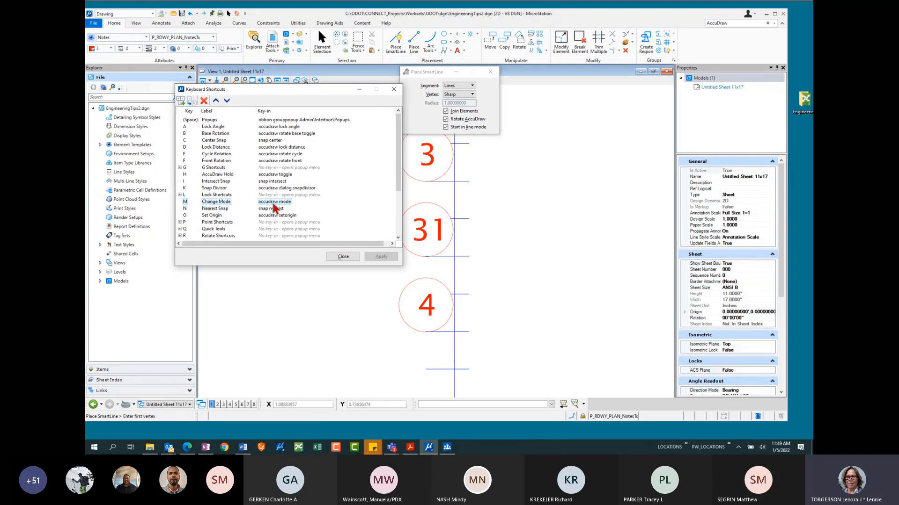
pyautogui.click(350, 256)
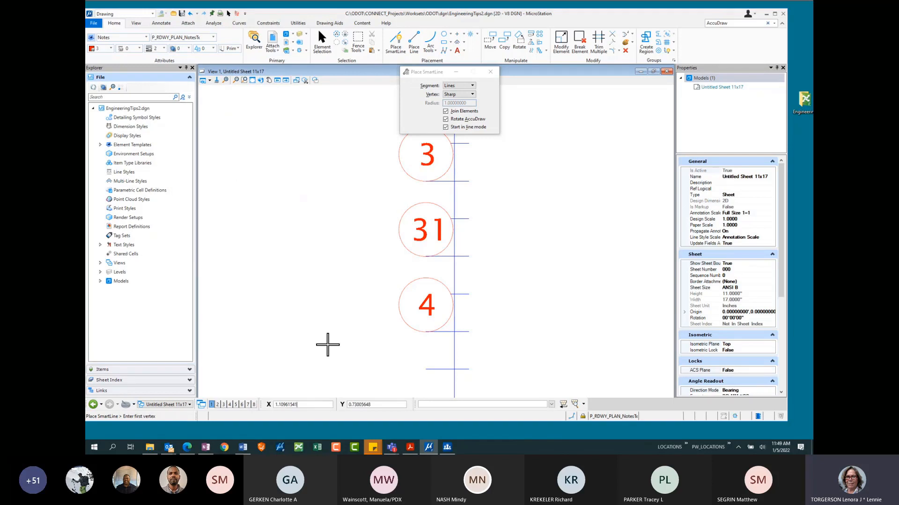
pyautogui.press('space')
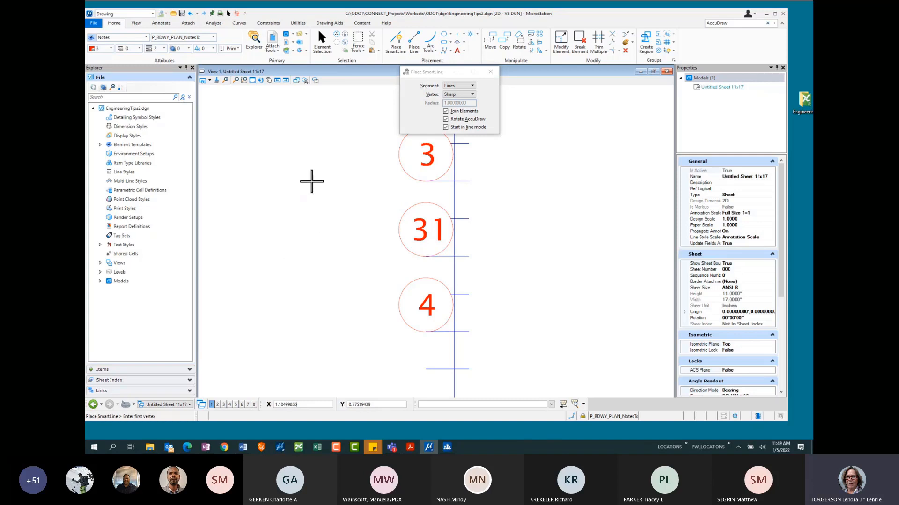
pyautogui.click(321, 38)
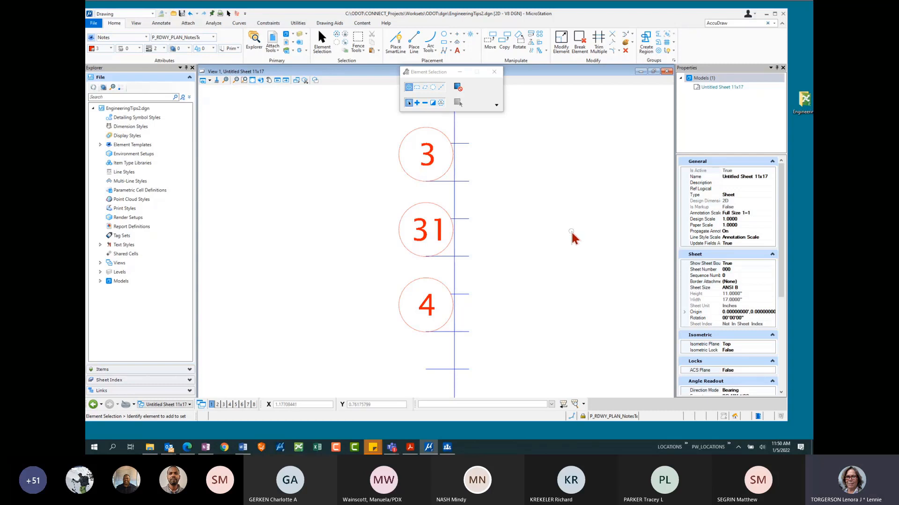
# Switch from the Drawing workflow to the ODOT Roadway workflow and show its Construct tools.
pyautogui.click(225, 80)
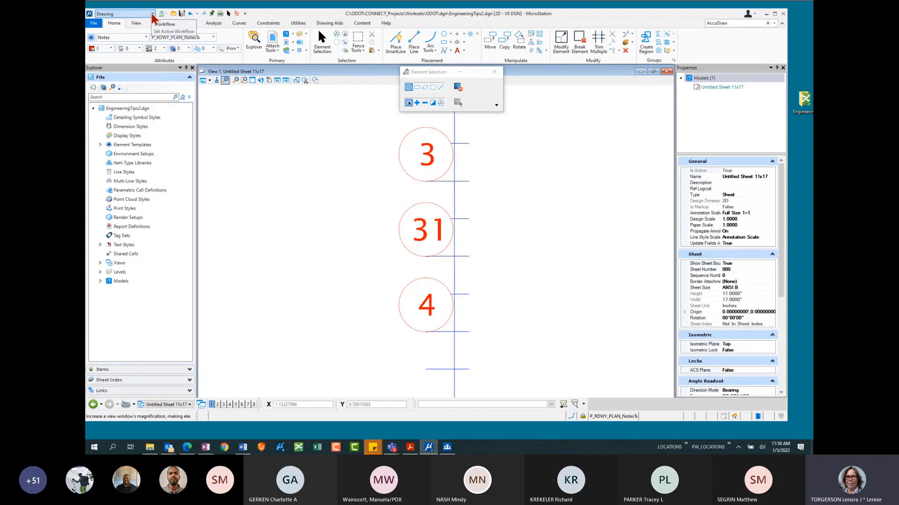
pyautogui.click(152, 15)
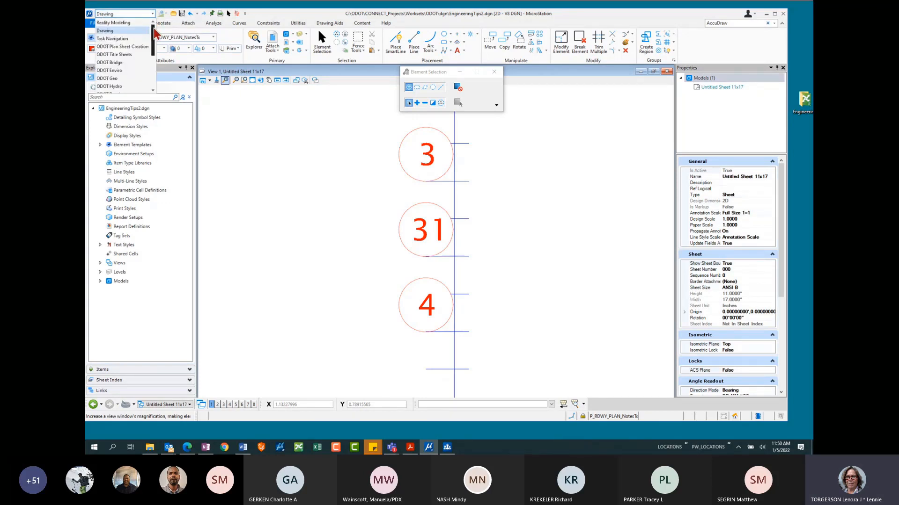
pyautogui.moveTo(154, 29); pyautogui.dragTo(154, 45)
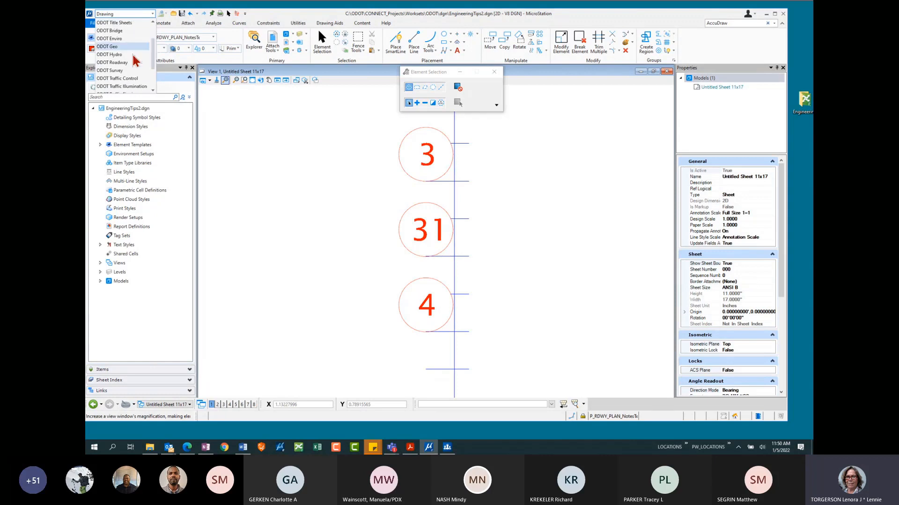
pyautogui.click(281, 176)
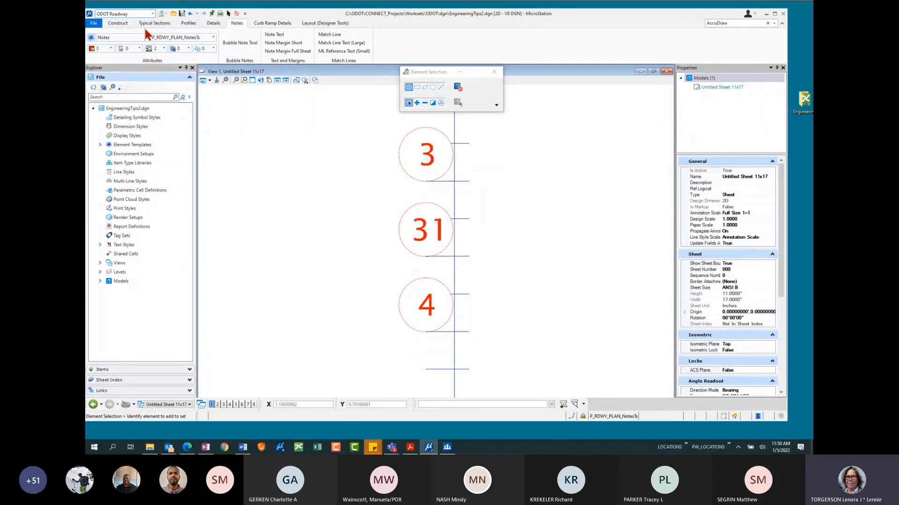
pyautogui.click(123, 23)
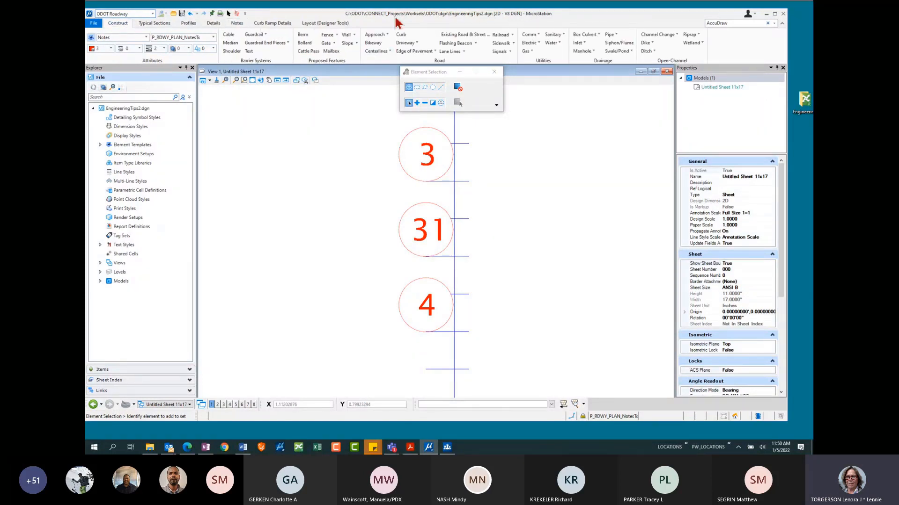
pyautogui.moveTo(396, 12); pyautogui.dragTo(400, 12)
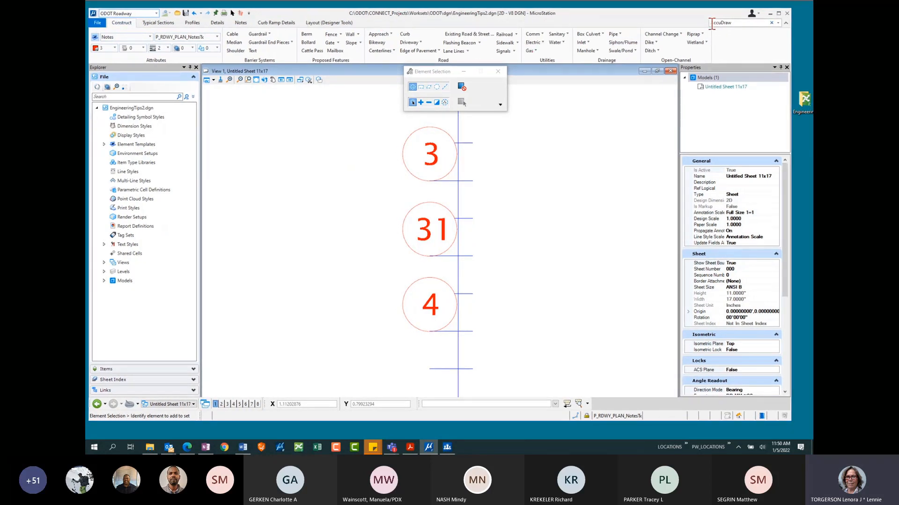
# Search the ribbon for "pattern" and start the Pattern Area tool from the results.
pyautogui.moveTo(734, 20); pyautogui.dragTo(702, 22)
pyautogui.write('pattern')
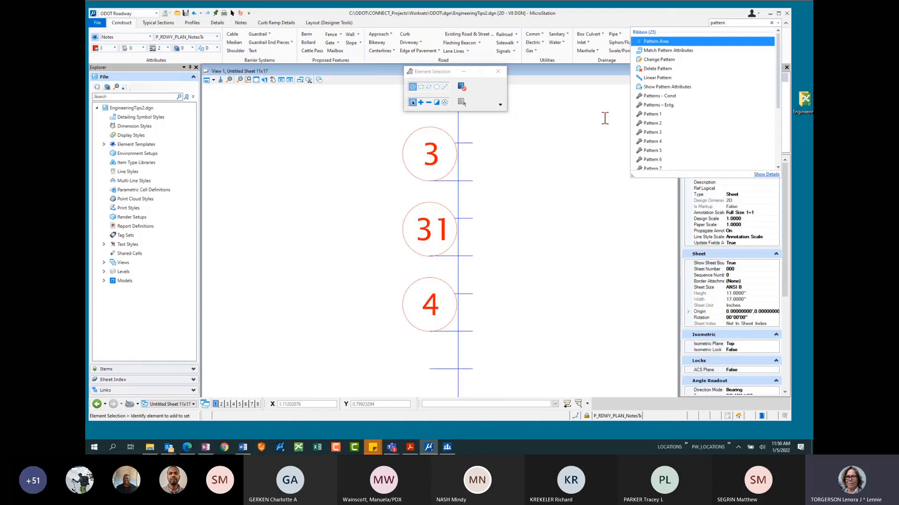
pyautogui.click(656, 42)
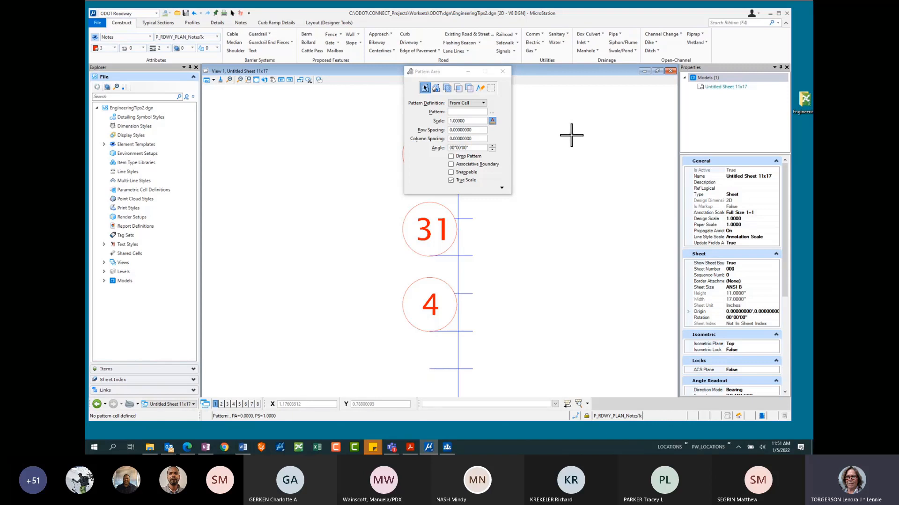
# Search the ribbon for "element" and activate Element Selection from the results.
pyautogui.click(727, 22)
pyautogui.write('element')
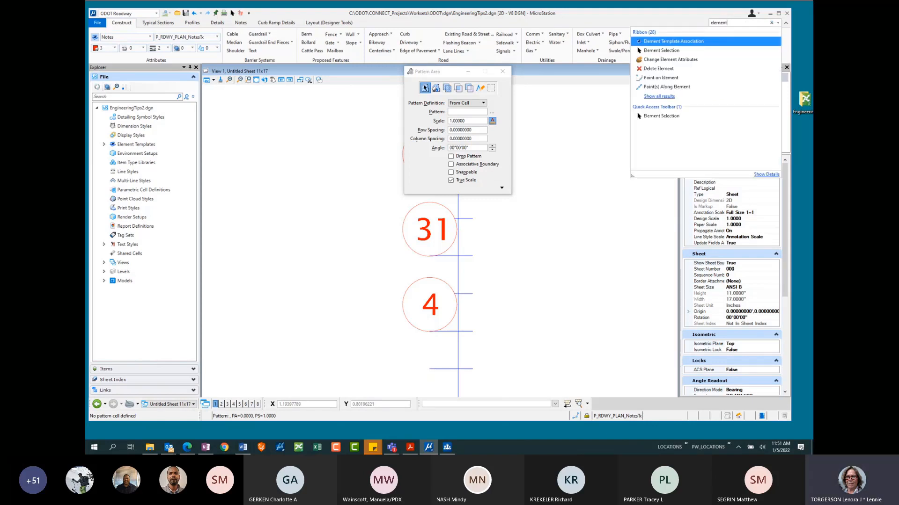
pyautogui.click(650, 49)
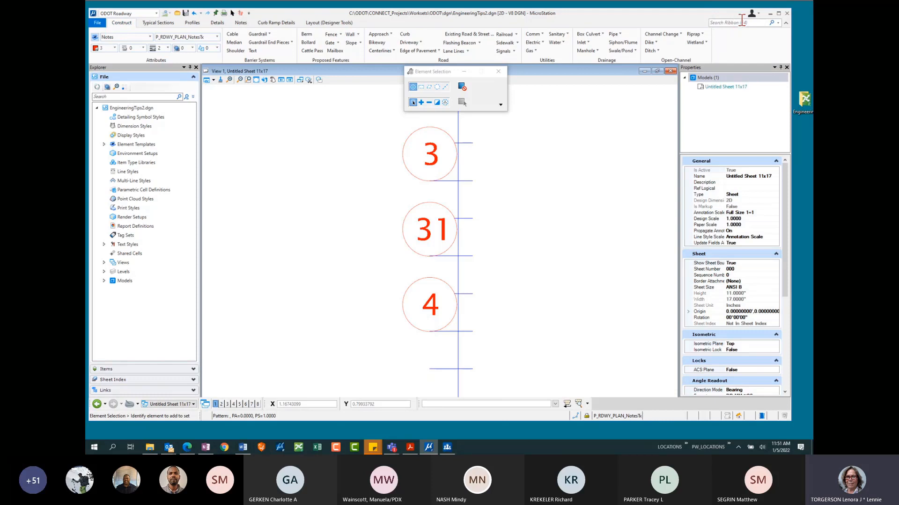
# Review the most recently used commands in the ribbon search and dismiss the list.
pyautogui.click(777, 23)
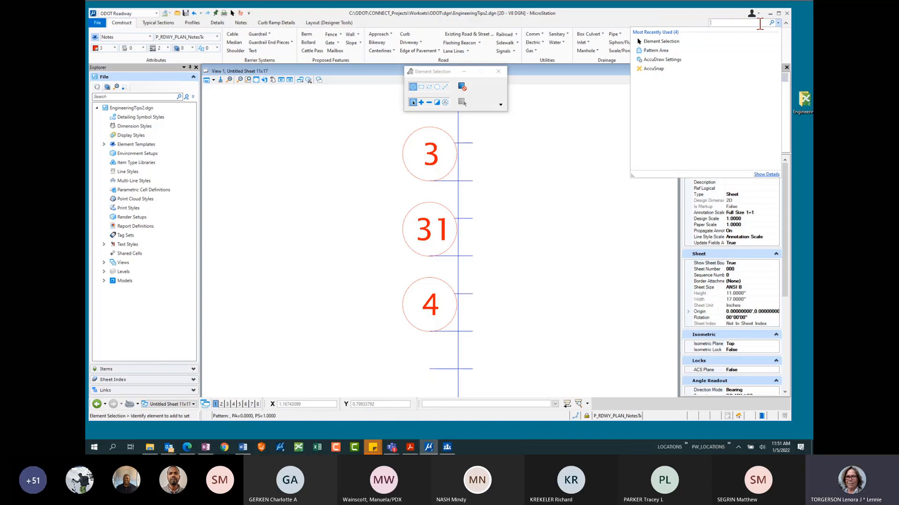
pyautogui.click(778, 24)
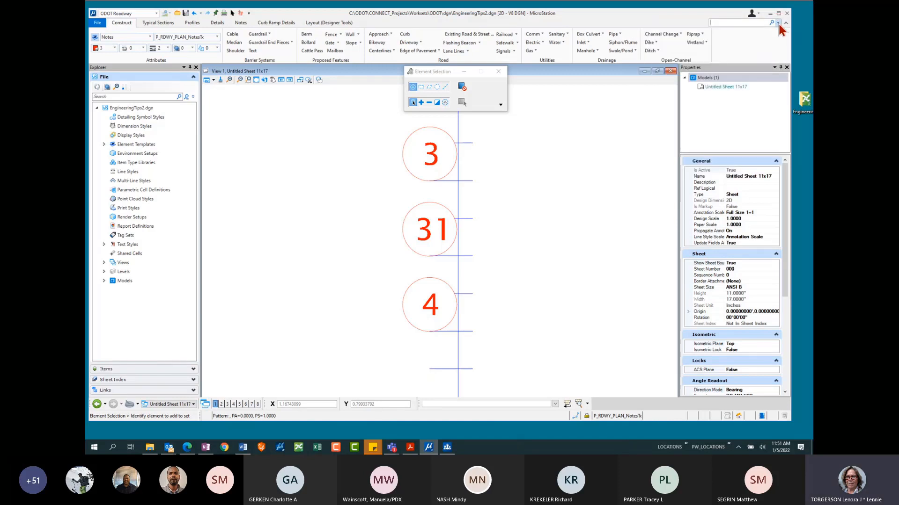
pyautogui.click(778, 22)
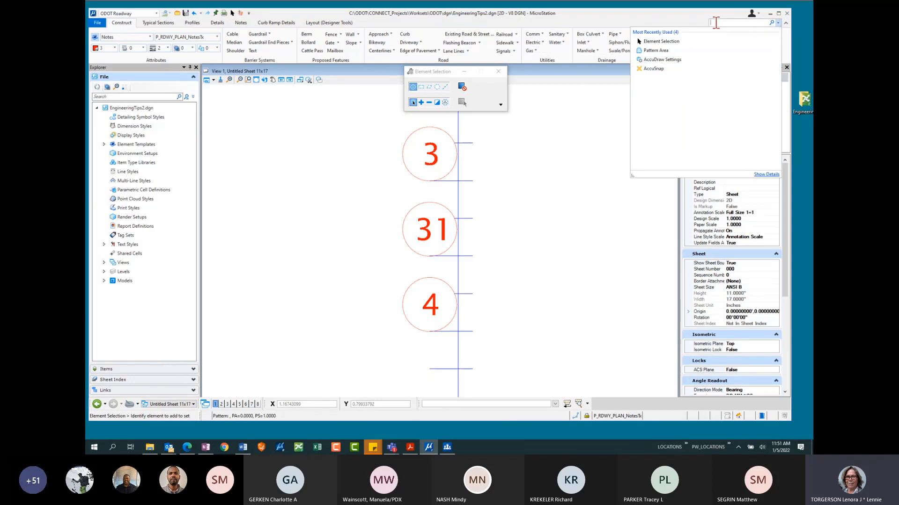
pyautogui.click(697, 19)
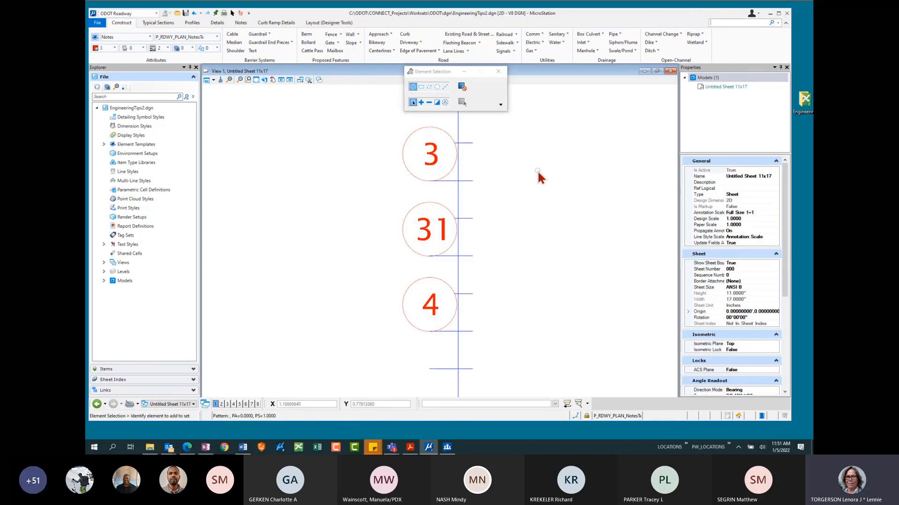
# Switch from the ODOT Roadway workflow to the Drawing workflow and show its Annotate tools.
pyautogui.click(156, 13)
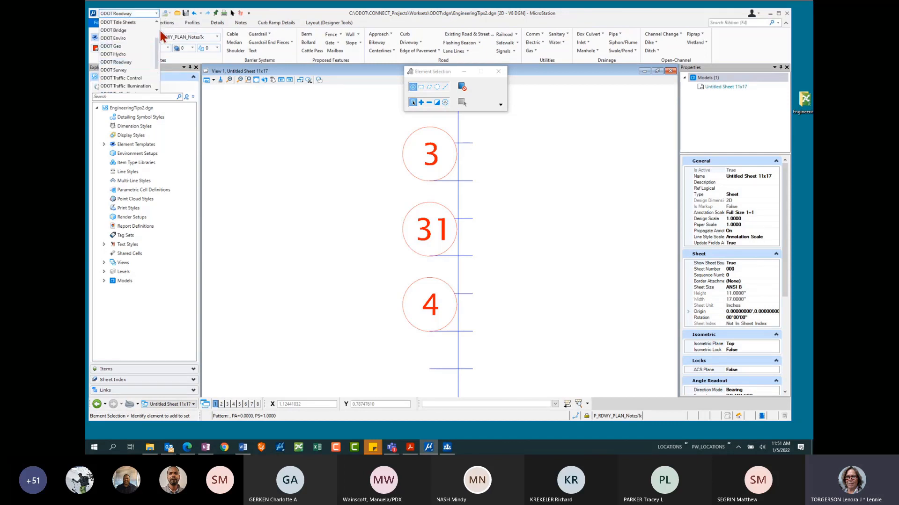
pyautogui.moveTo(157, 43); pyautogui.dragTo(157, 27)
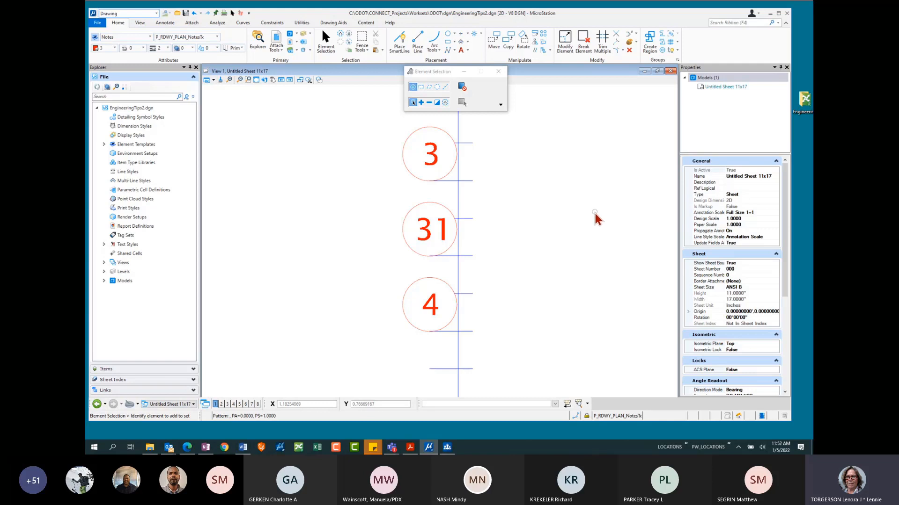
pyautogui.click(171, 26)
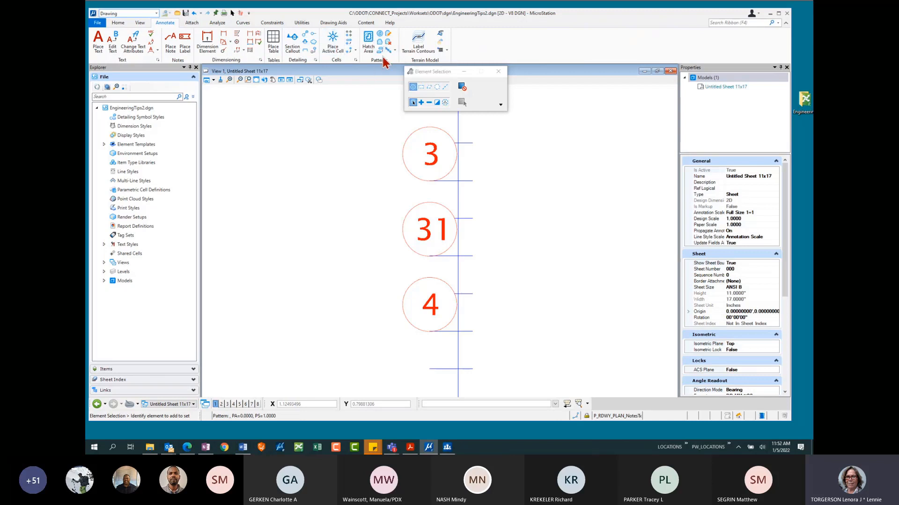
# Open the Cell Library dialog from the annotation tools and close it again.
pyautogui.click(355, 60)
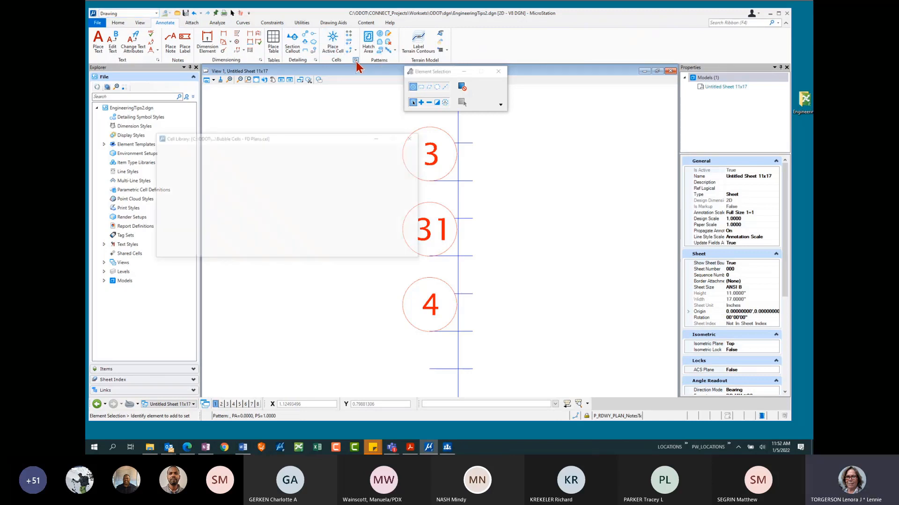
pyautogui.click(413, 137)
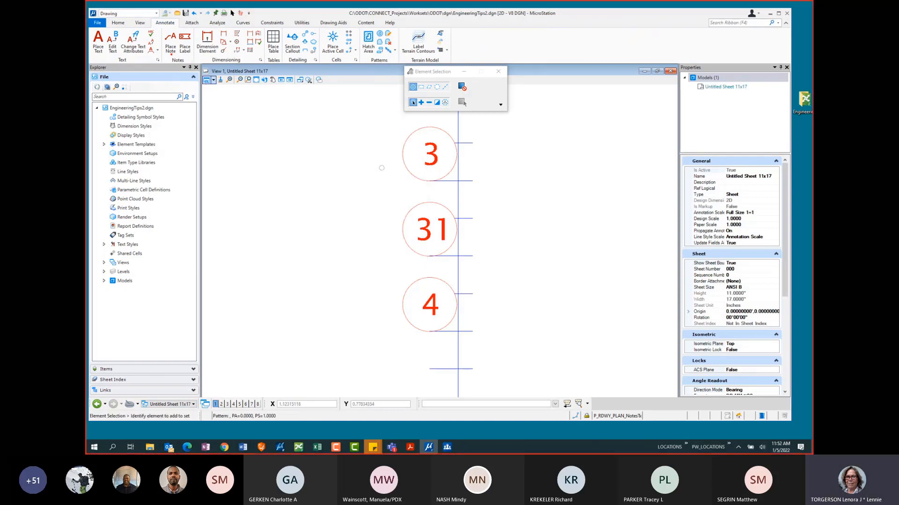
pyautogui.moveTo(170, 55); pyautogui.dragTo(225, 309)
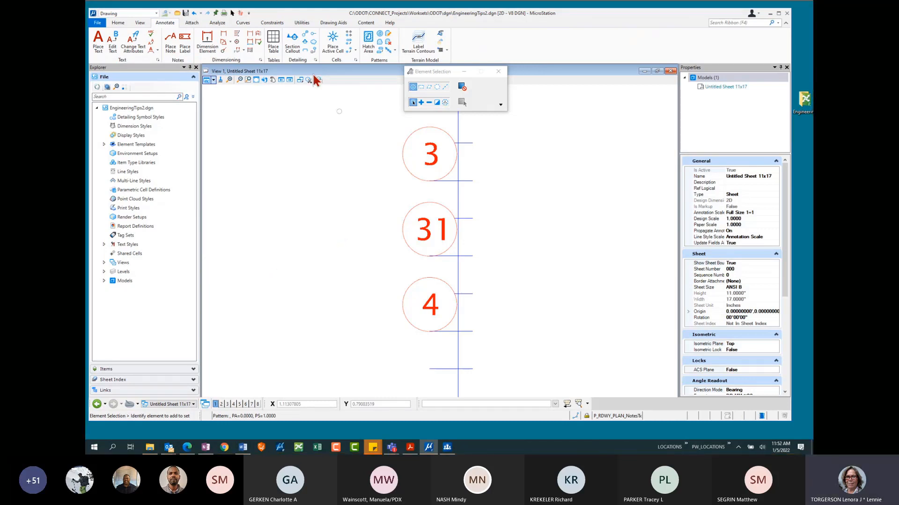
# Start the Place Note tool with the ODOT Dec Ft dimension style and the note starting at the terminator.
pyautogui.click(171, 42)
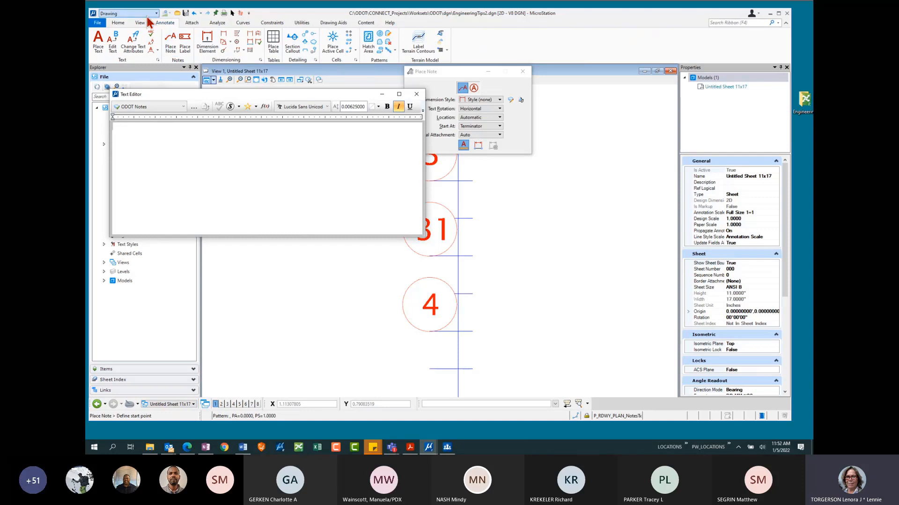
pyautogui.moveTo(324, 96); pyautogui.dragTo(350, 187)
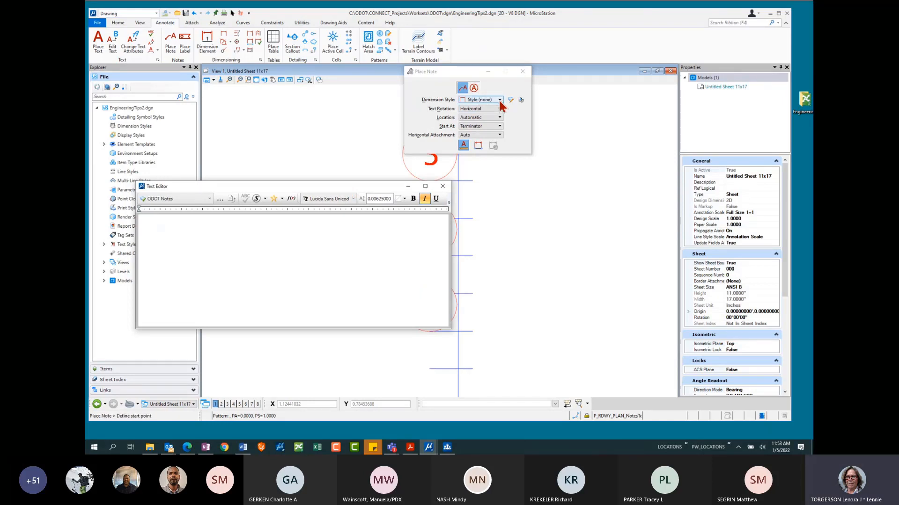
pyautogui.click(500, 101)
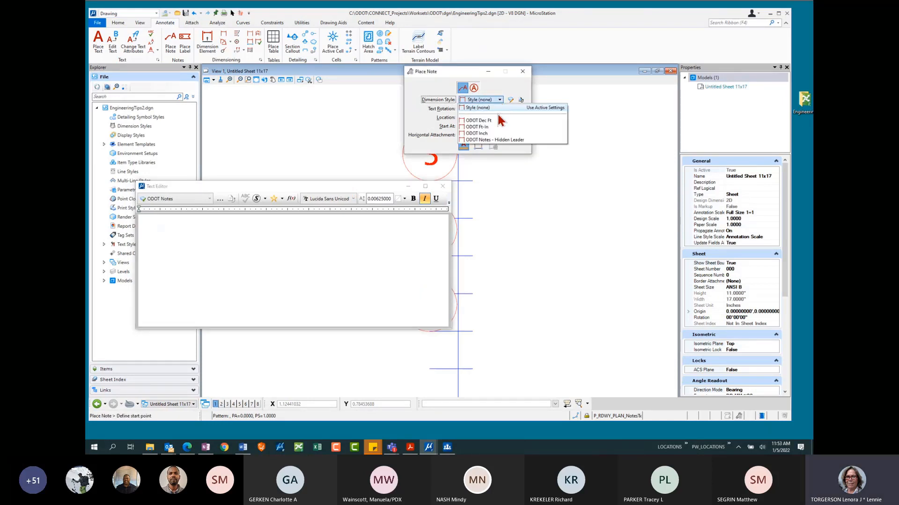
pyautogui.click(491, 121)
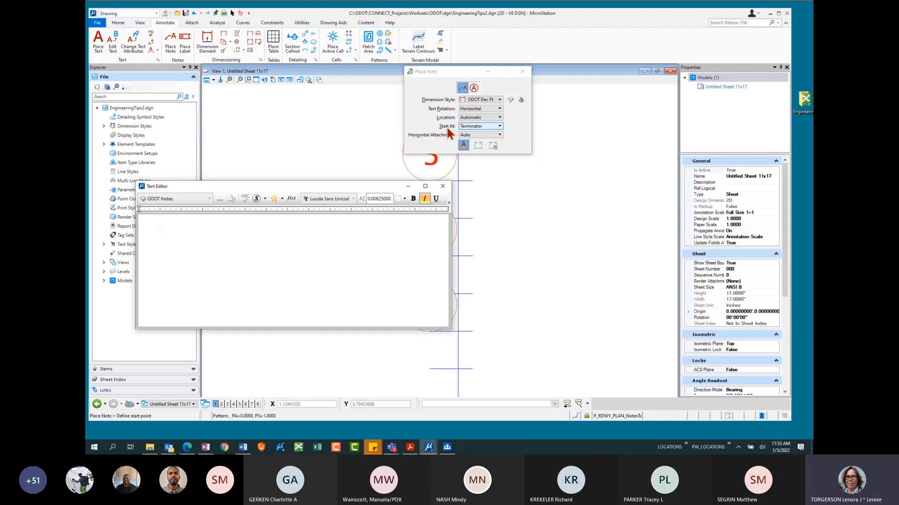
pyautogui.click(501, 126)
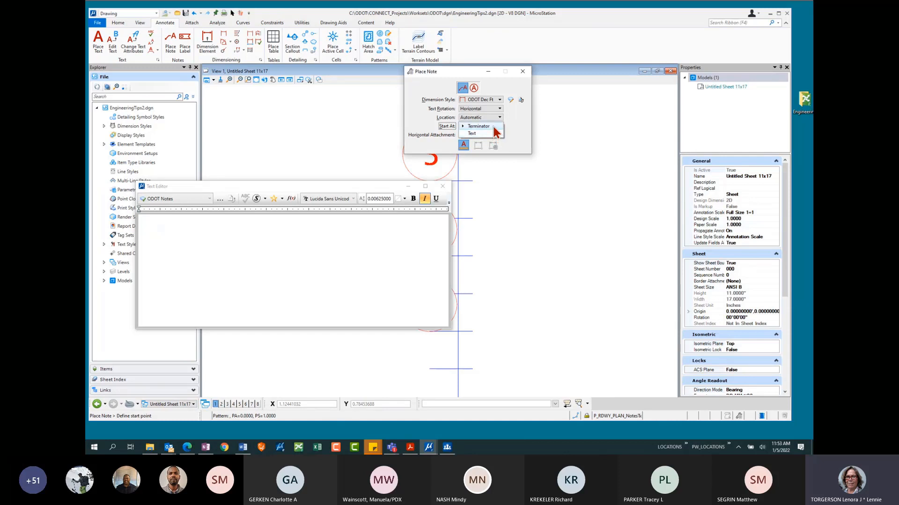
pyautogui.click(494, 128)
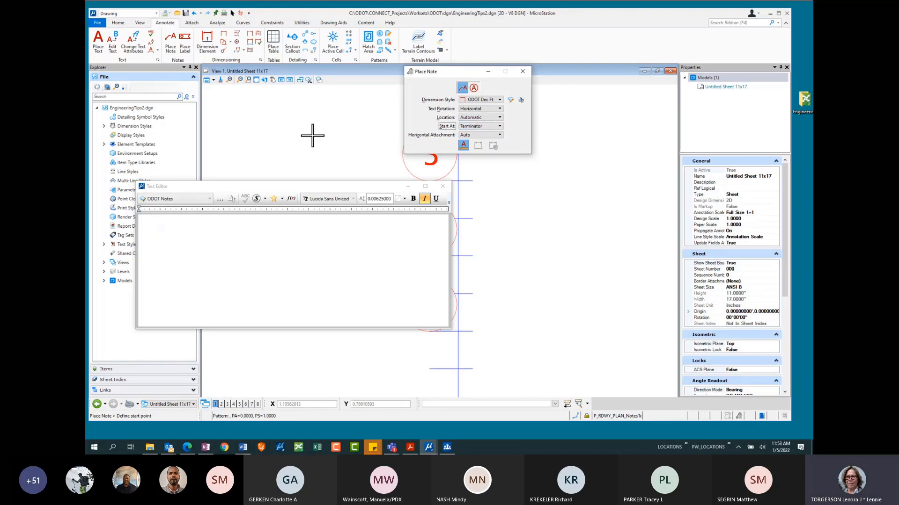
# Look through the text styles, keep ODOT Notes, and enter the note text "This is important!".
pyautogui.moveTo(263, 187); pyautogui.dragTo(294, 179)
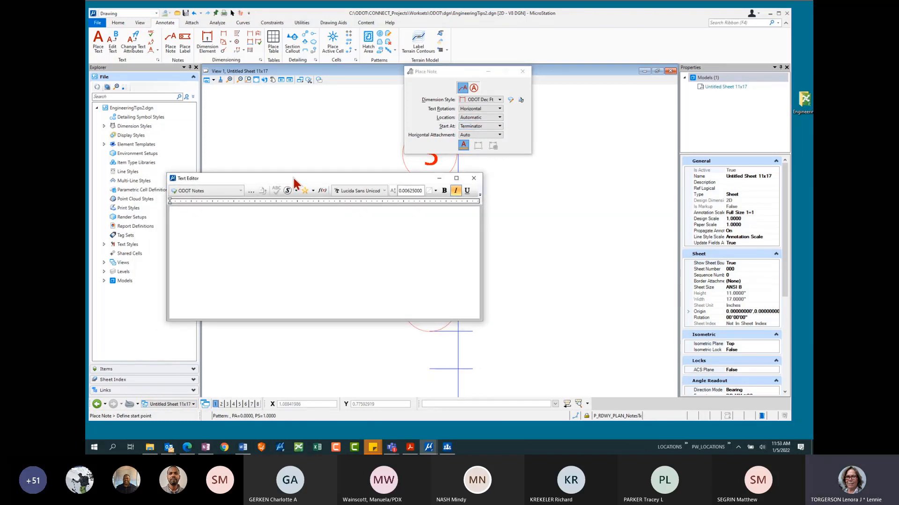
pyautogui.click(241, 191)
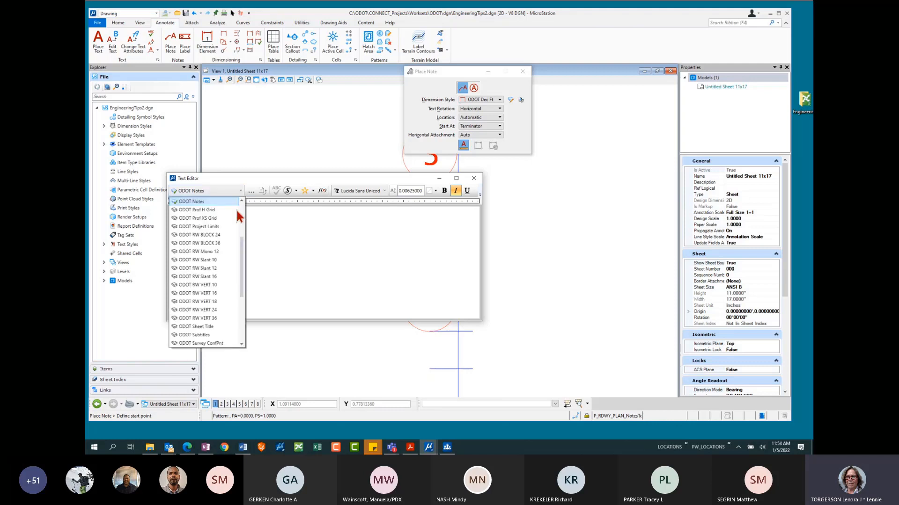
pyautogui.scroll(1, 242, 246)
pyautogui.moveTo(242, 246); pyautogui.dragTo(242, 216)
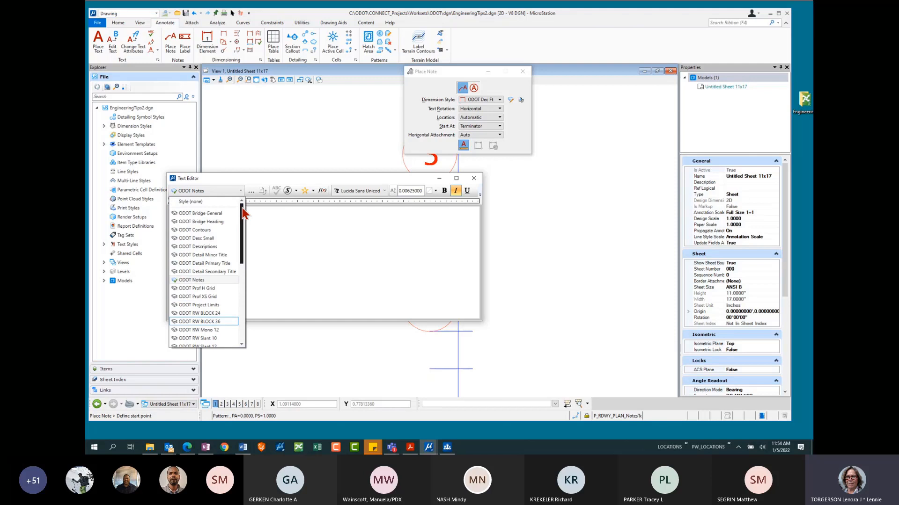
pyautogui.moveTo(242, 208); pyautogui.dragTo(243, 218)
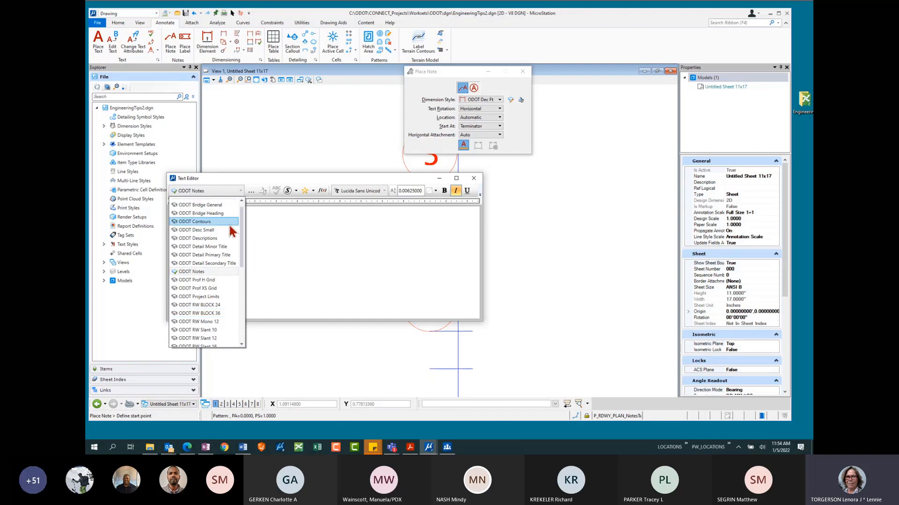
pyautogui.click(196, 271)
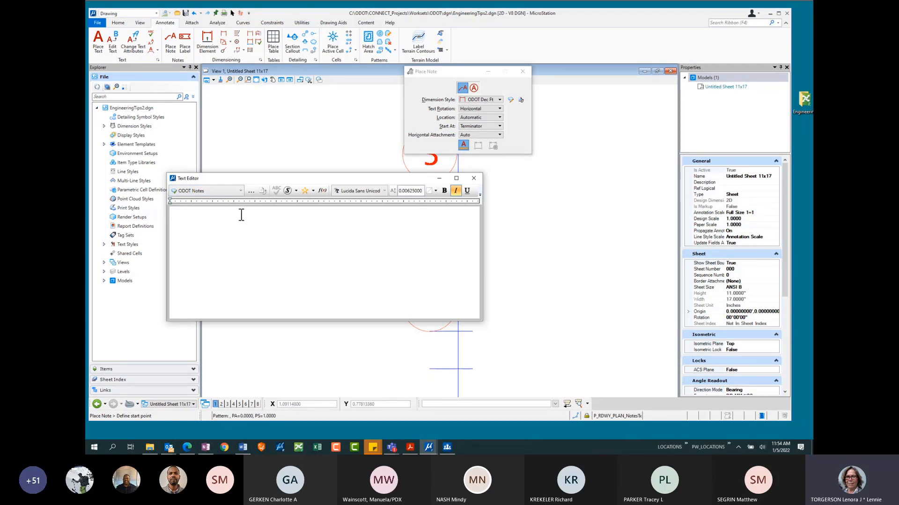
pyautogui.write('This is important!')
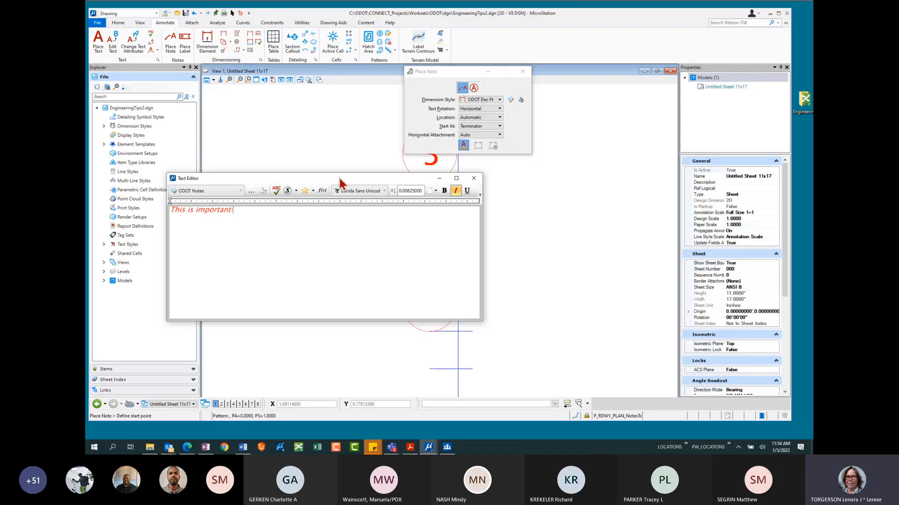
# Try placing the note with its leader at the title block's upper-left corner, inspect the leader end, and undo the placement.
pyautogui.moveTo(339, 179); pyautogui.dragTo(637, 114)
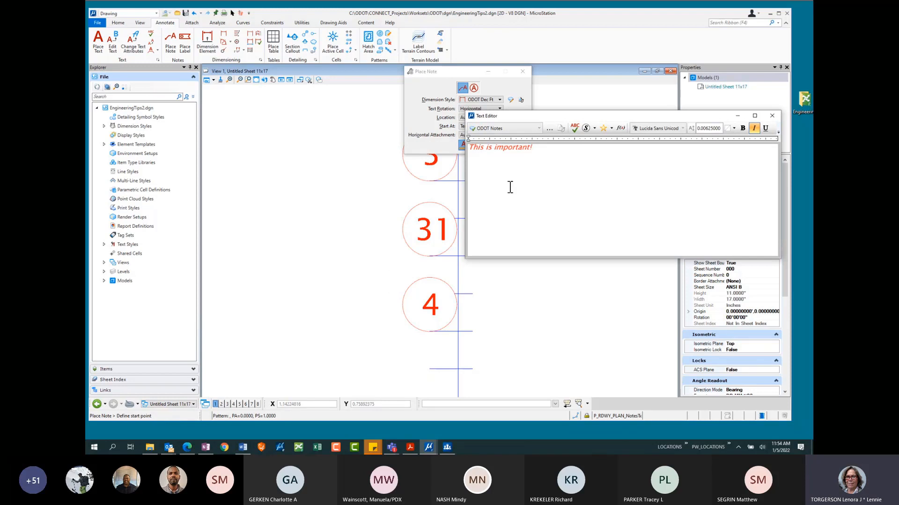
pyautogui.moveTo(559, 112); pyautogui.dragTo(539, 181)
pyautogui.scroll(-5, 368, 204)
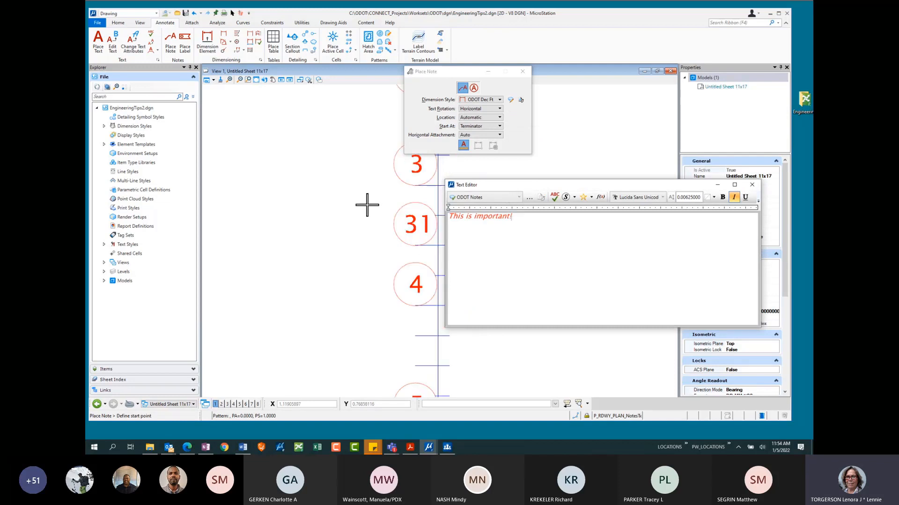
pyautogui.scroll(-3, 377, 211)
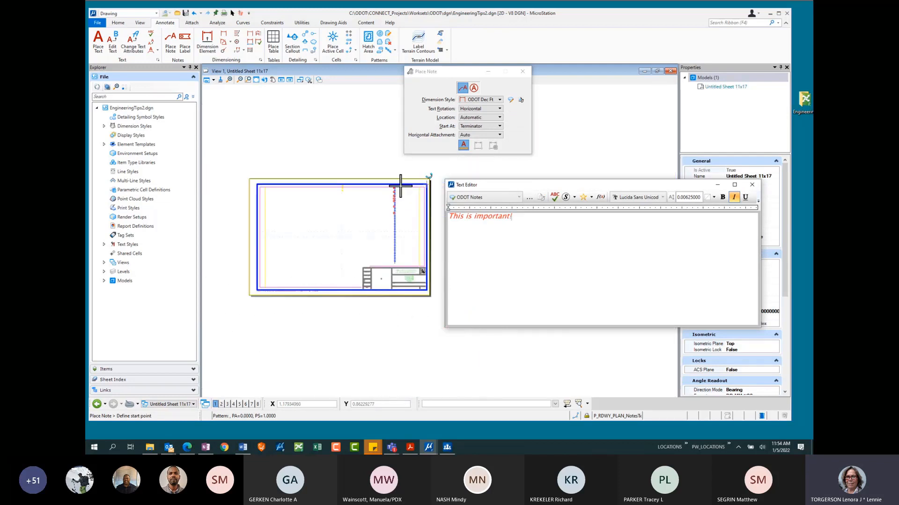
pyautogui.scroll(2, 356, 251)
pyautogui.scroll(1, 358, 259)
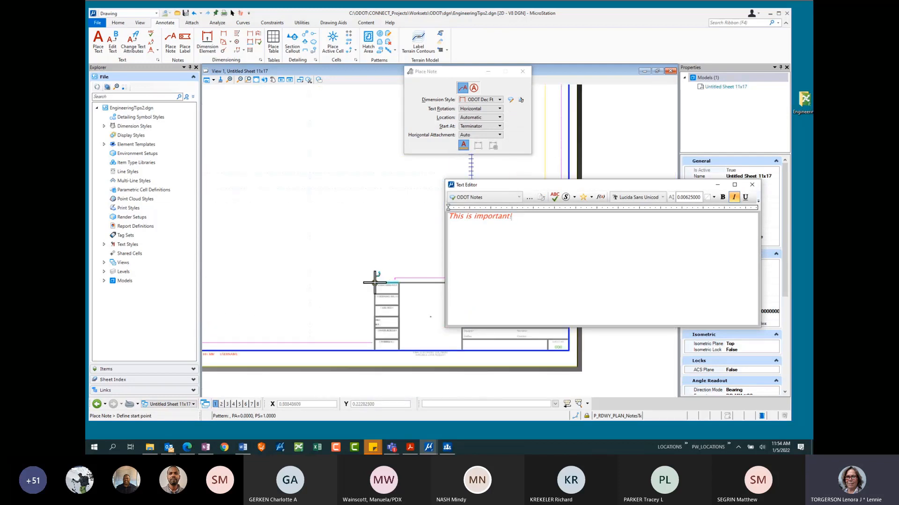
pyautogui.click(375, 282)
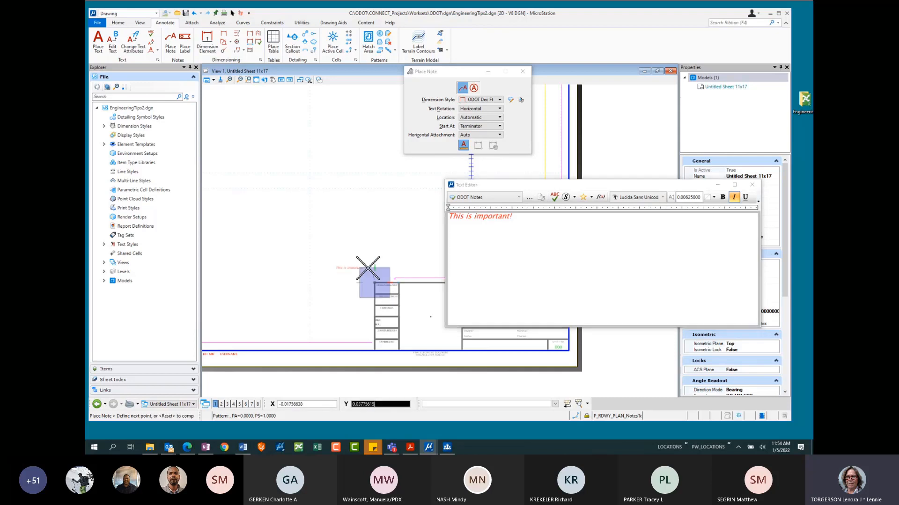
pyautogui.scroll(3, 348, 249)
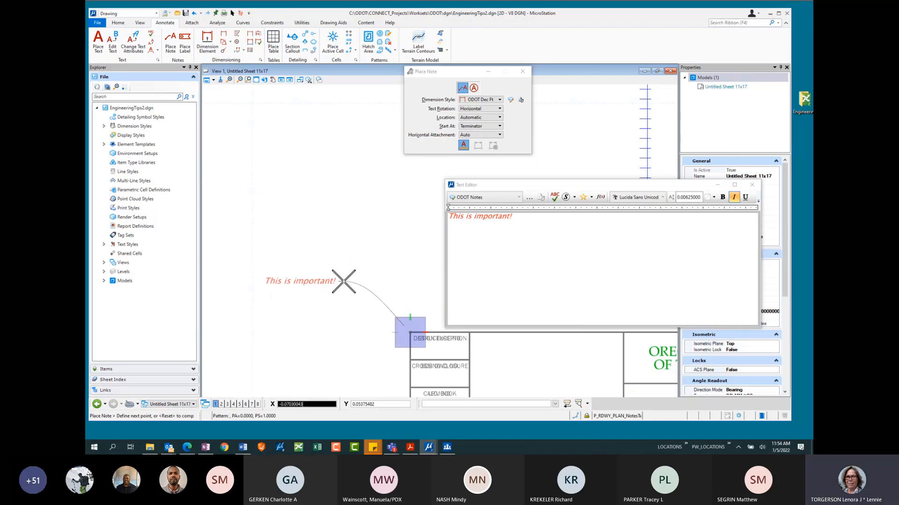
pyautogui.click(343, 281)
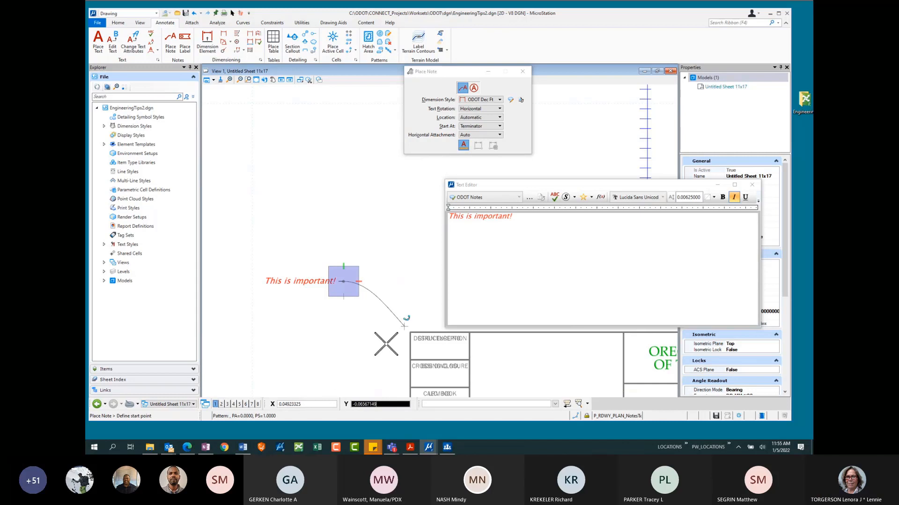
pyautogui.scroll(5, 395, 336)
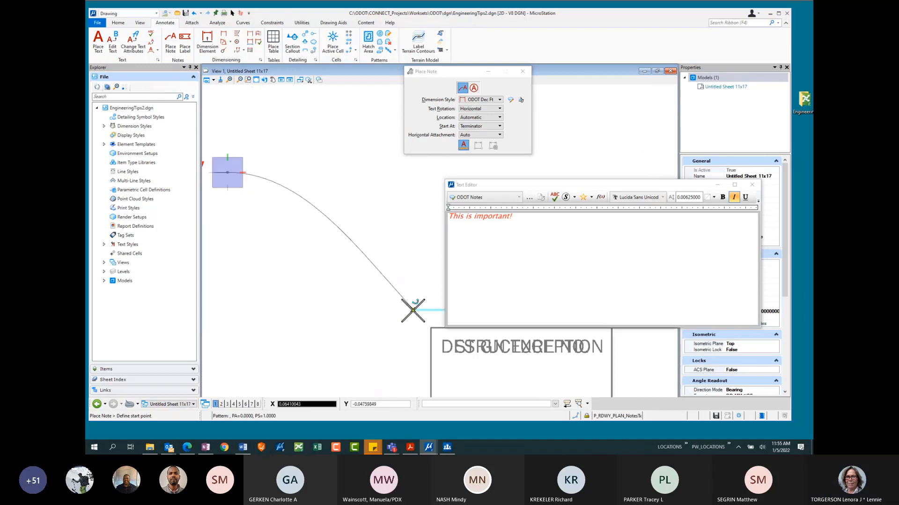
pyautogui.scroll(-5, 389, 261)
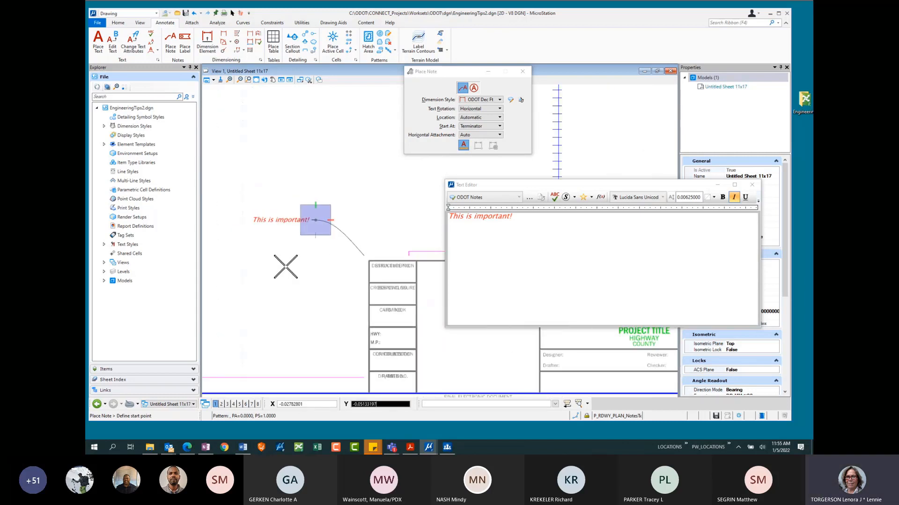
pyautogui.click(194, 14)
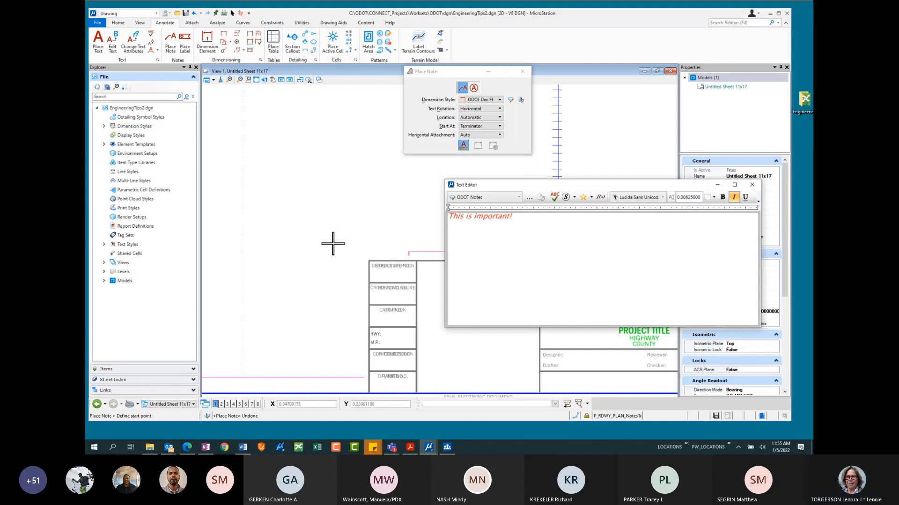
# Place two "This is important!" notes with their leaders starting in open space near the title block's upper-left corner.
pyautogui.click(350, 251)
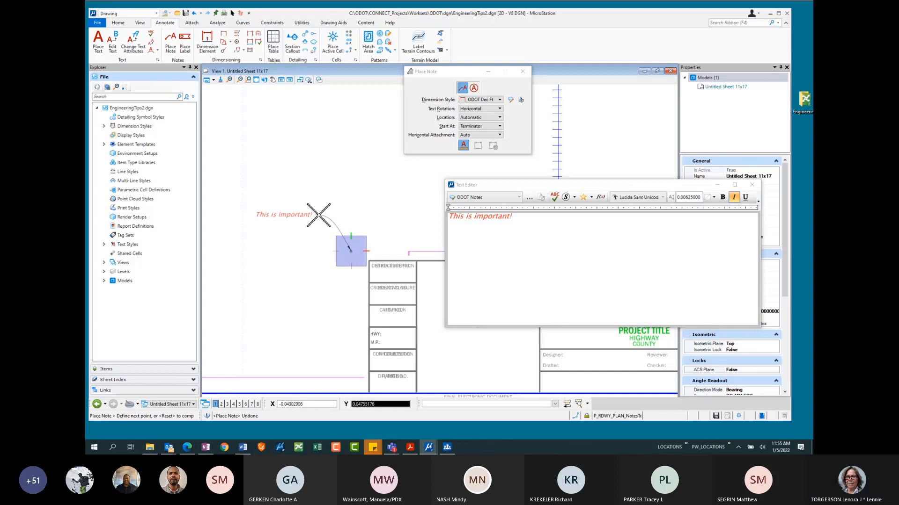
pyautogui.click(318, 214)
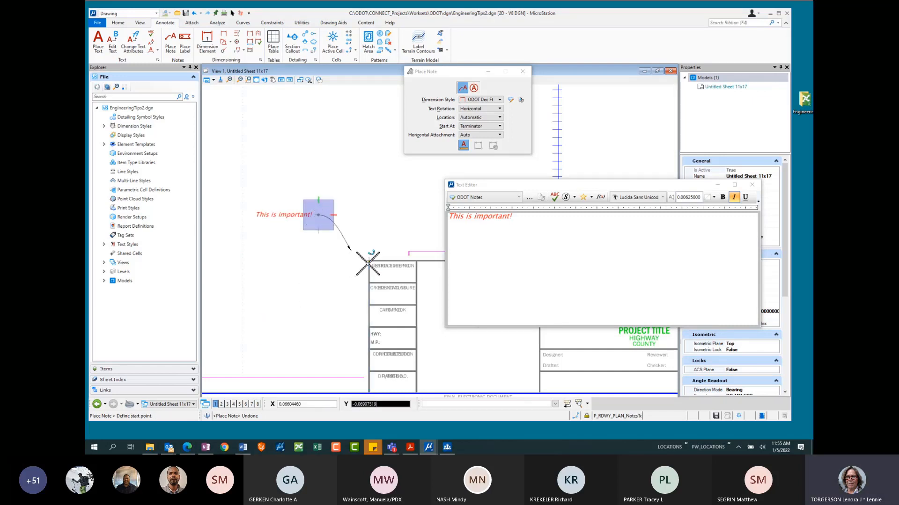
pyautogui.scroll(4, 366, 261)
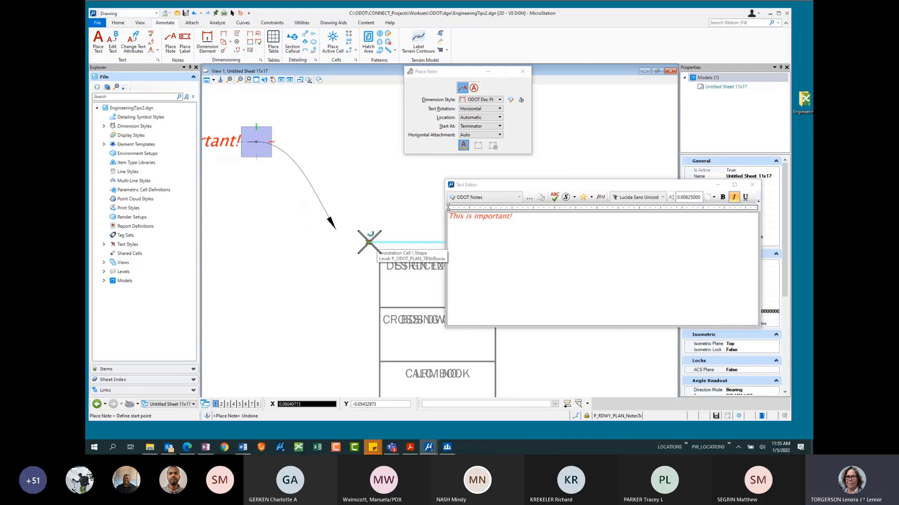
pyautogui.click(369, 242)
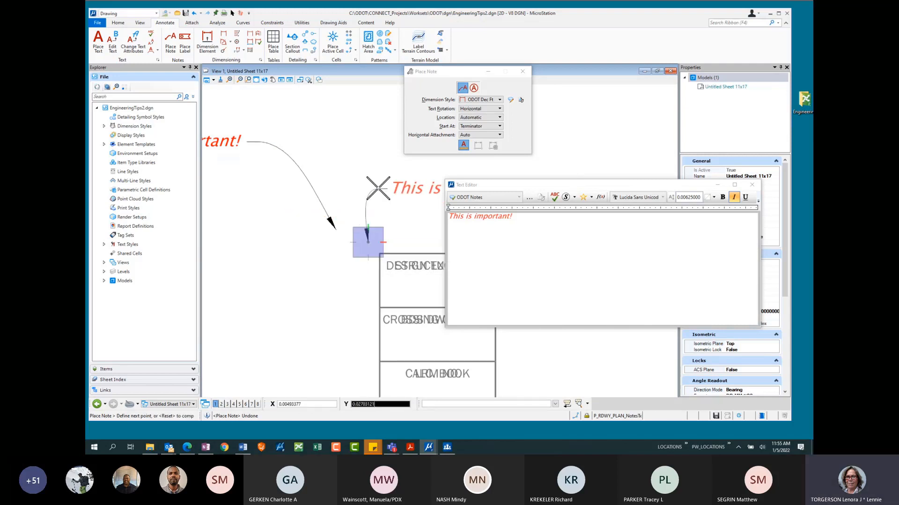
pyautogui.click(399, 176)
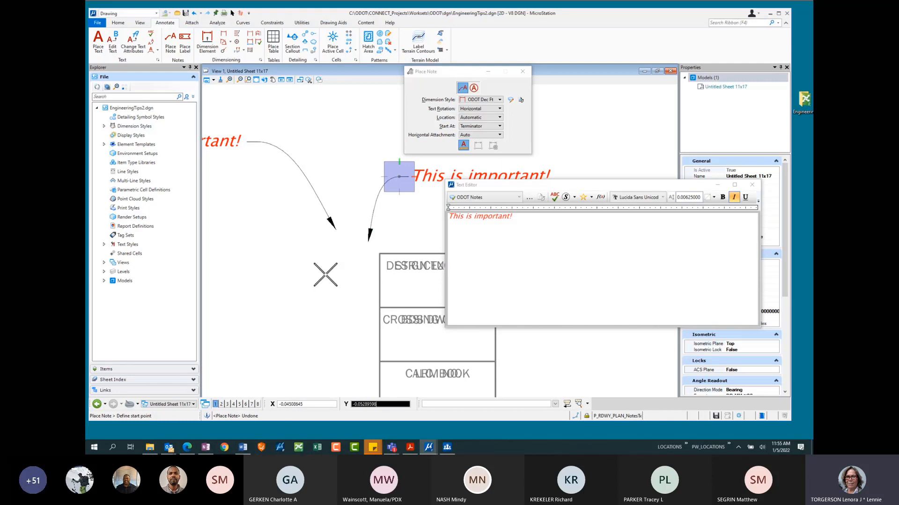
pyautogui.click(378, 254)
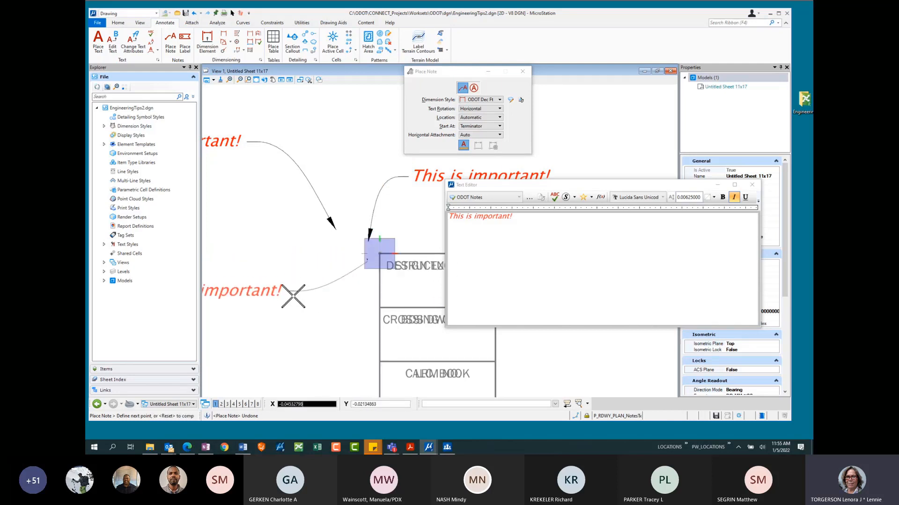
pyautogui.scroll(2, 281, 260)
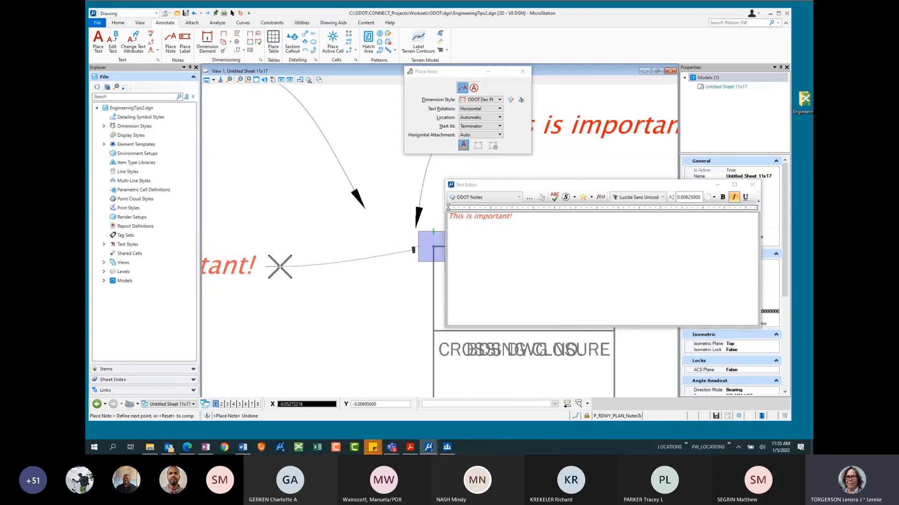
pyautogui.rightClick(266, 258)
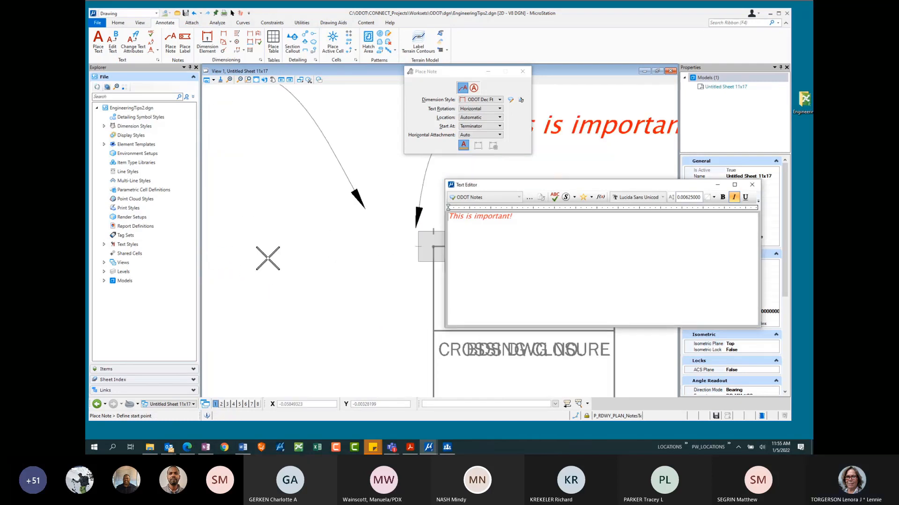
pyautogui.scroll(-4, 308, 313)
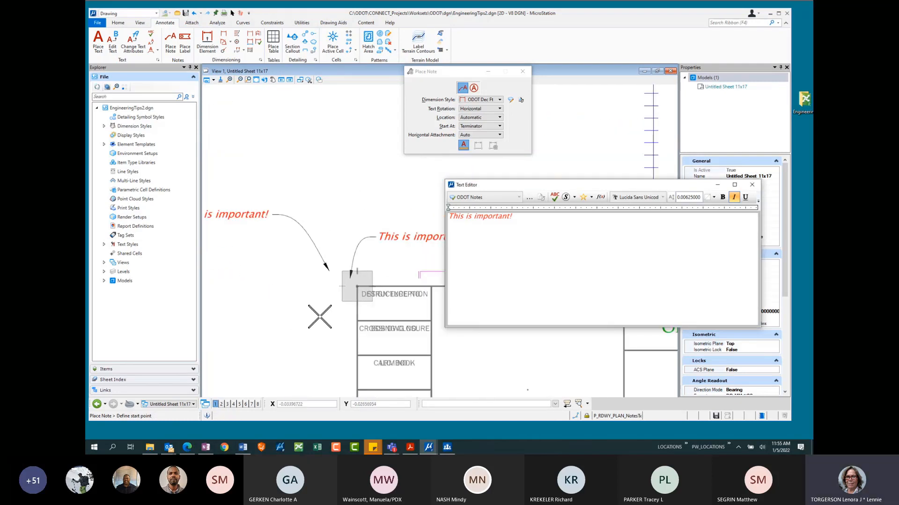
# Set the note to start at the text and place a "This is important!" note beside the title block, with its leader pointing down-left.
pyautogui.click(499, 126)
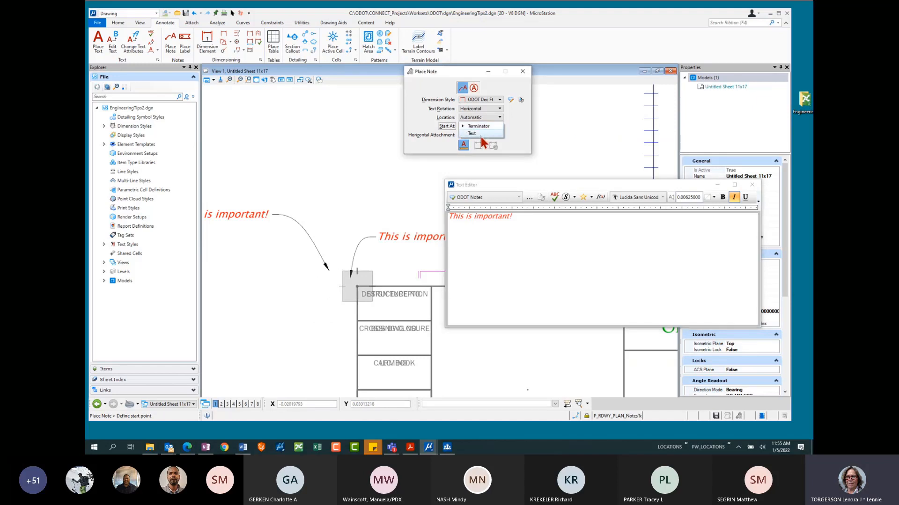
pyautogui.click(483, 140)
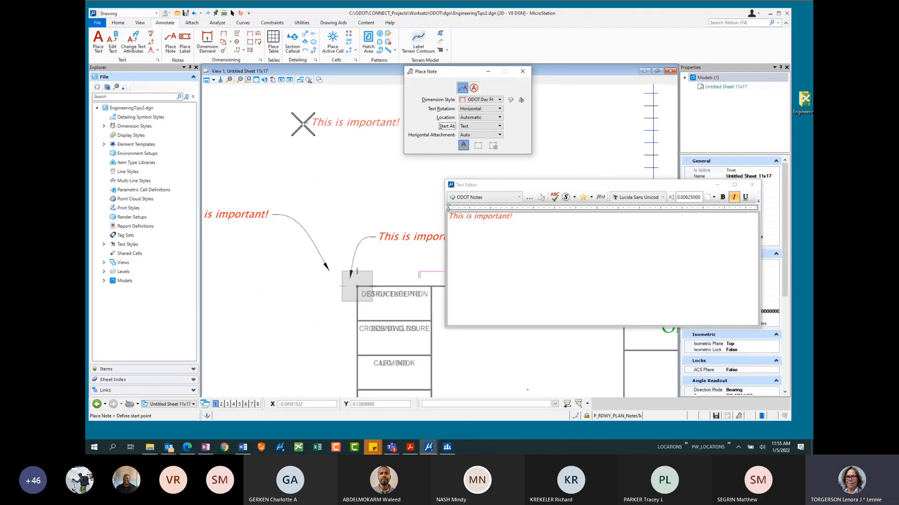
pyautogui.scroll(-2, 325, 156)
pyautogui.scroll(-2, 345, 190)
pyautogui.click(301, 246)
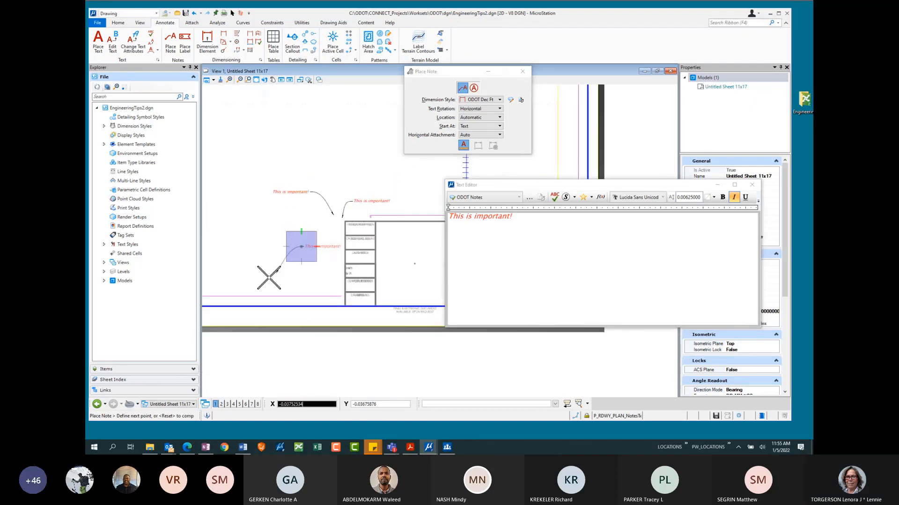
pyautogui.click(236, 293)
pyautogui.scroll(3, 236, 294)
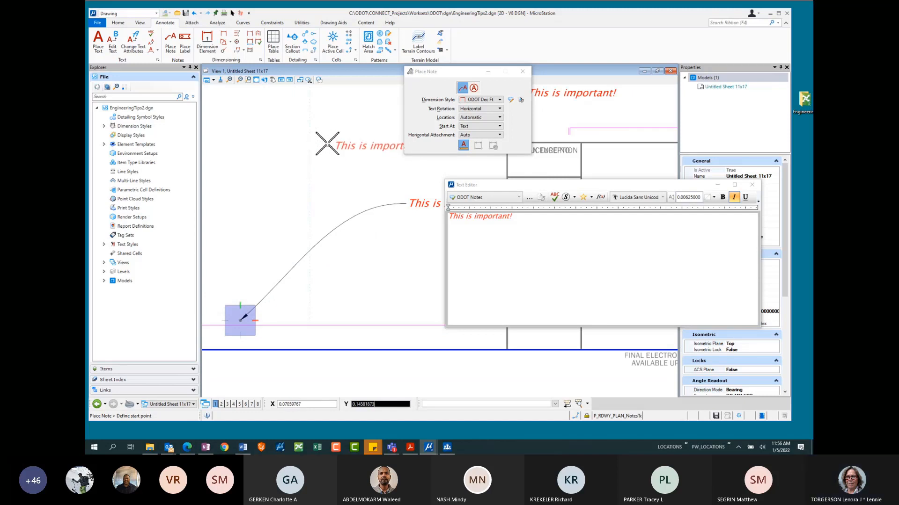
pyautogui.rightClick(315, 127)
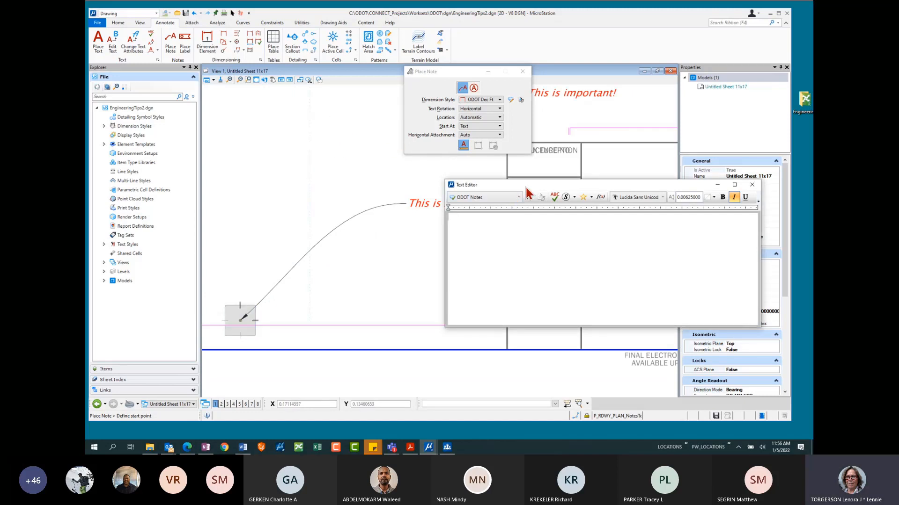
# Look through the available text styles in the text editor and leave the note tool.
pyautogui.moveTo(526, 187); pyautogui.dragTo(352, 182)
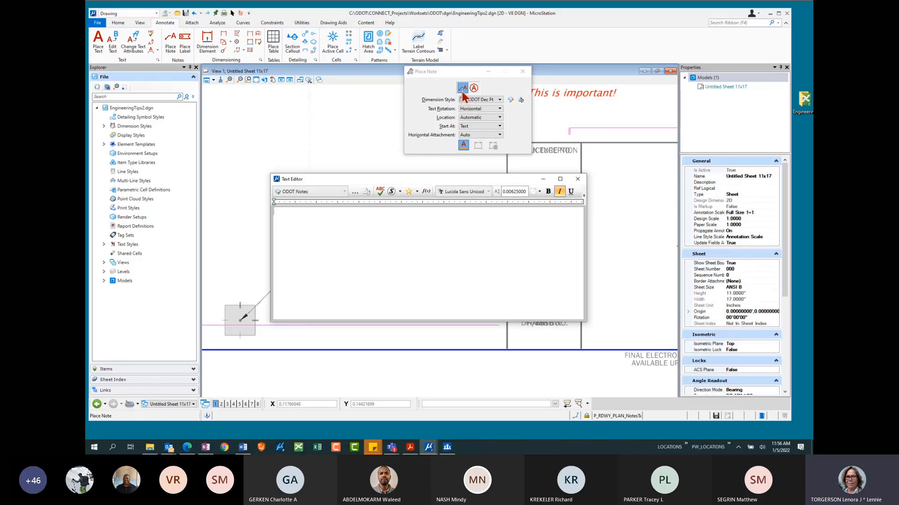
pyautogui.click(344, 191)
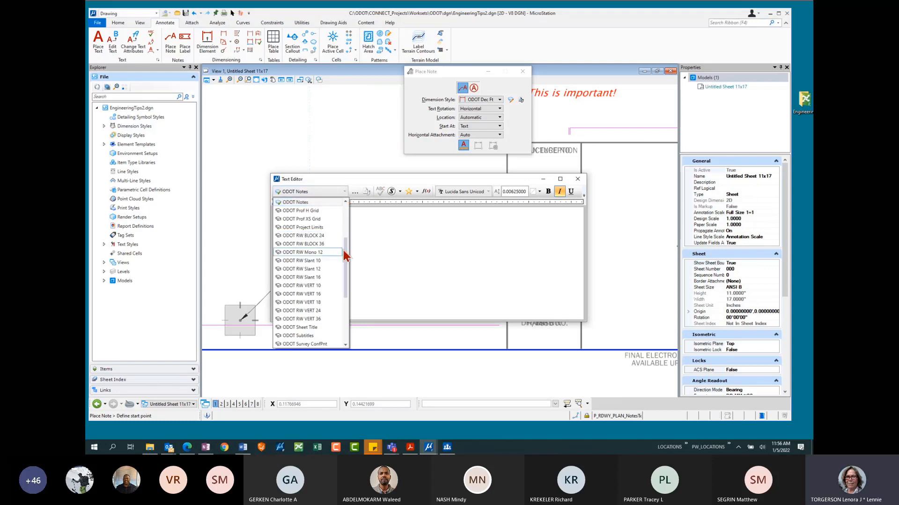
pyautogui.moveTo(345, 251); pyautogui.dragTo(346, 216)
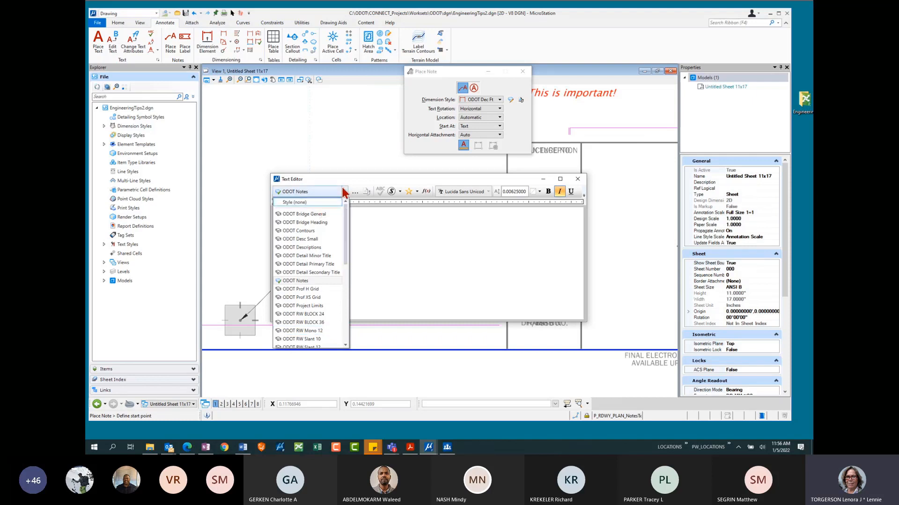
pyautogui.click(344, 189)
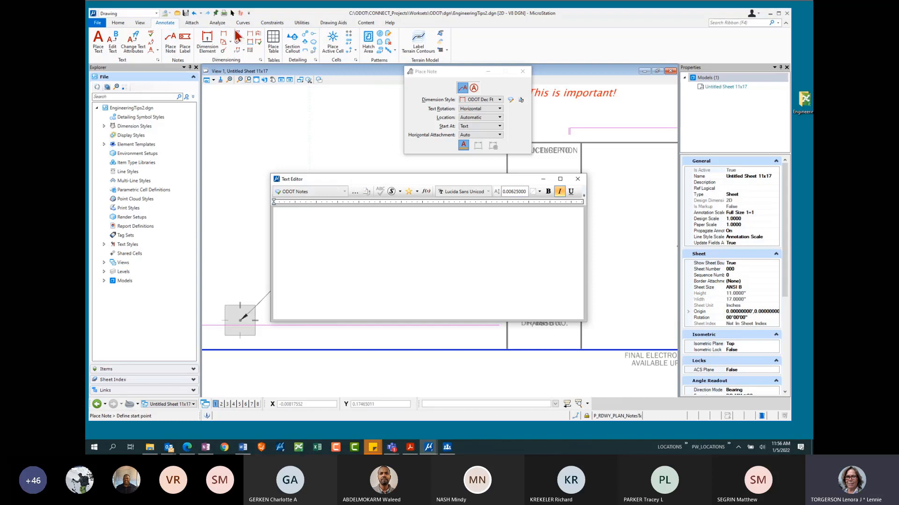
pyautogui.click(232, 13)
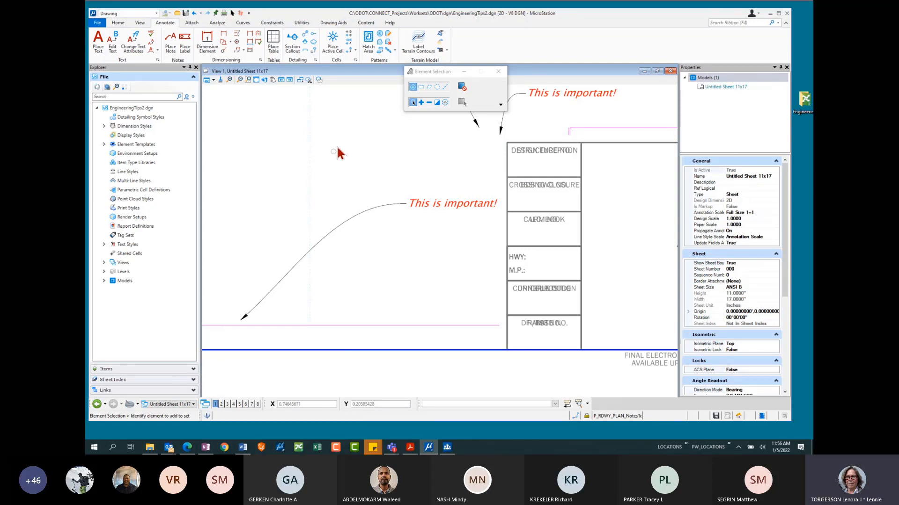
# Start a new note and enter the three lines "This is the first line", "Second line" and "third line".
pyautogui.scroll(1, 408, 176)
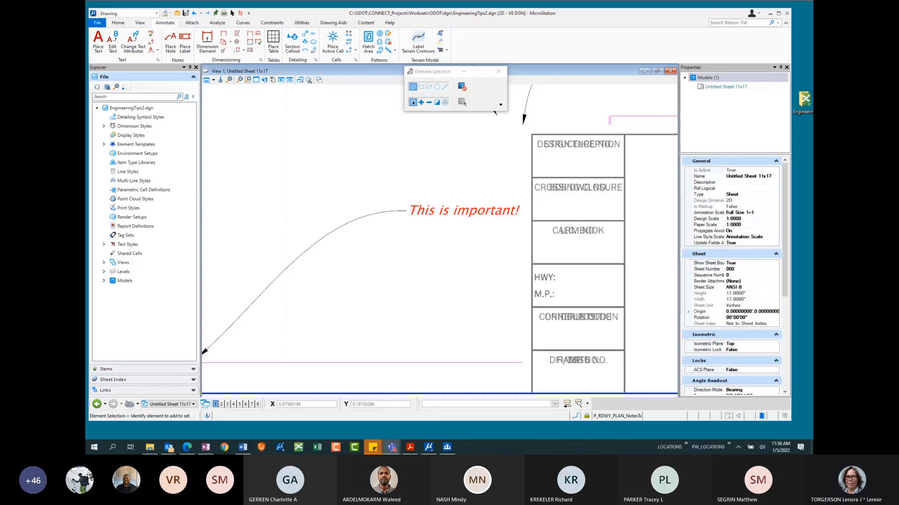
pyautogui.scroll(-3, 484, 211)
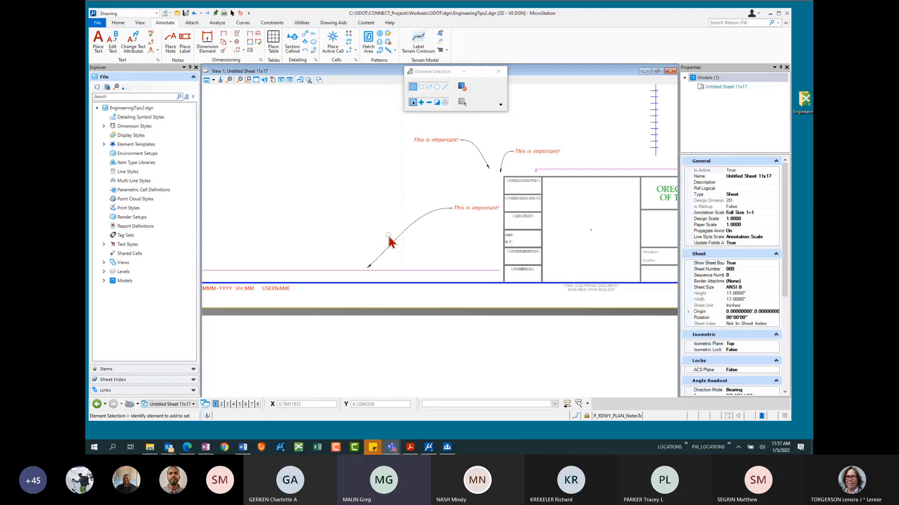
pyautogui.click(171, 44)
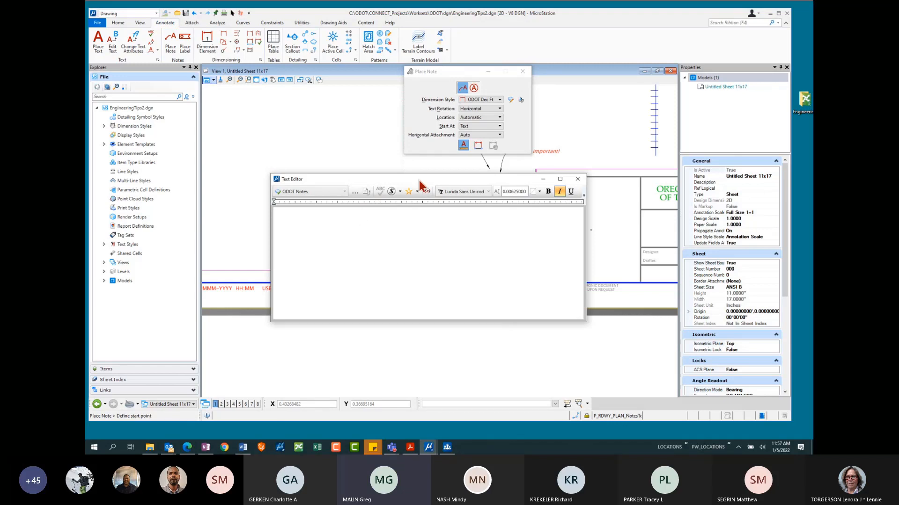
pyautogui.write('This is the first line')
pyautogui.press('Return')
pyautogui.write('Second l')
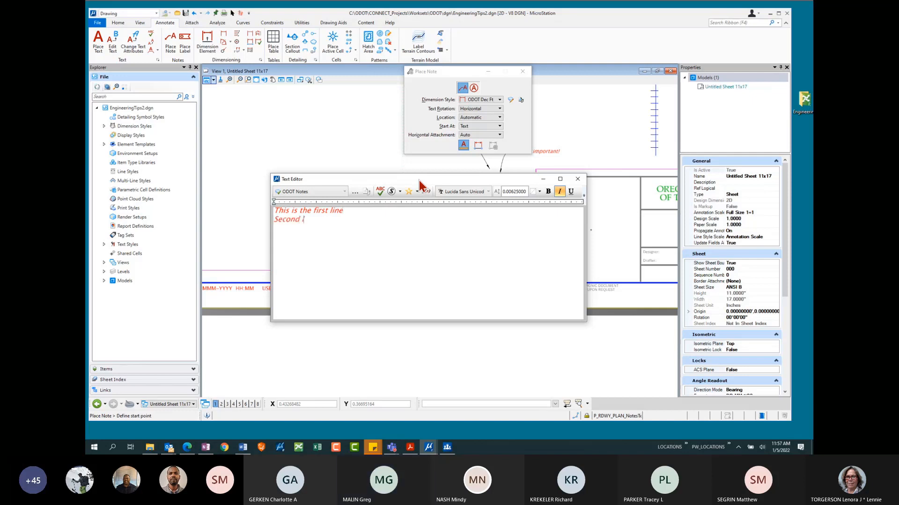
pyautogui.write('ine')
pyautogui.press('Return')
pyautogui.write('thrid')
pyautogui.press('BackSpace')
pyautogui.press('BackSpace')
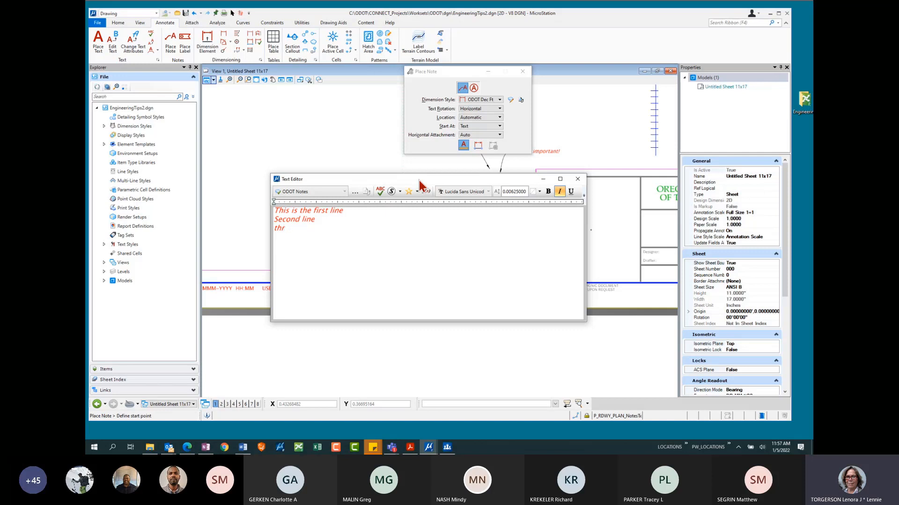
pyautogui.write('ird')
pyautogui.press('BackSpace')
pyautogui.press('BackSpace')
pyautogui.press('BackSpace')
pyautogui.write('ird line')
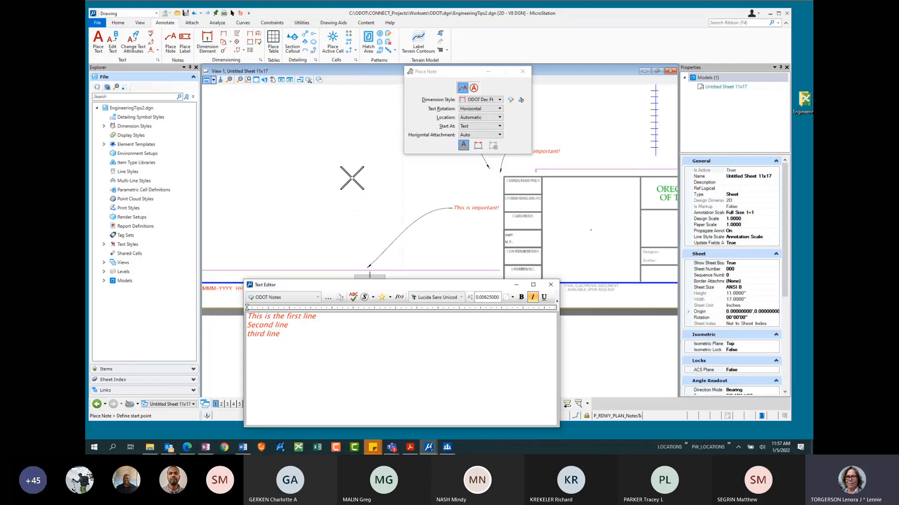
# Place two three-line notes starting from the text, one with its leader running down-left and the other down-right, near the existing note.
pyautogui.scroll(4, 351, 177)
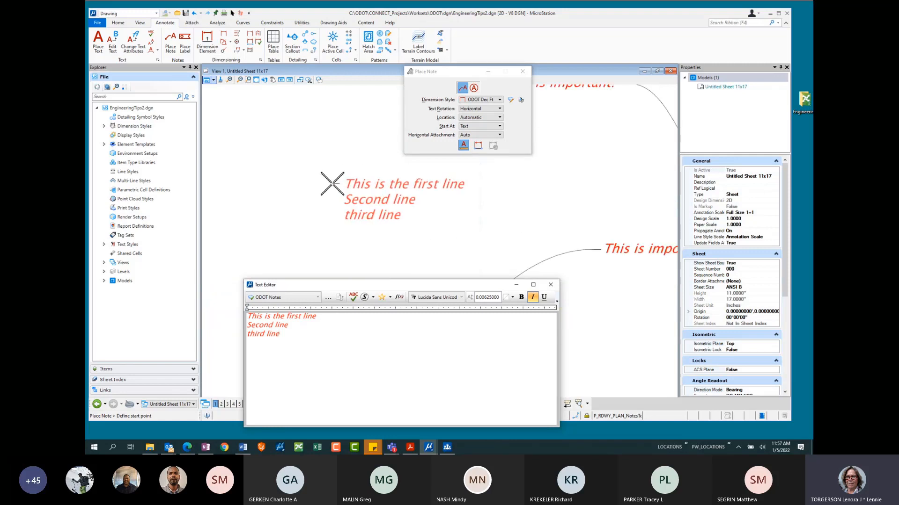
pyautogui.click(342, 160)
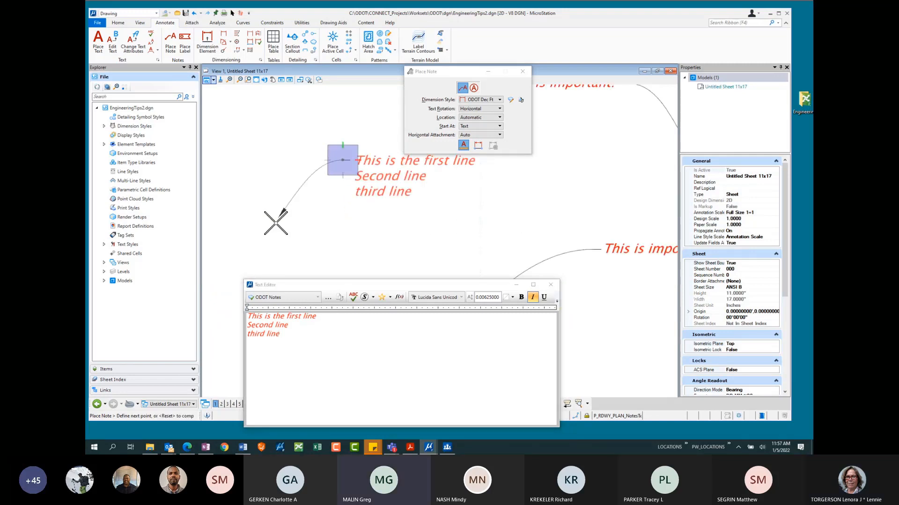
pyautogui.click(252, 232)
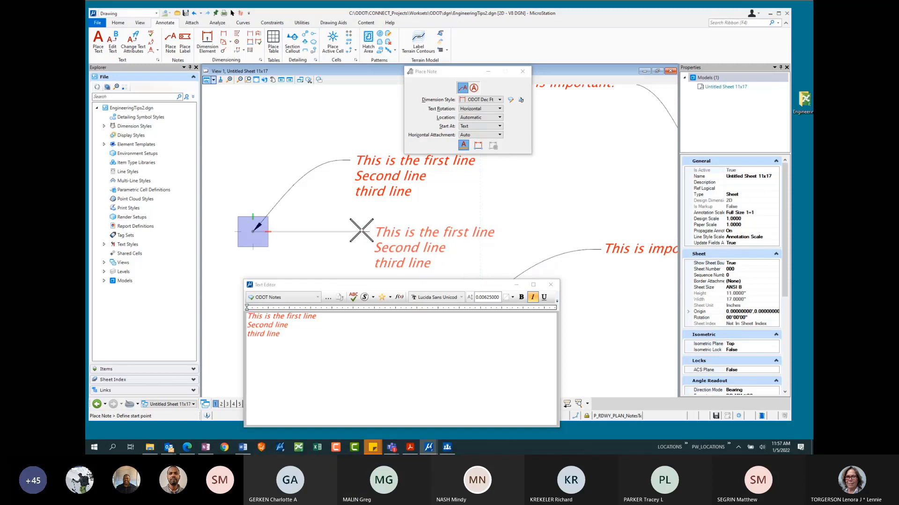
pyautogui.scroll(-3, 277, 166)
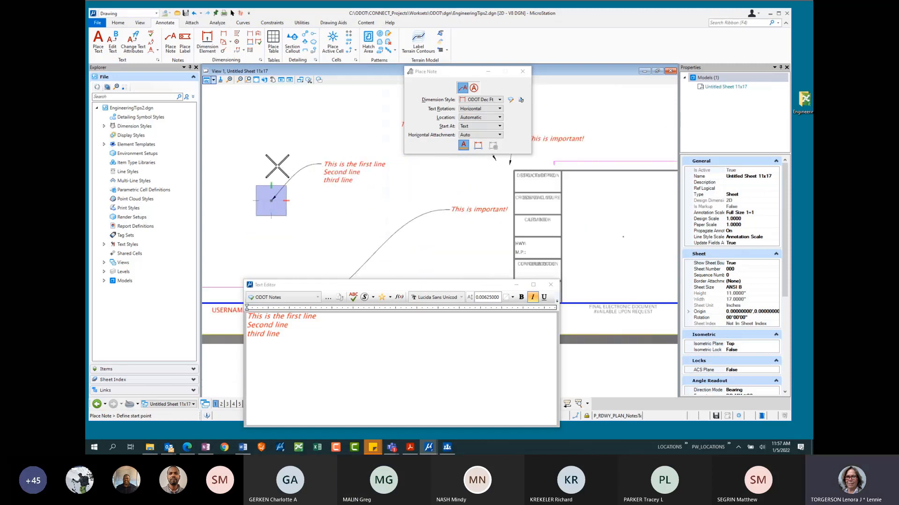
pyautogui.click(307, 209)
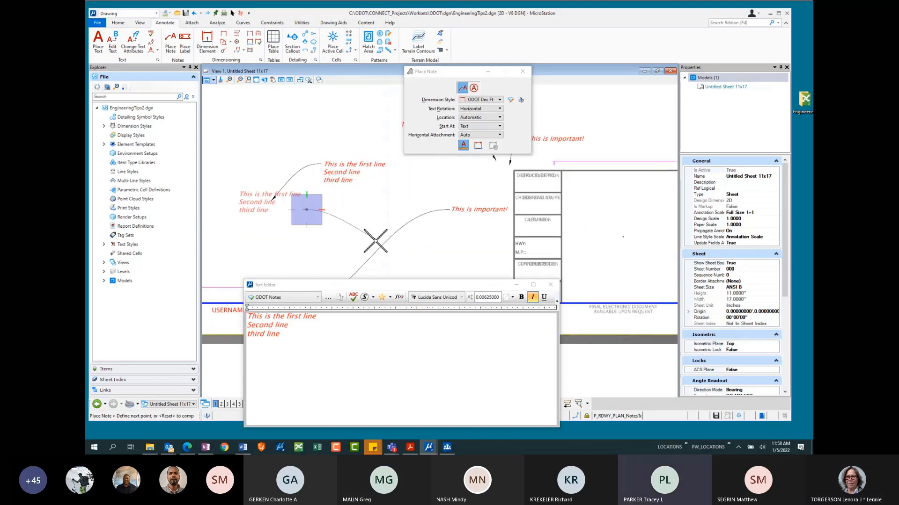
pyautogui.click(359, 250)
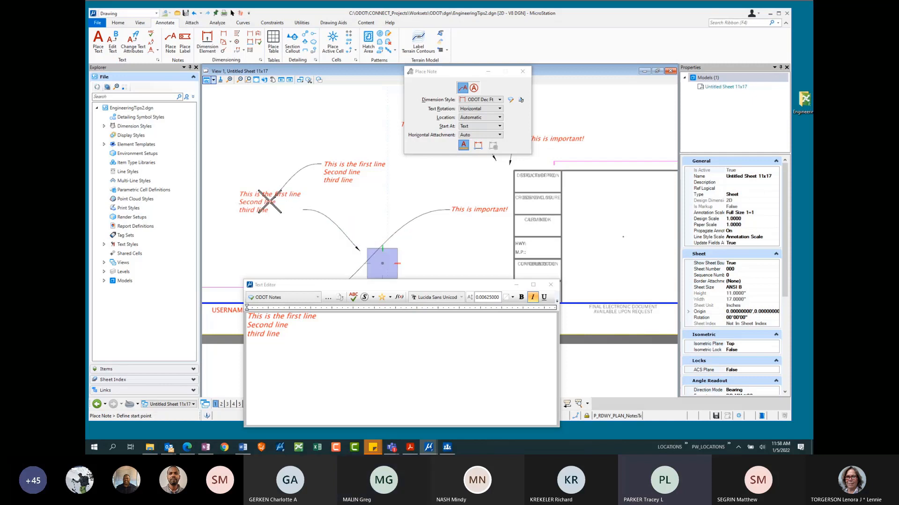
pyautogui.scroll(2, 269, 202)
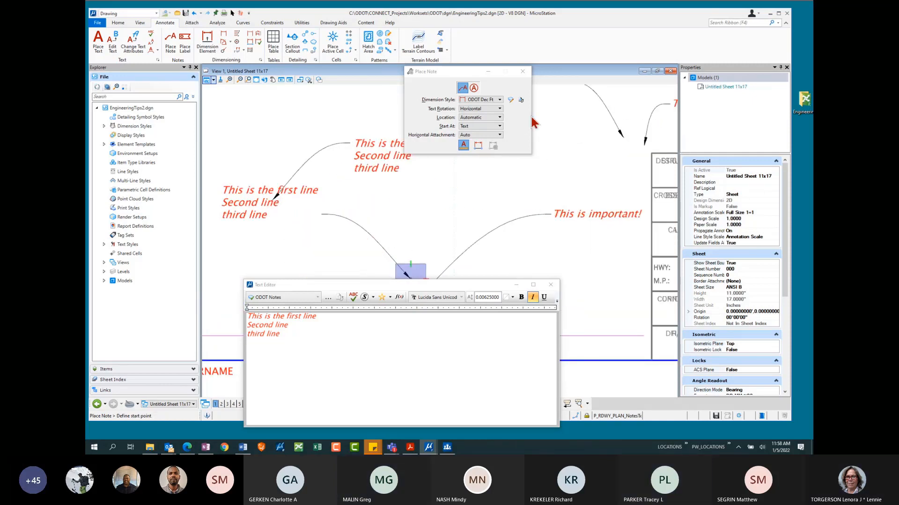
# Set the note to start at the terminator and place a three-line note in open space, with its text up and right of the arrowhead.
pyautogui.click(500, 126)
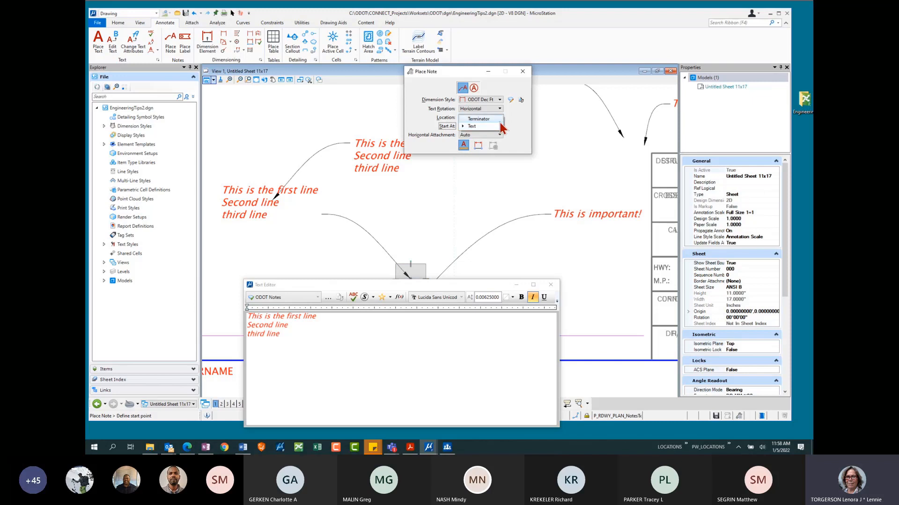
pyautogui.click(480, 134)
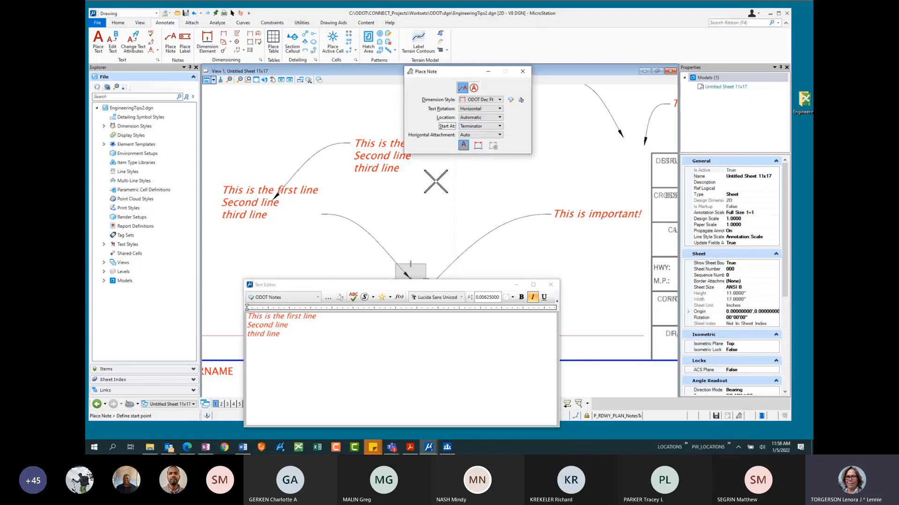
pyautogui.scroll(-4, 433, 183)
pyautogui.click(320, 161)
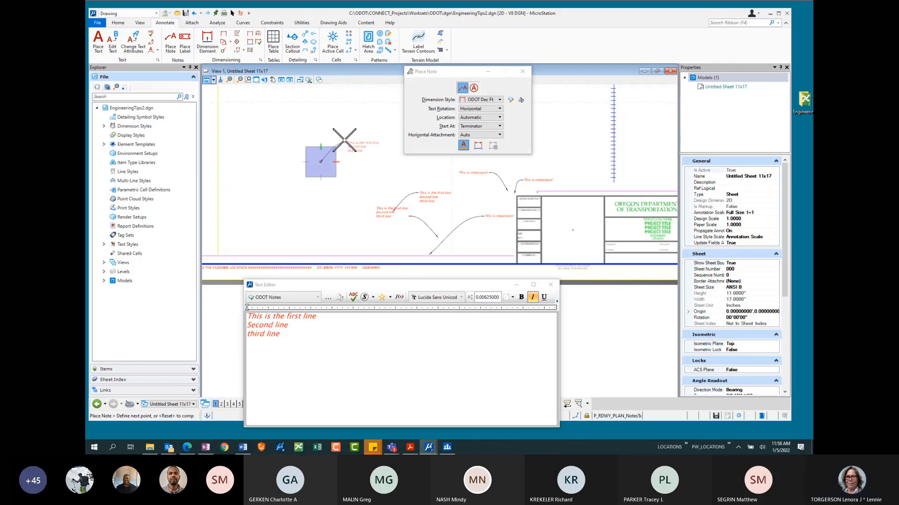
pyautogui.scroll(2, 348, 132)
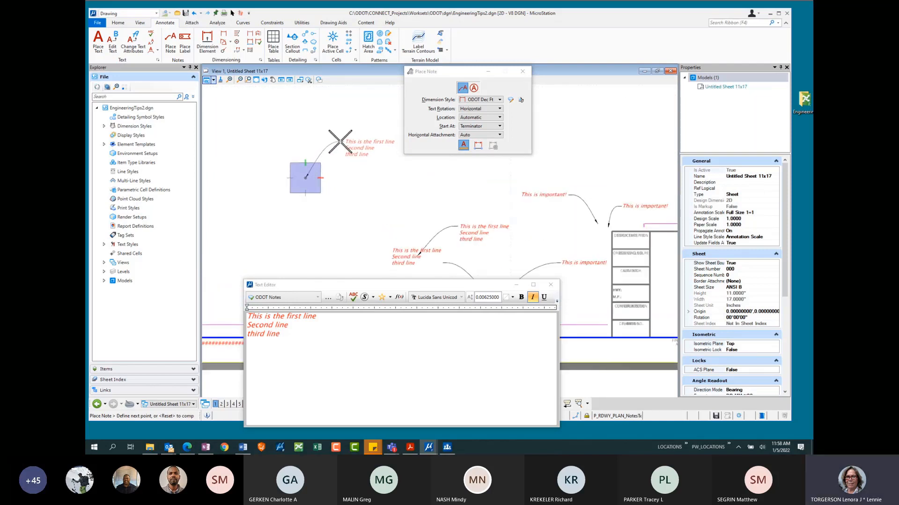
pyautogui.click(340, 141)
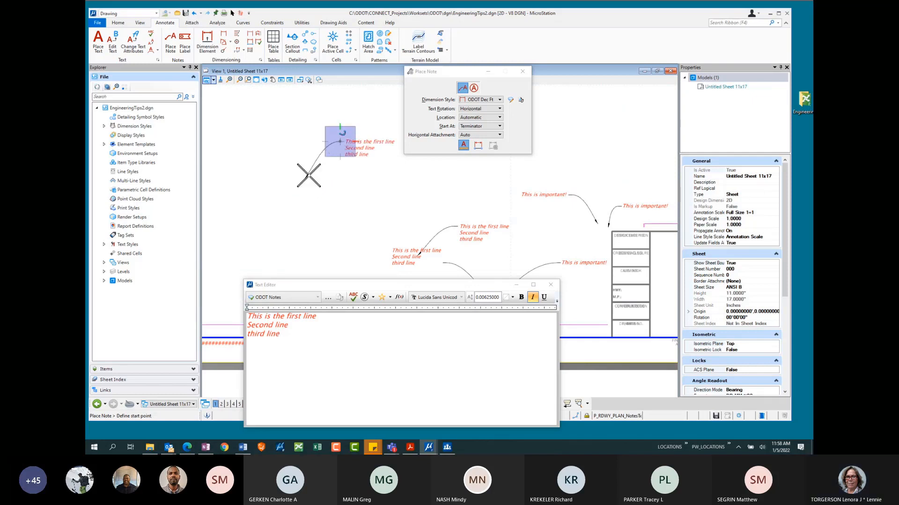
# Place another three-line note from its terminator, with the text up and left of the arrowhead, and inspect the leader's text end.
pyautogui.click(300, 205)
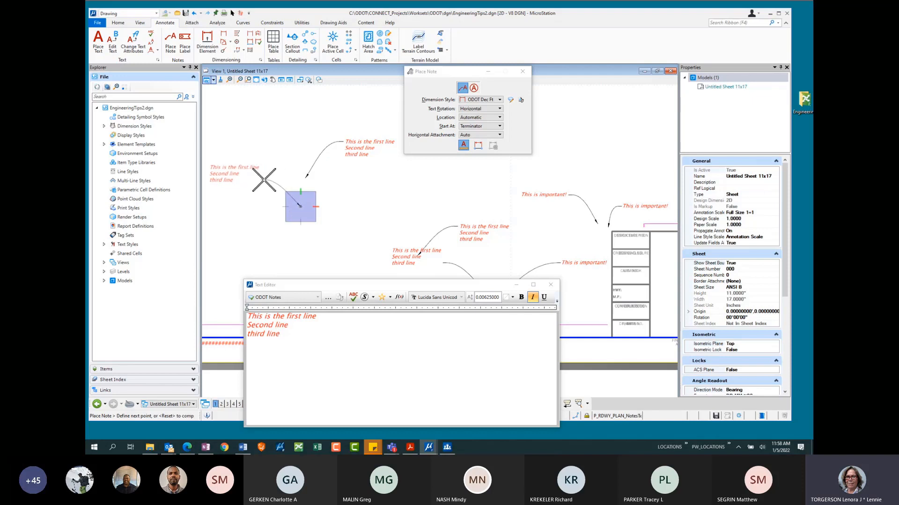
pyautogui.click(264, 180)
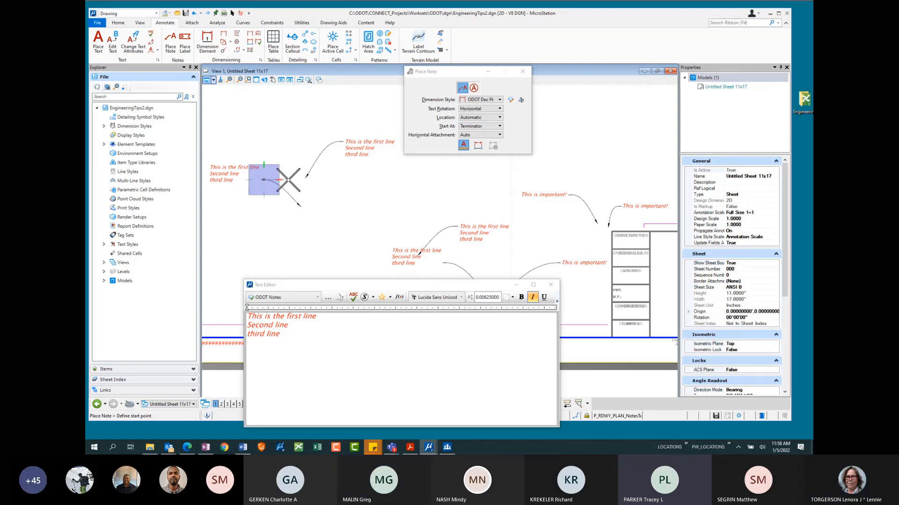
pyautogui.scroll(3, 255, 172)
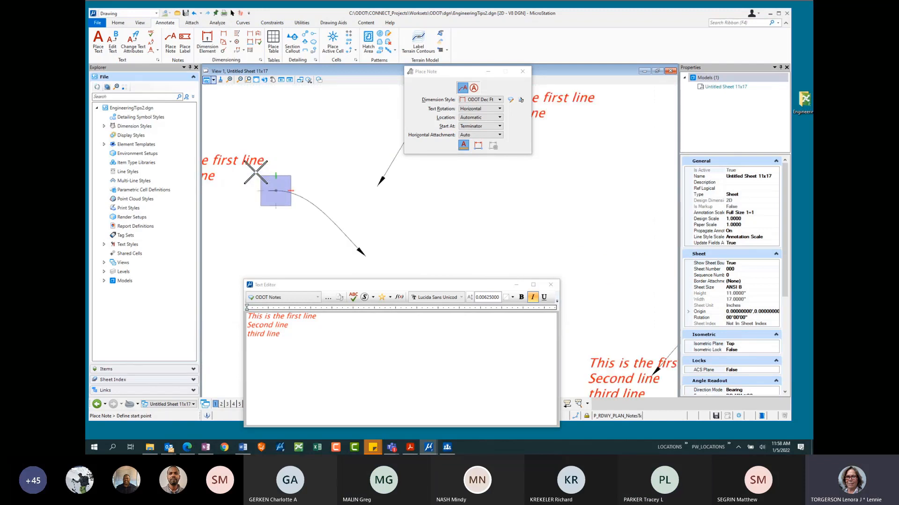
# End the pending three-line note and examine where the leaders meet the text on the two notes placed from the terminator.
pyautogui.scroll(3, 255, 173)
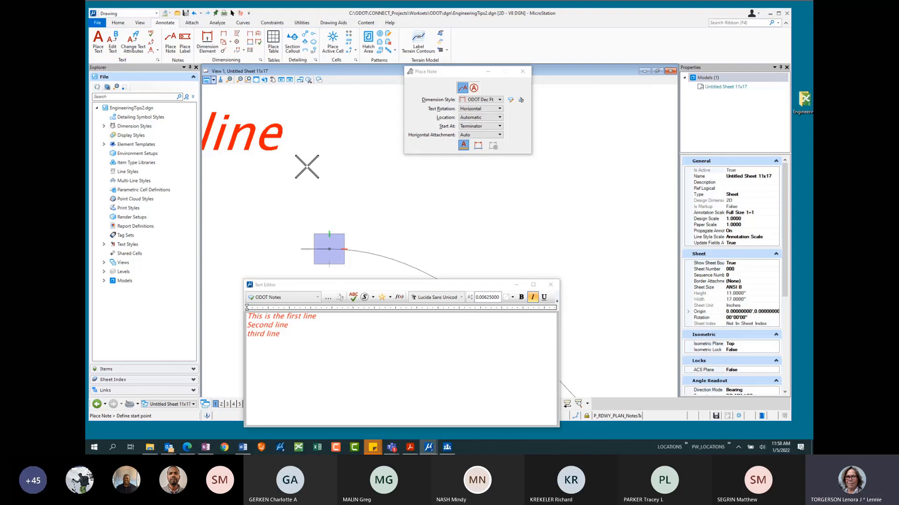
pyautogui.rightClick(338, 173)
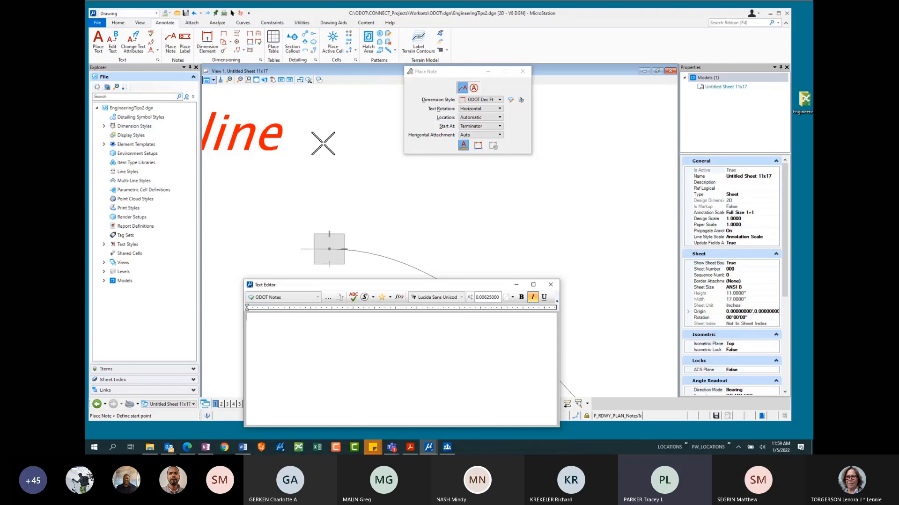
pyautogui.scroll(-2, 323, 144)
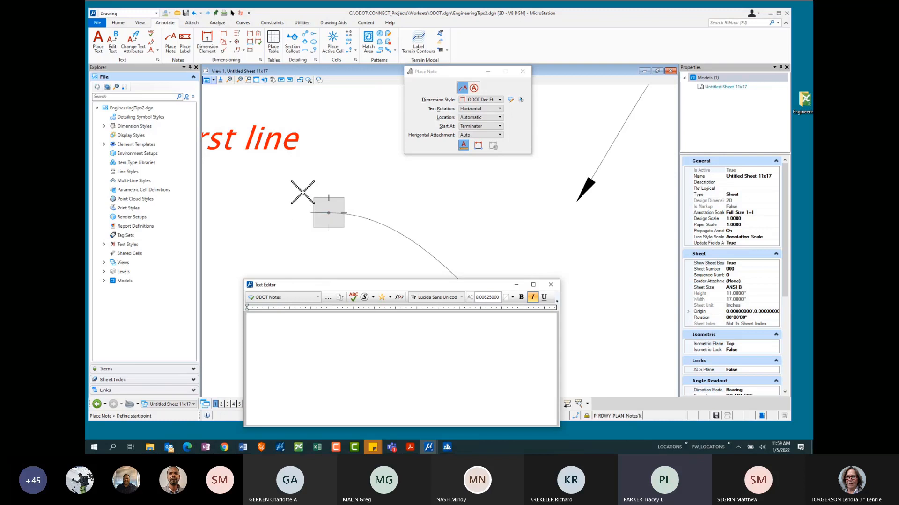
pyautogui.scroll(-3, 321, 173)
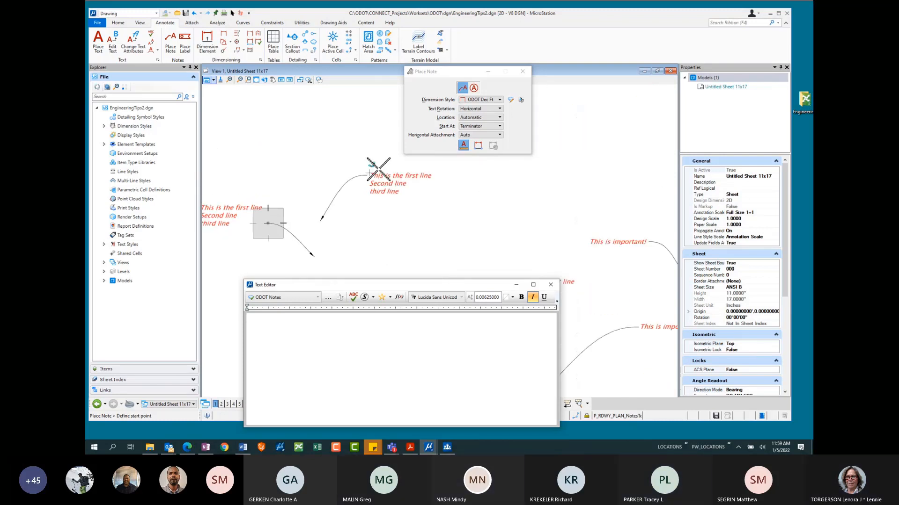
pyautogui.scroll(2, 377, 172)
pyautogui.scroll(4, 365, 172)
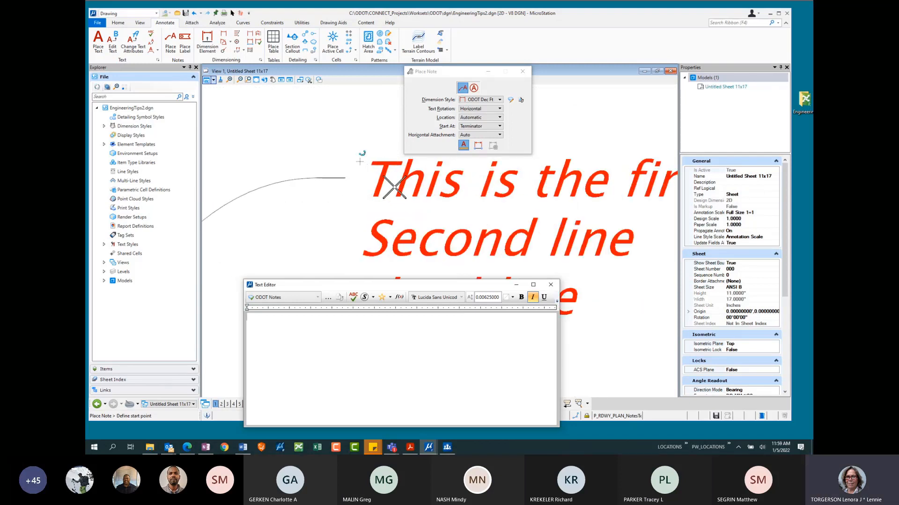
pyautogui.hotkey('ctrl', '2')
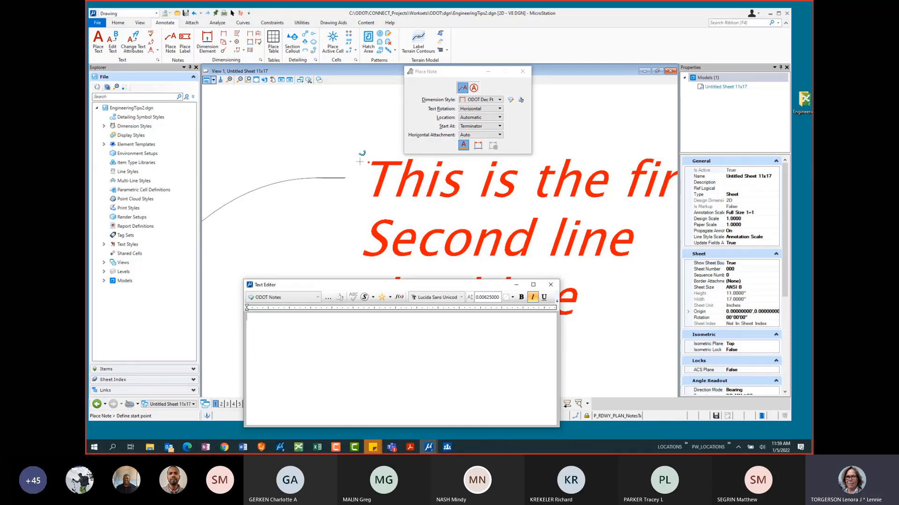
pyautogui.moveTo(362, 154)
pyautogui.mouseDown()
pyautogui.moveTo(363, 178)
pyautogui.moveTo(377, 161)
pyautogui.moveTo(362, 196)
pyautogui.moveTo(367, 173)
pyautogui.mouseUp()
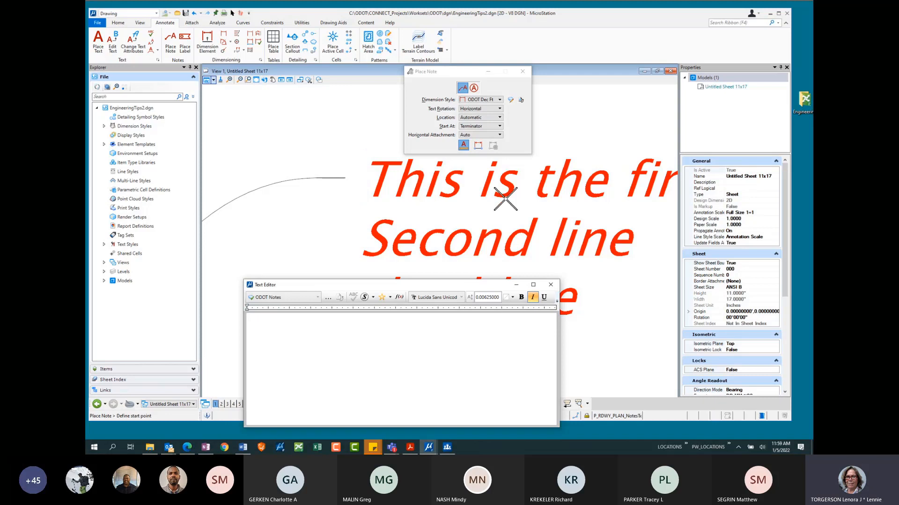
# Compare the leader alignment with the first and third text lines on the left-hand and right-hand terminator-start notes.
pyautogui.scroll(-5, 546, 189)
pyautogui.scroll(-3, 290, 178)
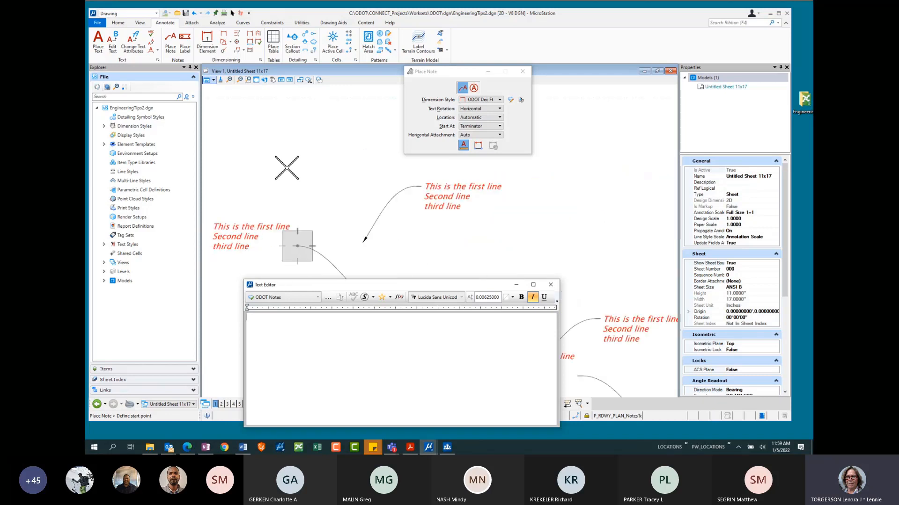
pyautogui.scroll(3, 295, 250)
pyautogui.scroll(1, 293, 247)
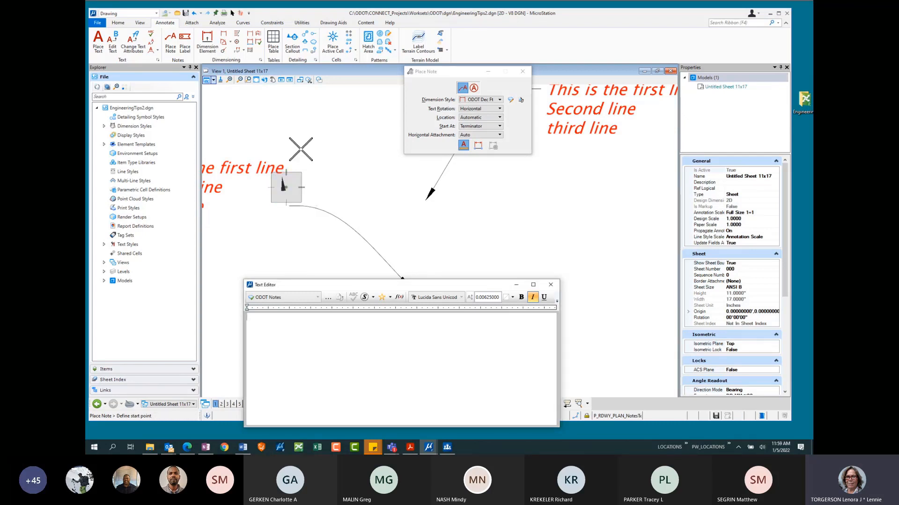
pyautogui.click(197, 16)
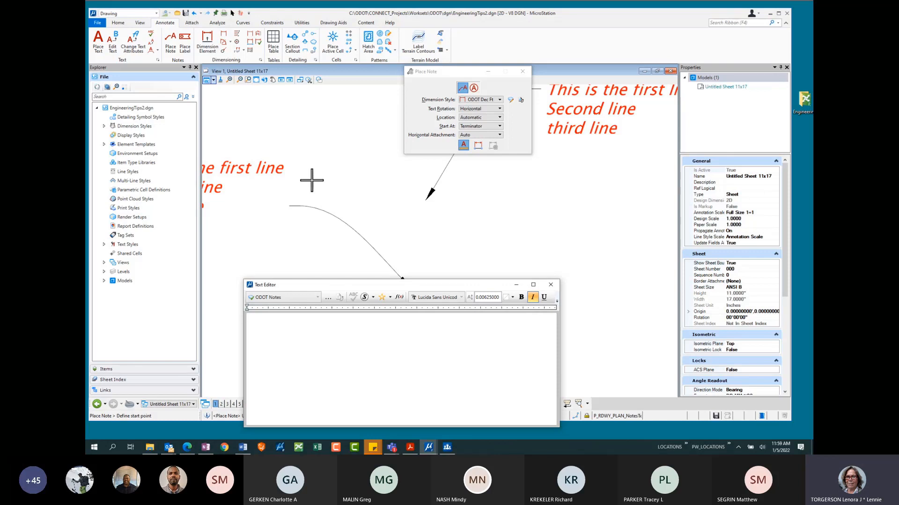
pyautogui.scroll(-5, 281, 197)
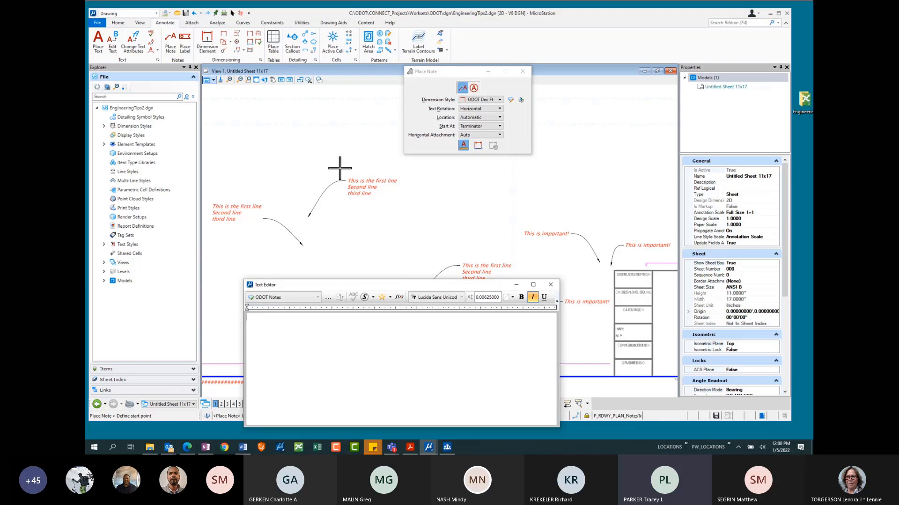
pyautogui.scroll(5, 336, 181)
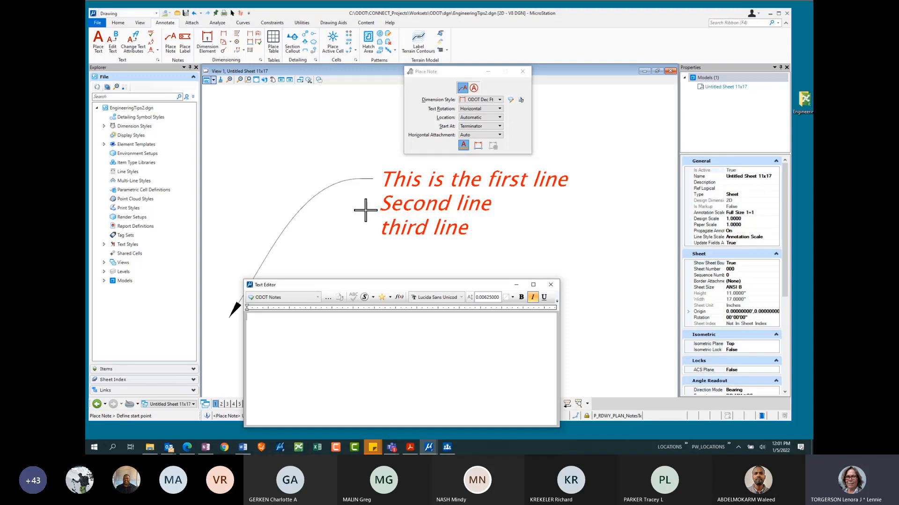
pyautogui.scroll(-3, 468, 203)
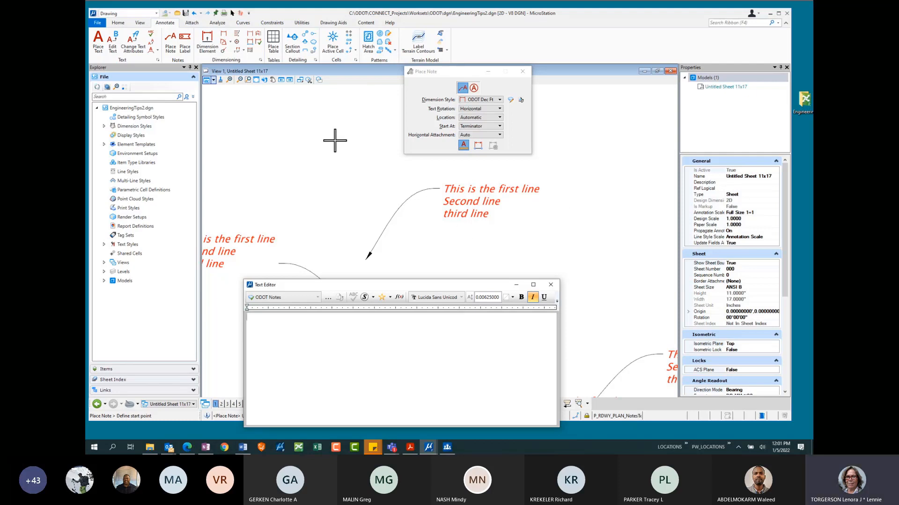
pyautogui.scroll(-1, 343, 132)
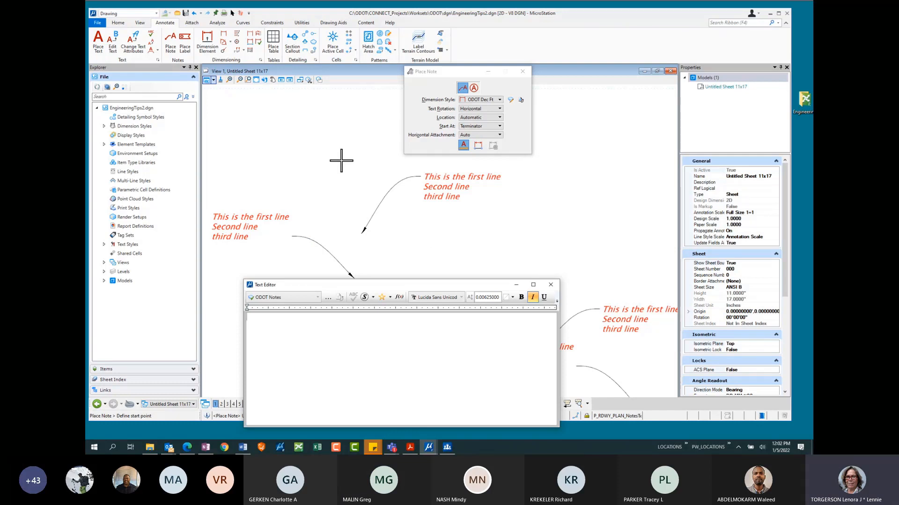
pyautogui.scroll(-1, 339, 152)
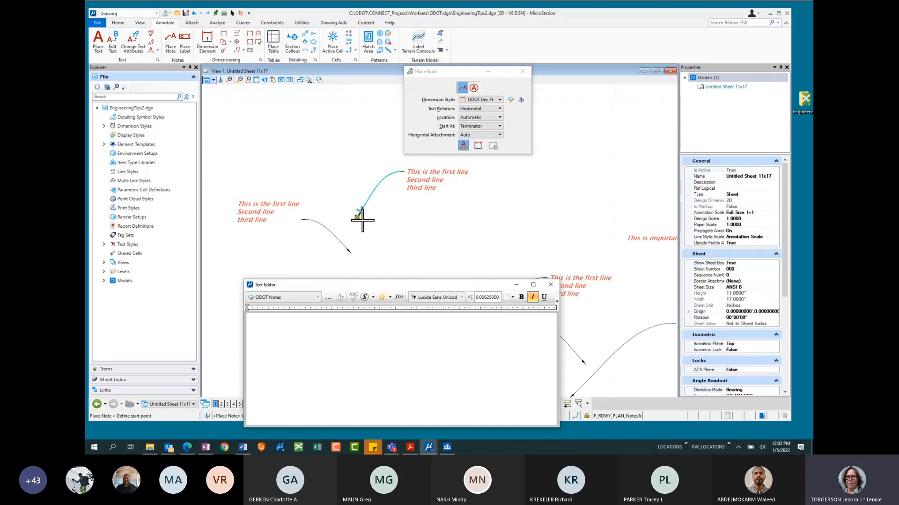